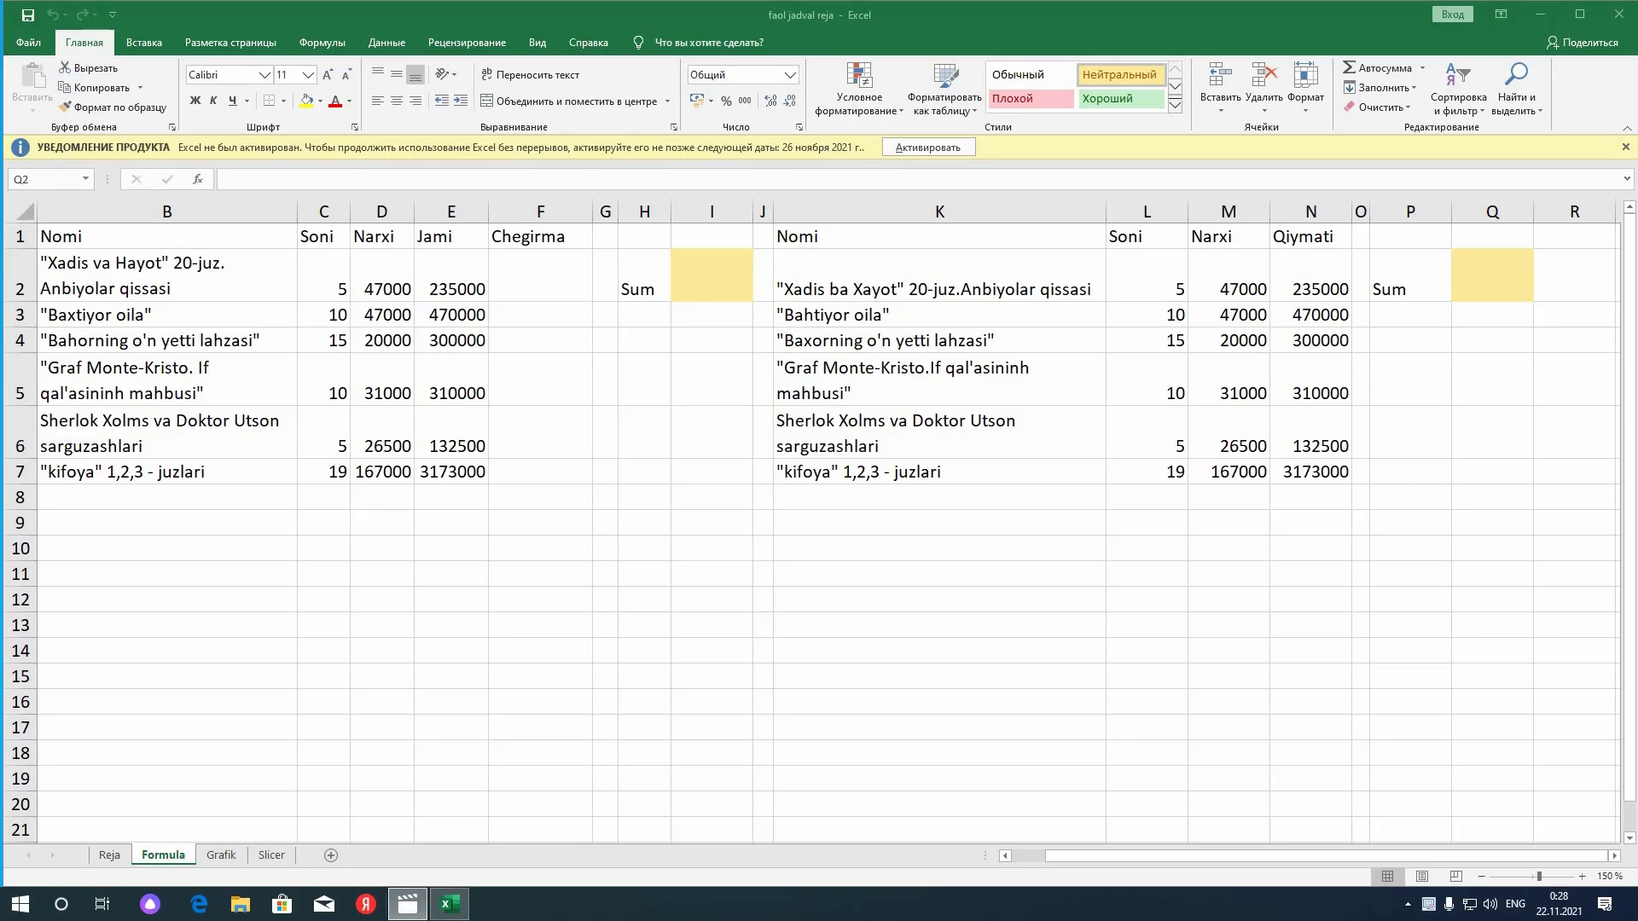
Set the Grafik sheet's zoom to 140% and return to the Formula sheet
key(ctrl+Page_Down)
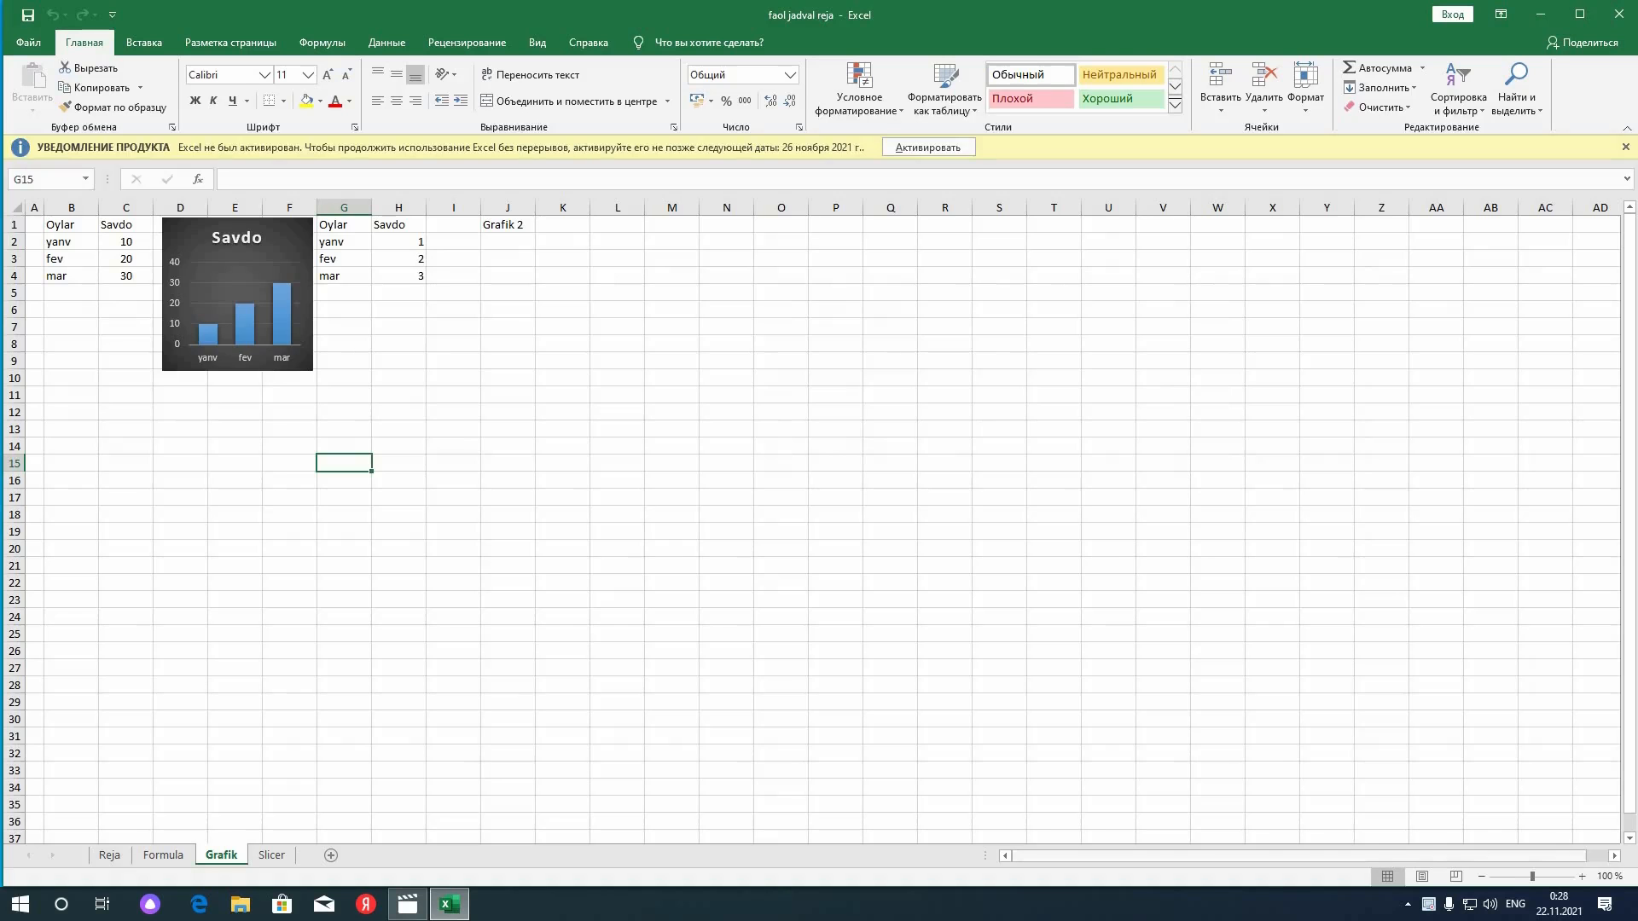
click(1582, 876)
click(1582, 876)
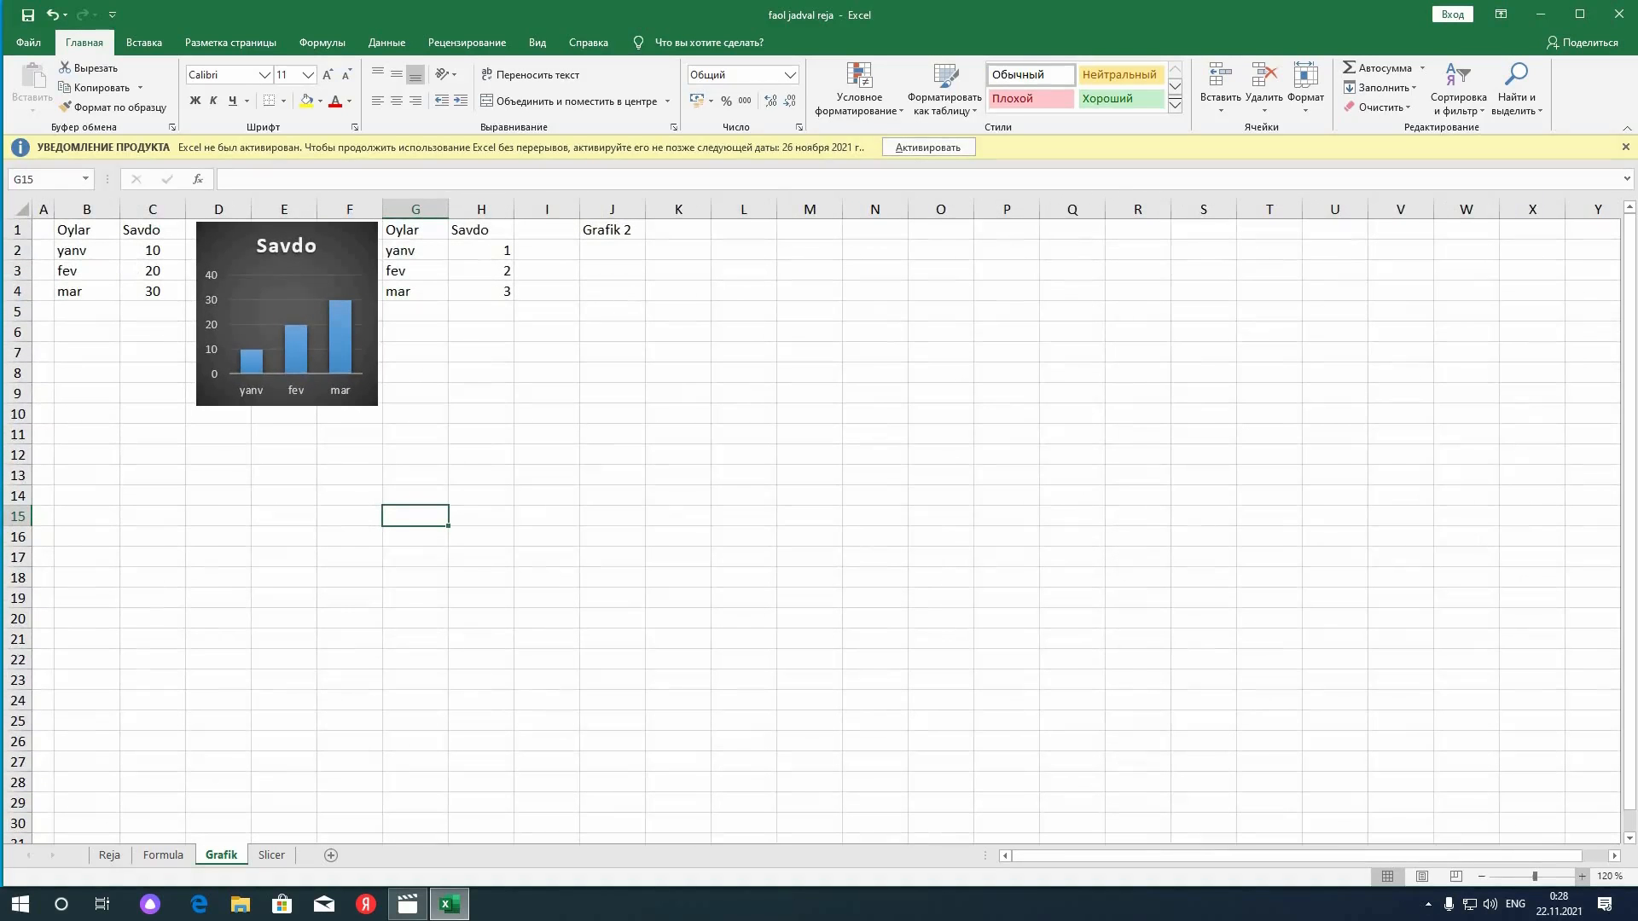
click(1583, 876)
click(1582, 876)
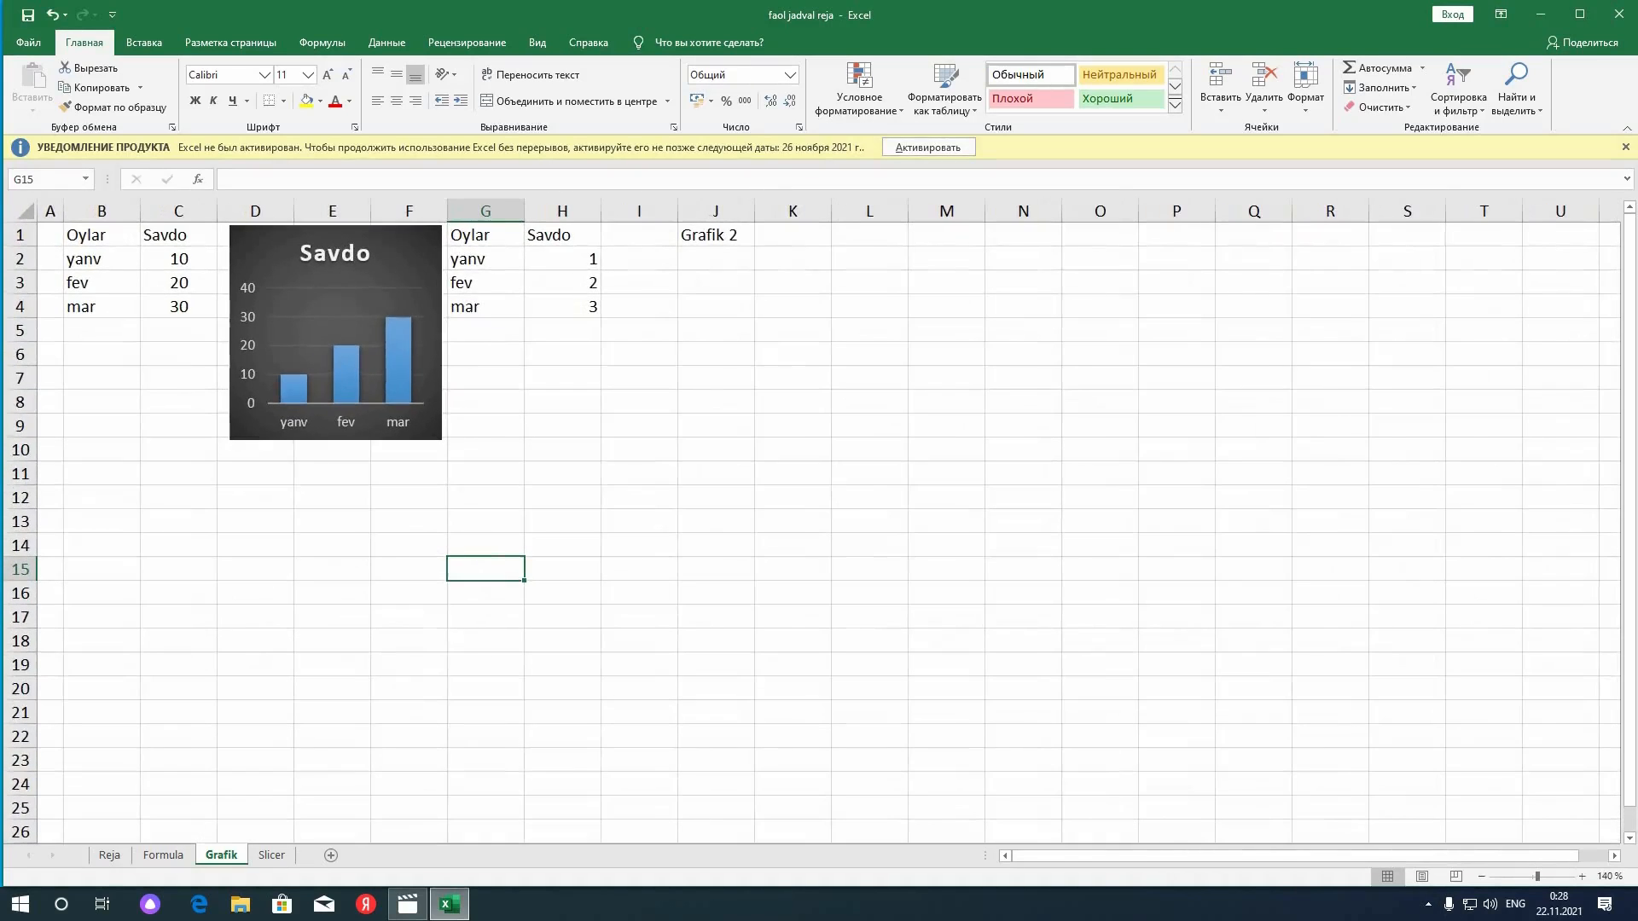
click(163, 854)
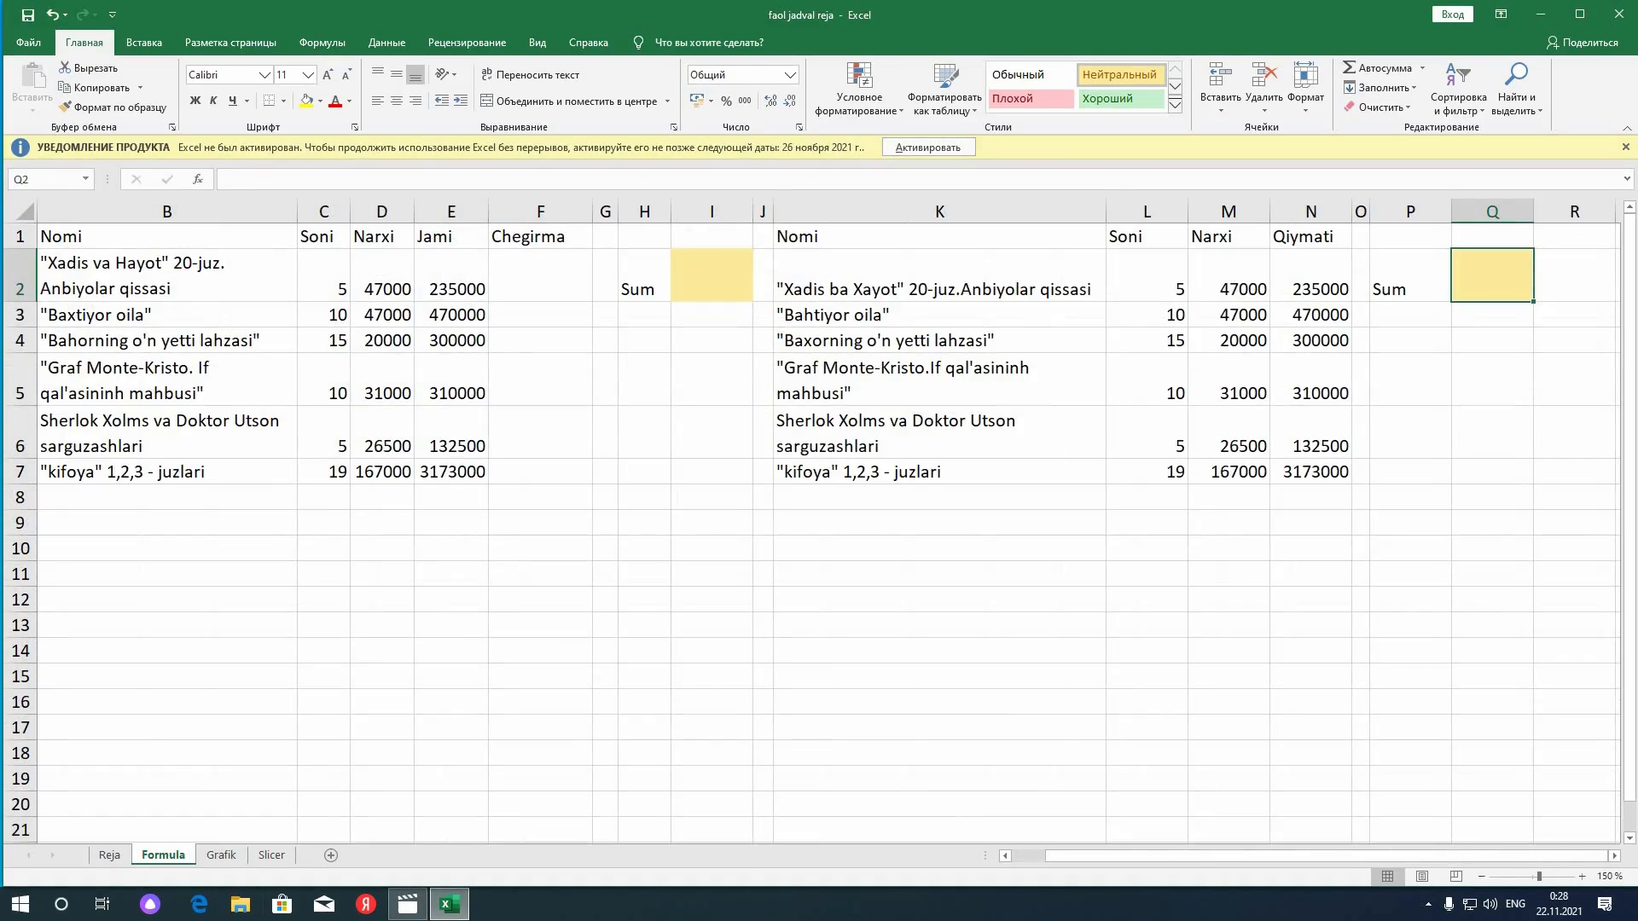
Insert a table with headers over the book list in K1:N7
click(541, 380)
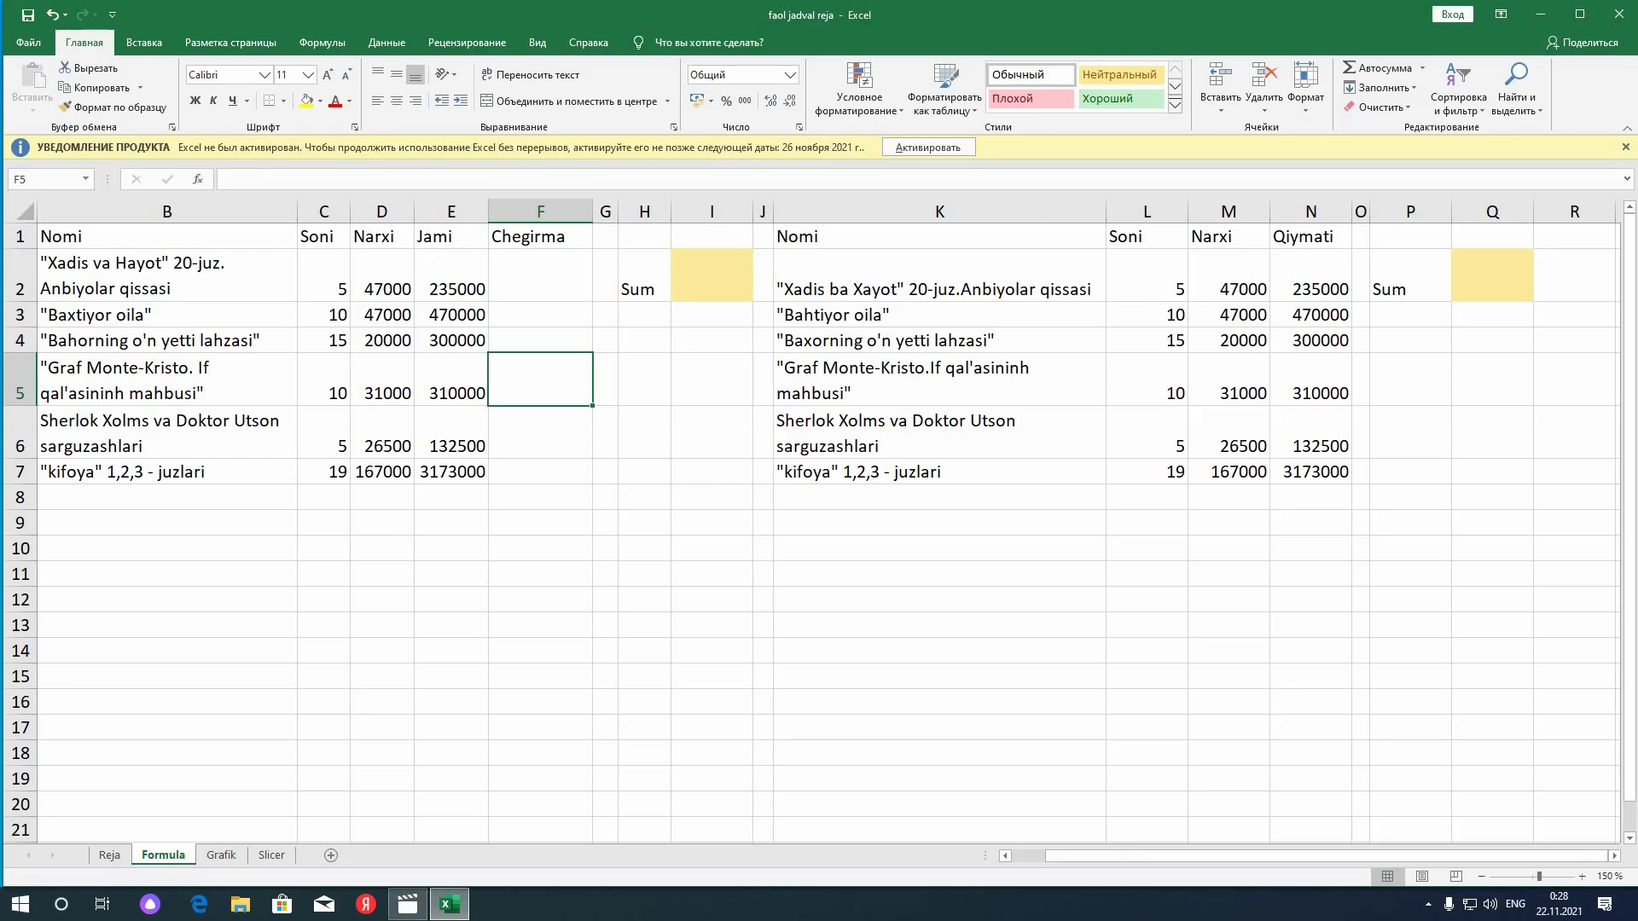
click(870, 236)
click(871, 348)
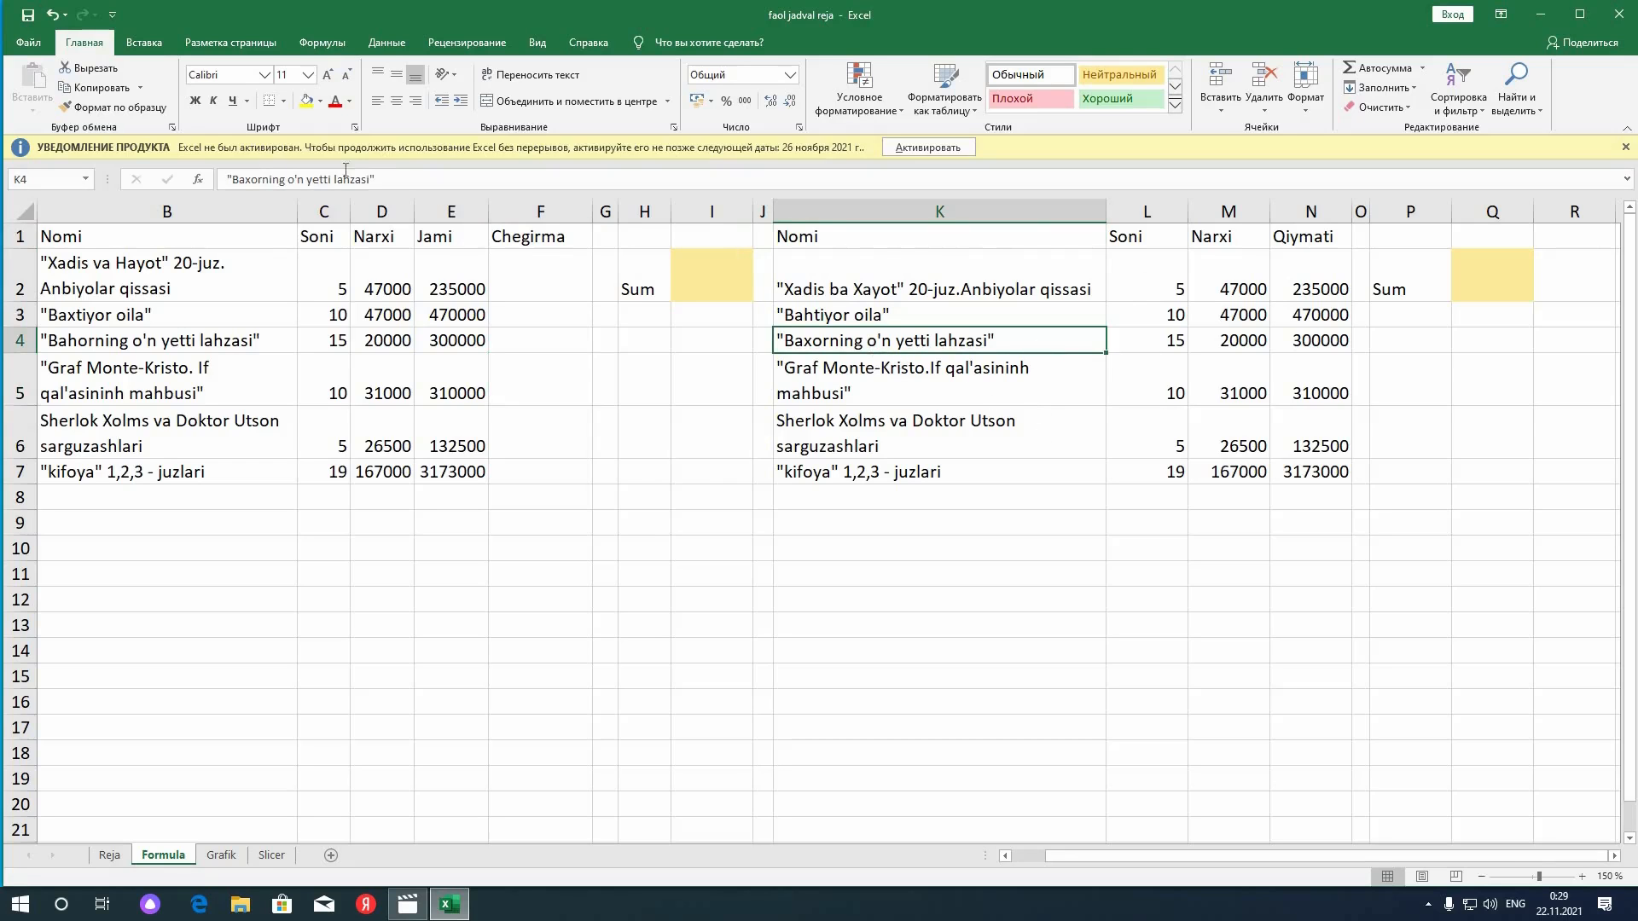
click(150, 46)
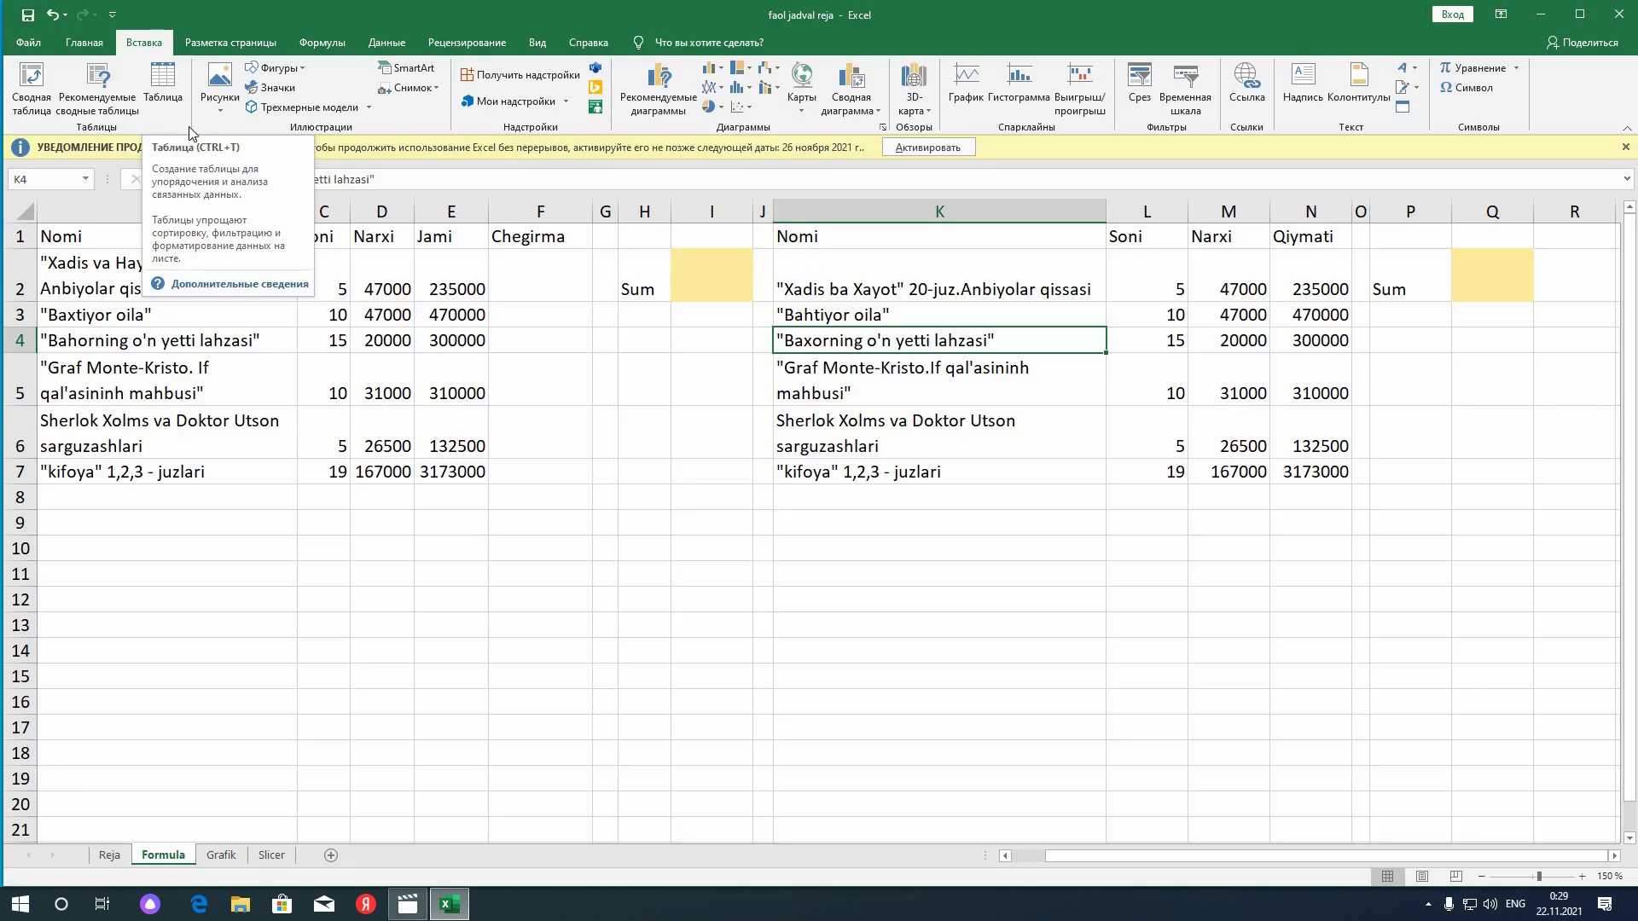
click(170, 95)
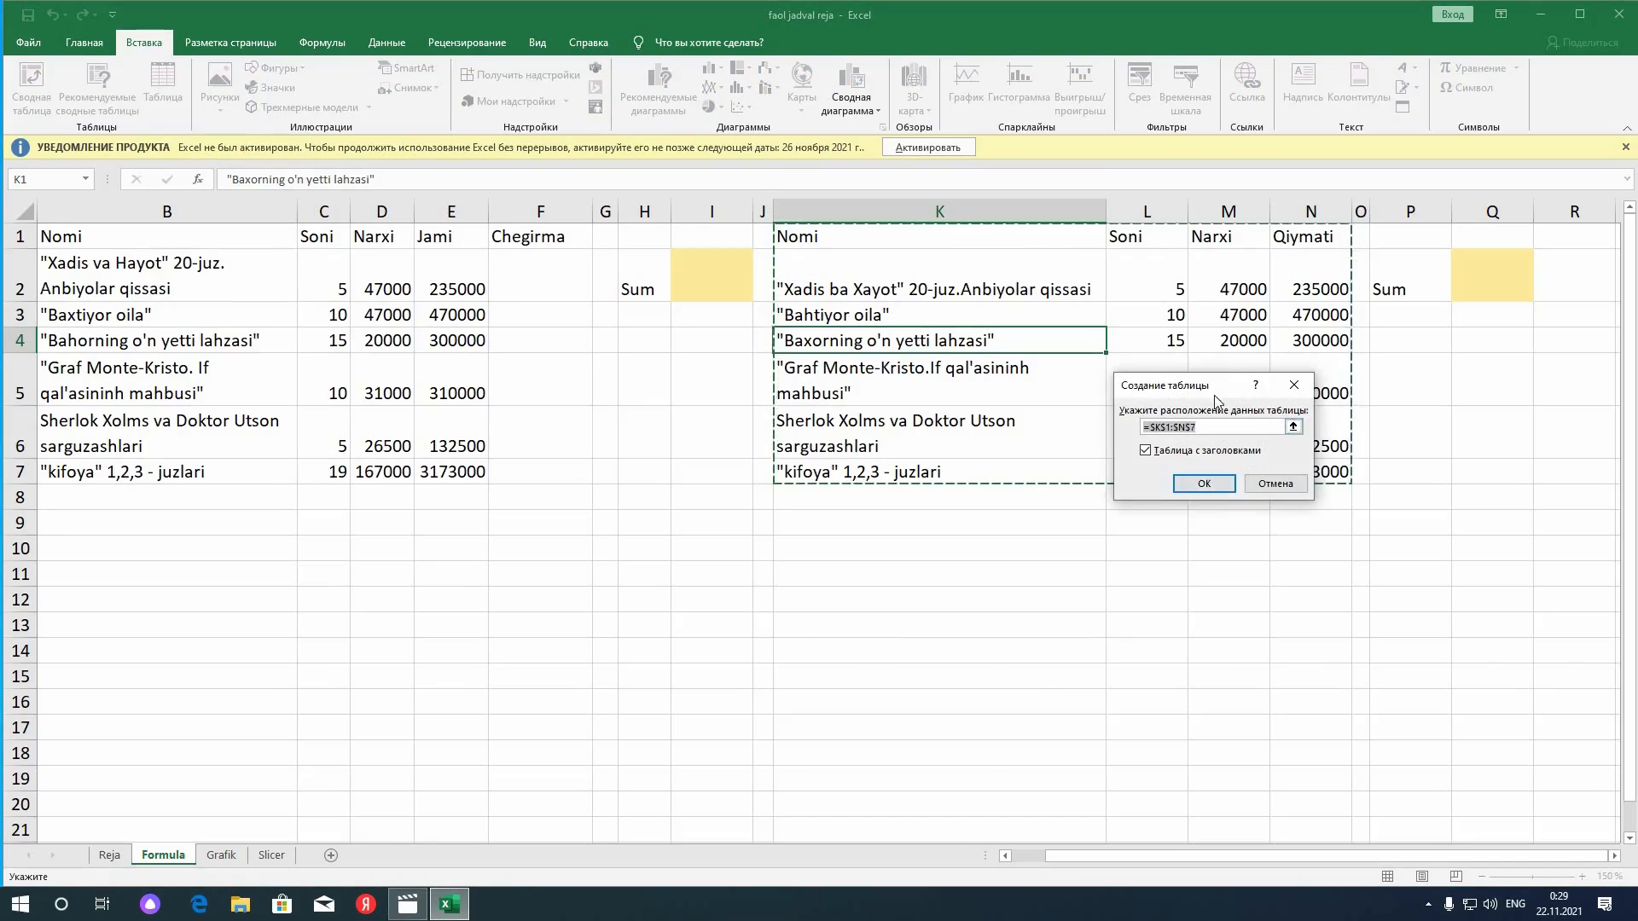
drag(1226, 394, 1041, 557)
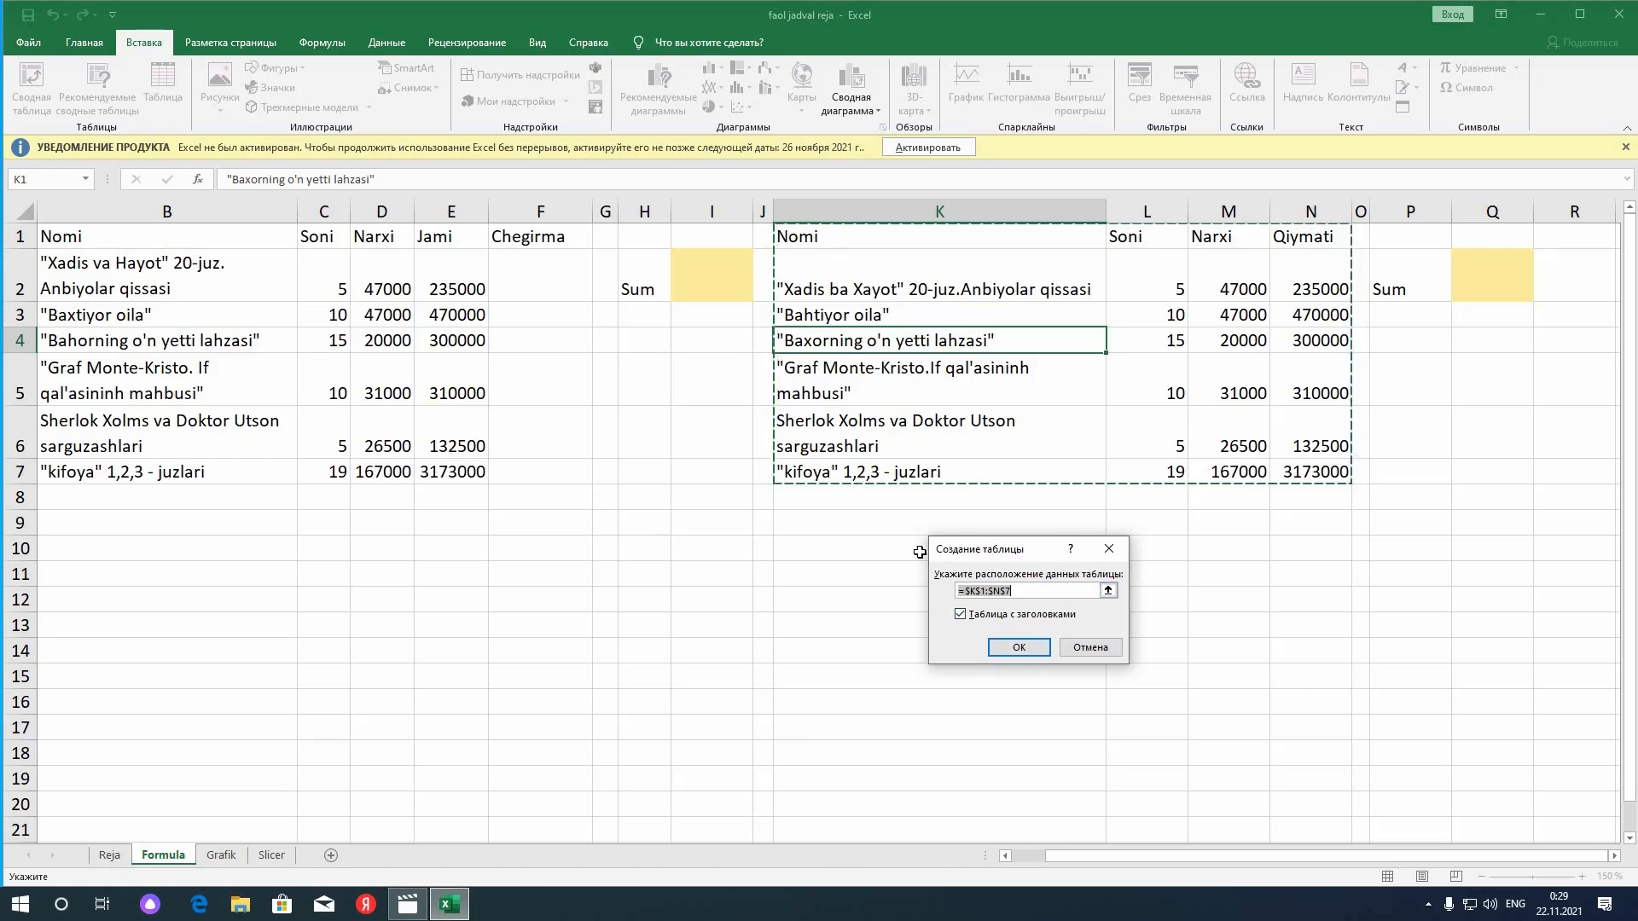
click(1033, 650)
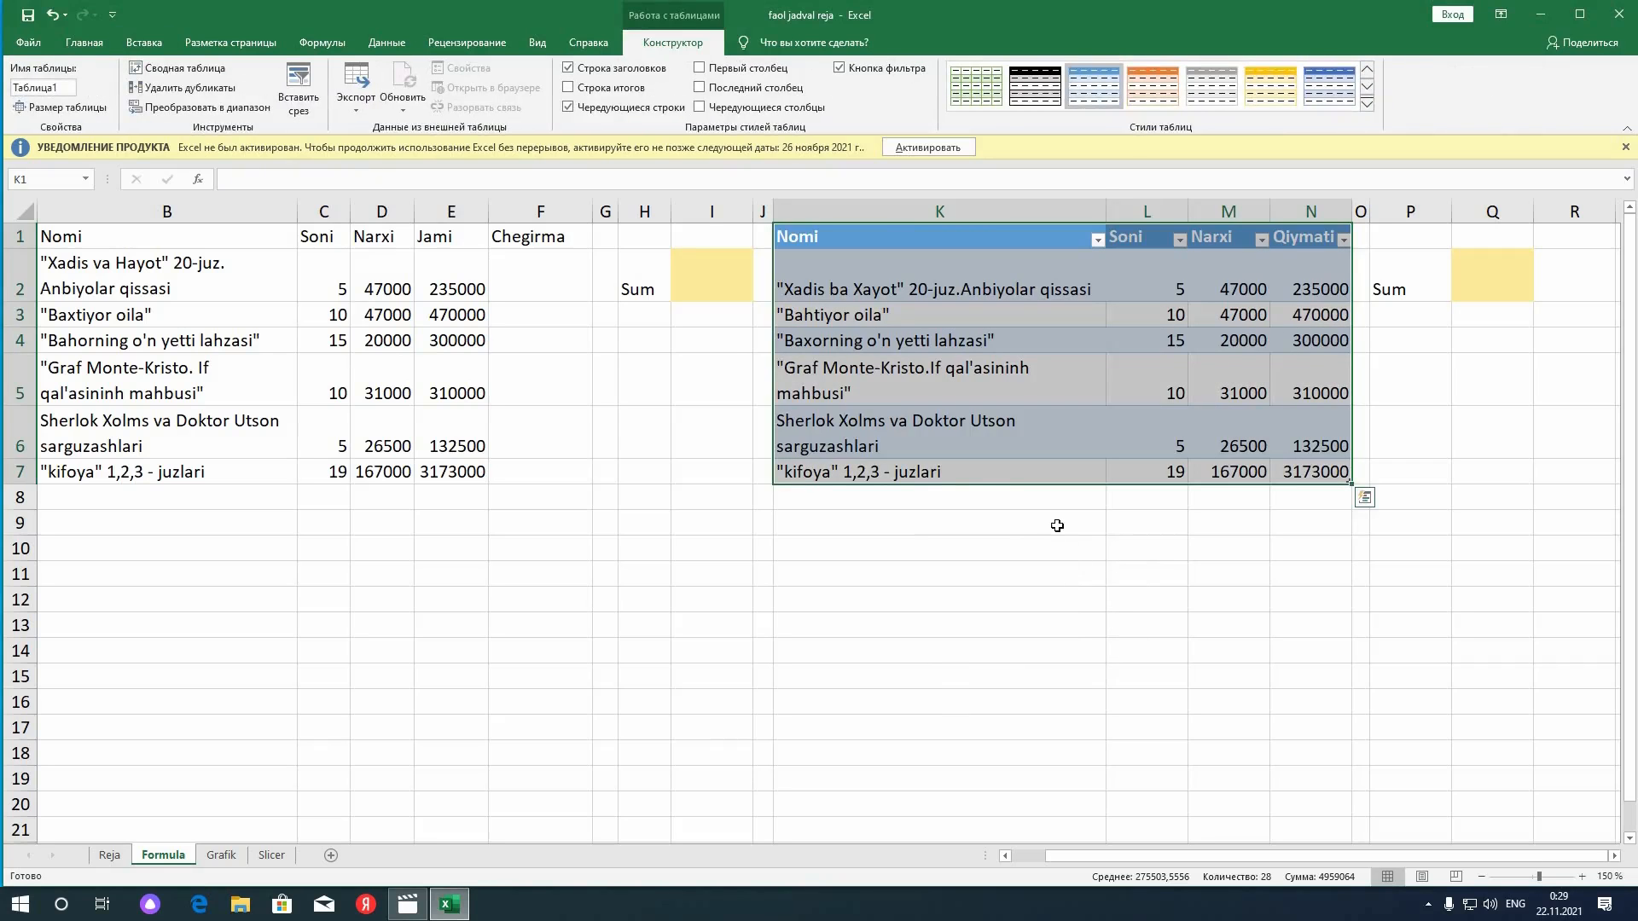
click(1031, 518)
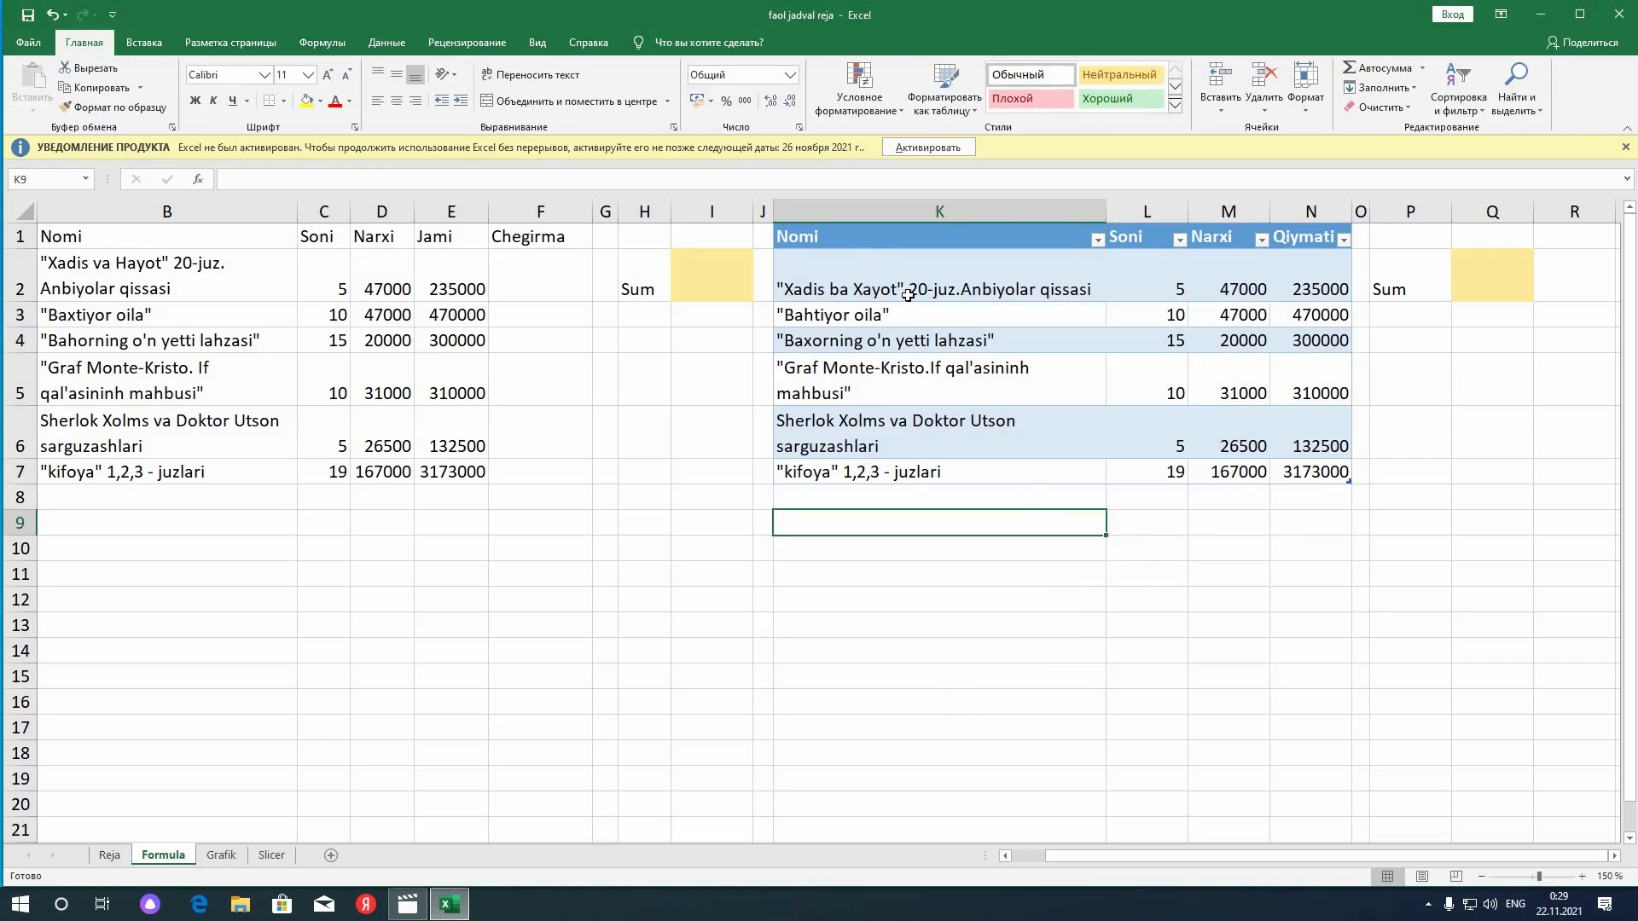
Show the design options for the table in K1:N7, and undo the table's creation
drag(839, 238, 1332, 475)
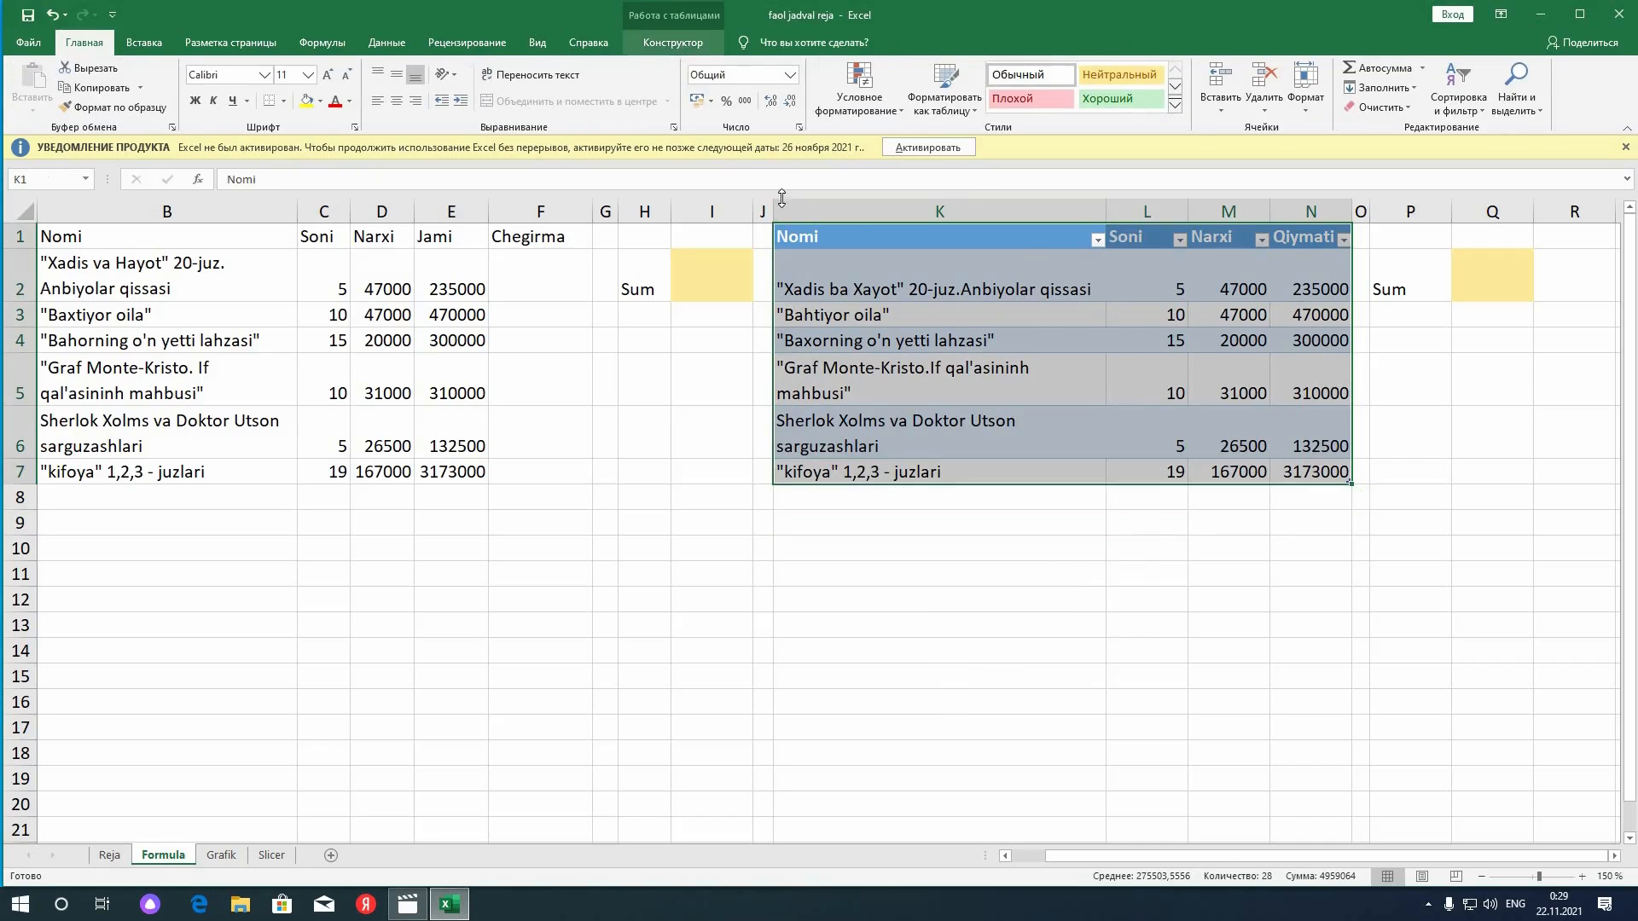
click(678, 42)
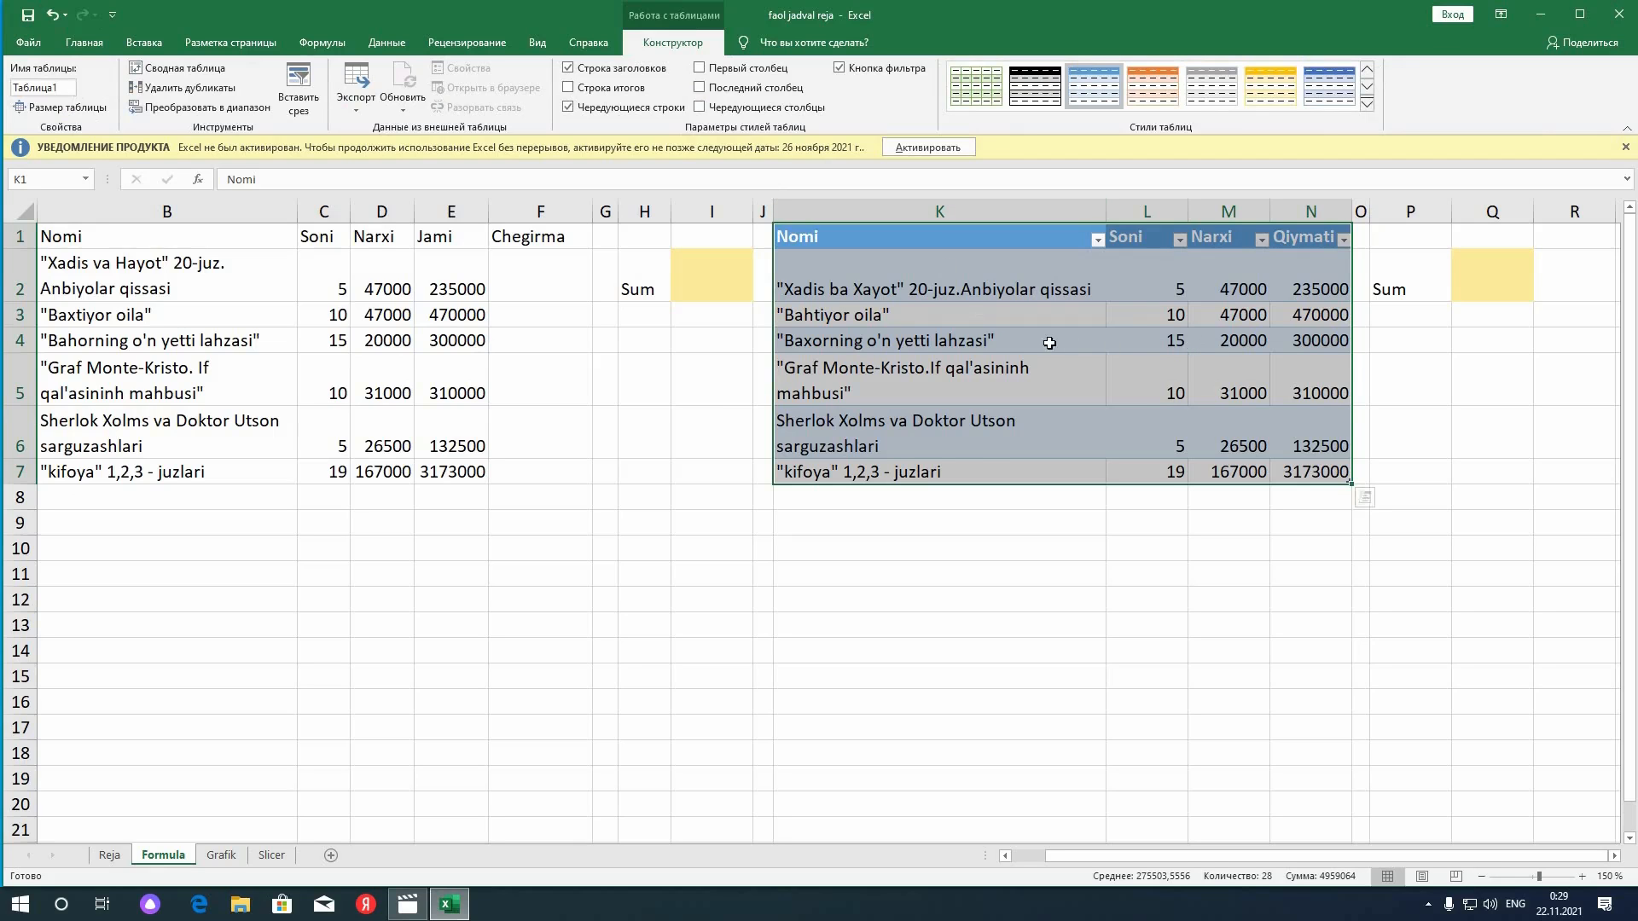
click(53, 14)
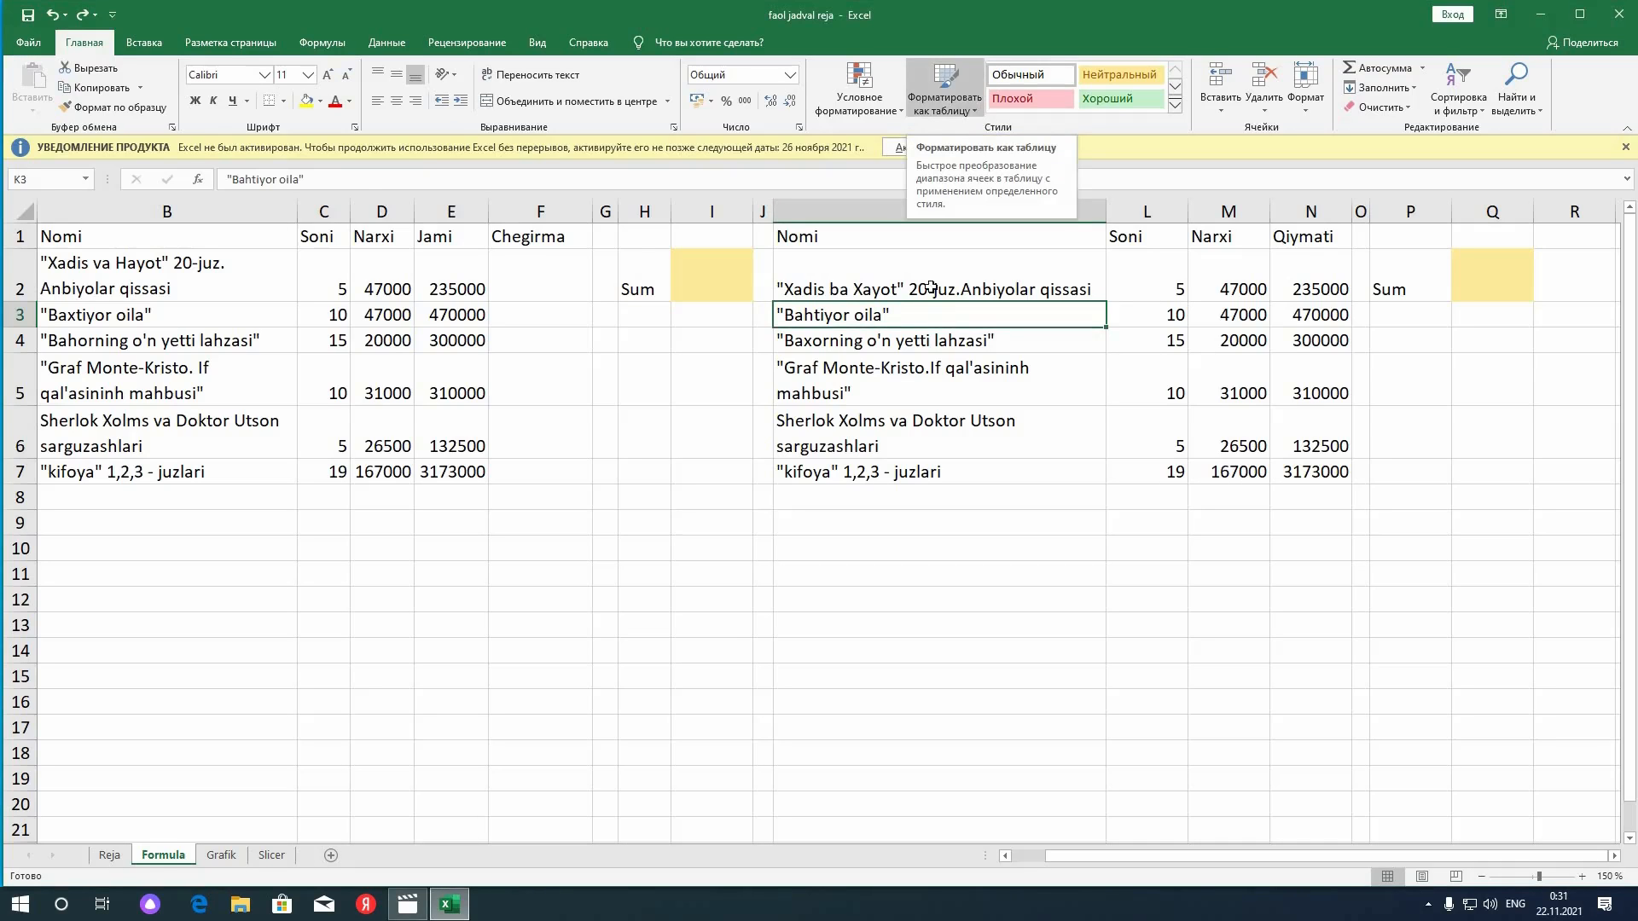
Format the range K1:N7 as a table with headers, using a blue medium style
key(Down)
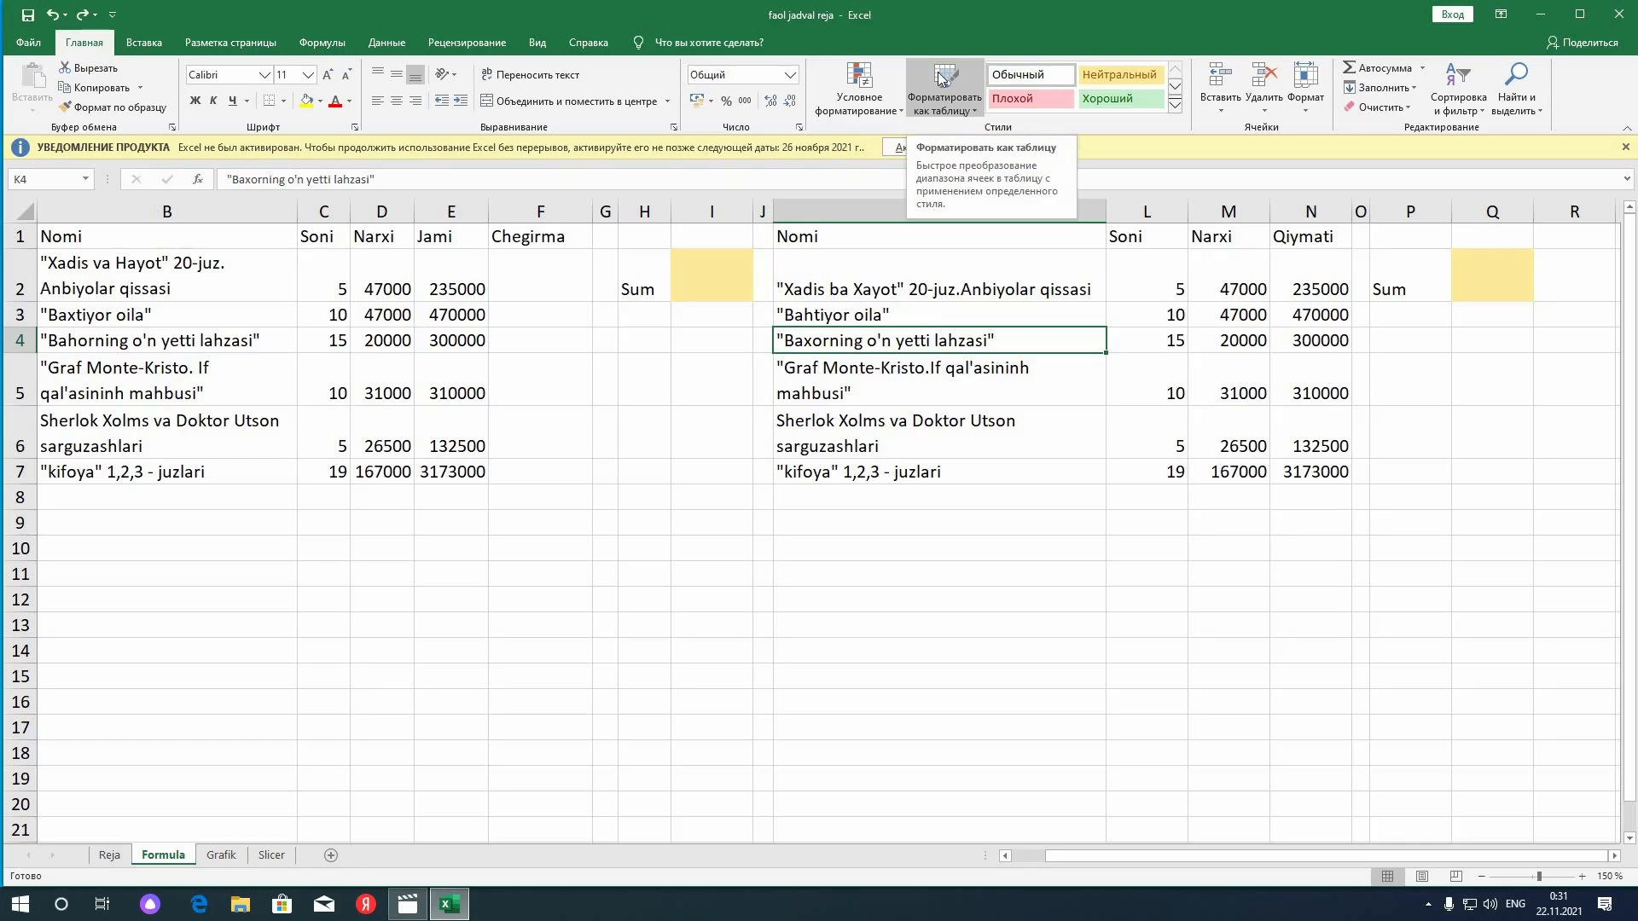
click(958, 106)
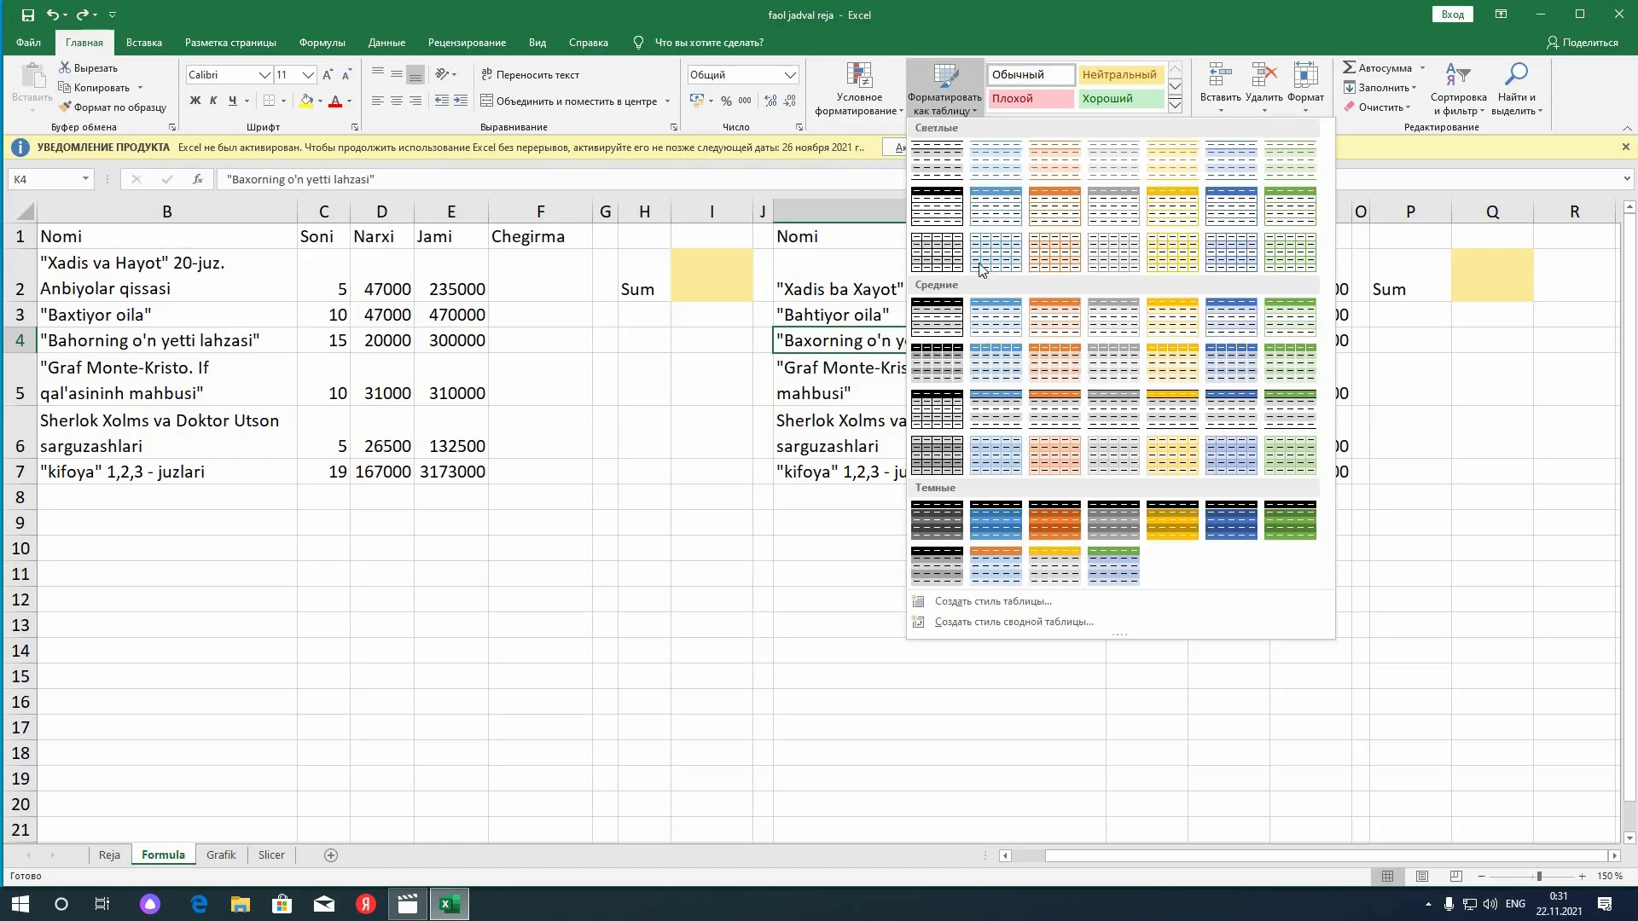
click(991, 313)
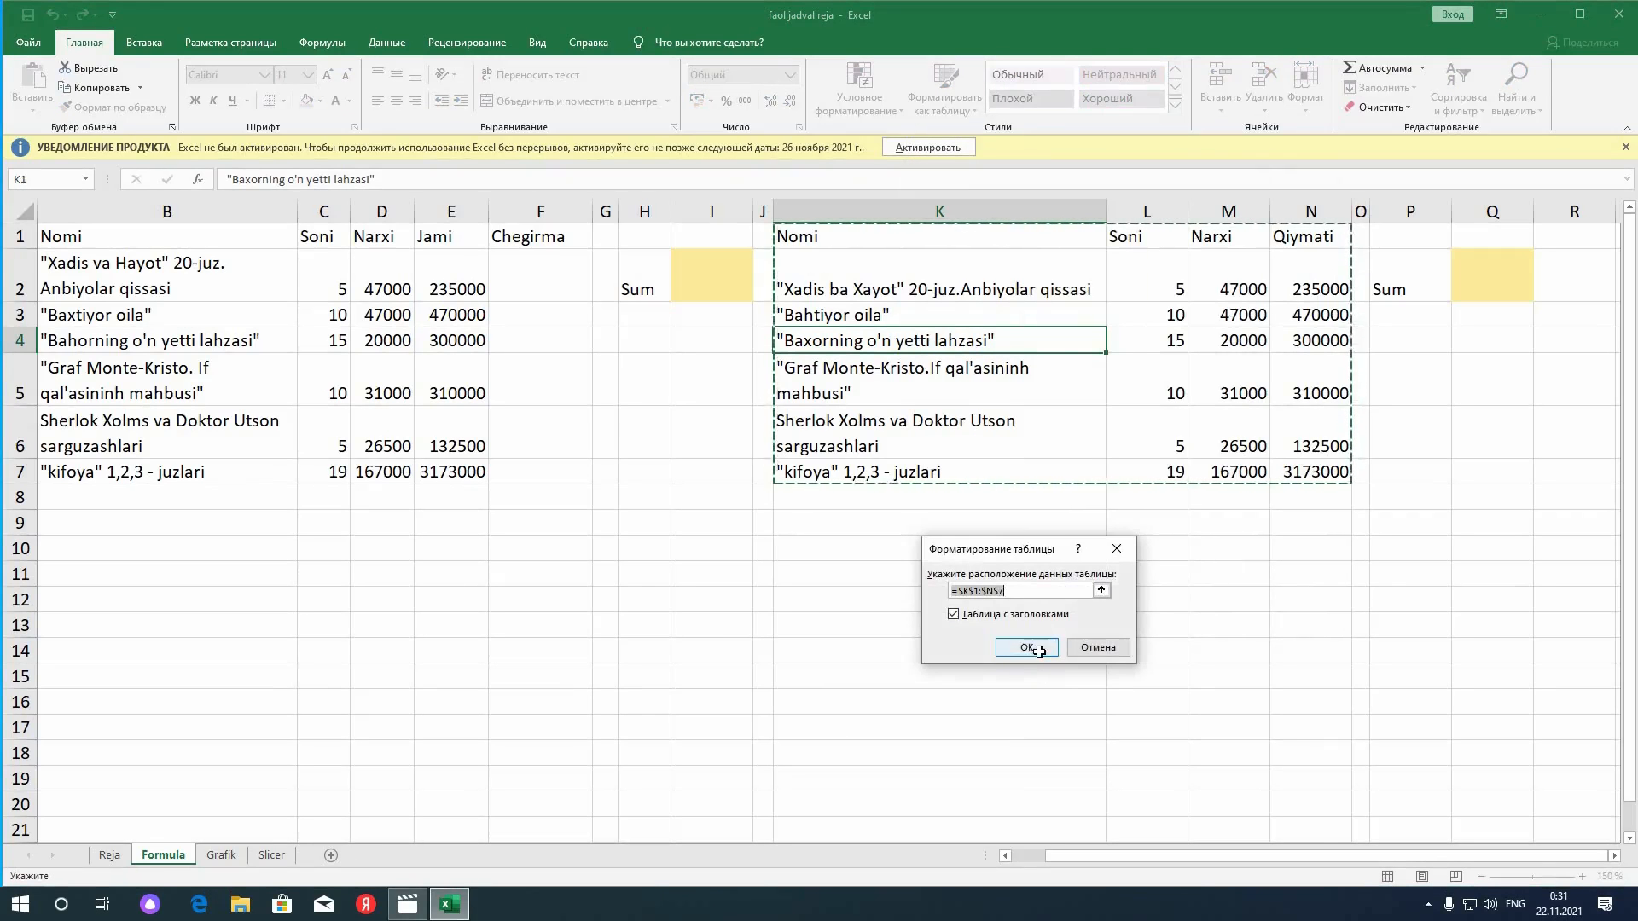
click(1034, 649)
click(1072, 589)
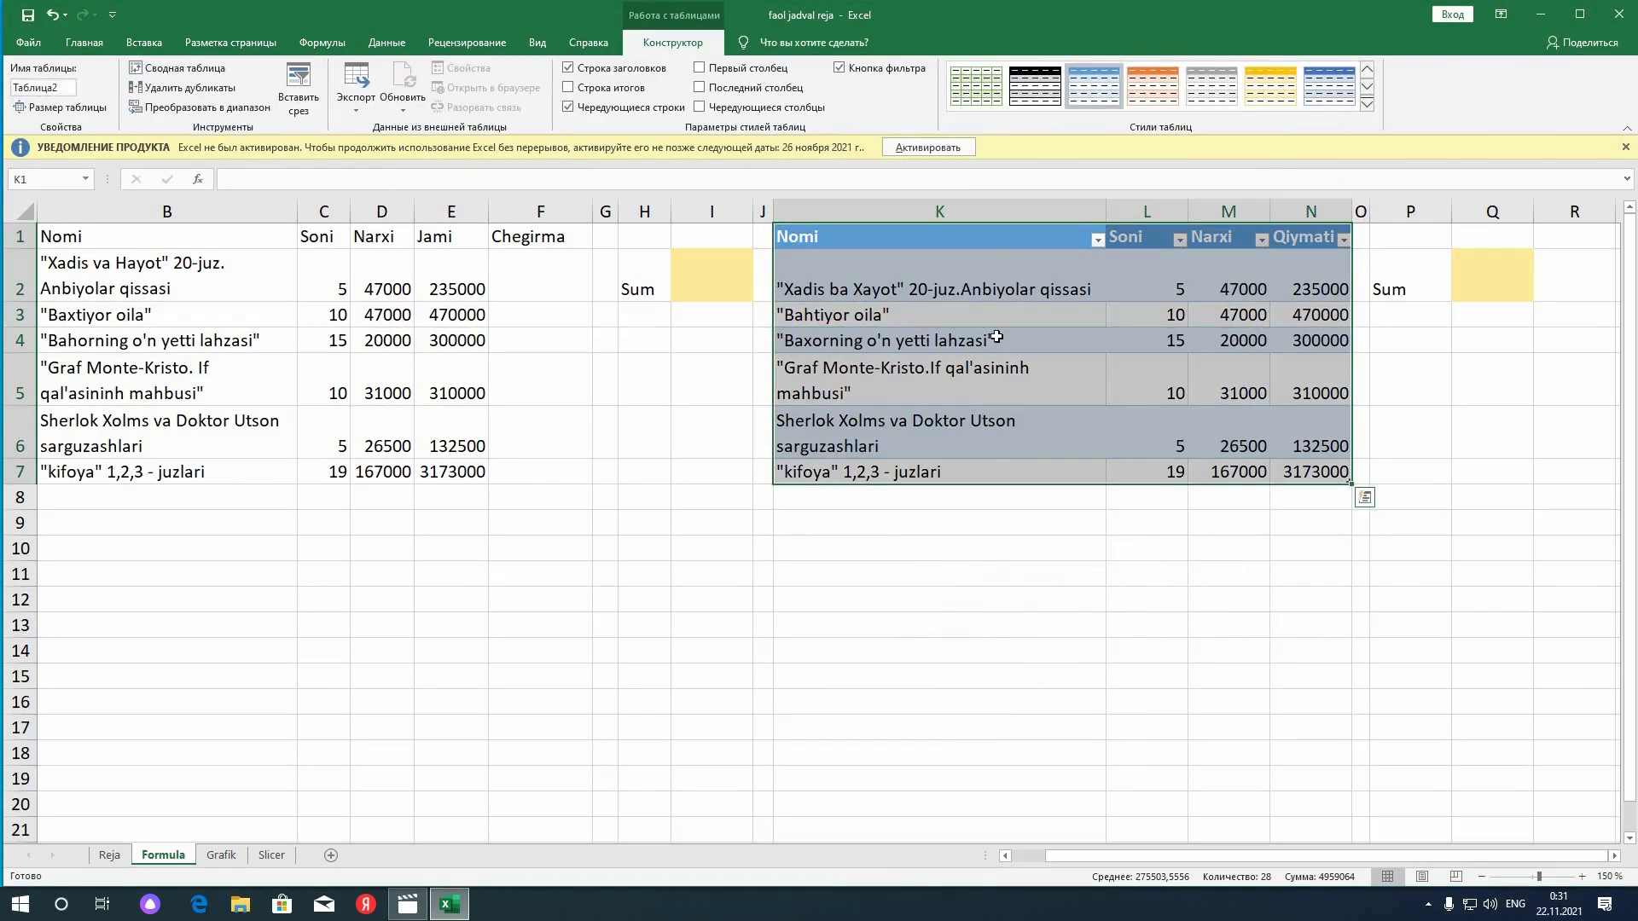
Extend the table down to row 10 and shrink it back to end at row 7
click(910, 267)
click(885, 227)
drag(1177, 386, 1314, 410)
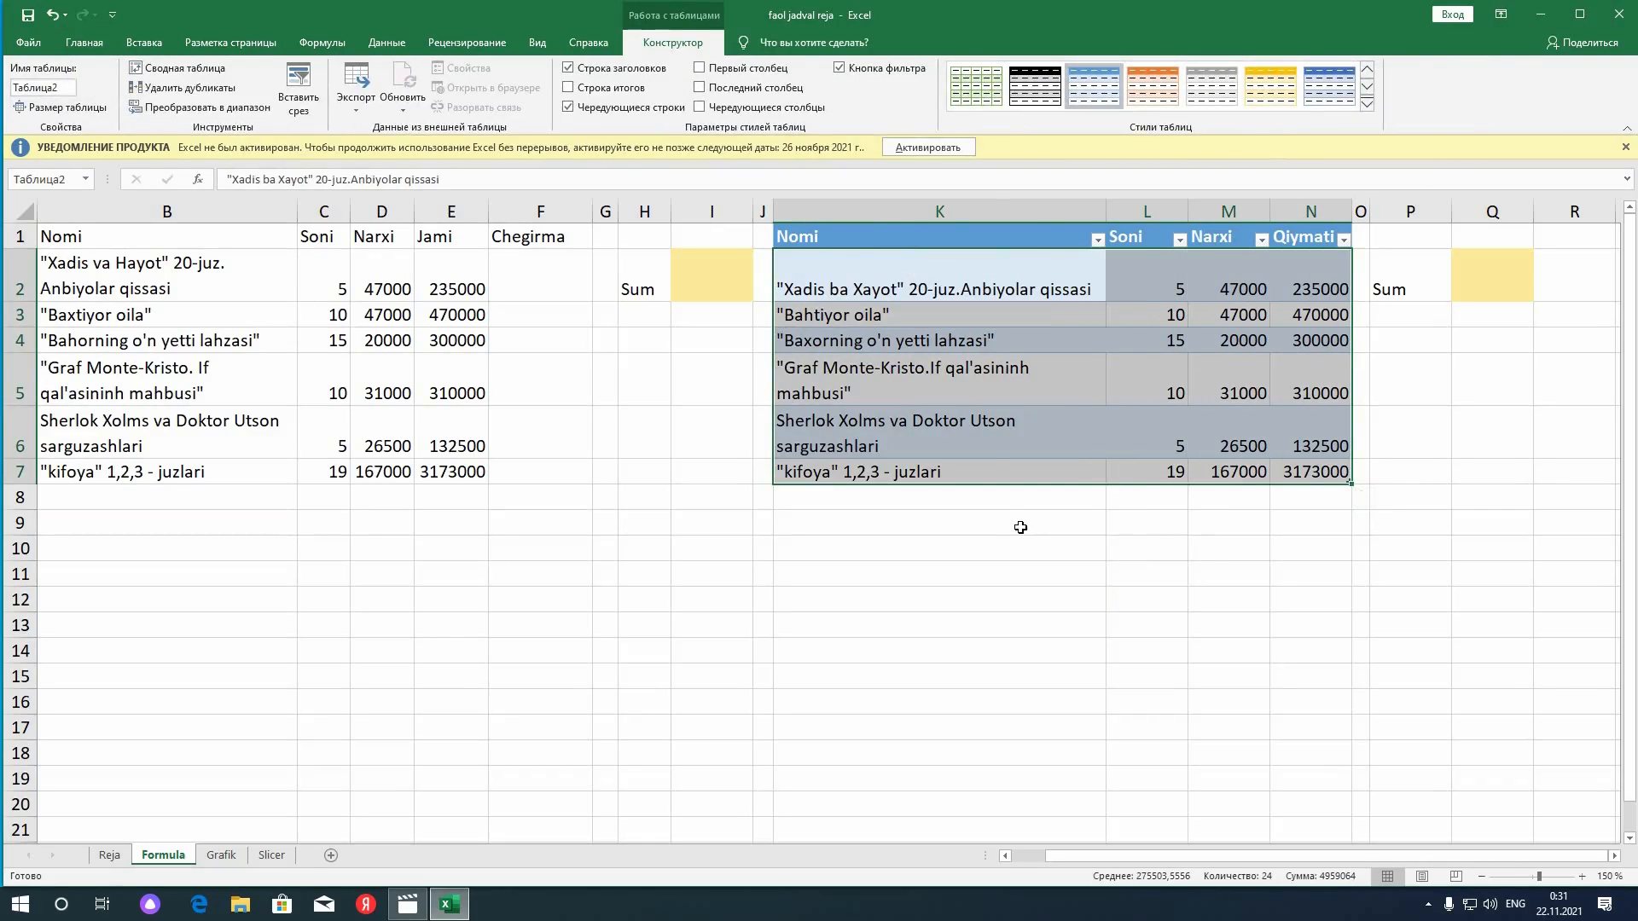
click(994, 523)
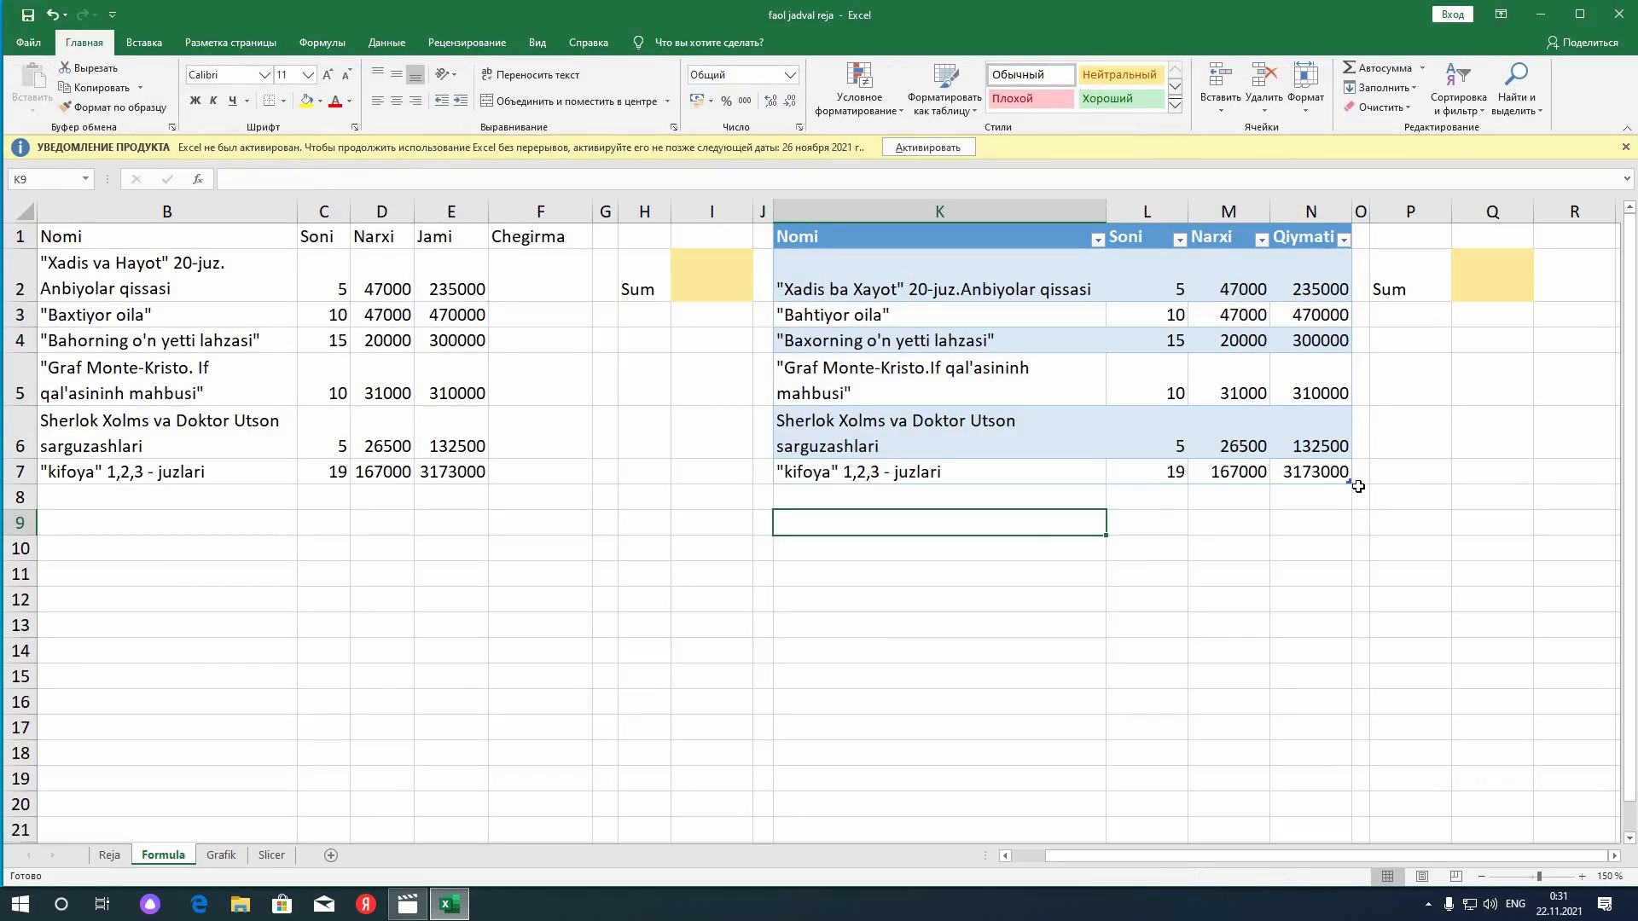
drag(1350, 485, 1365, 557)
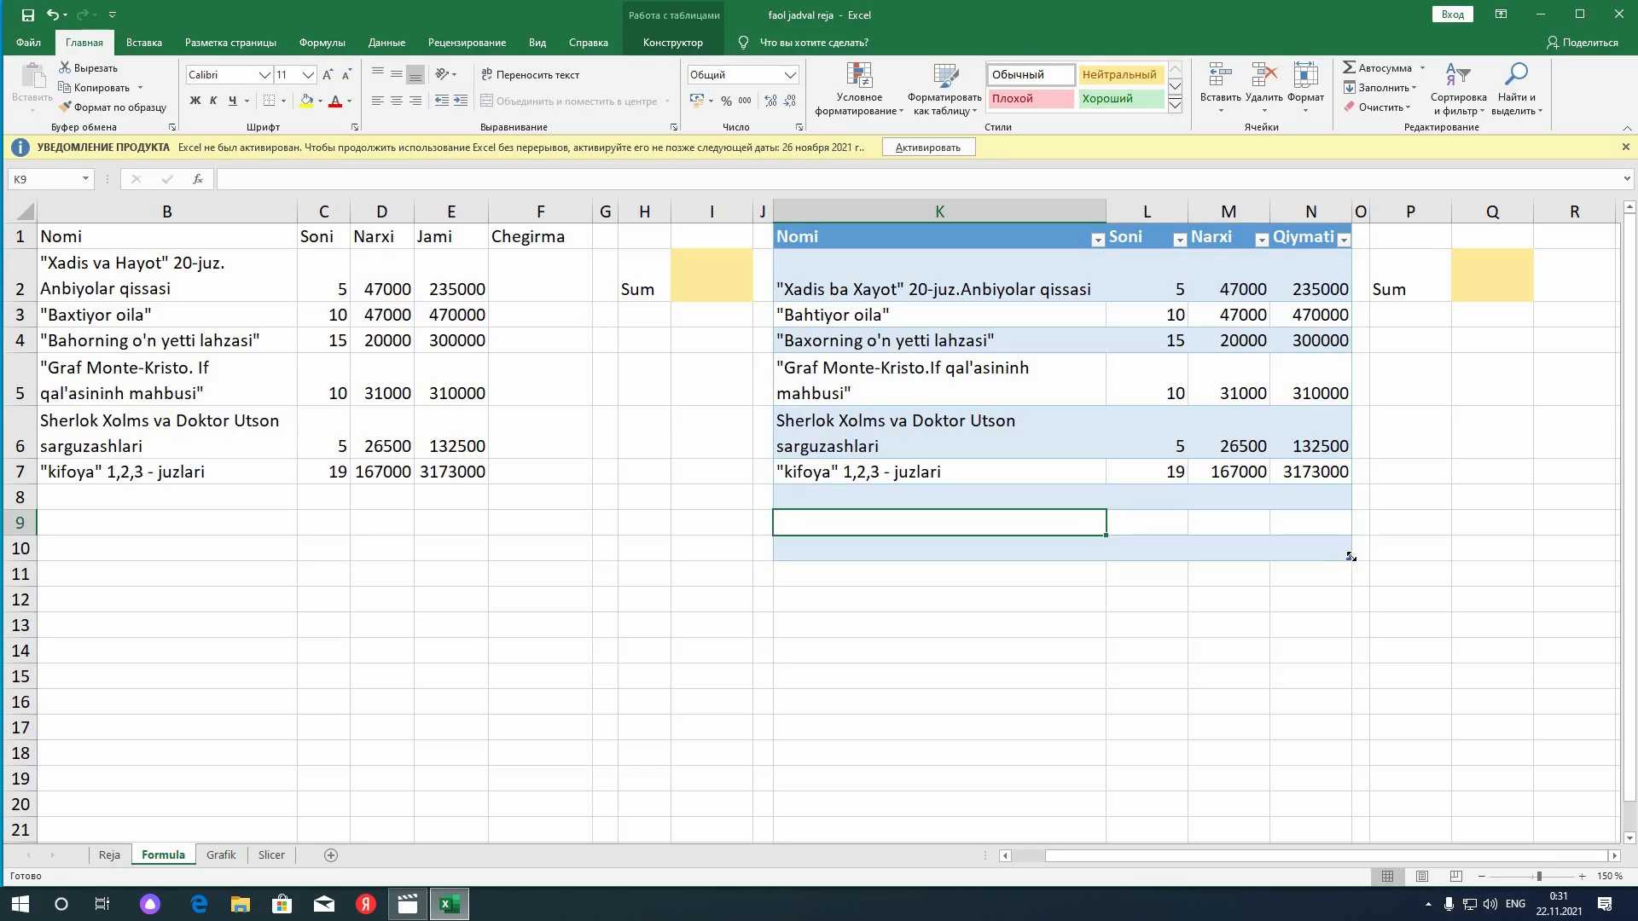
drag(1346, 495, 1341, 492)
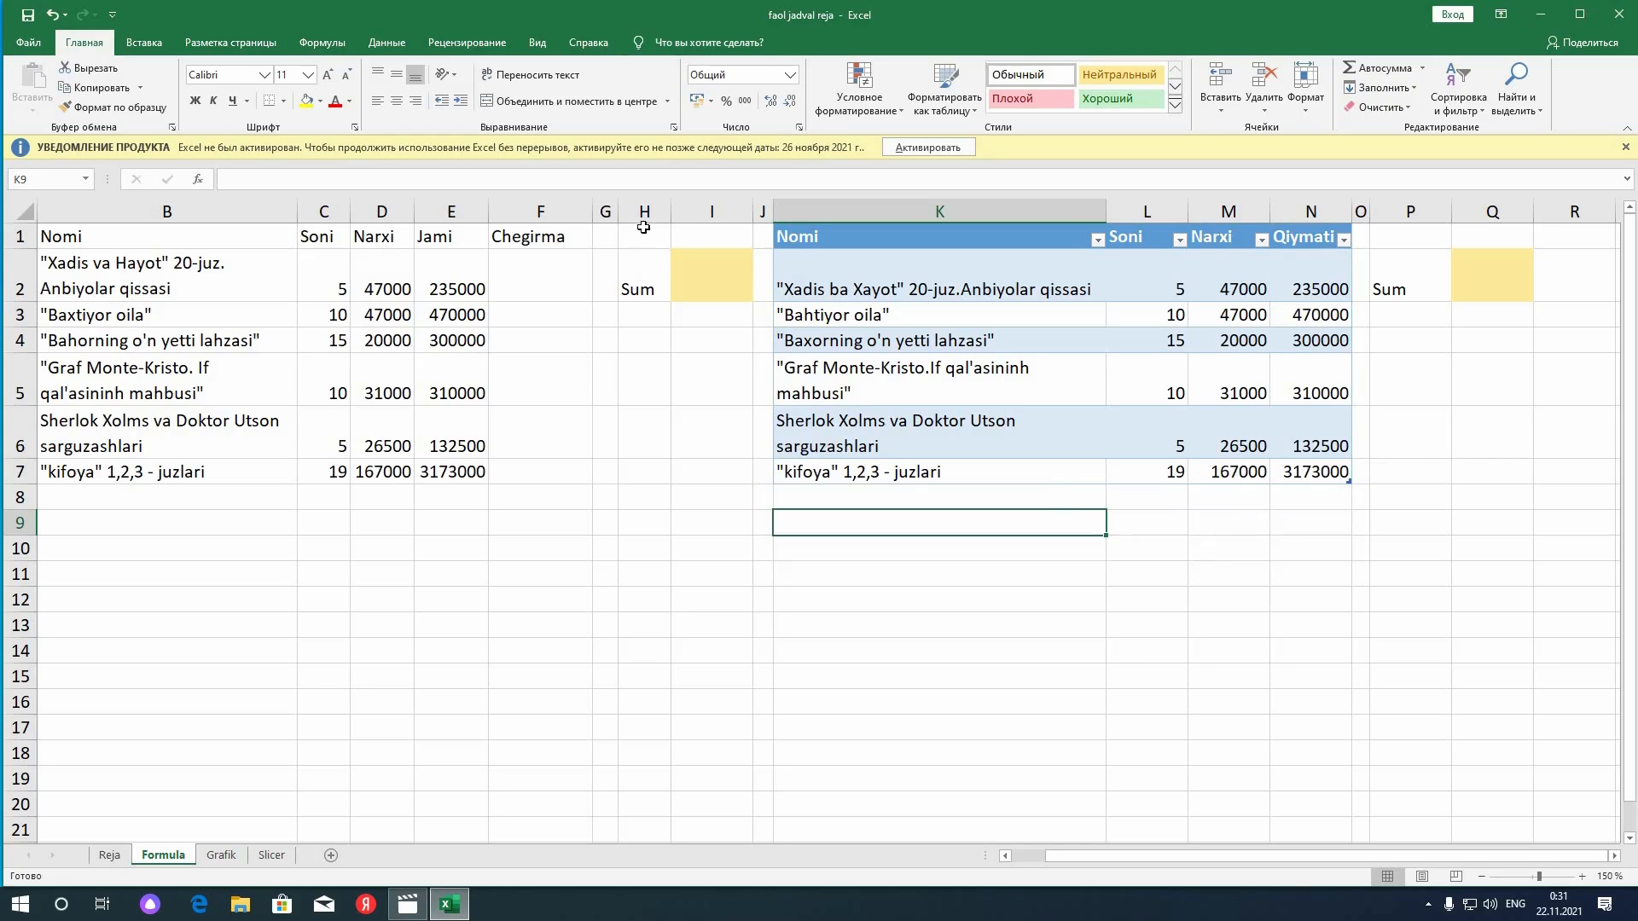
Undo the table resizing and the table formatting of K1:N7
click(852, 366)
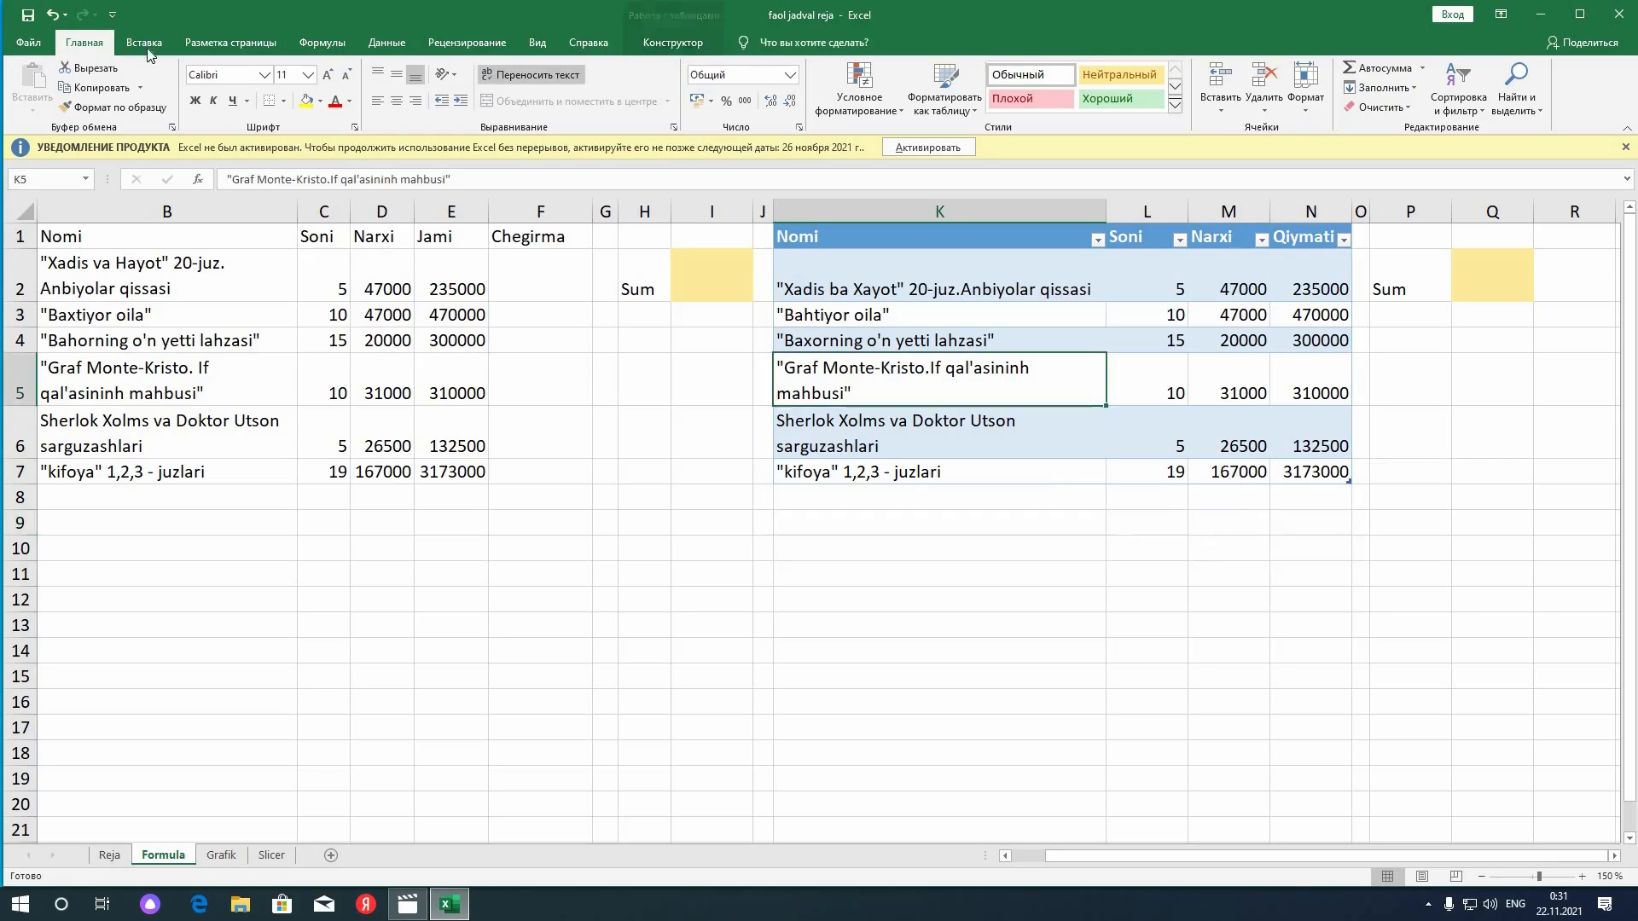
click(51, 17)
click(51, 16)
click(51, 16)
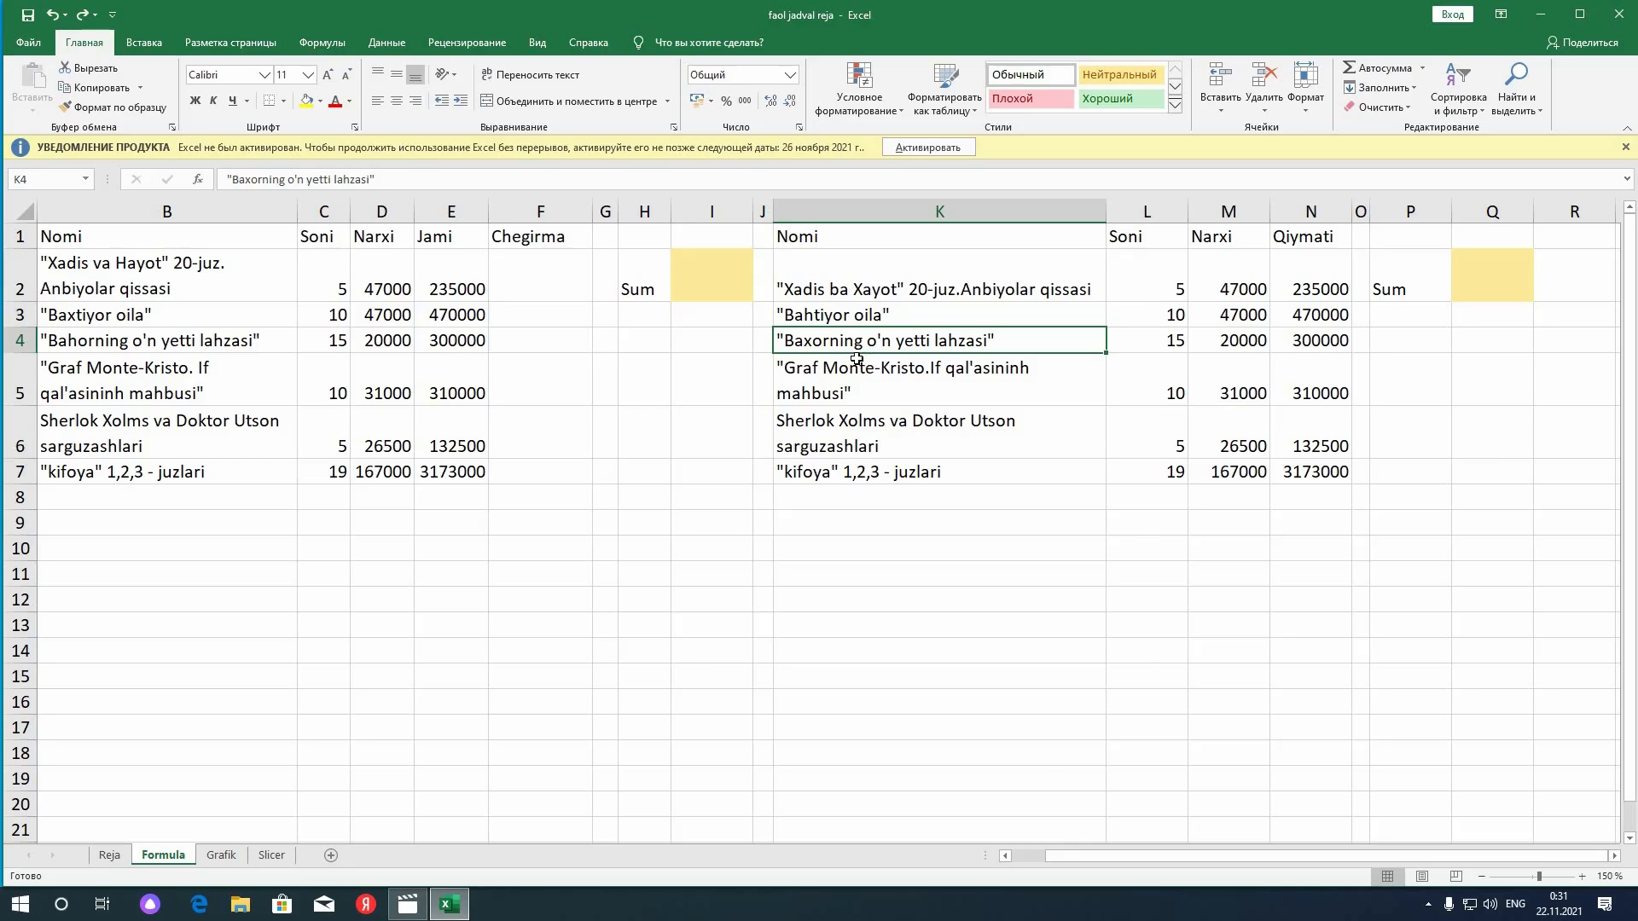
Convert the range K1:N7 into a table with headers
key(ctrl+t)
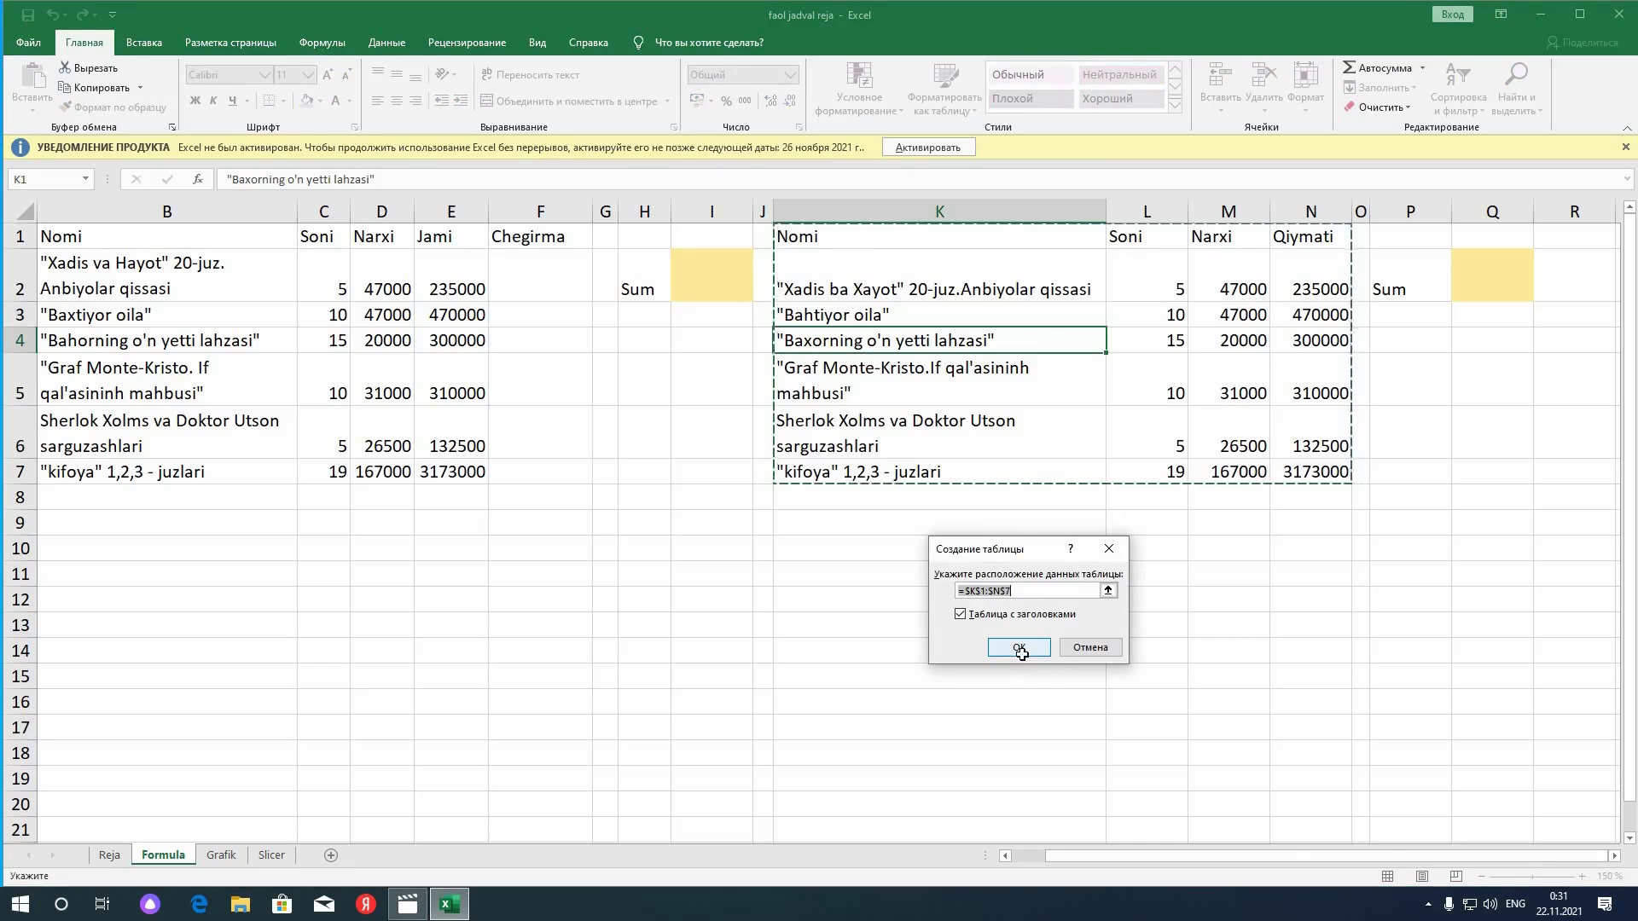
click(1019, 648)
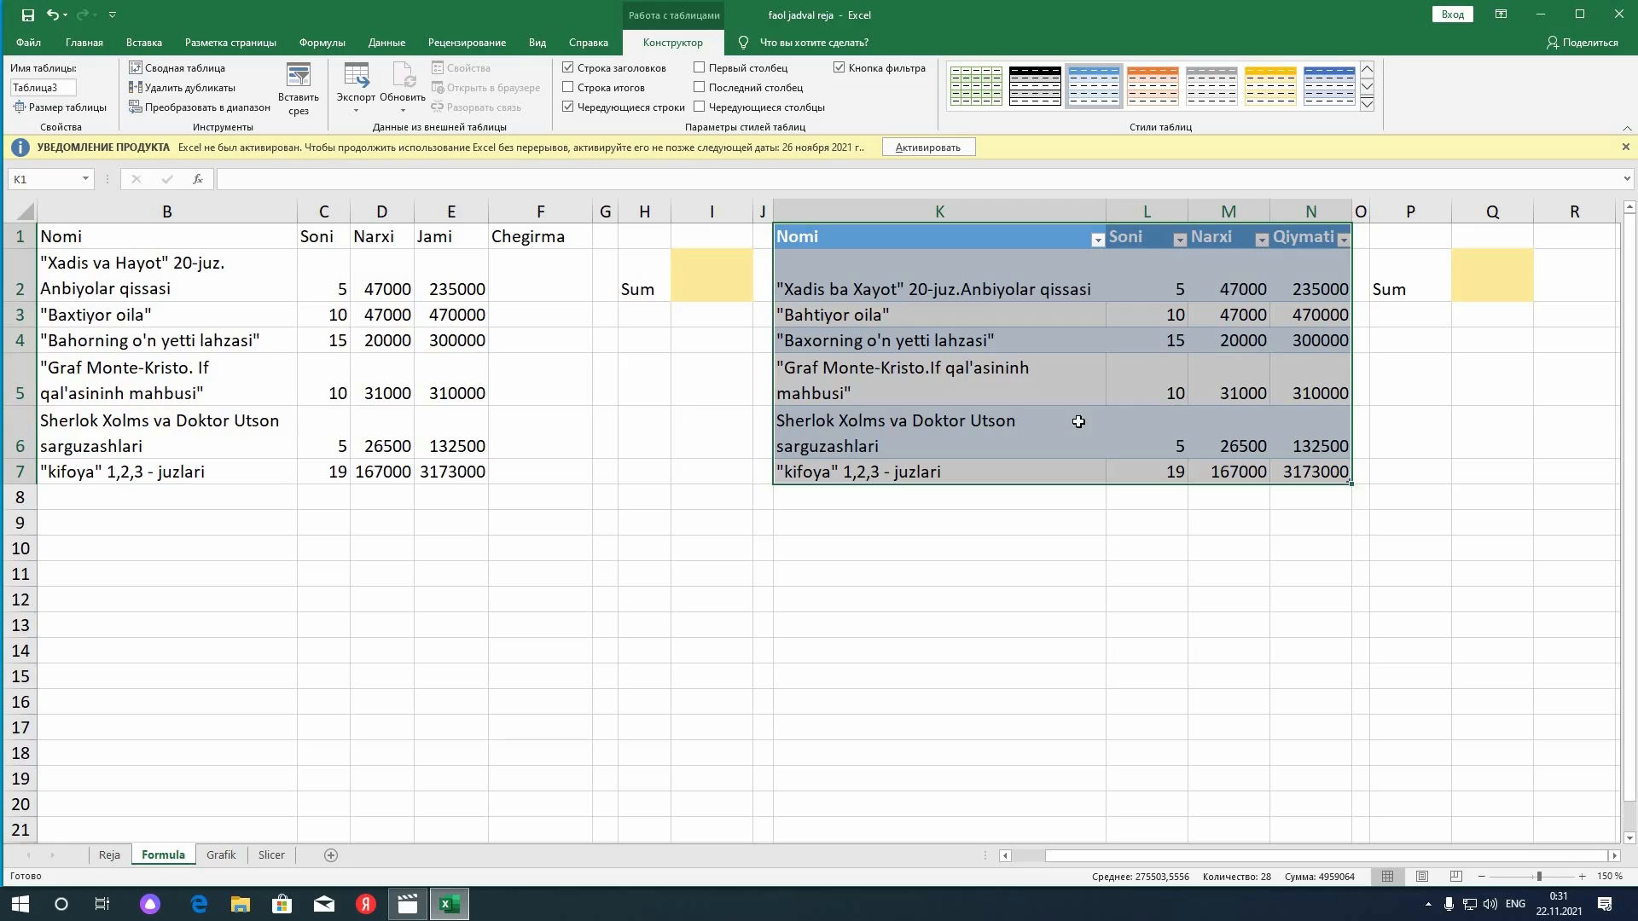
Total the Jami column in cell I2 with the formula =СУММ(E2:E7)
click(698, 278)
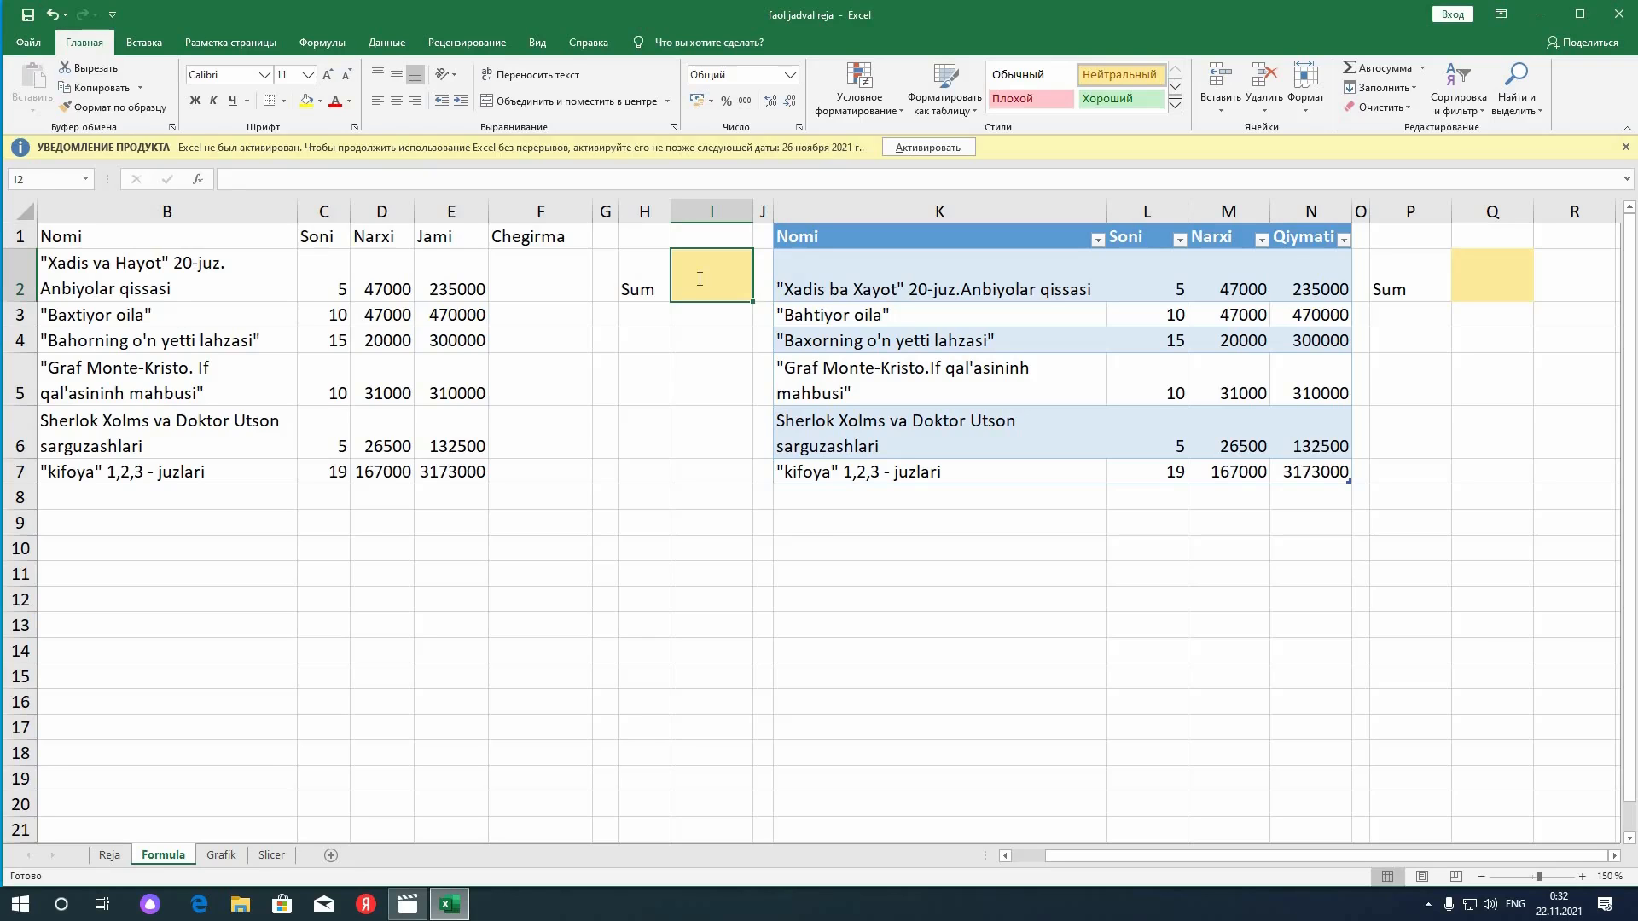
text(=)
key(alt+shift)
text(су)
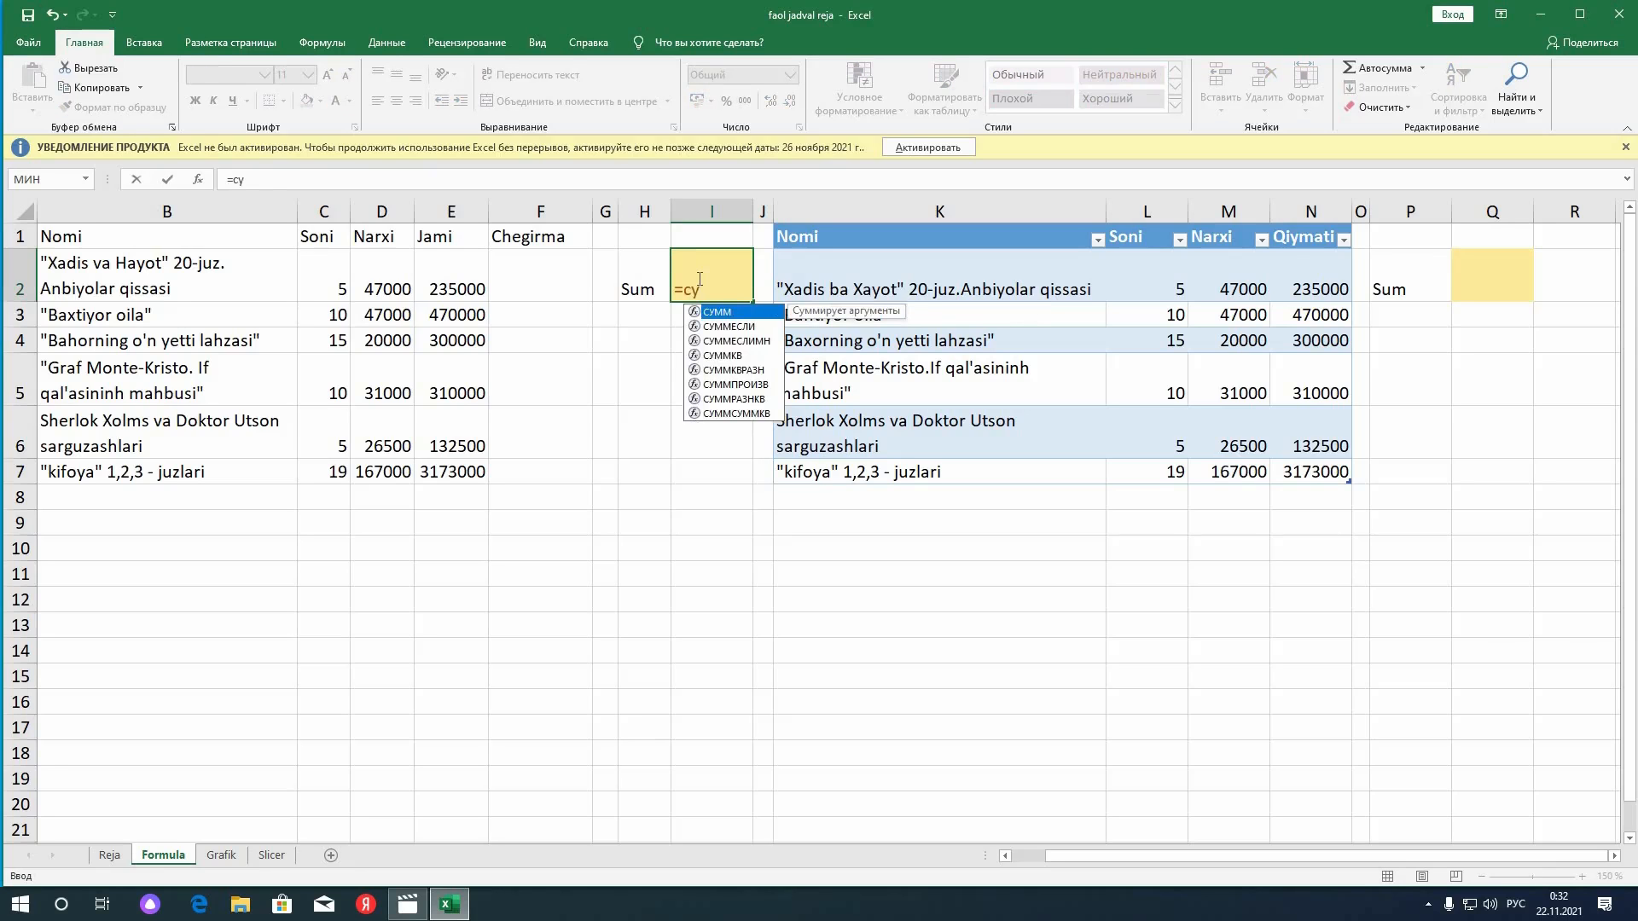
key(Tab)
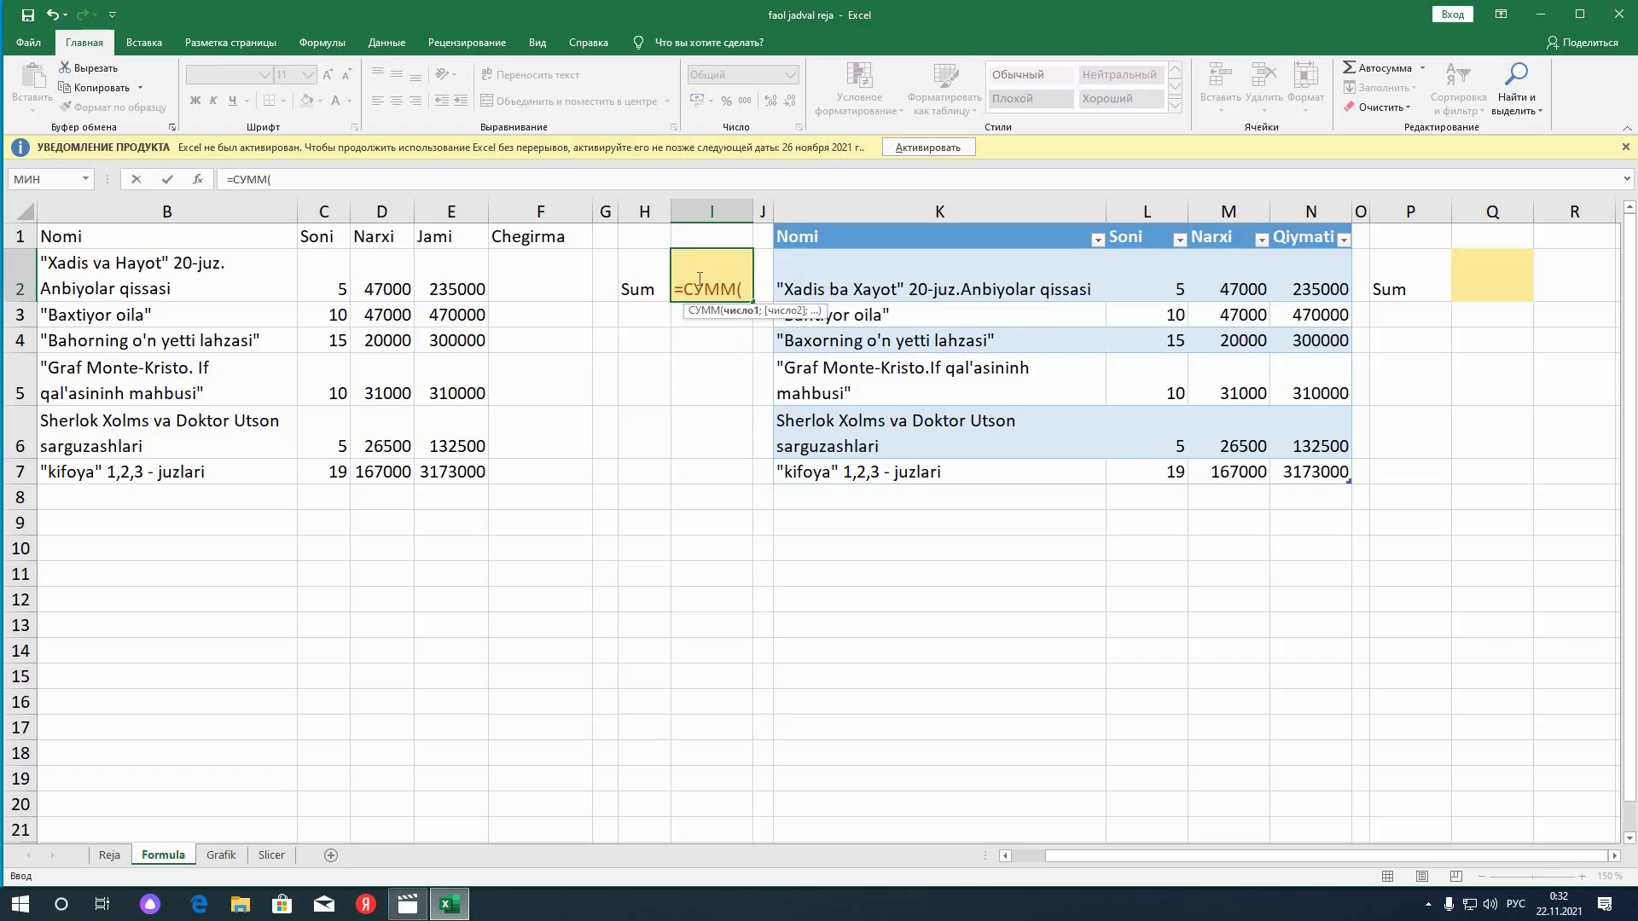
drag(475, 288, 474, 477)
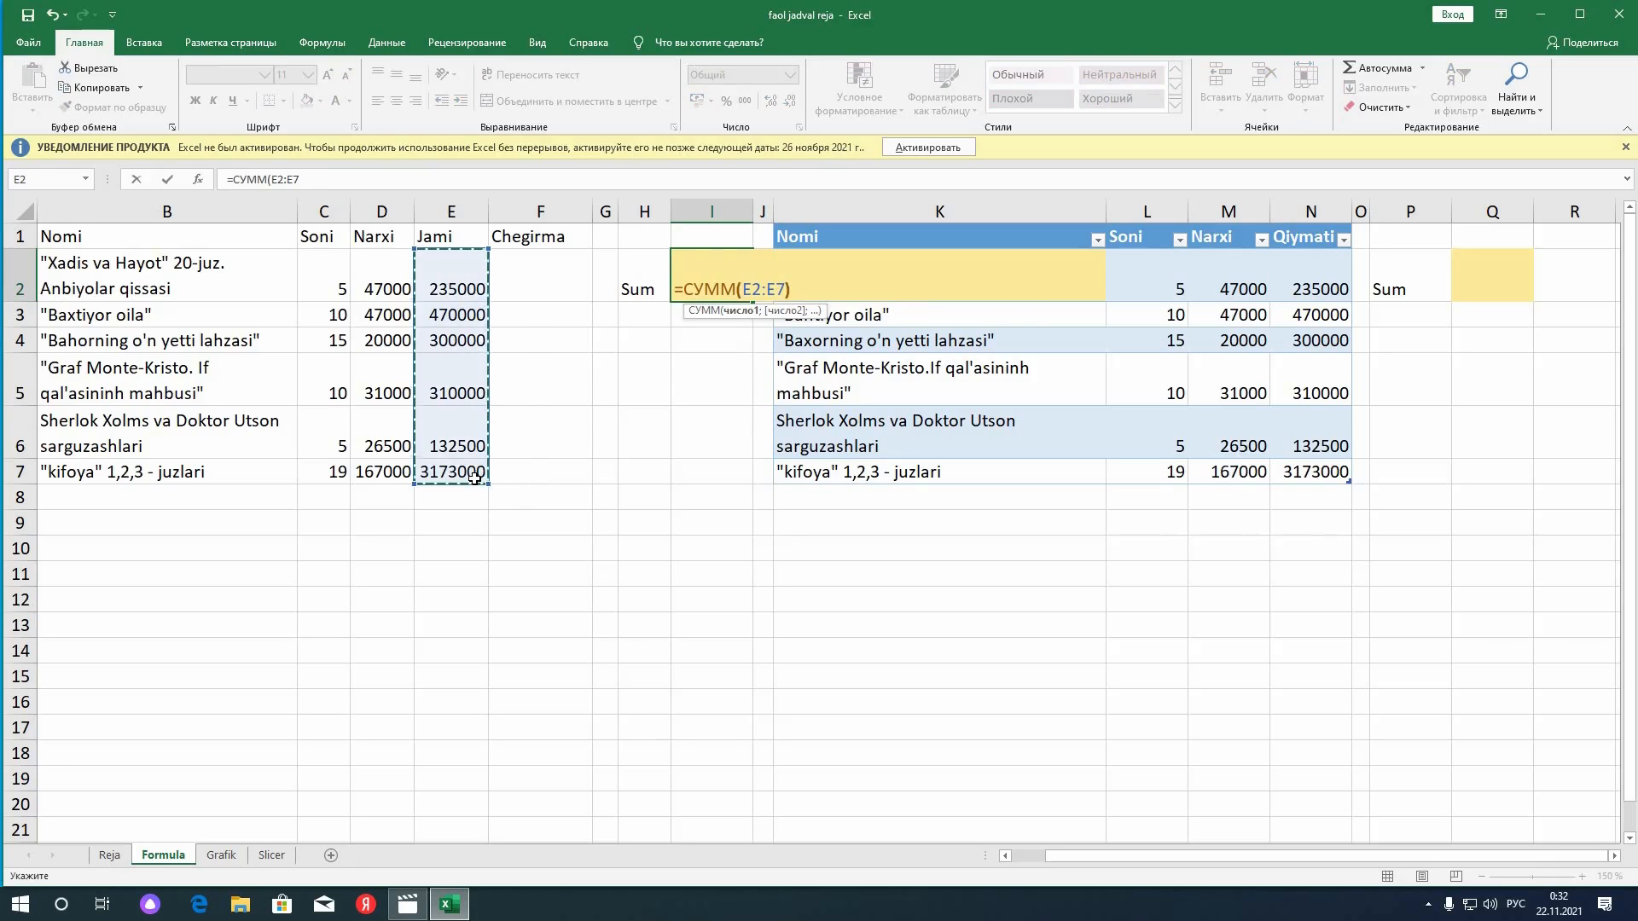
key(Return)
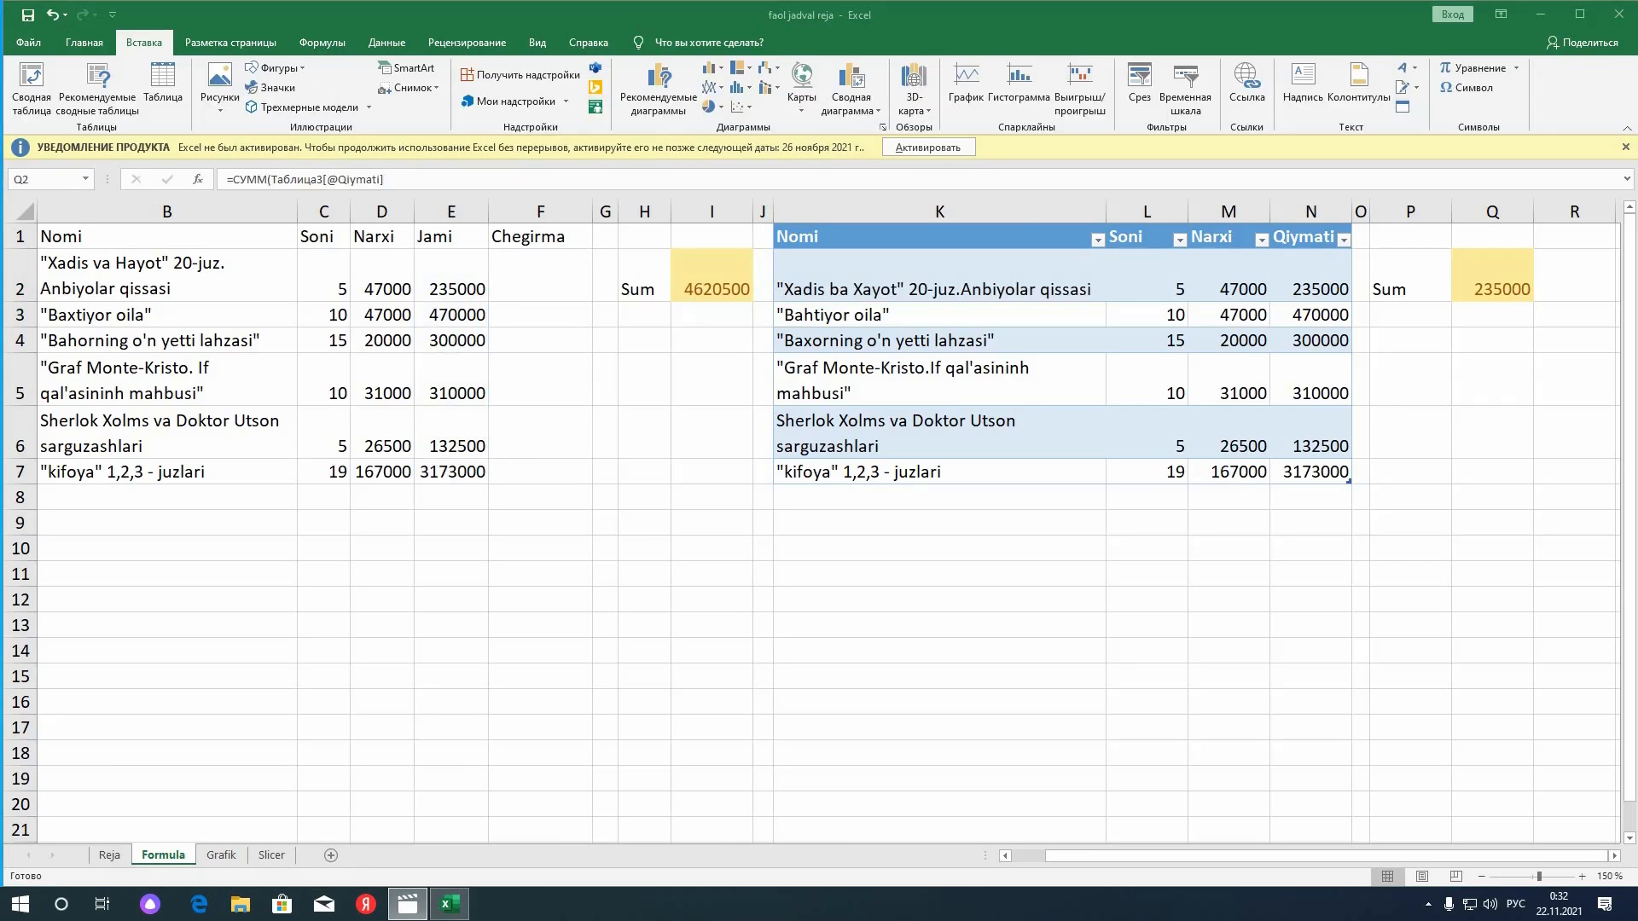
Replace the formula in Q2 with =СУММ(Таблица3[Qiymati]) to total the table's whole Qiymati column
click(1508, 267)
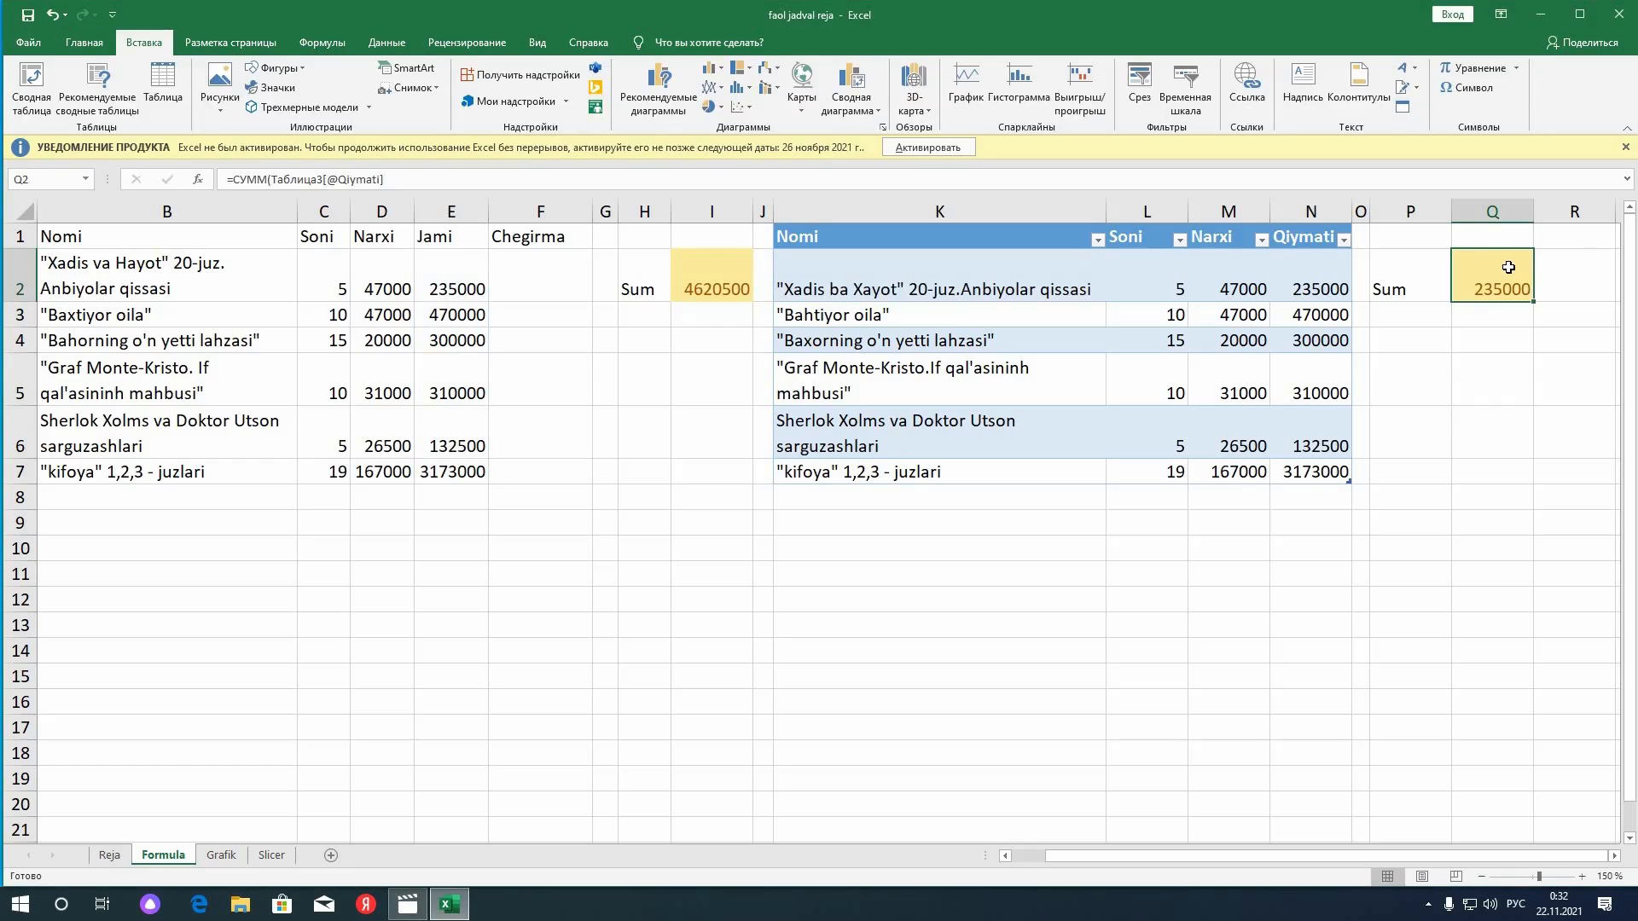
key(Delete)
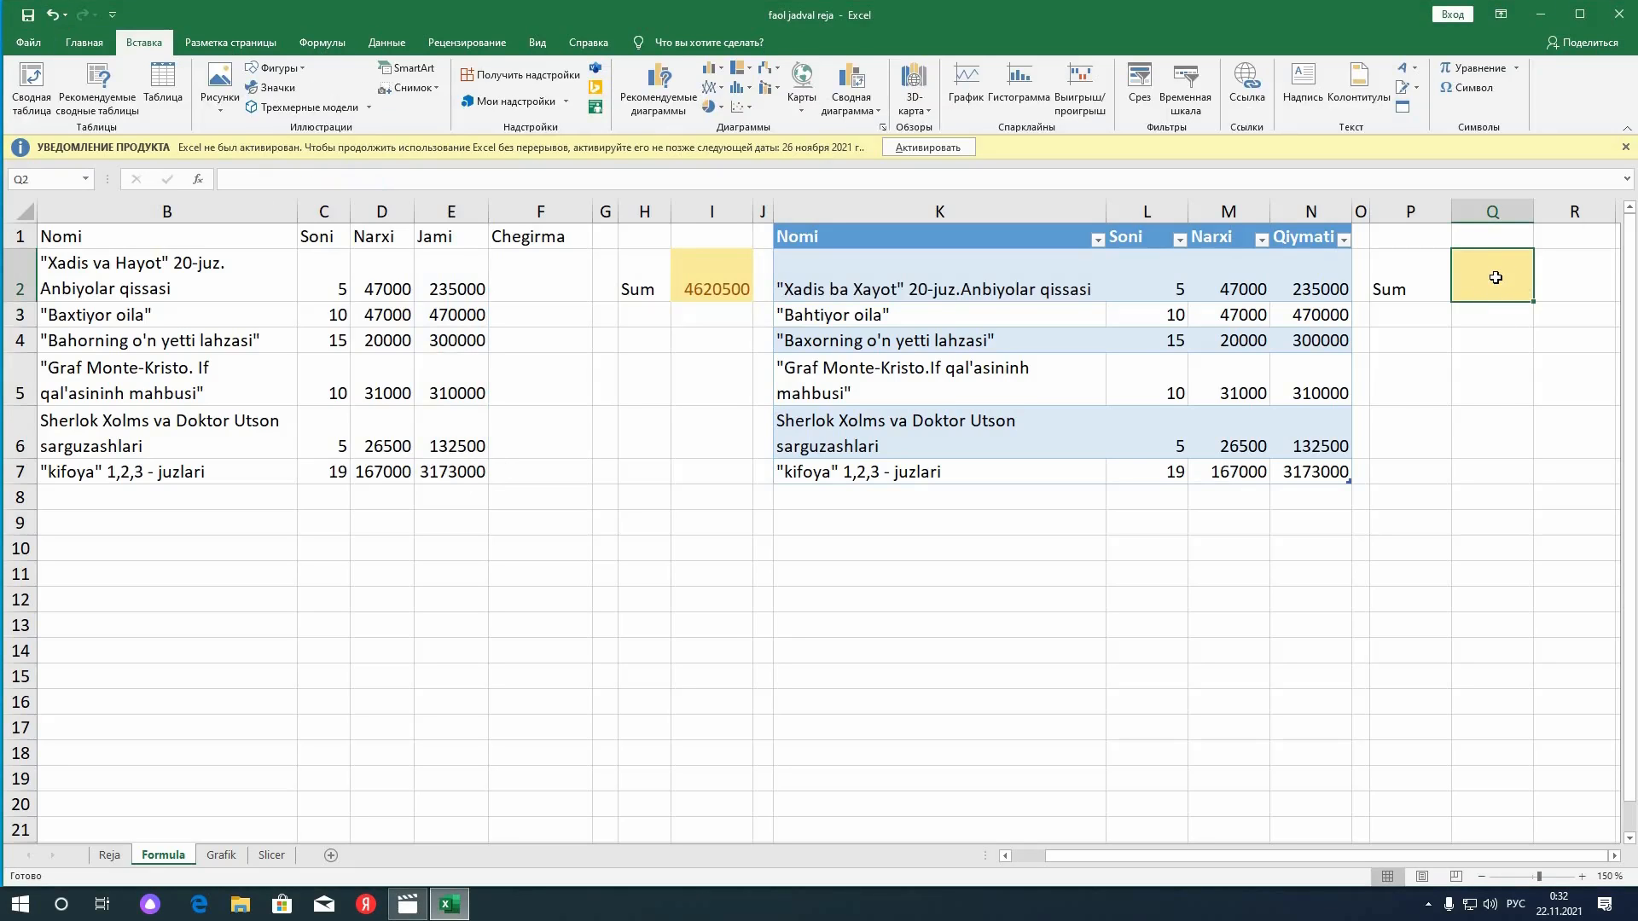
text(=)
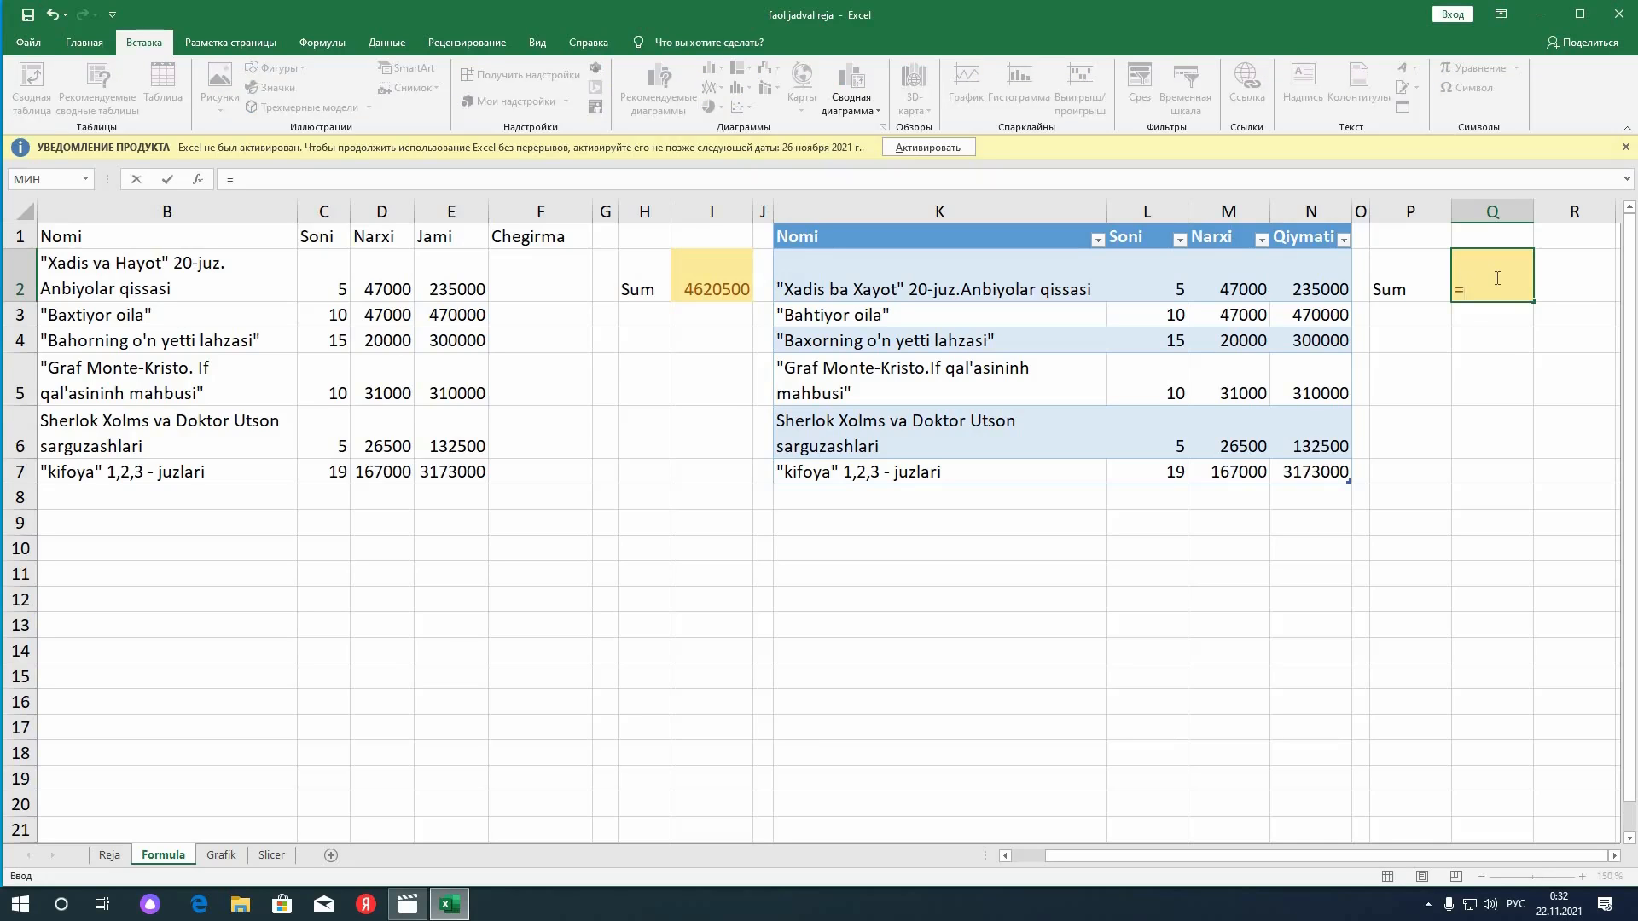
text(су)
key(Tab)
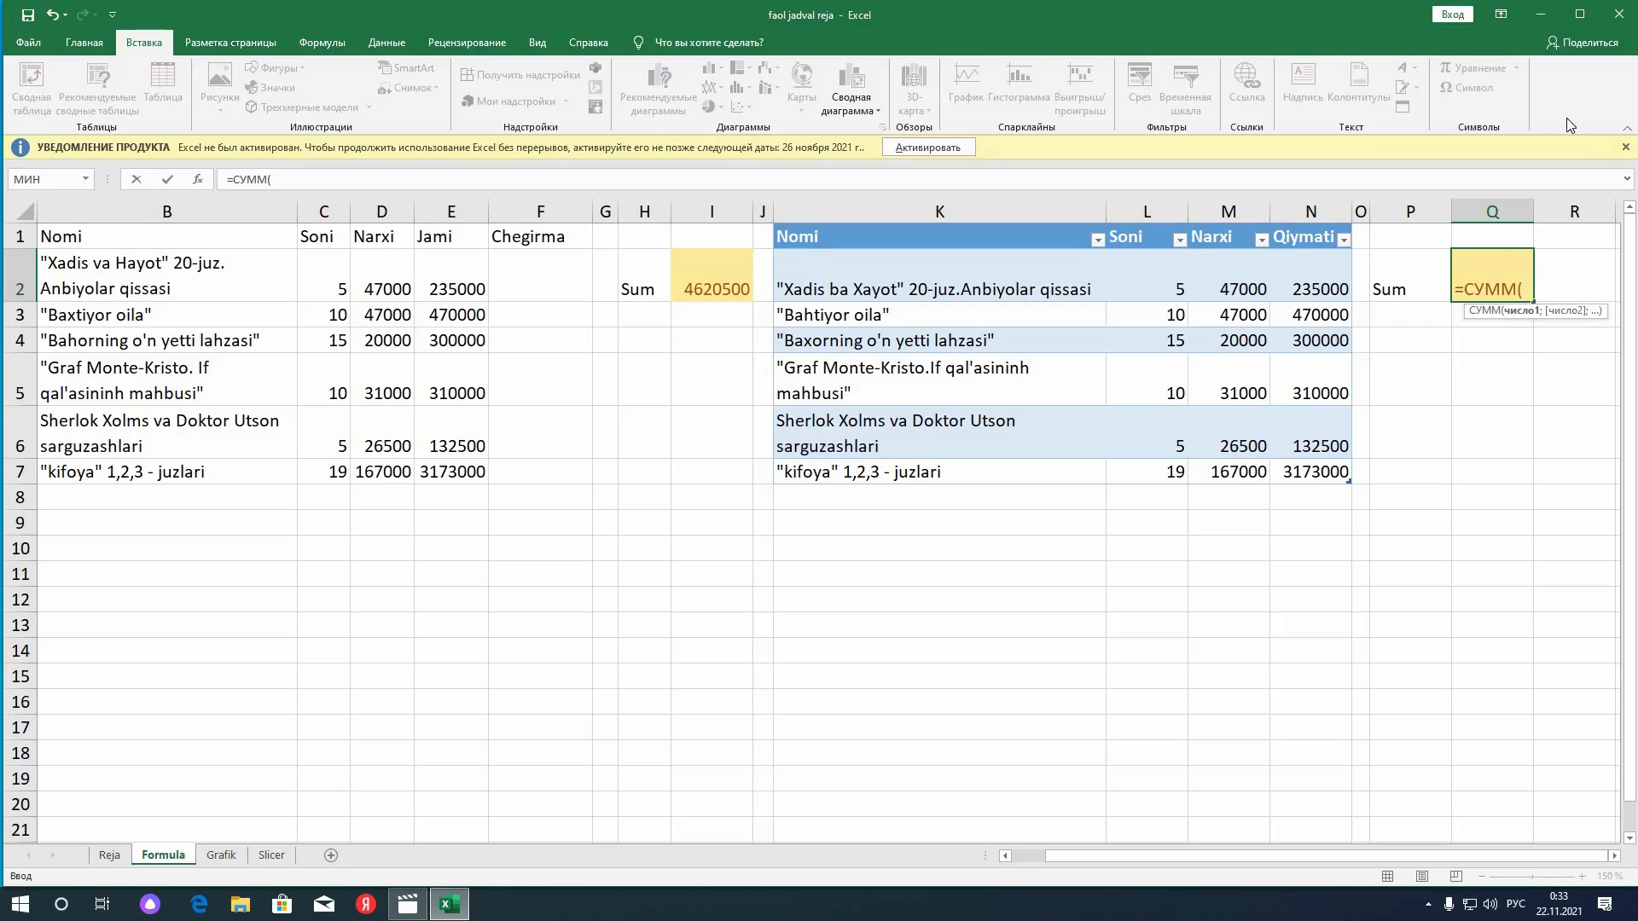
click(1316, 219)
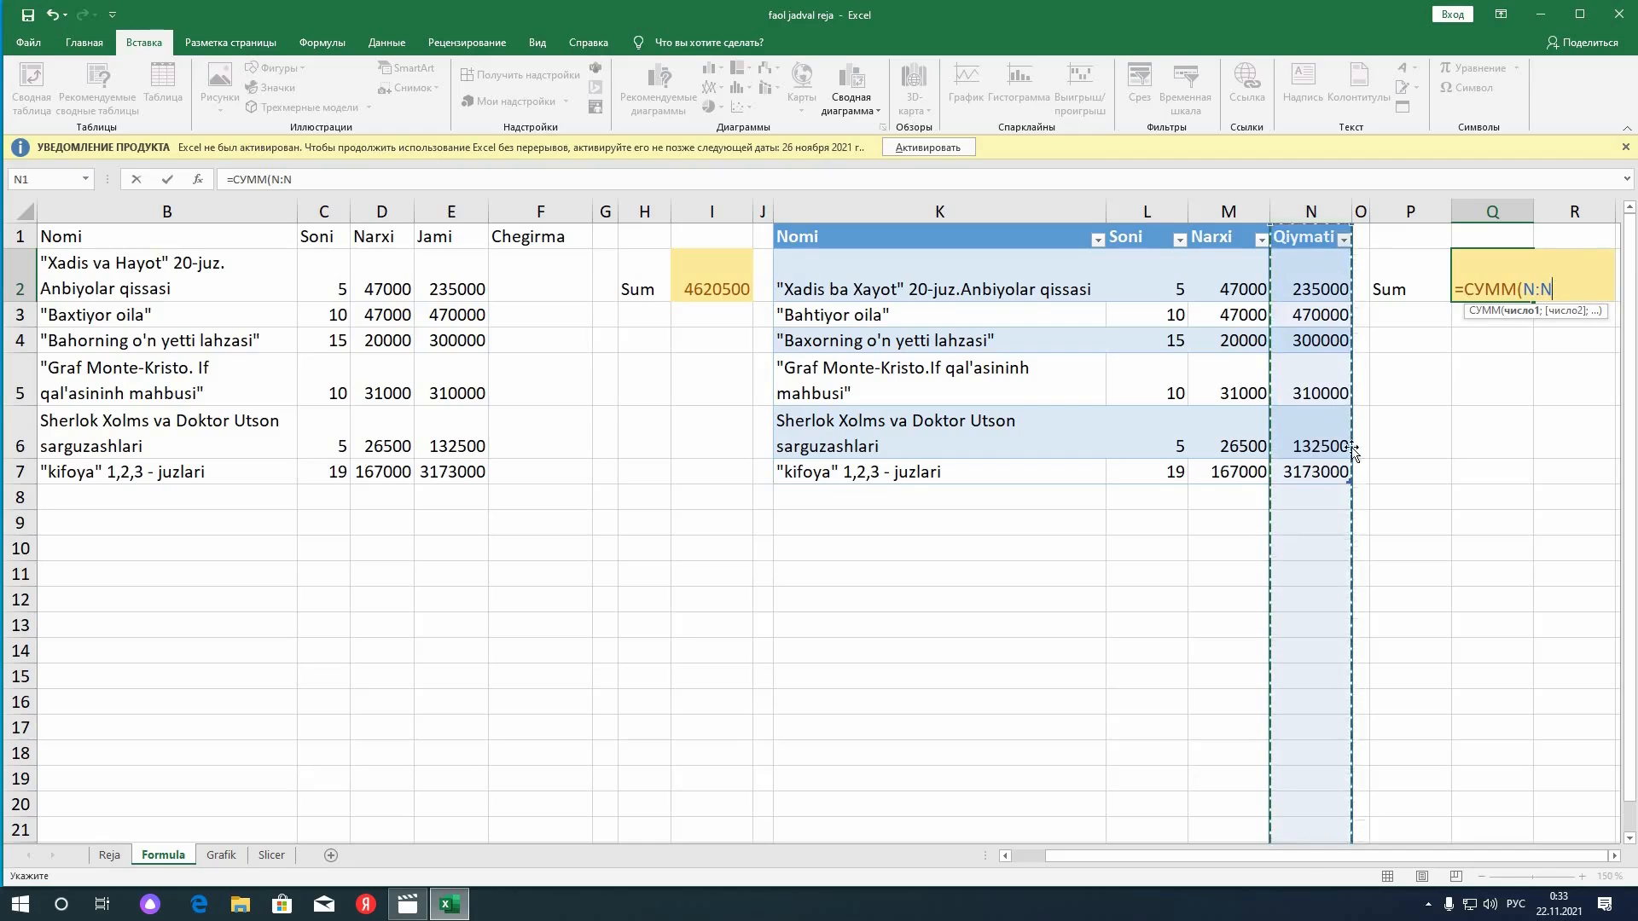
click(1323, 480)
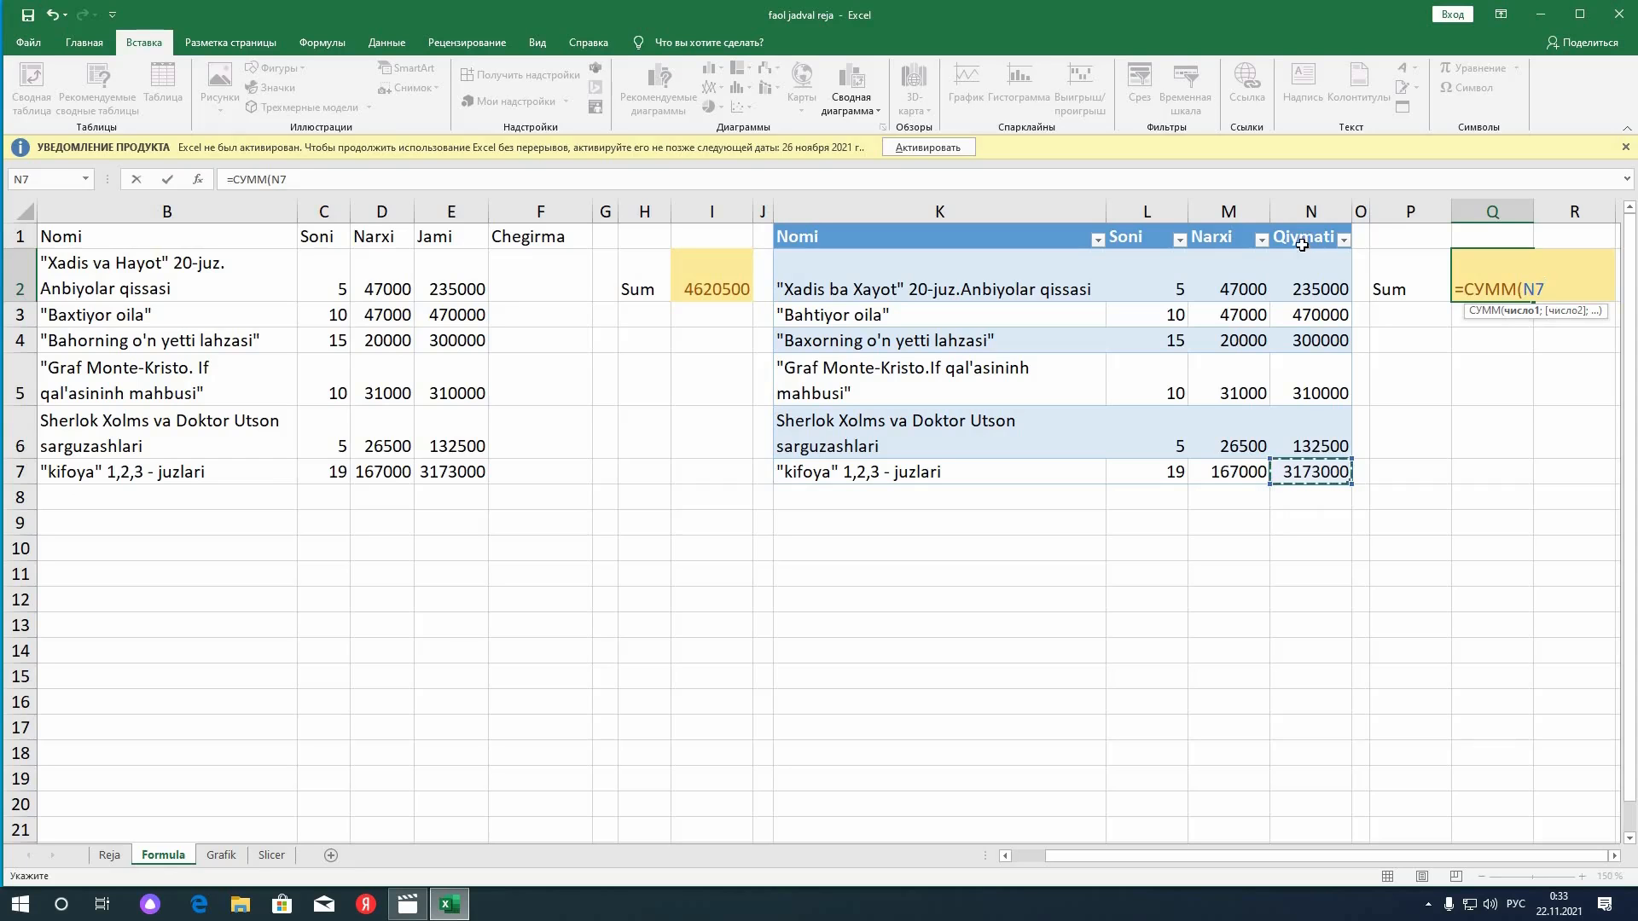
click(1303, 225)
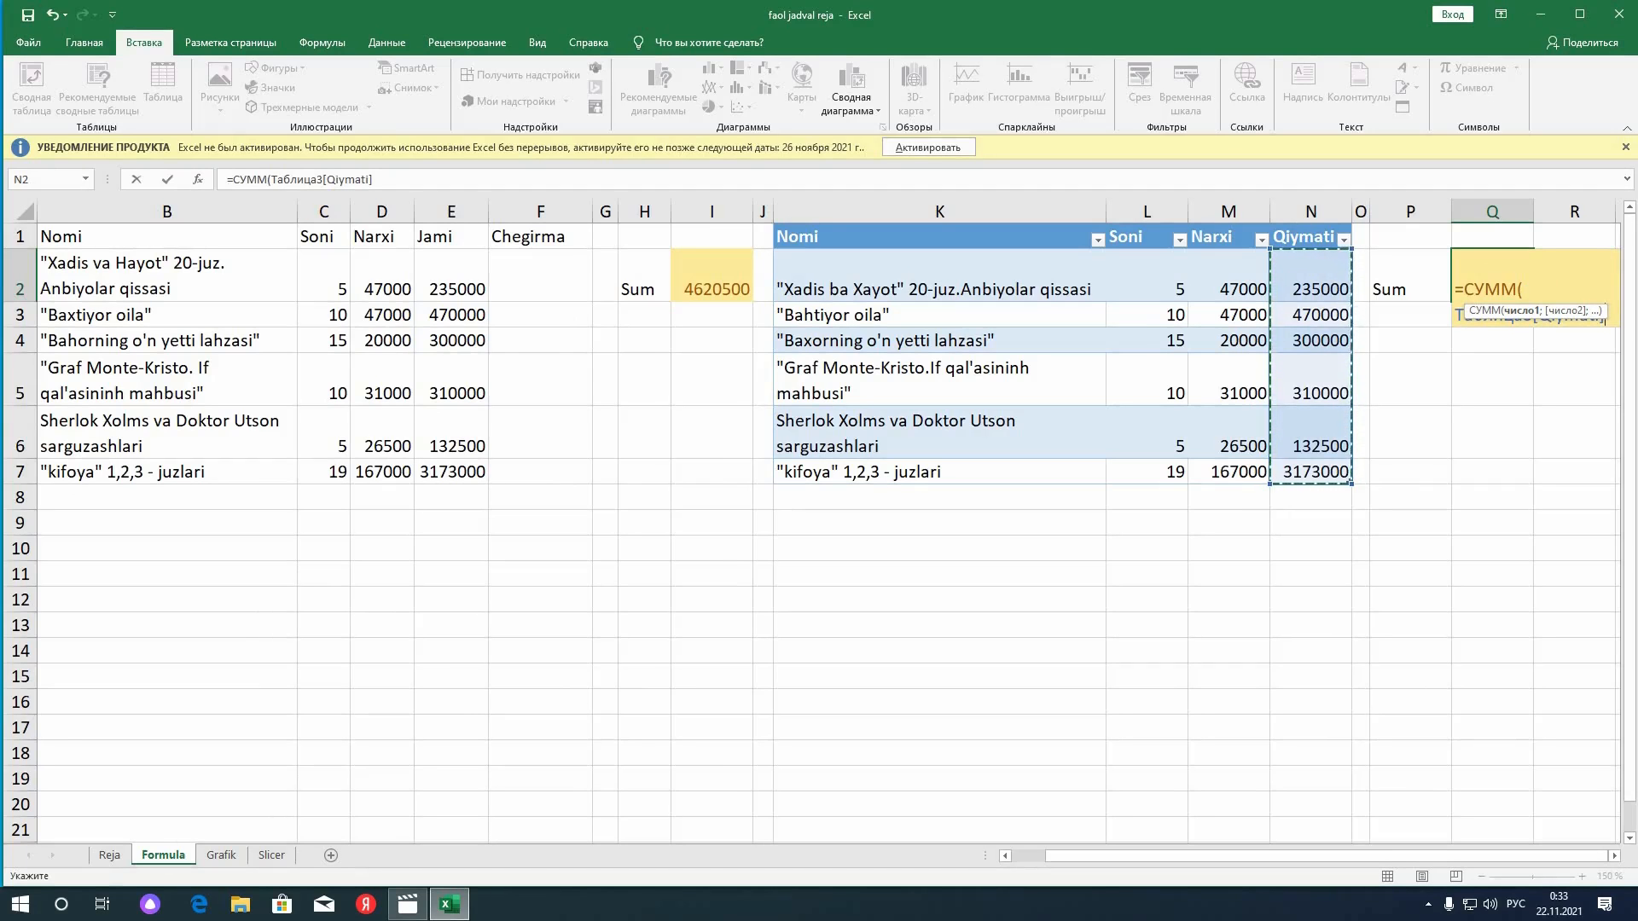
text())
key(Return)
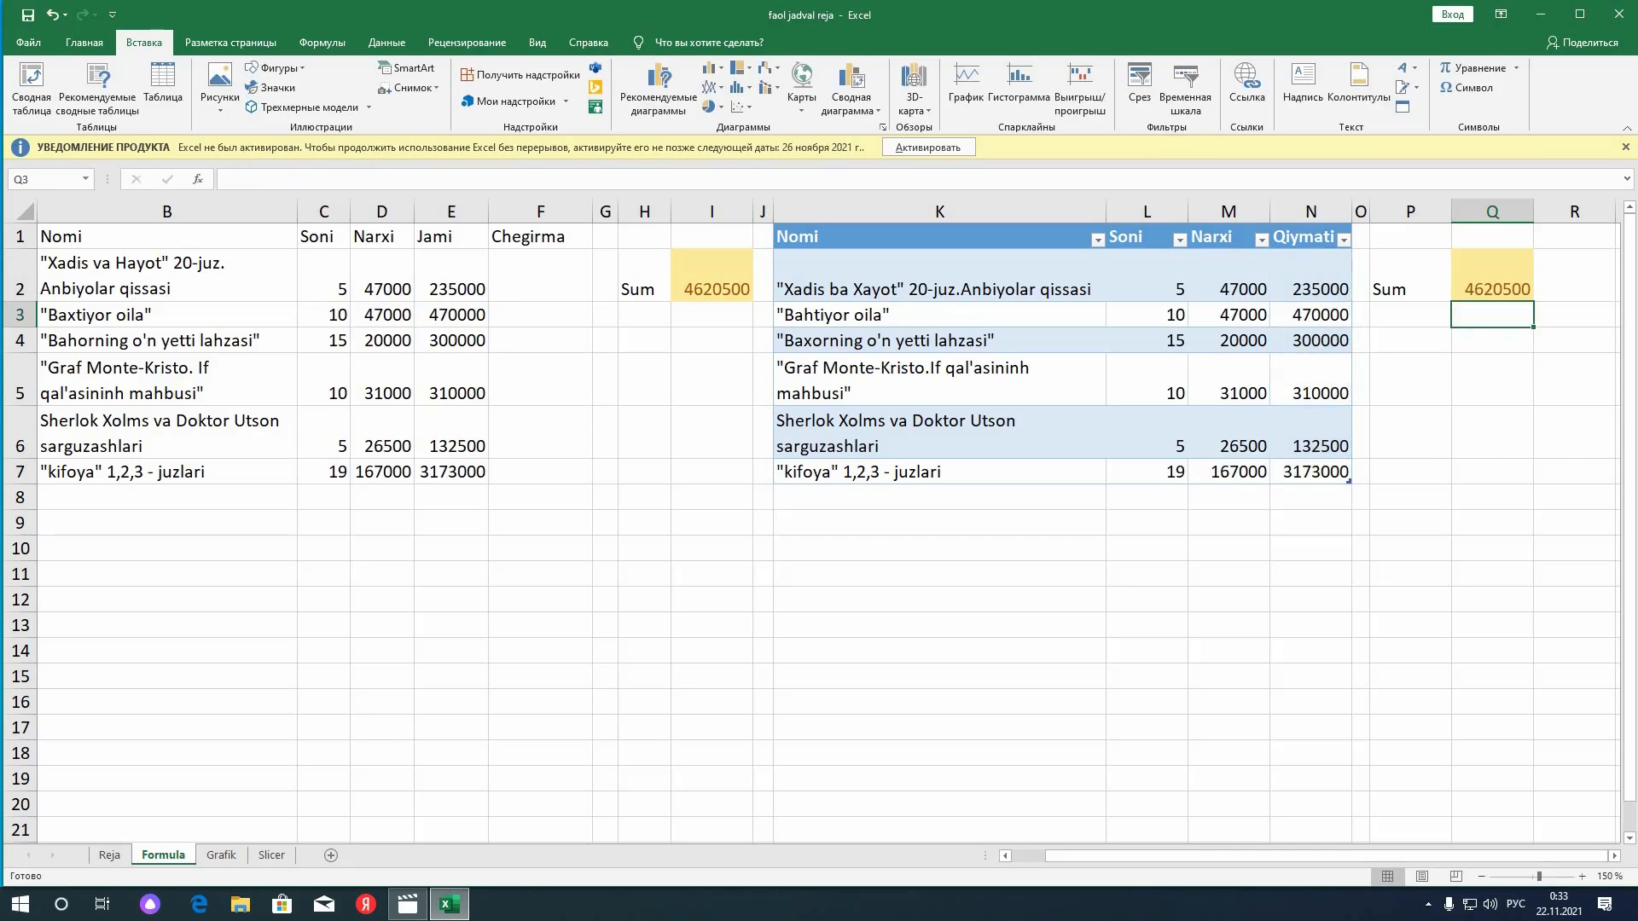
key(alt+shift)
click(1487, 281)
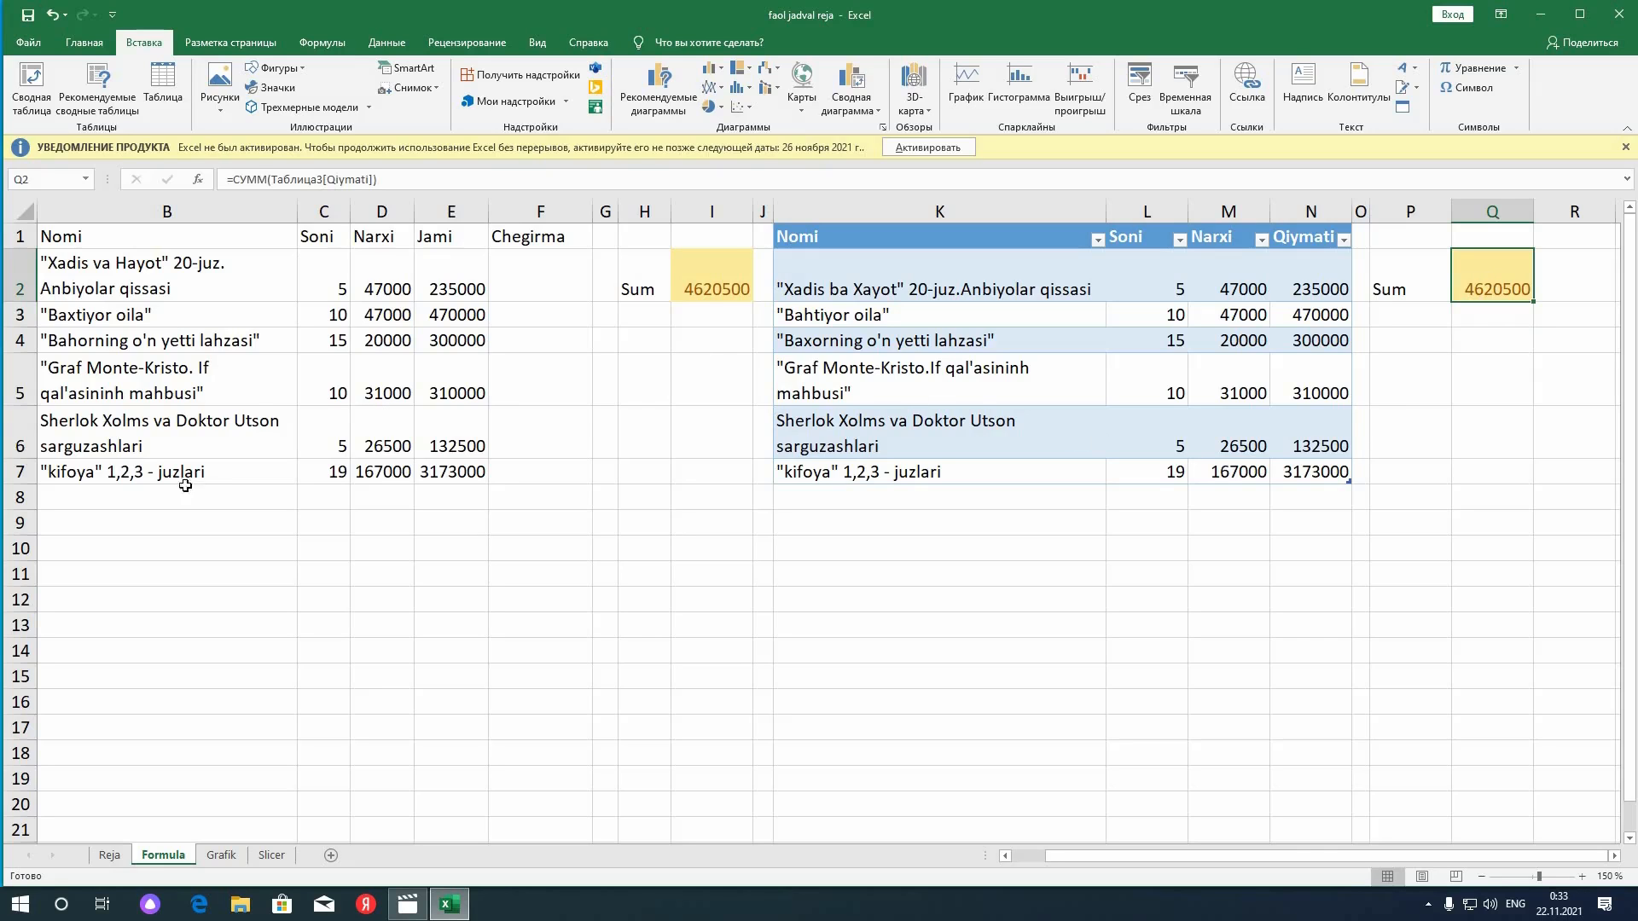
Copy the plain-range rows B3:E4 and paste them directly below the plain data, starting at B8
drag(150, 475, 453, 475)
drag(171, 320, 453, 339)
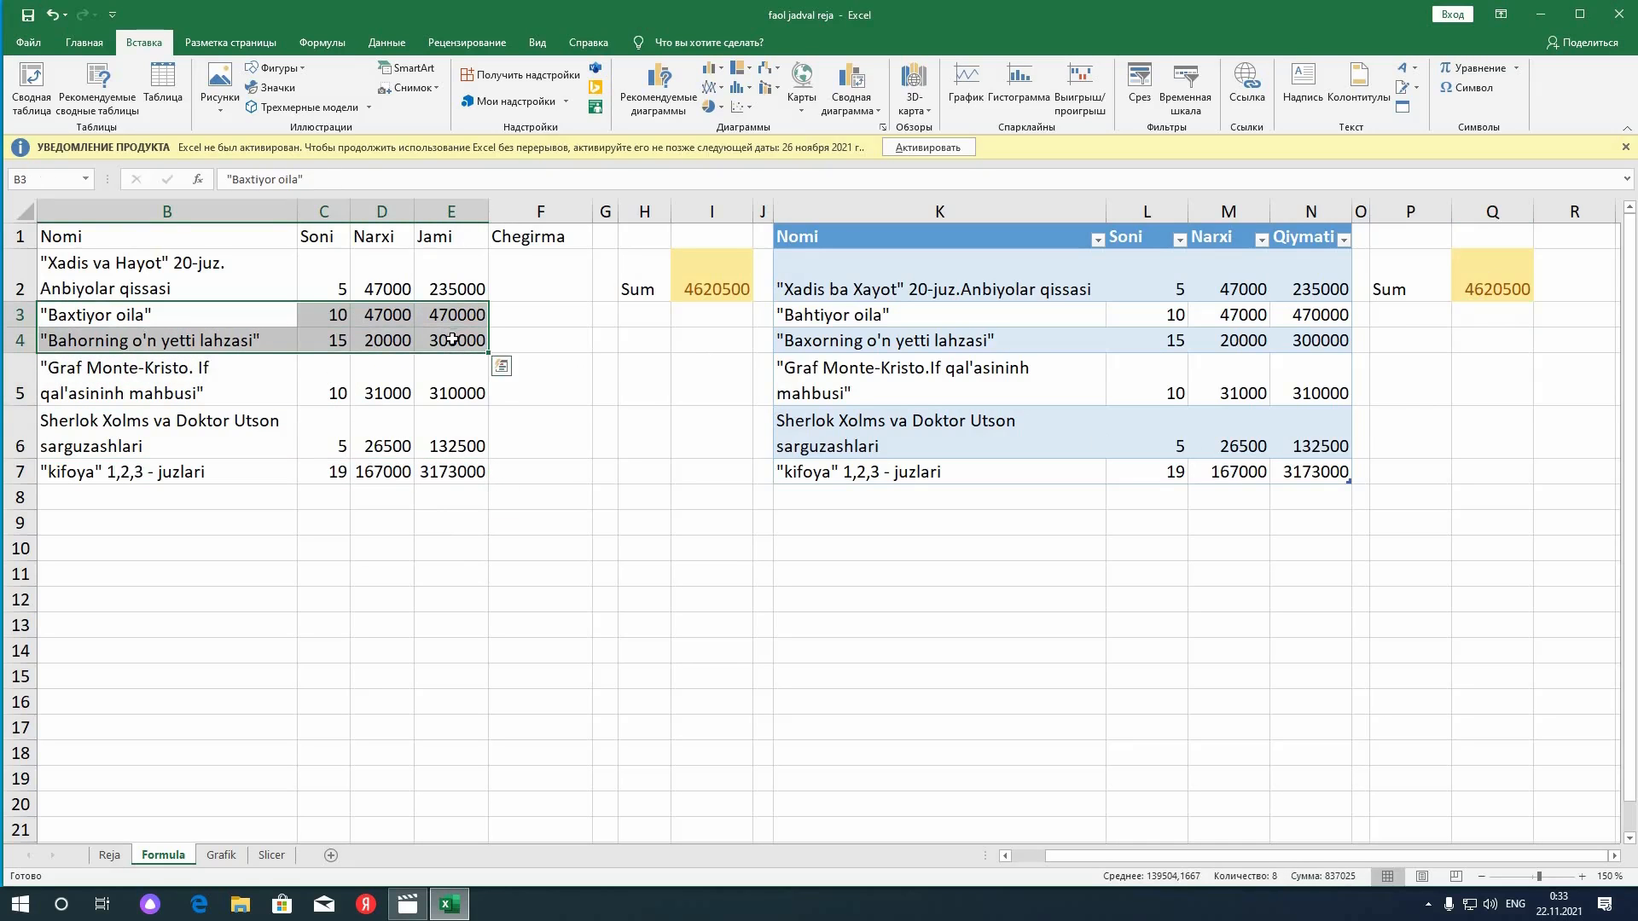
key(ctrl+c)
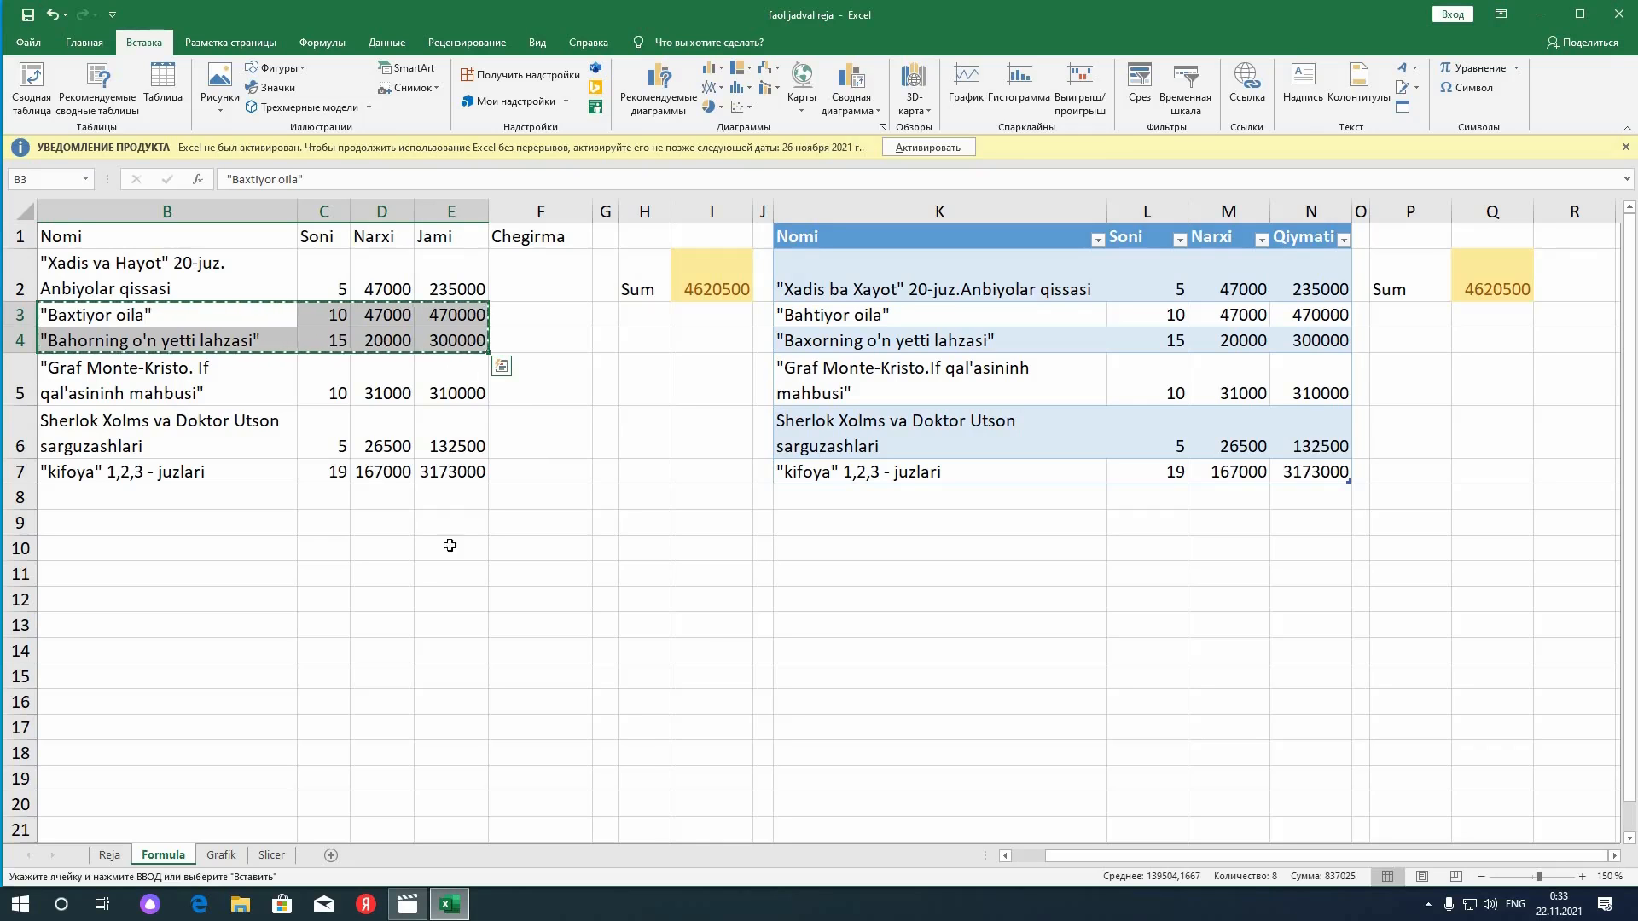
click(168, 501)
key(ctrl+v)
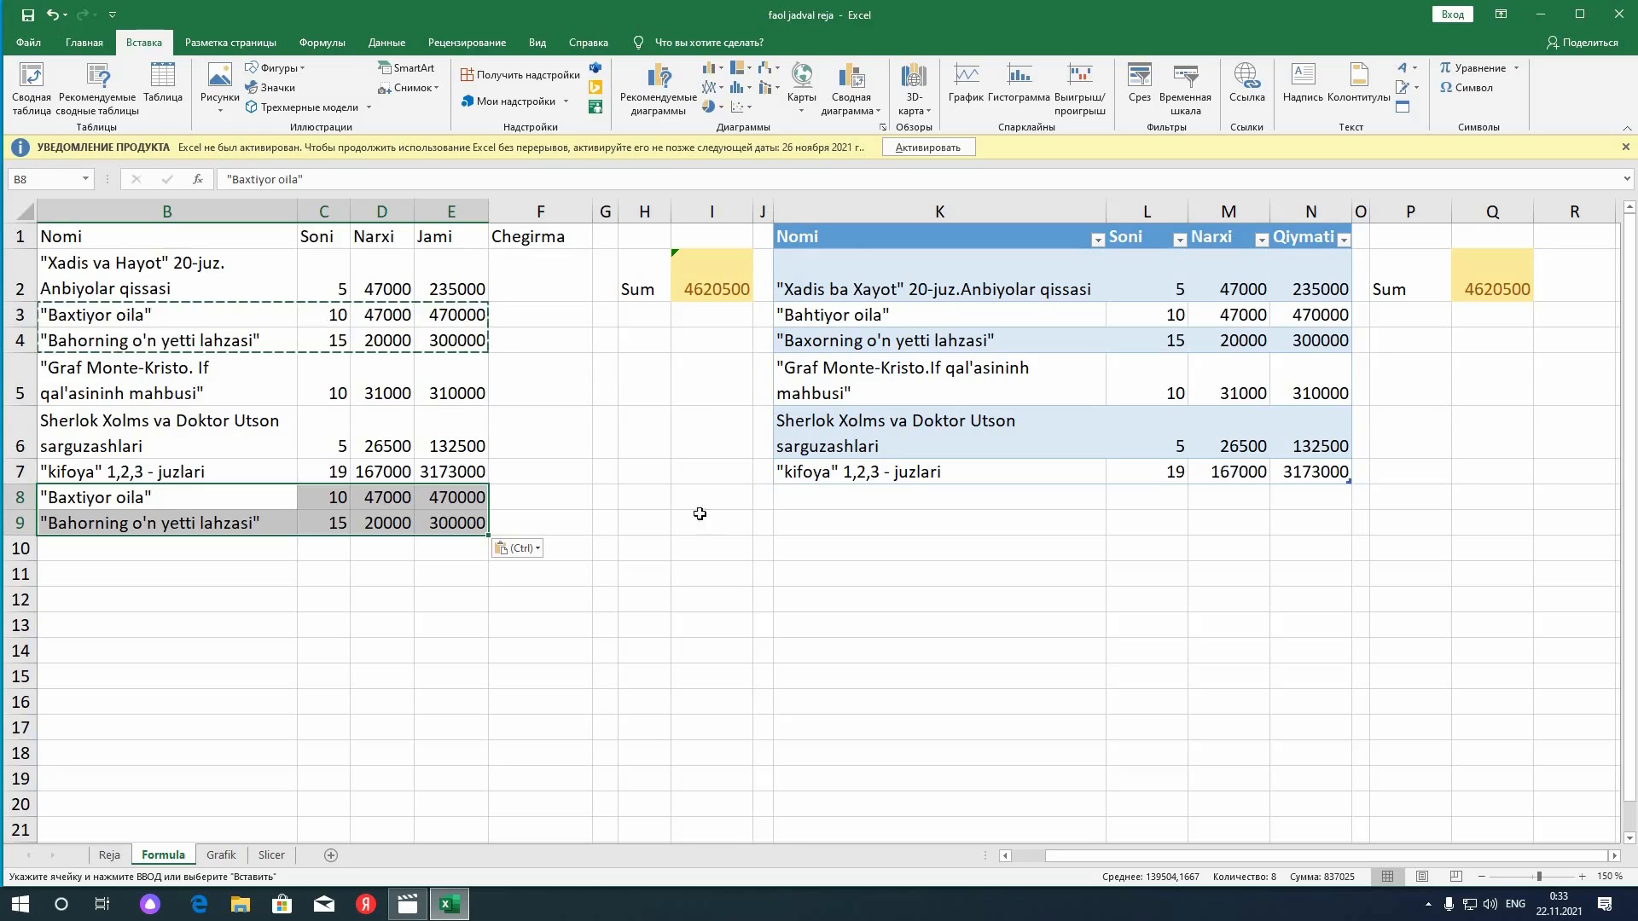
Paste the copied rows B3:E4 directly below the table, starting at K8
click(838, 507)
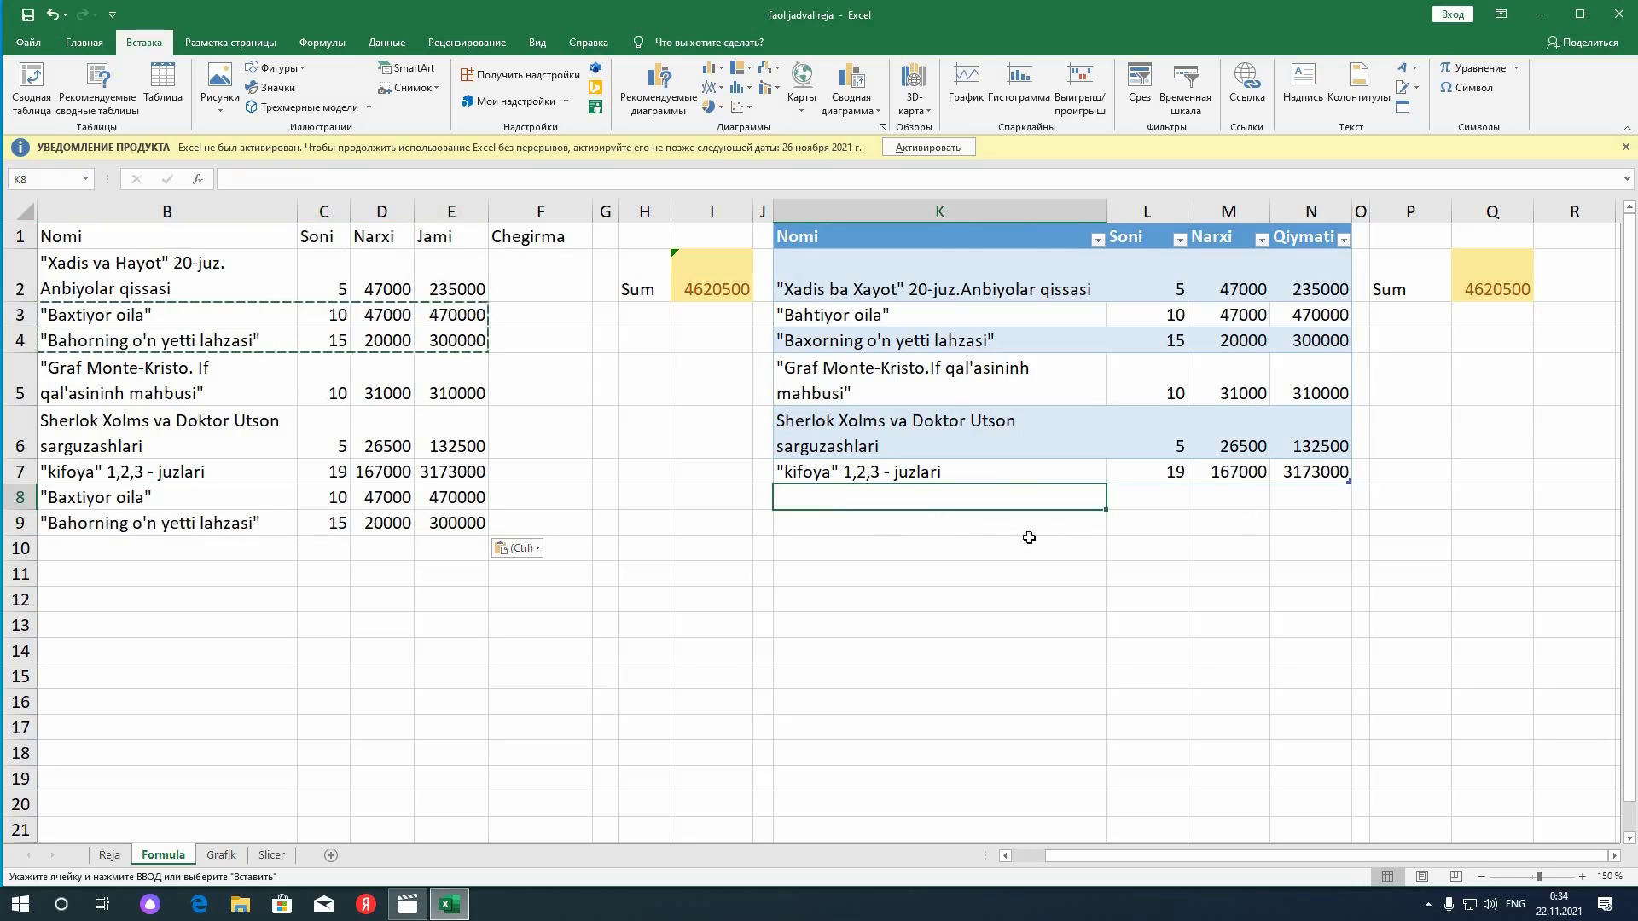
right_click(976, 507)
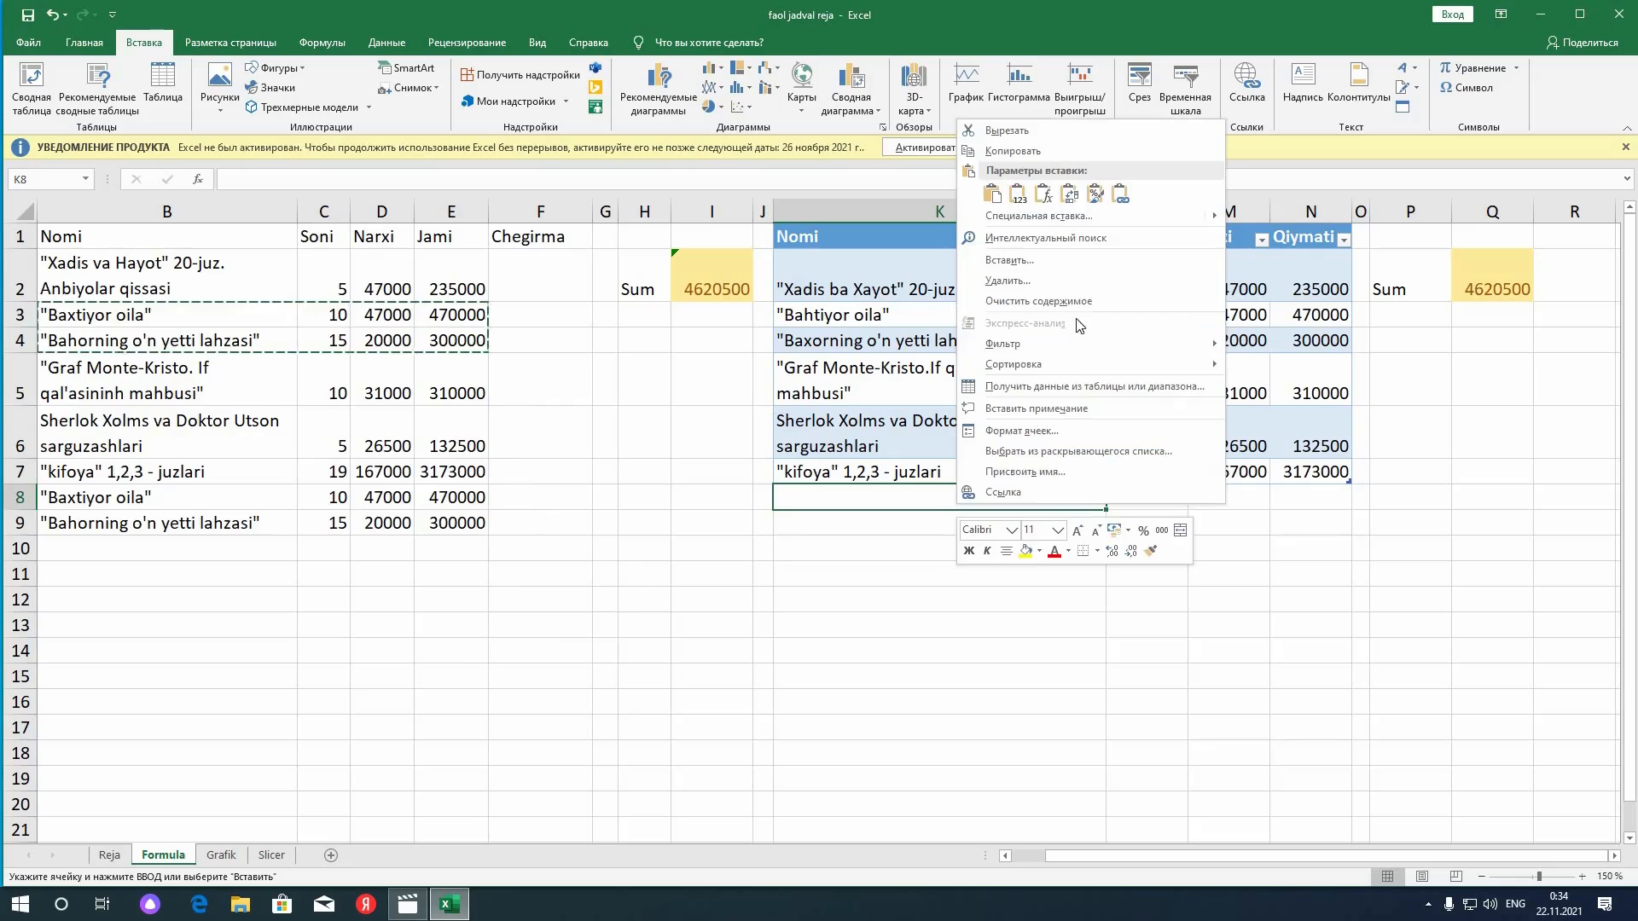
click(992, 195)
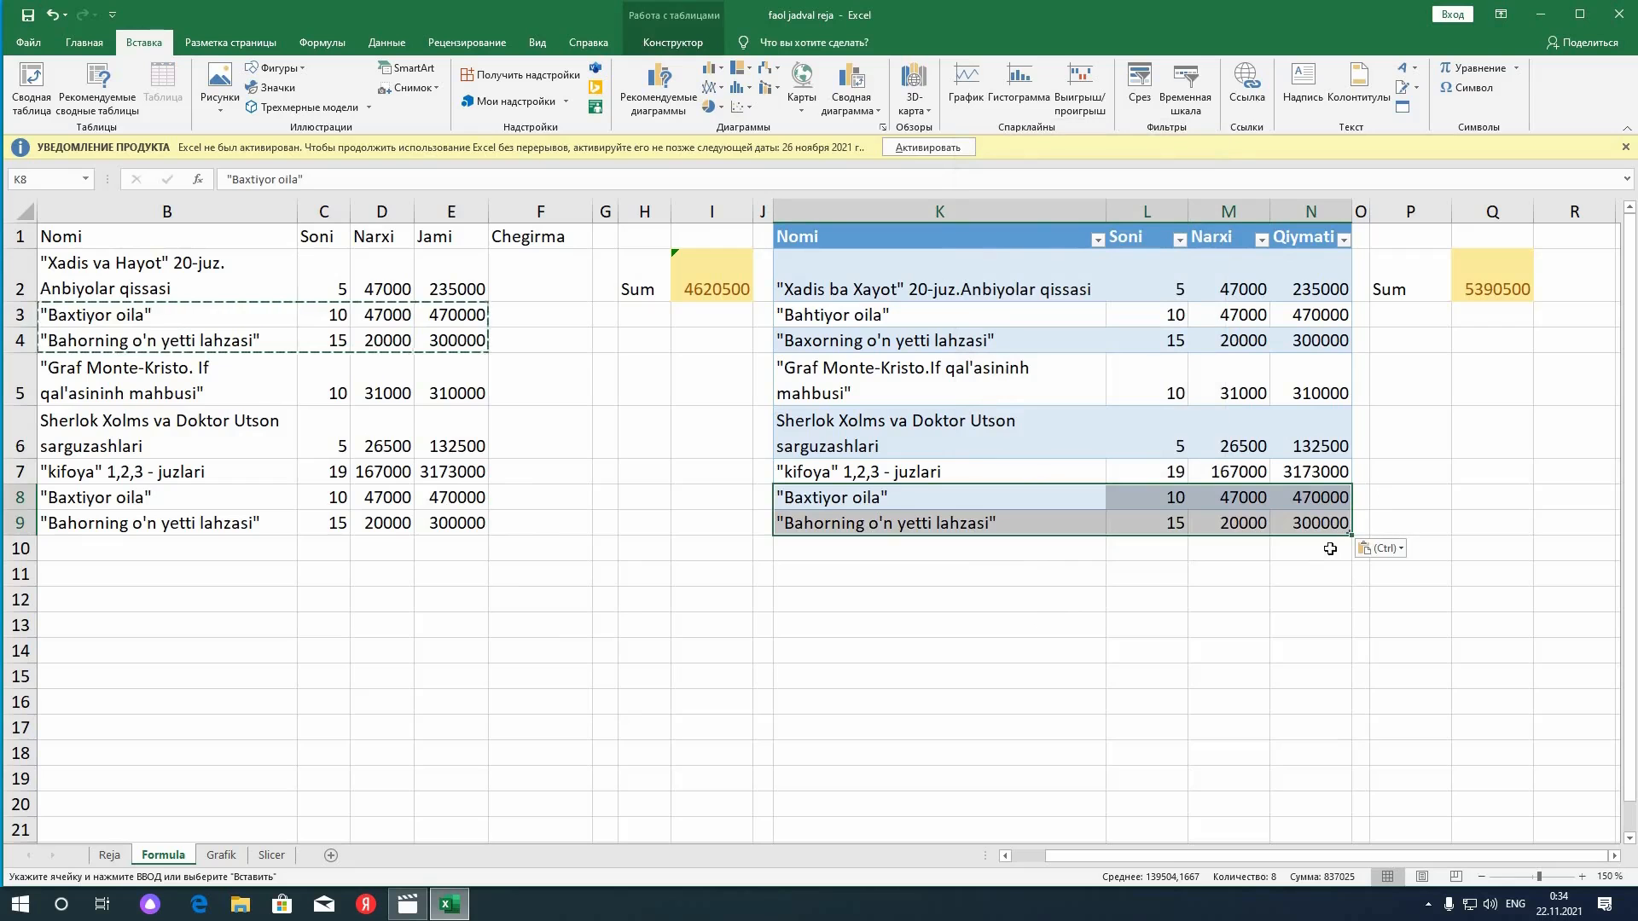
click(1420, 493)
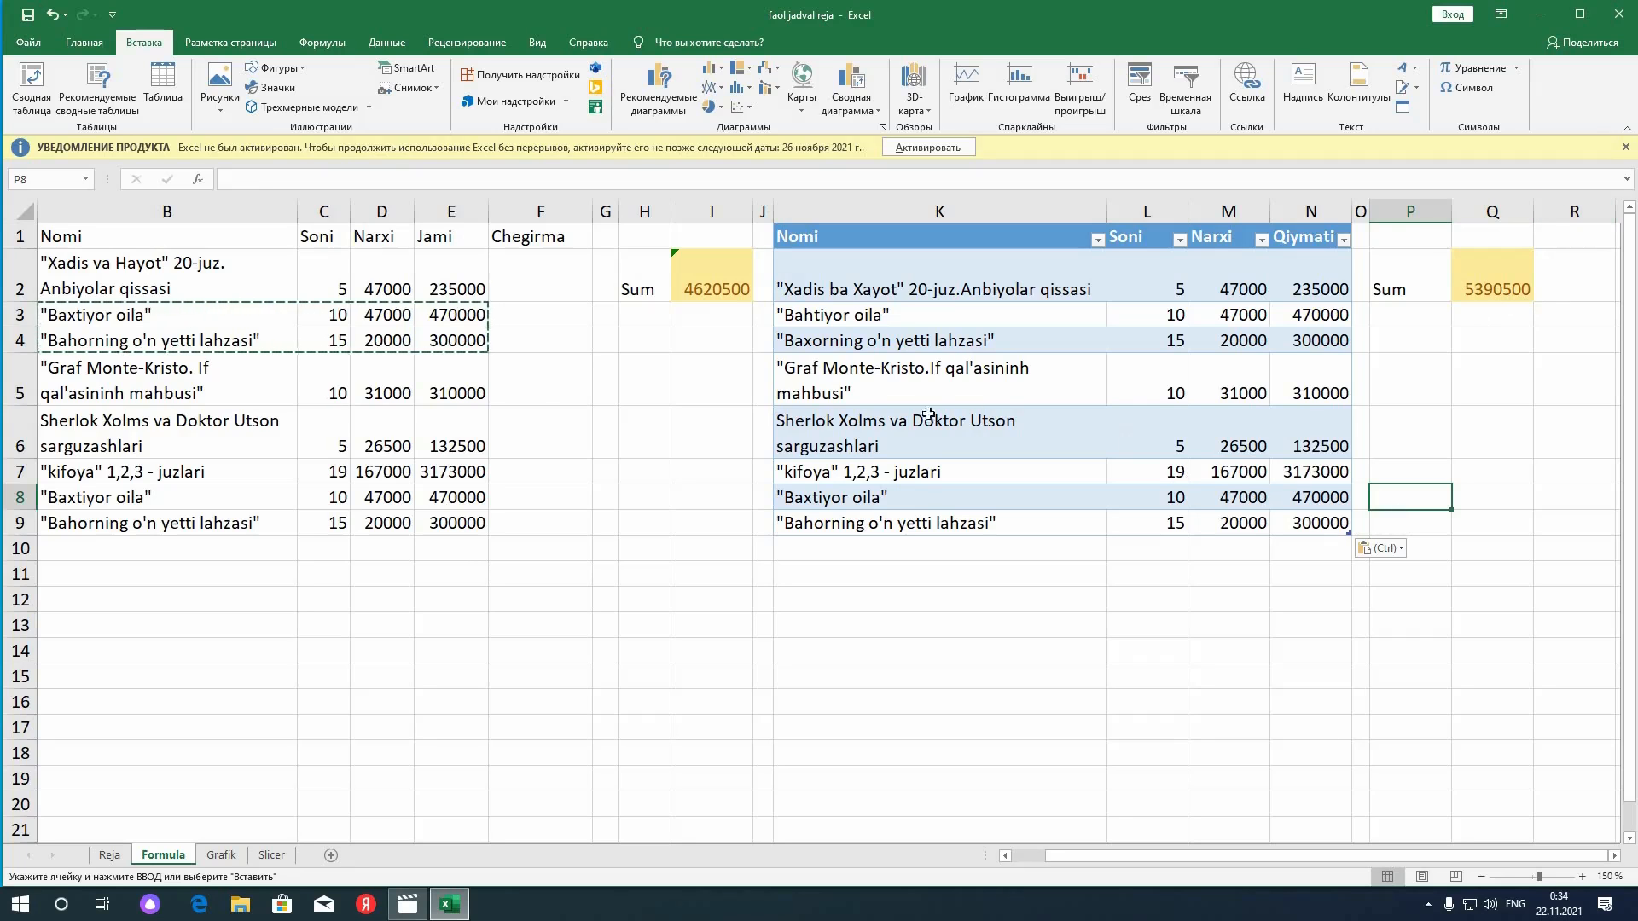
Copy the plain-range rows B5:E9 and append them to the table, starting at K10
drag(256, 379, 461, 525)
key(ctrl+c)
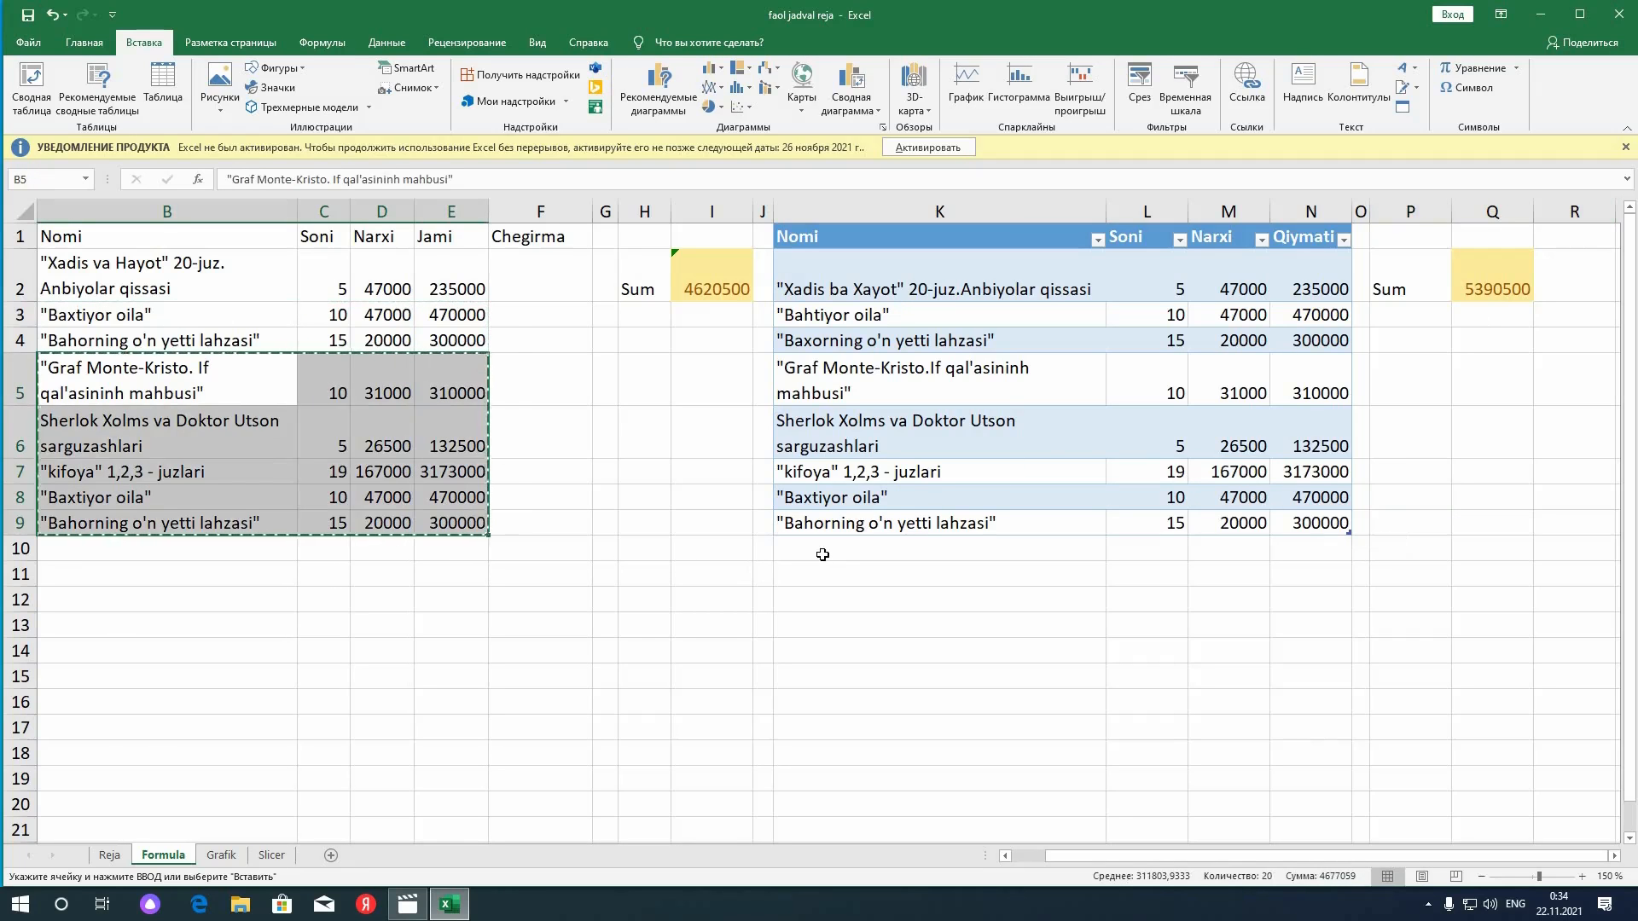
click(827, 556)
key(ctrl+v)
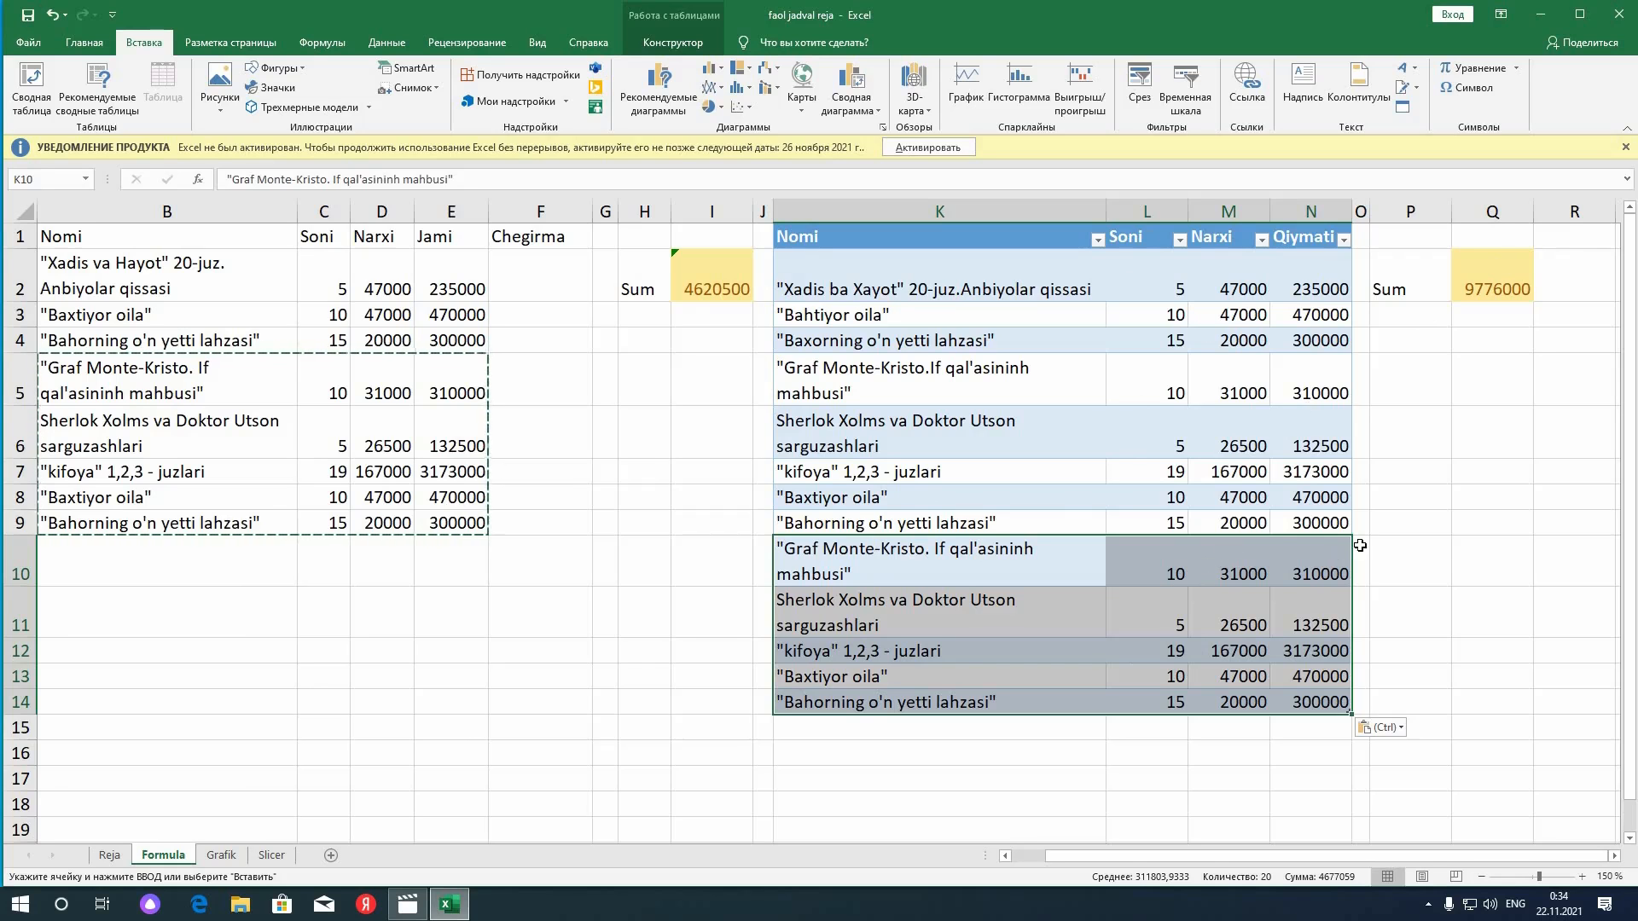
click(1397, 526)
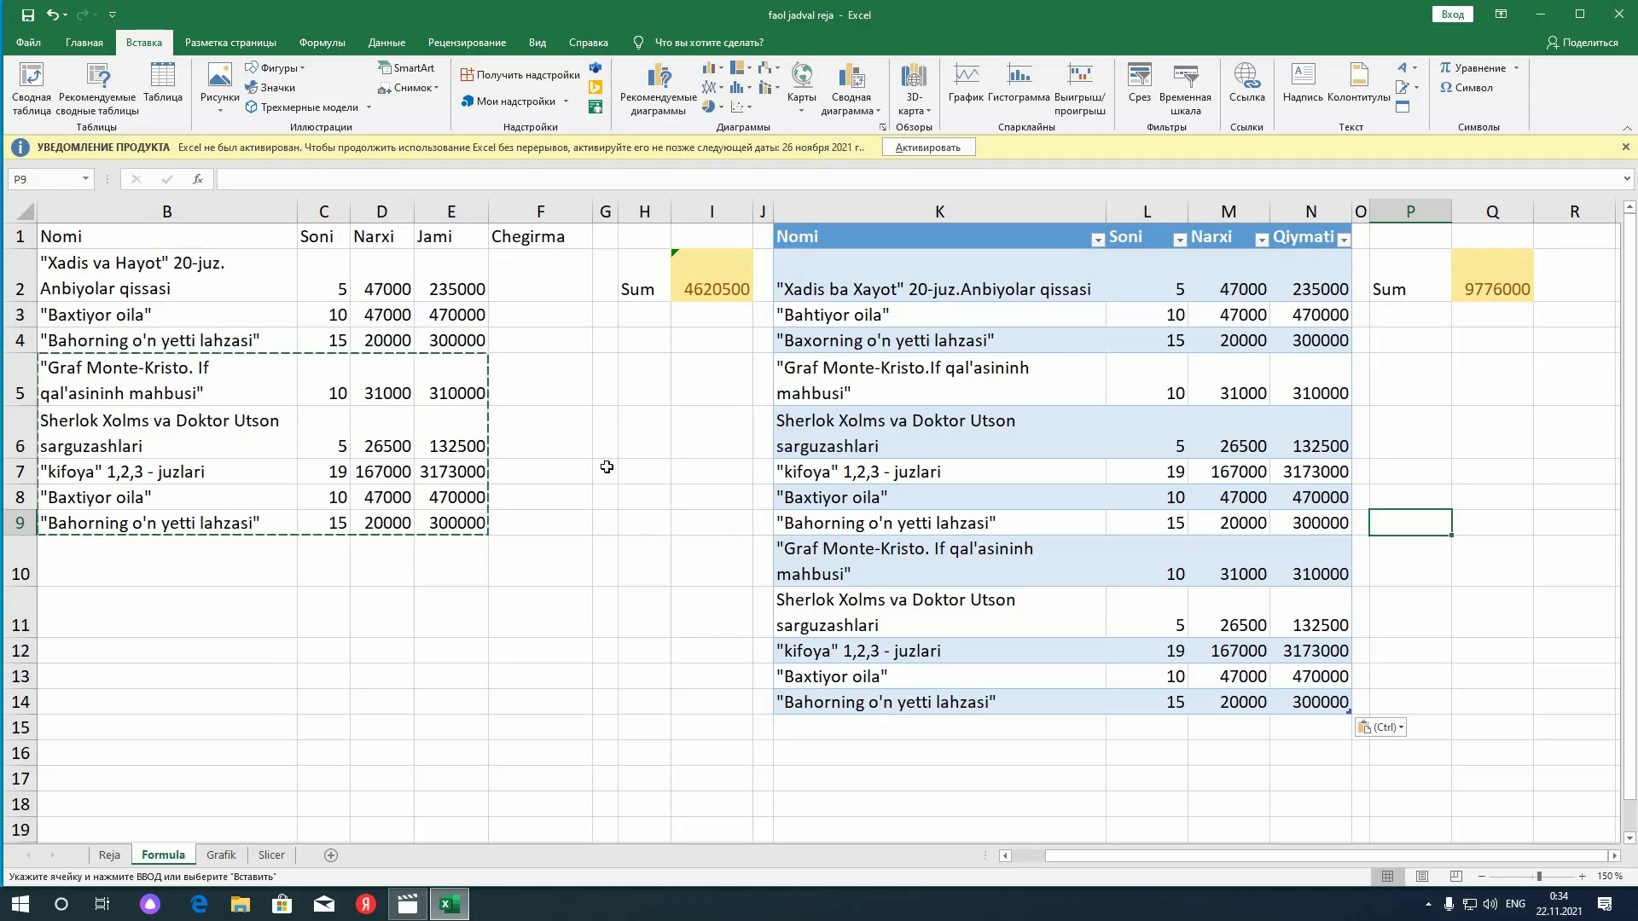
Enter the discount formula =E2*0,96 in F2 and fill it down the Chegirma column to F9
click(543, 274)
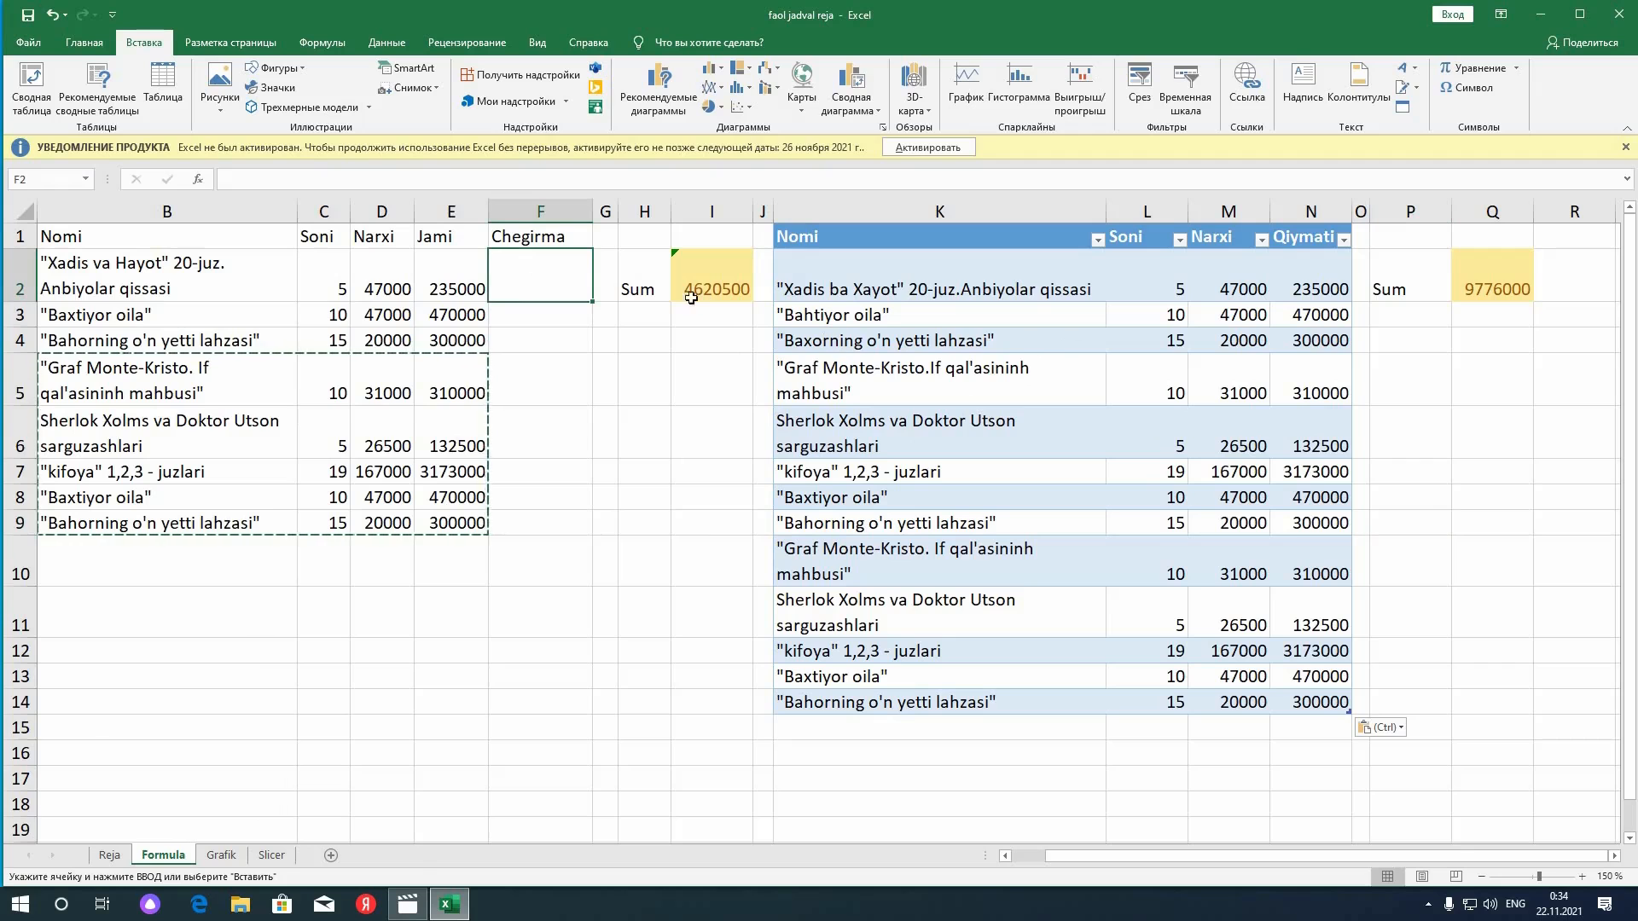
double_click(537, 278)
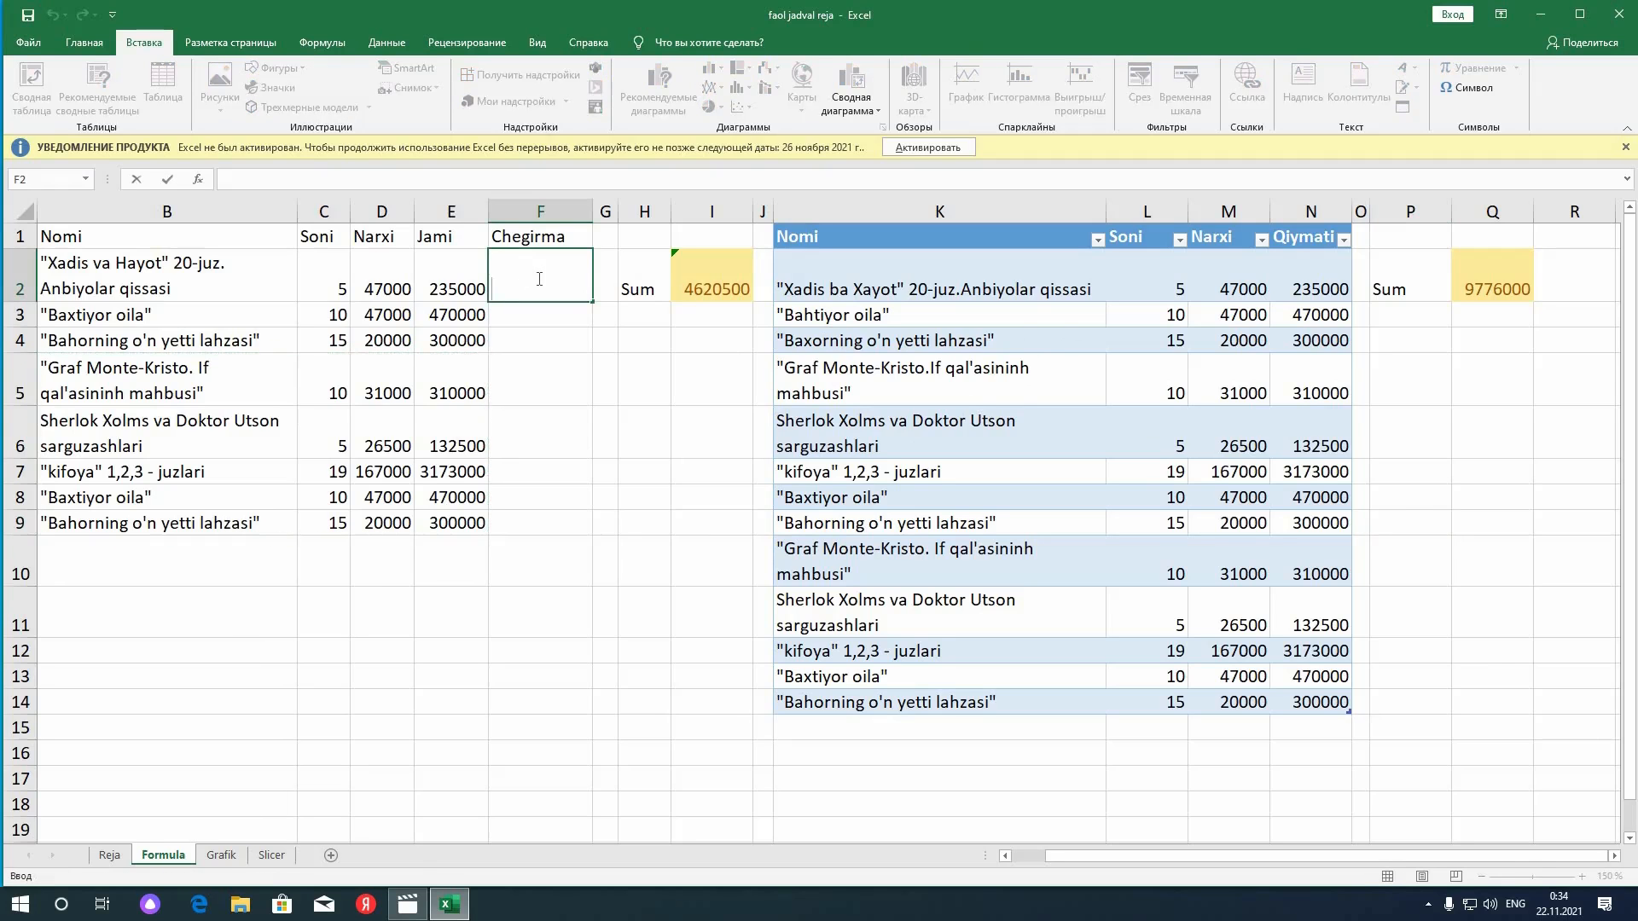
text(=)
key(Left)
text(*)
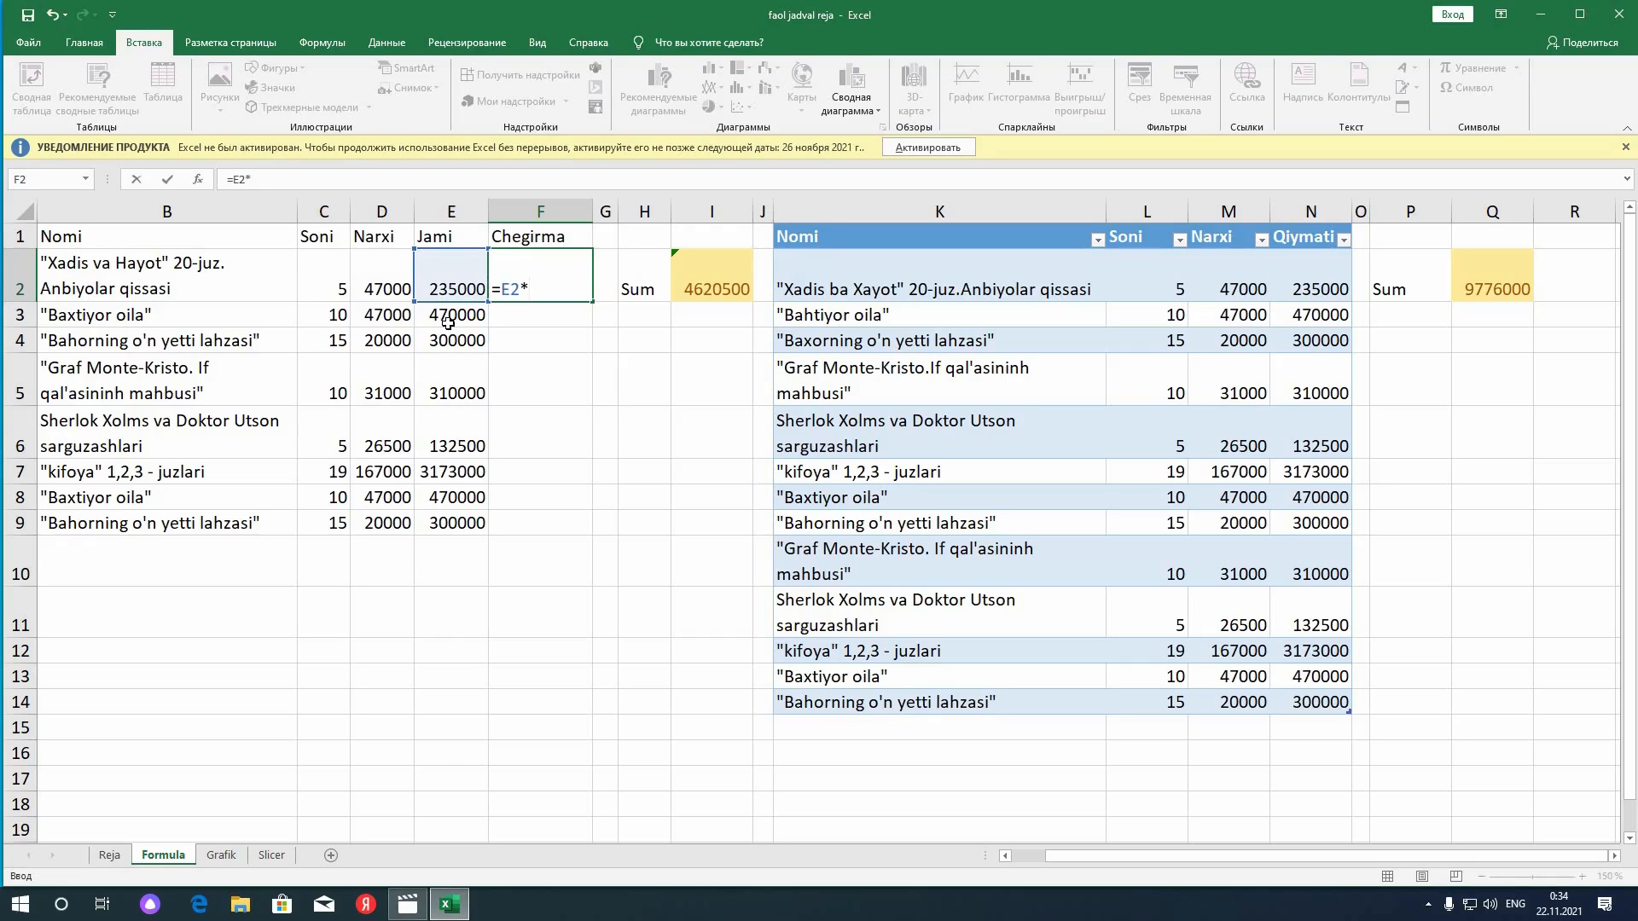
text(0,96)
key(Return)
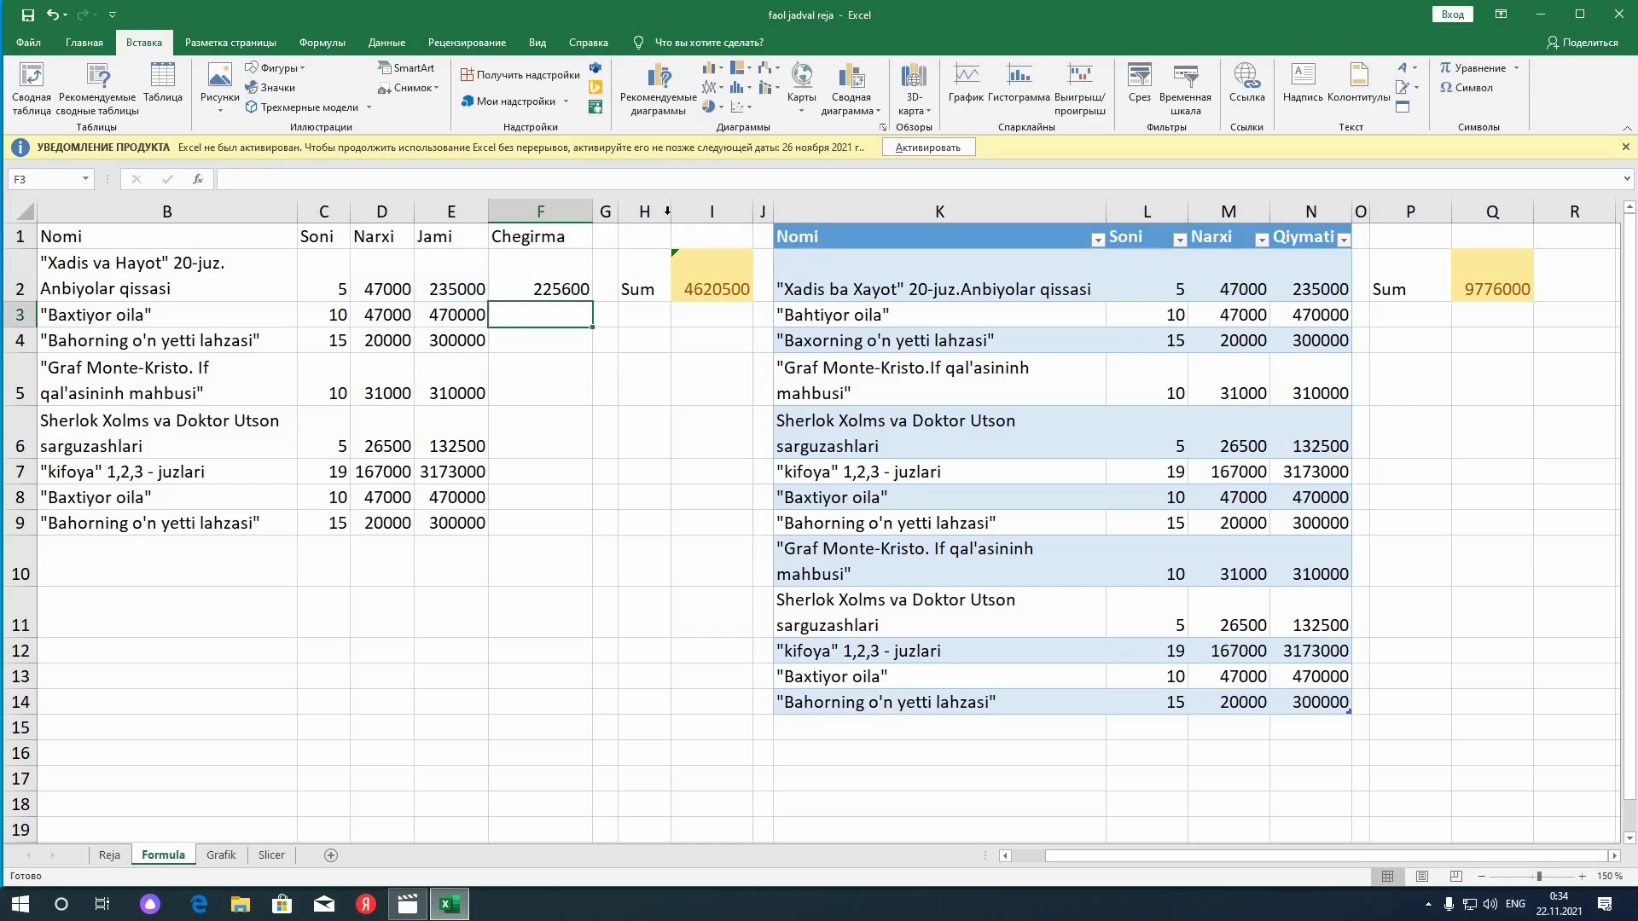
click(582, 271)
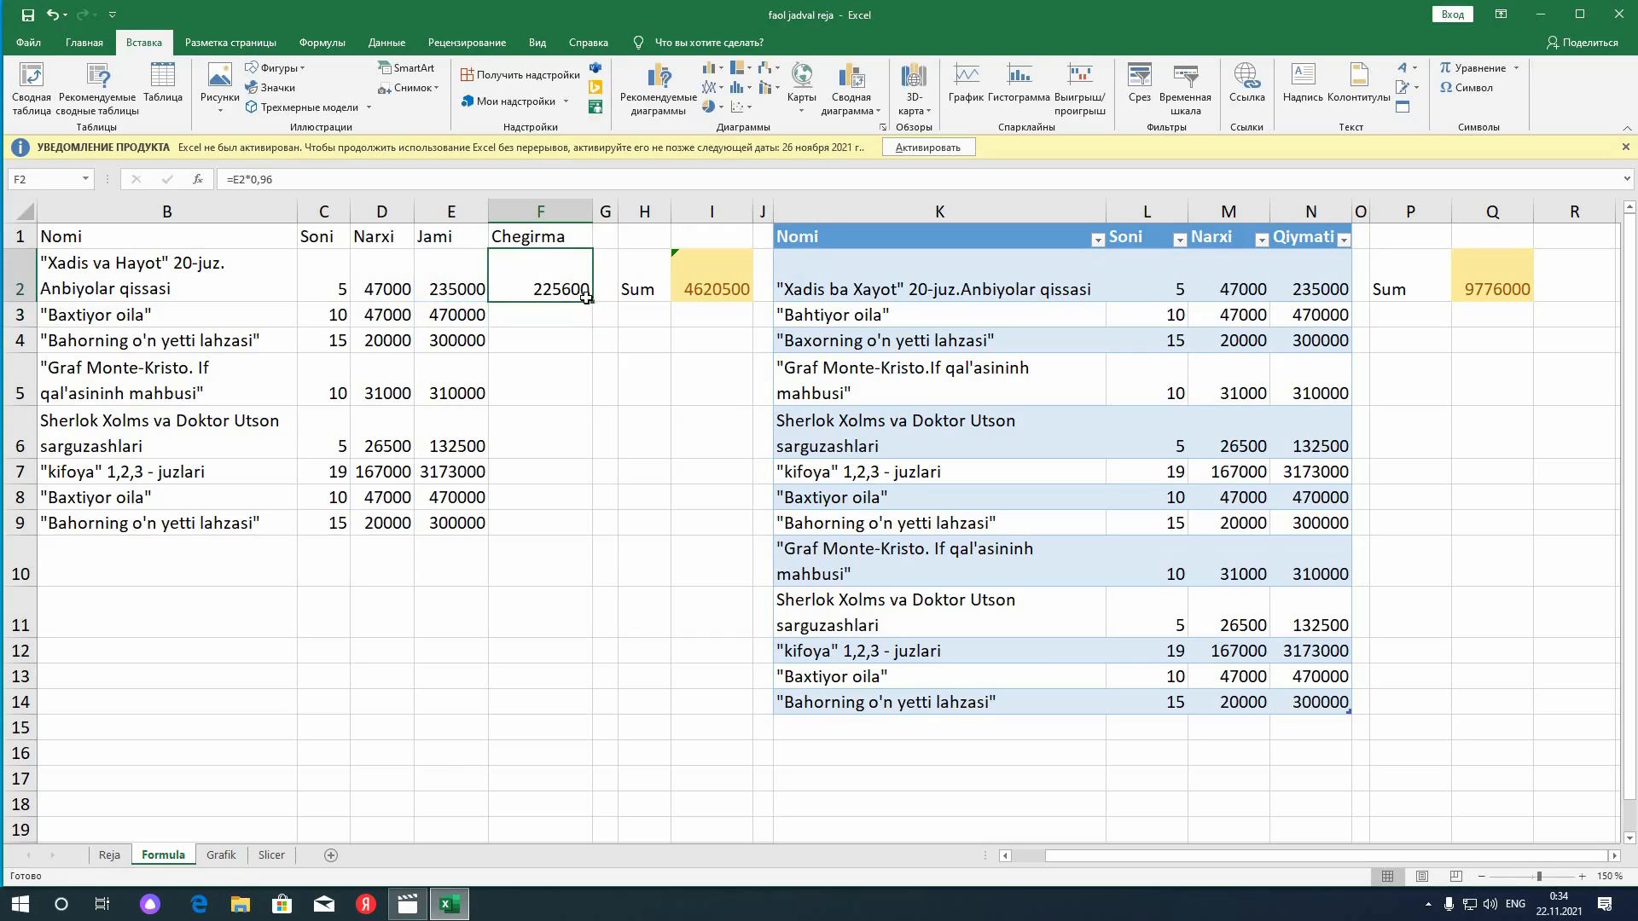
drag(593, 302, 615, 533)
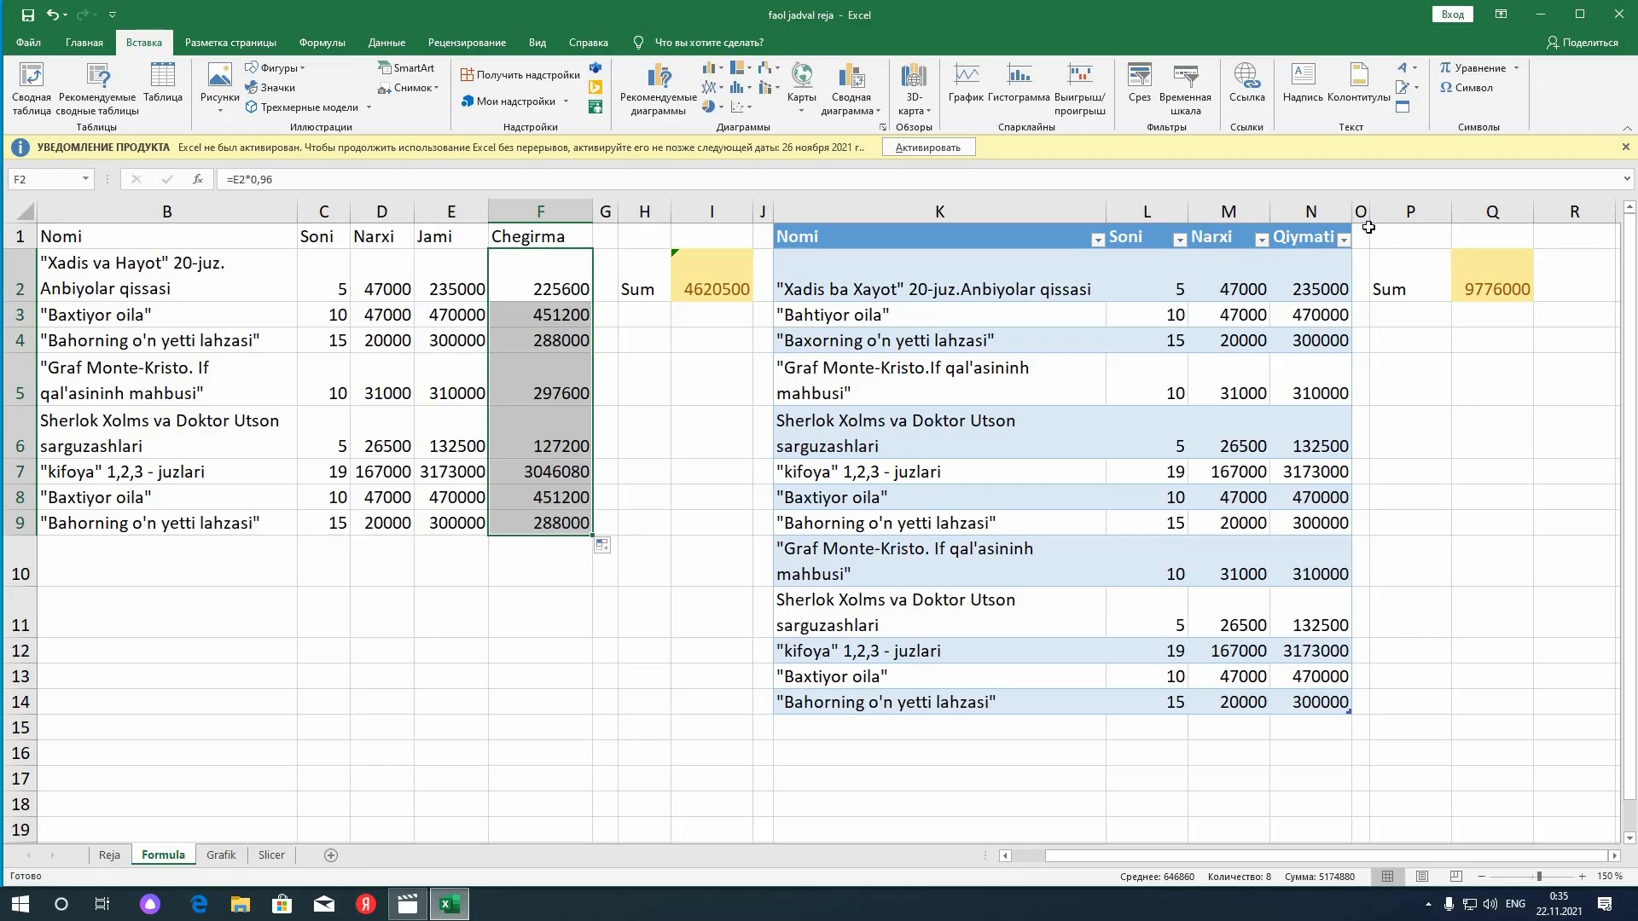
drag(1370, 213, 1448, 213)
click(1397, 274)
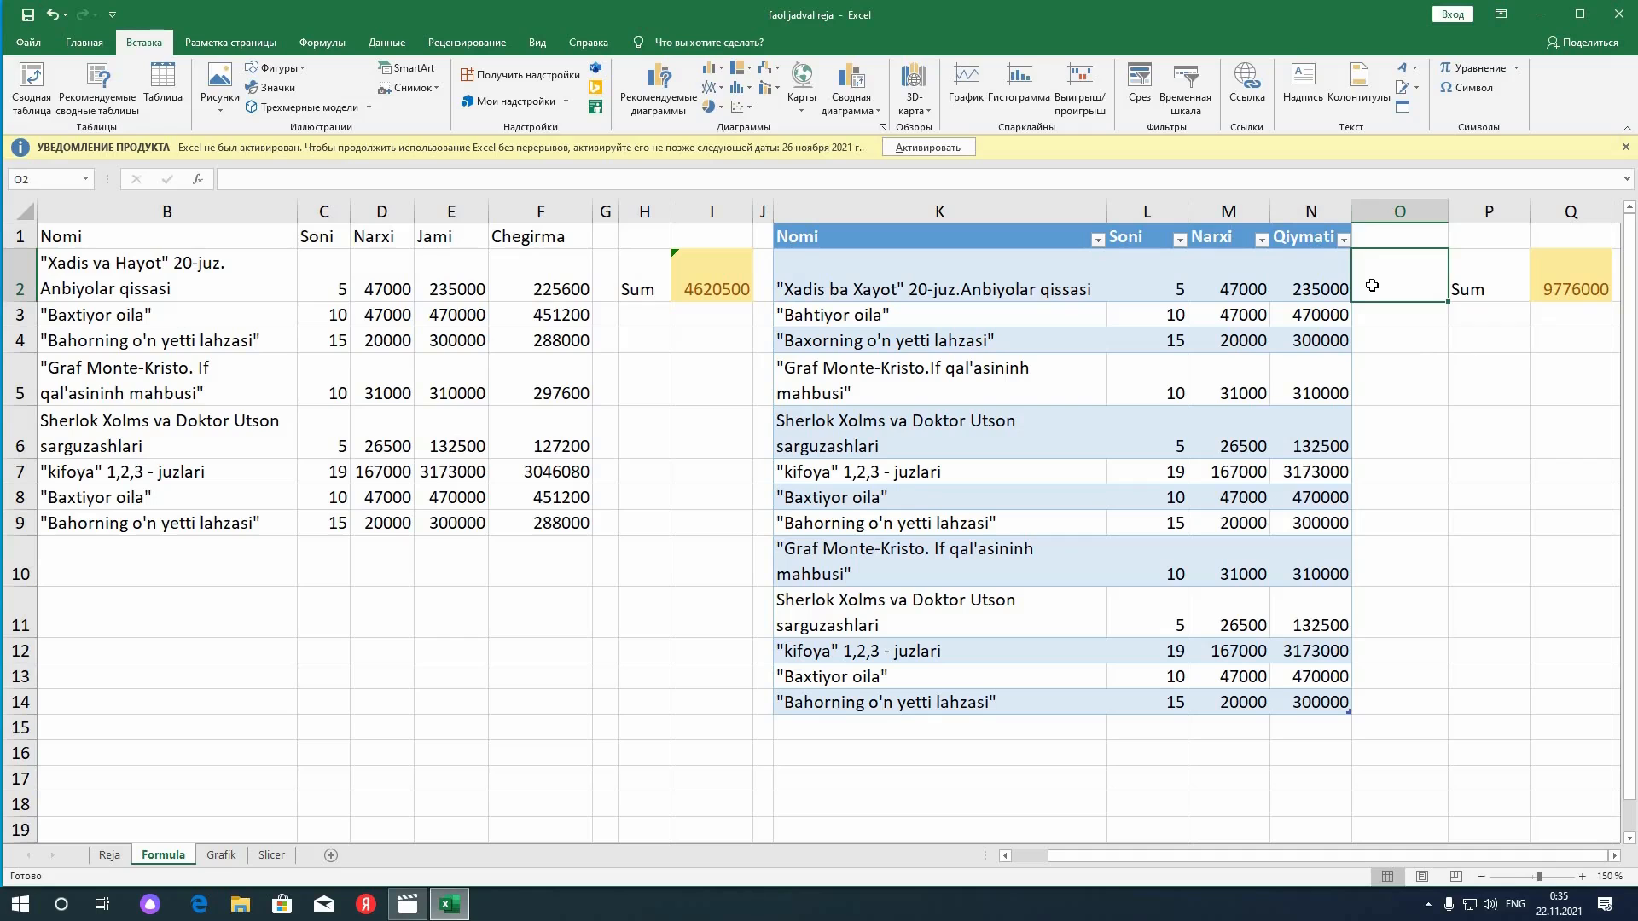
text(=)
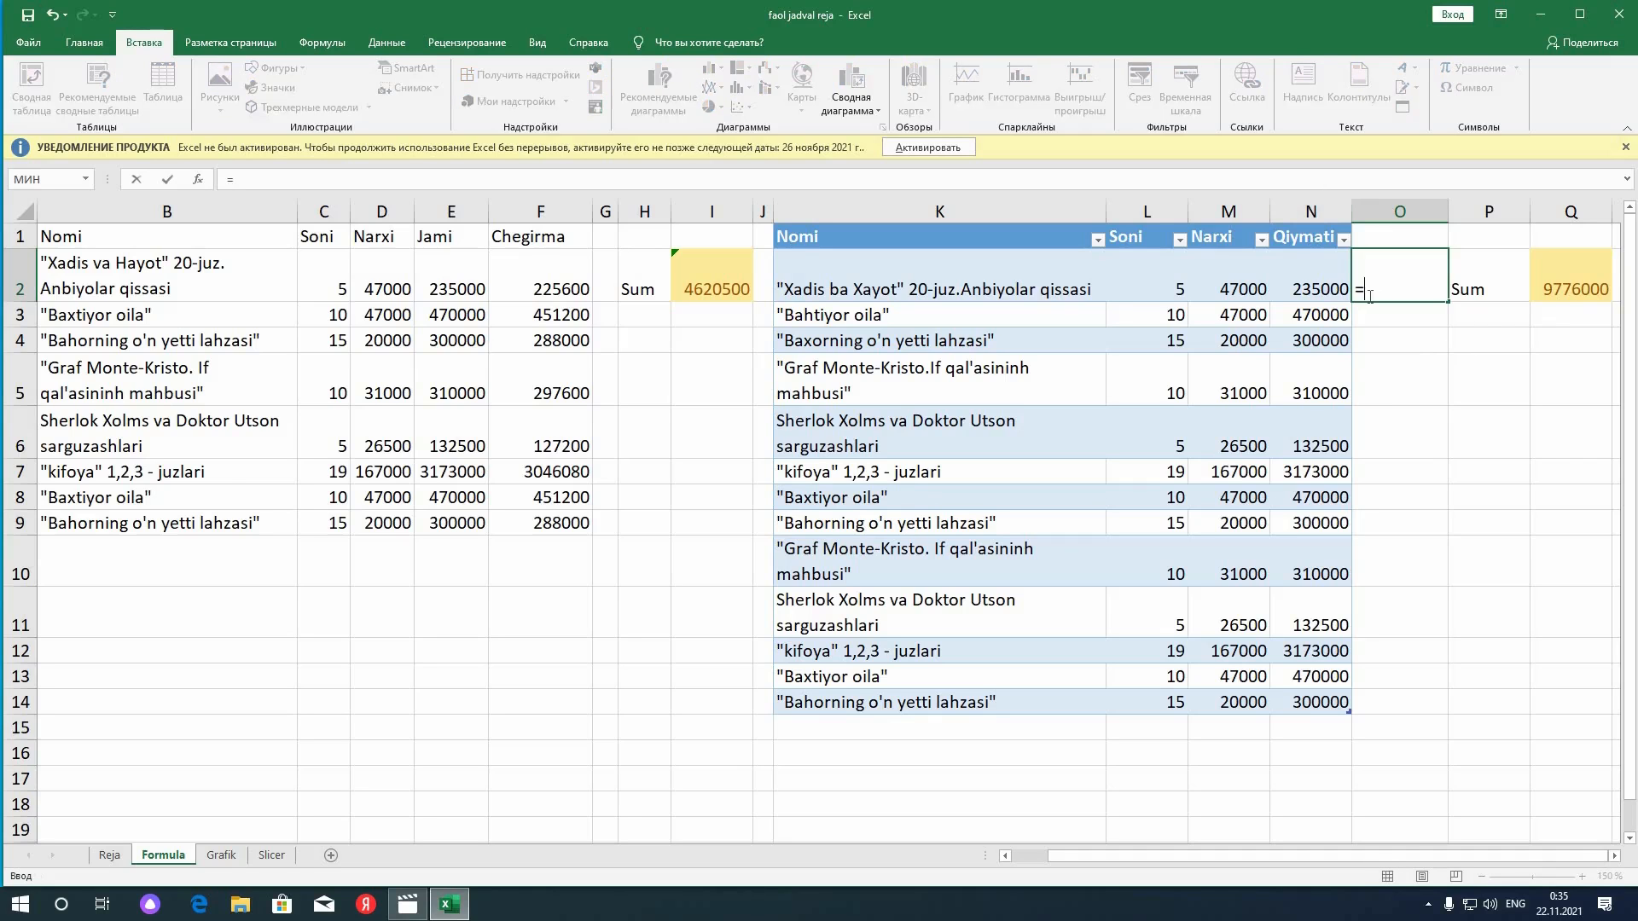
click(1310, 283)
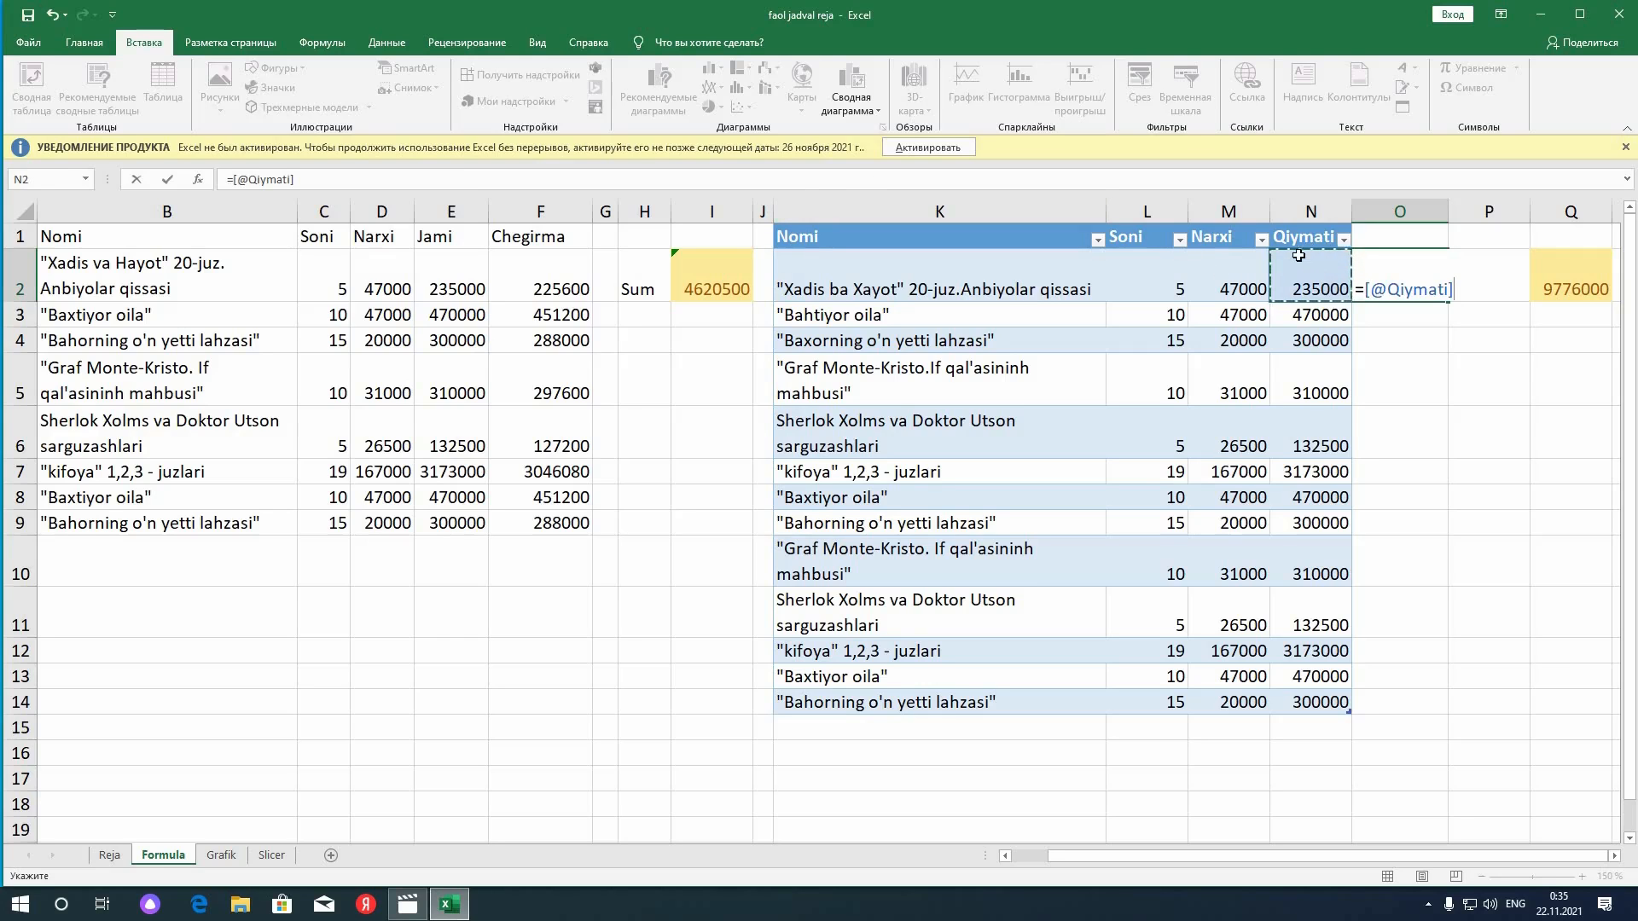
text(*0,96)
key(Return)
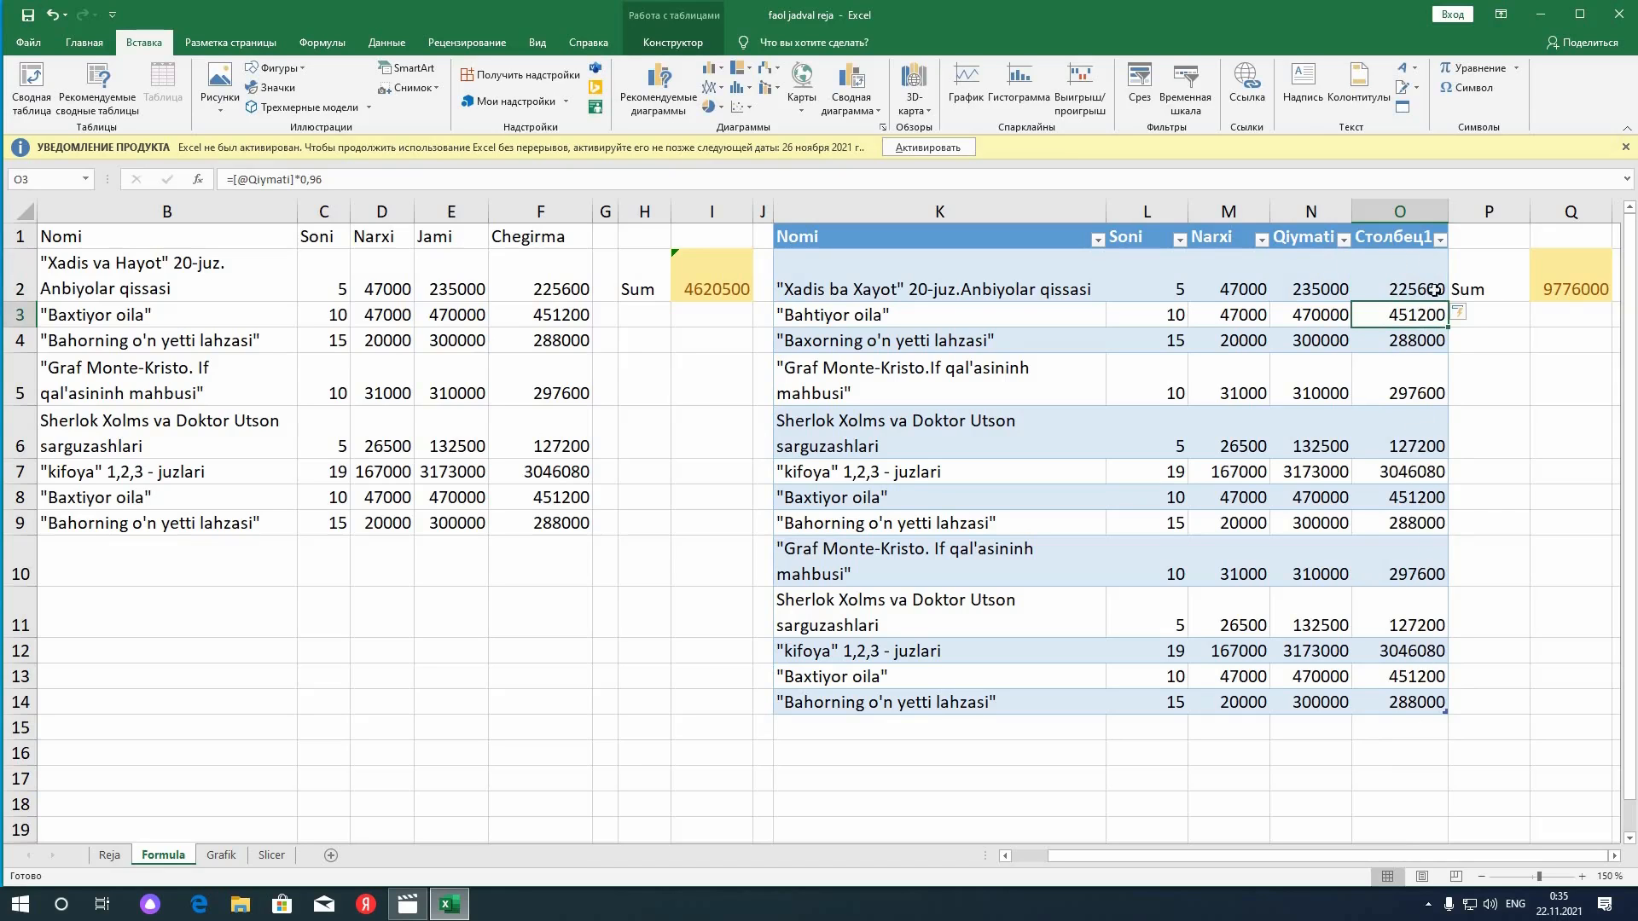
Fit column O's width to its contents and rename the new table column's header to Chegirma
double_click(1452, 204)
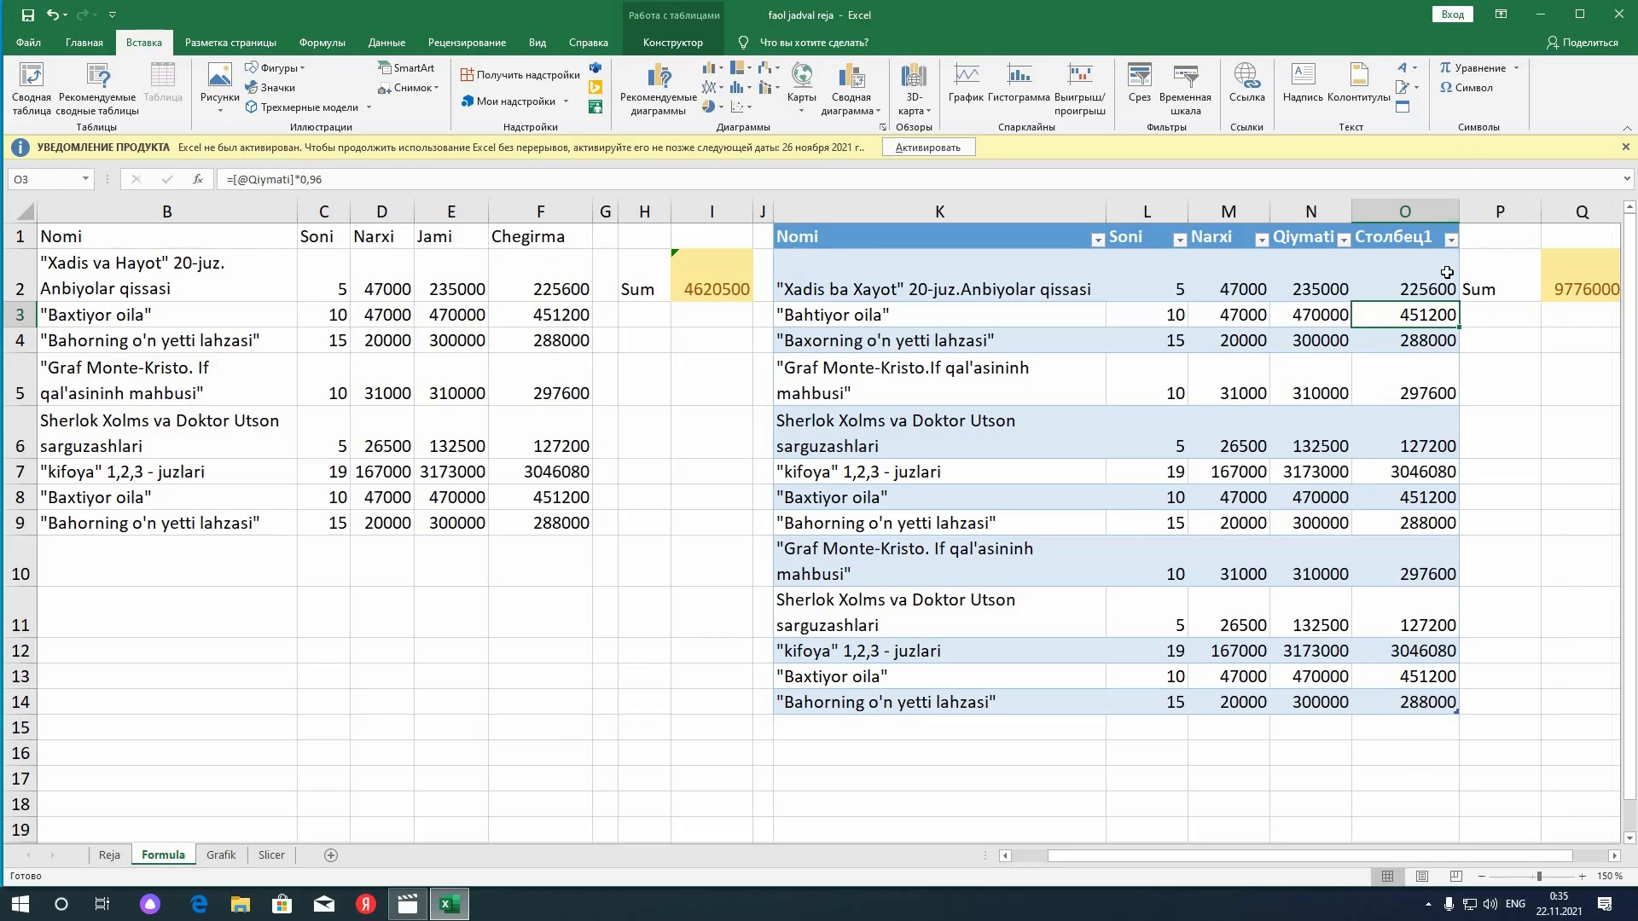
click(1415, 241)
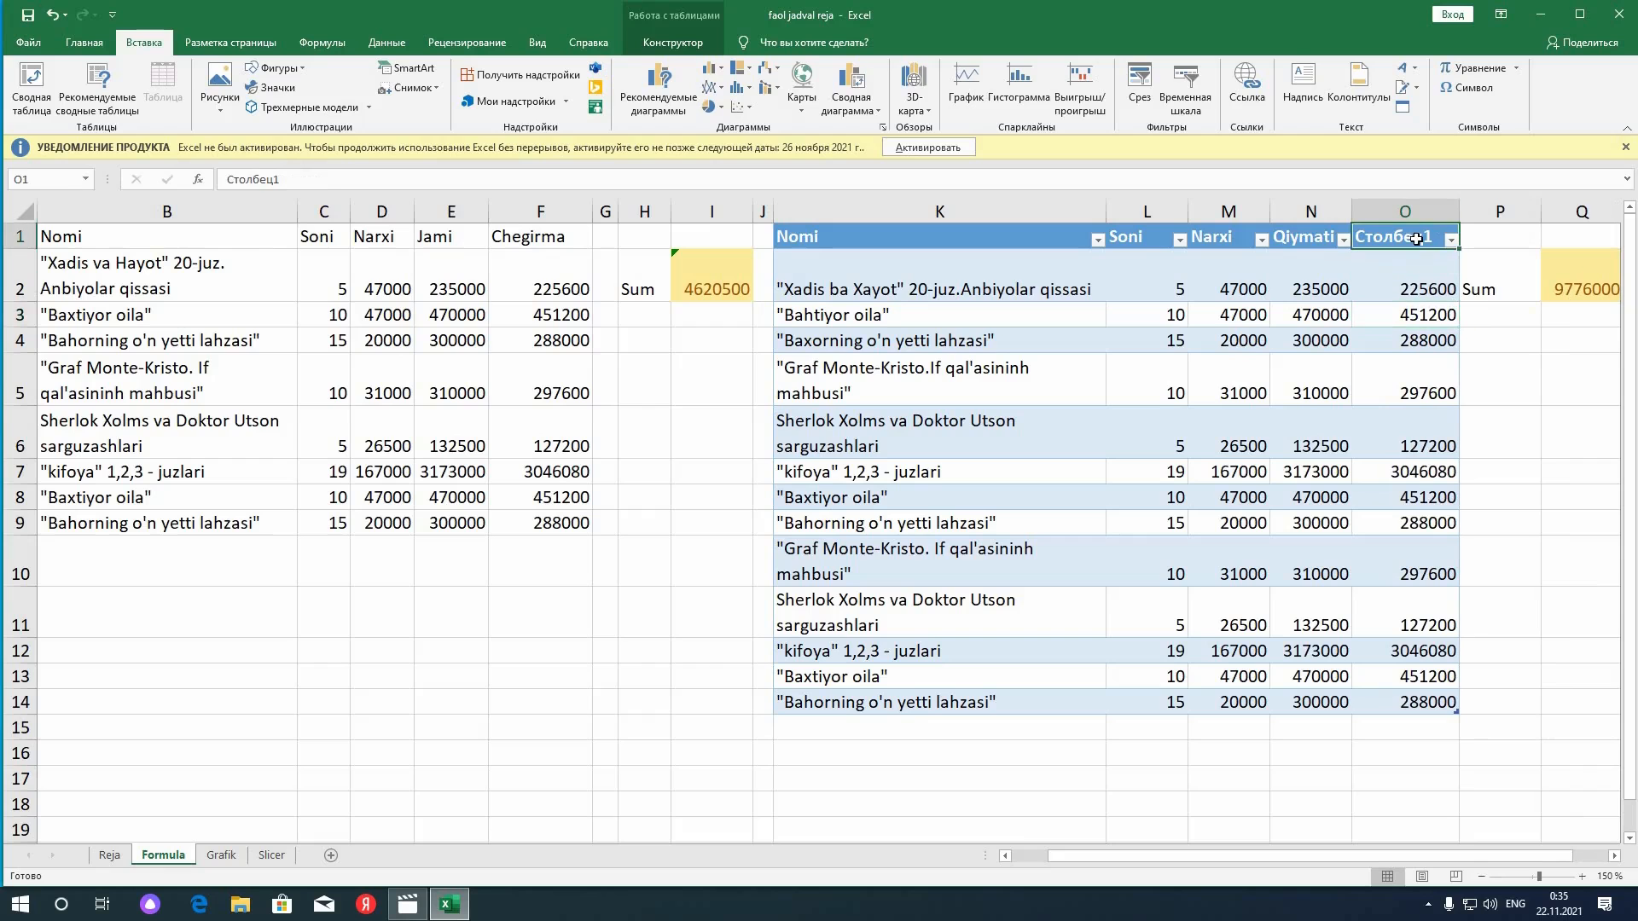
double_click(1429, 243)
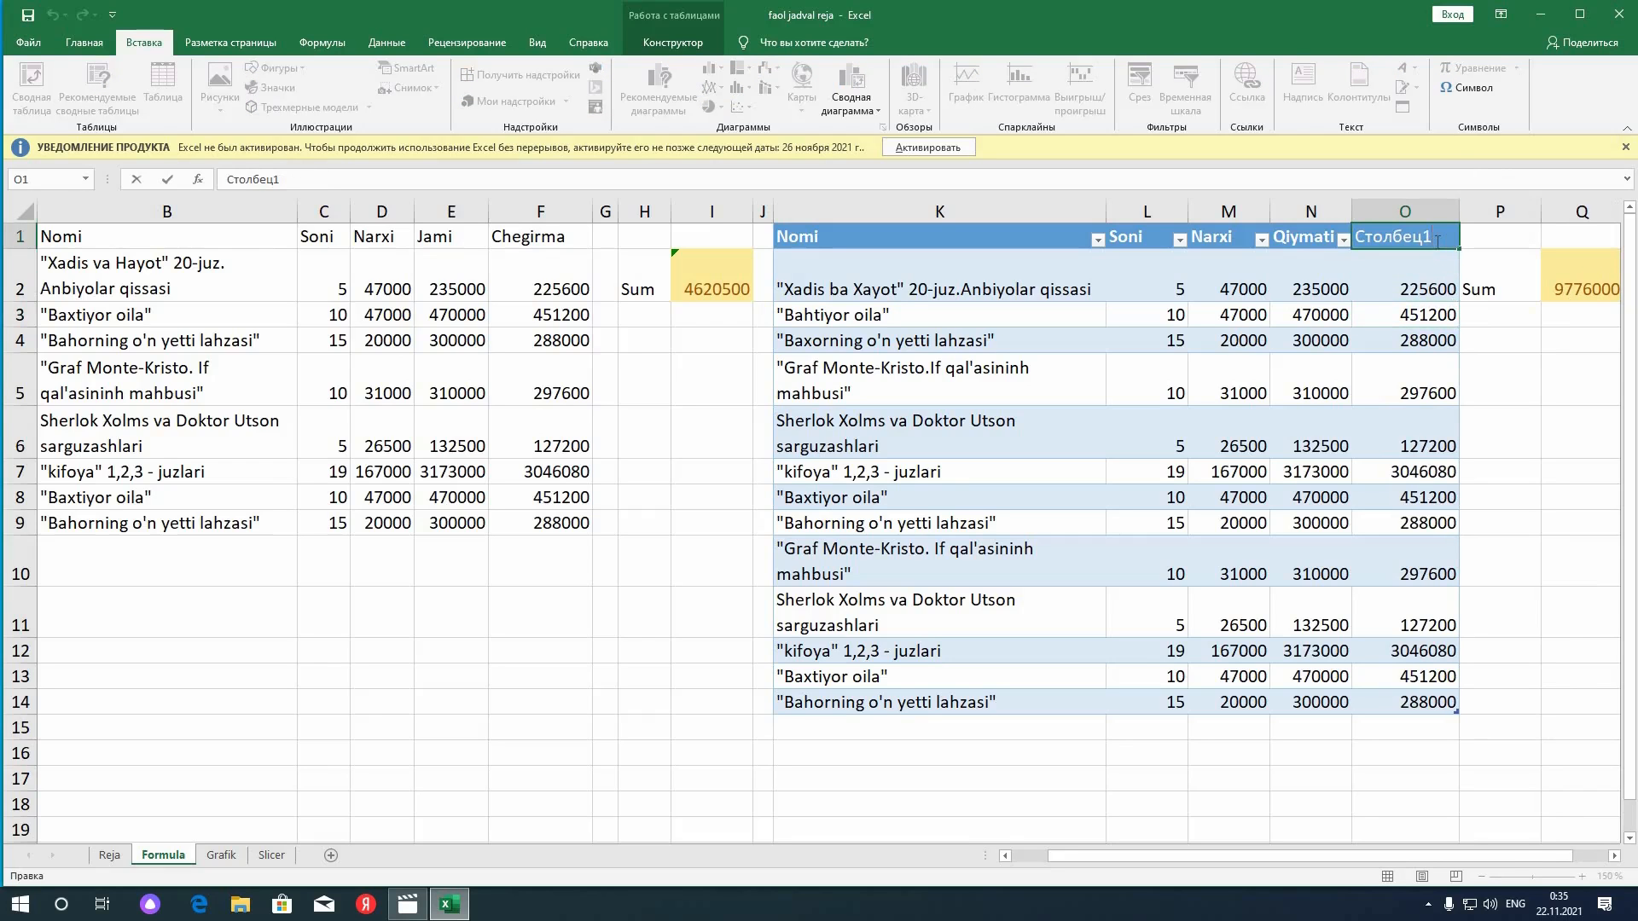
key(BackSpace)
key(BackSpace)
key(BackSpace)
key(BackSpace)
key(BackSpace)
key(BackSpace)
key(BackSpace)
text(Chegi)
key(Return)
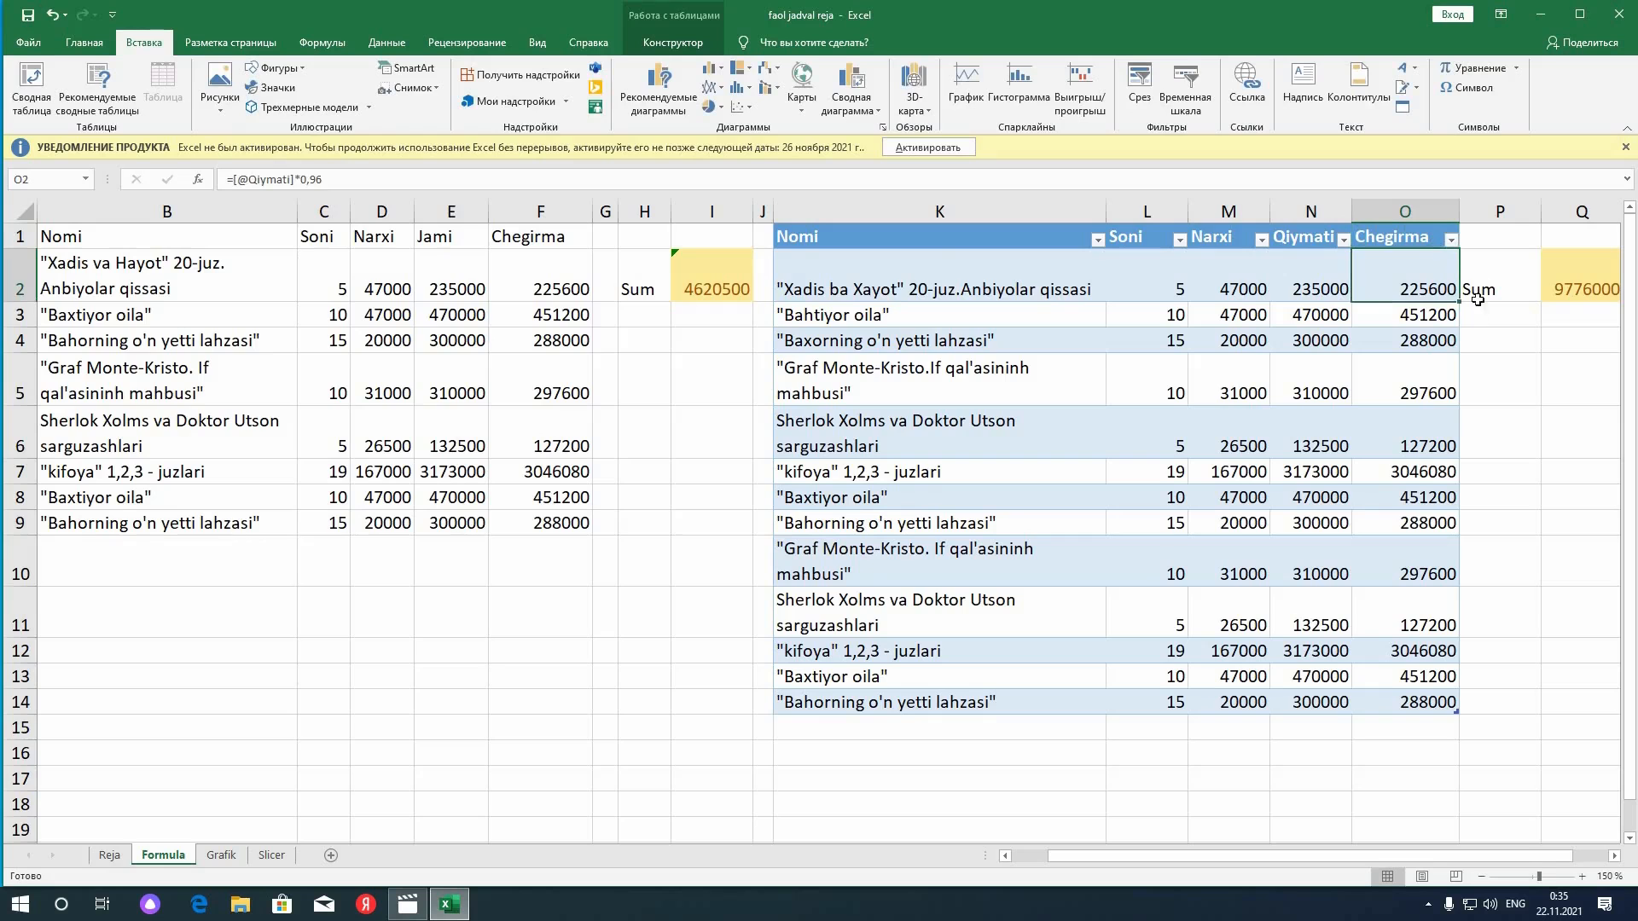
scroll(1395, 473, down, 1)
scroll(1410, 439, up, 1)
click(1411, 437)
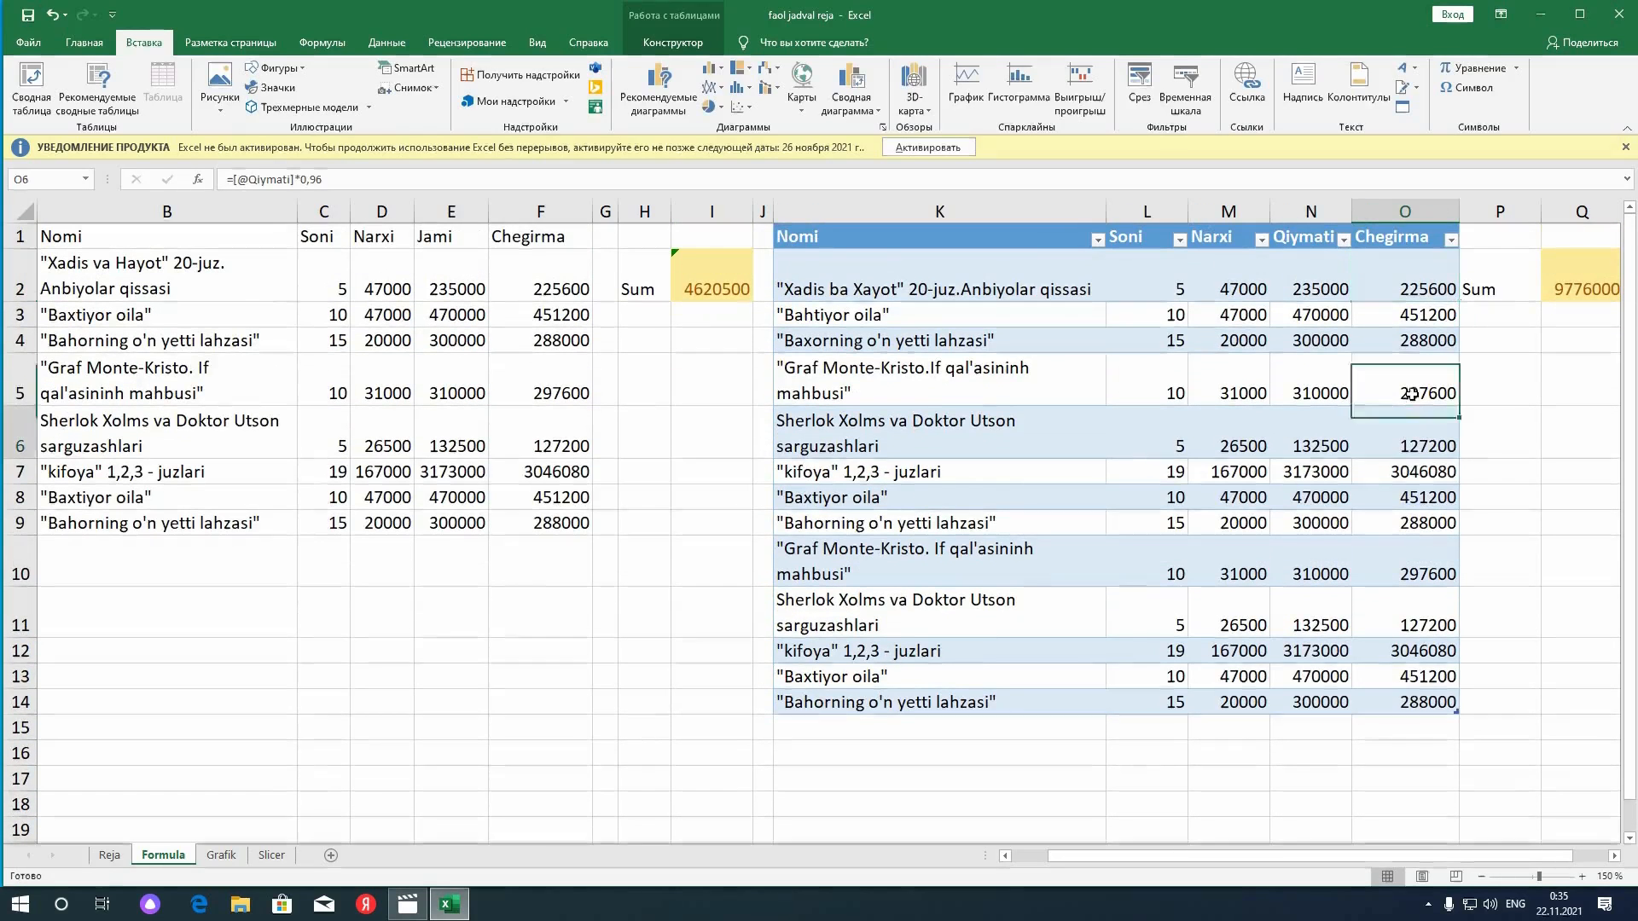
click(1419, 523)
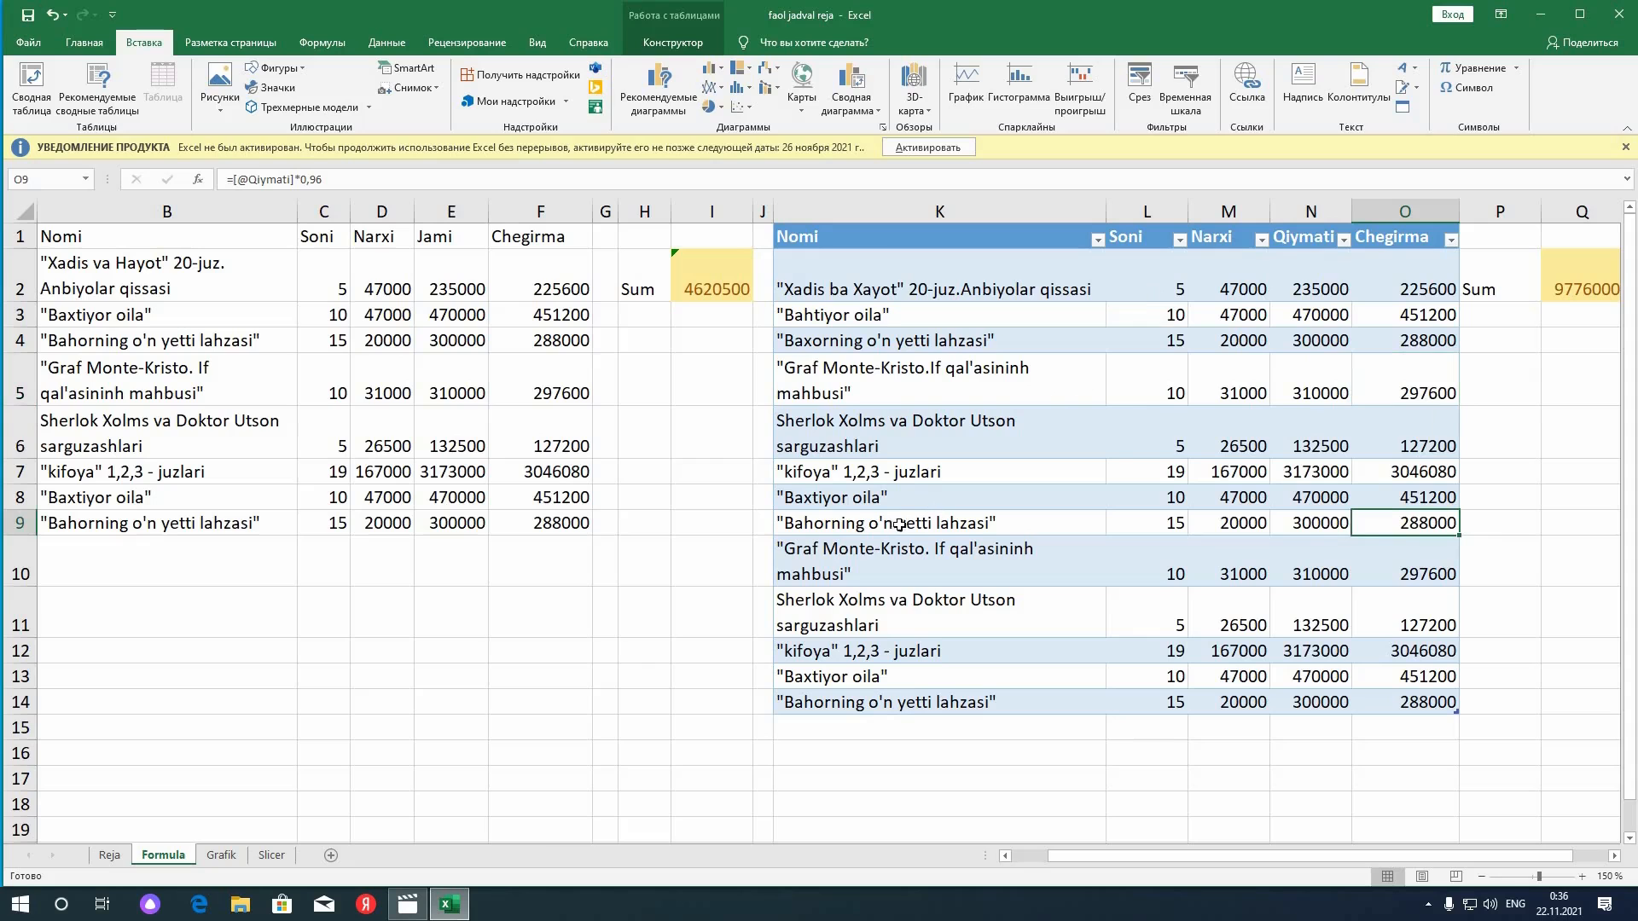
Clear the contents of row 7 across both data sets, from B7 to O7, and undo the clearing
click(826, 480)
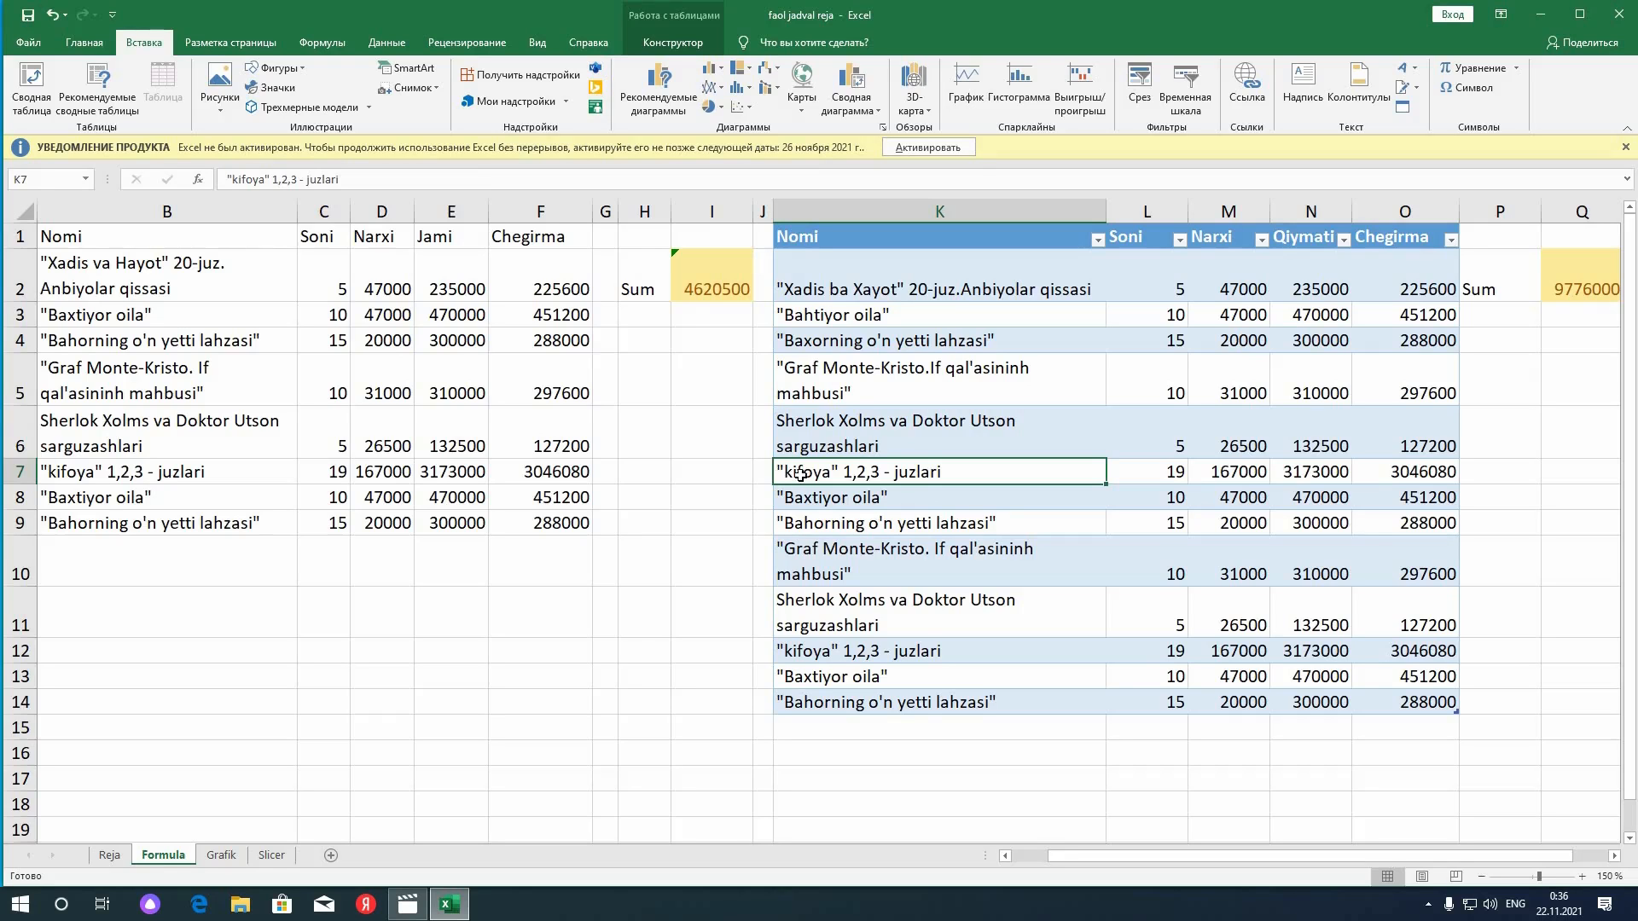
click(235, 470)
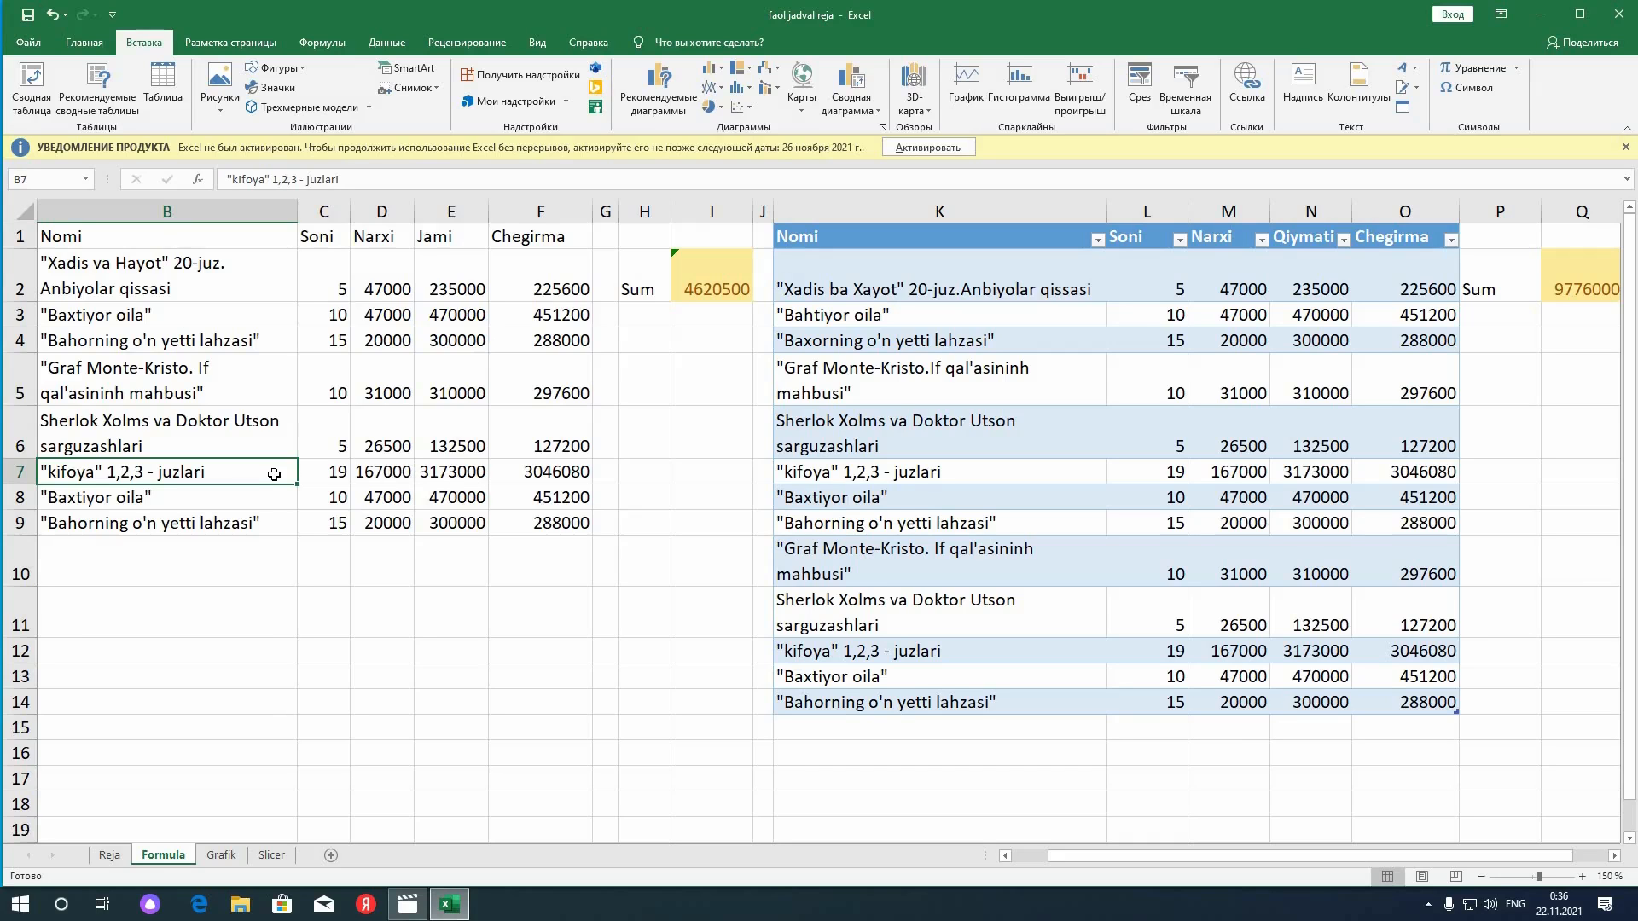
drag(274, 474, 1417, 477)
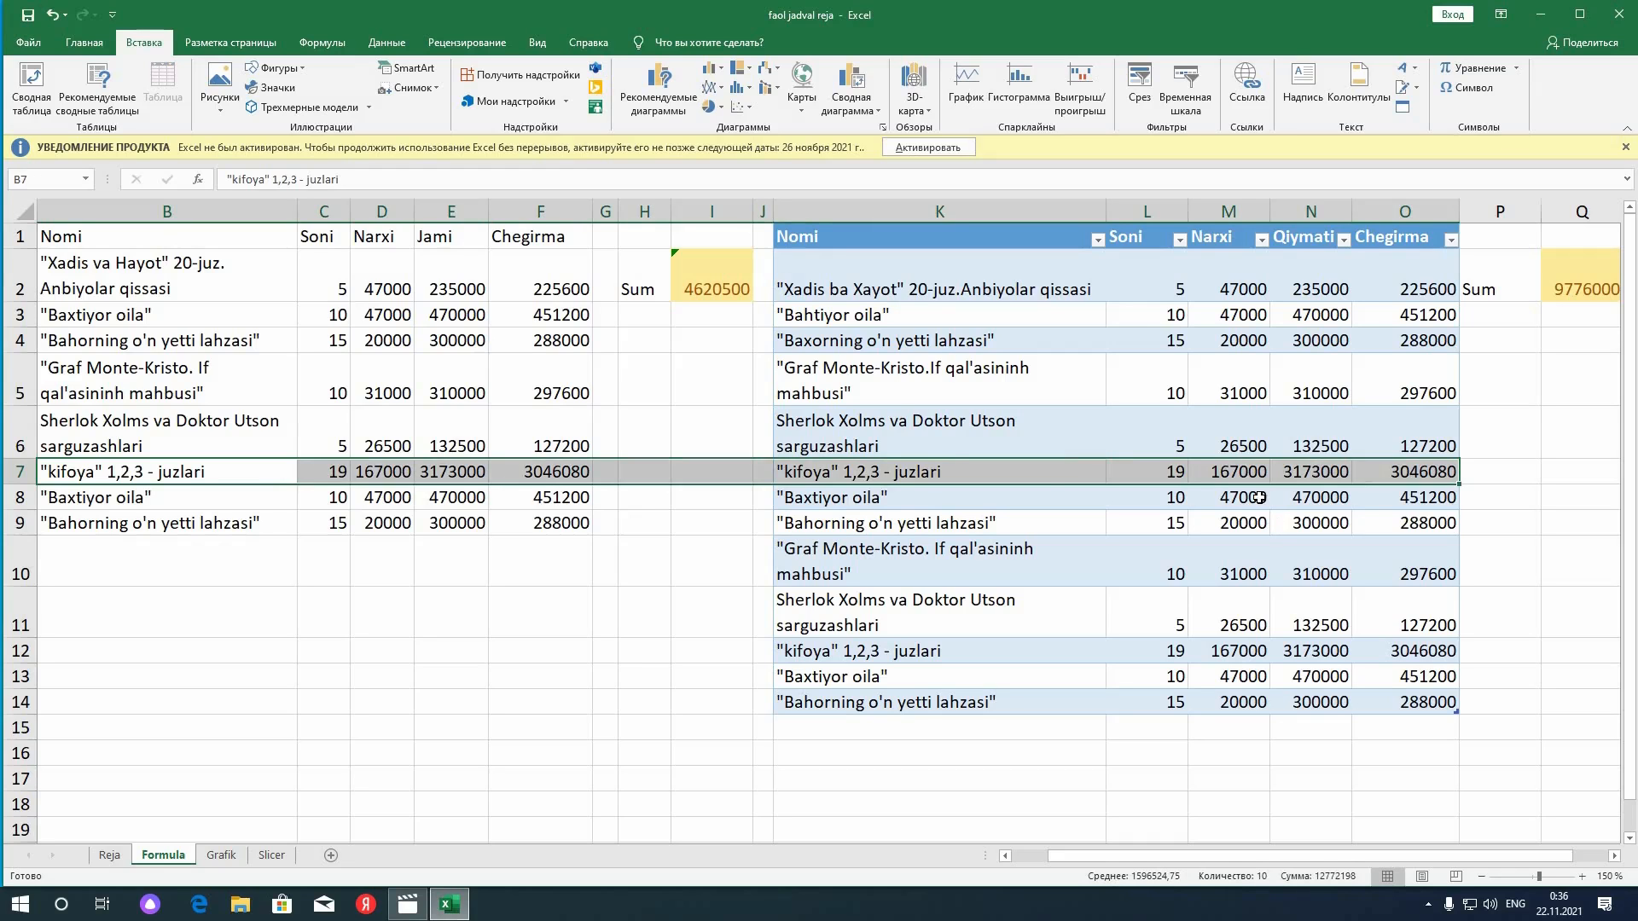
key(Delete)
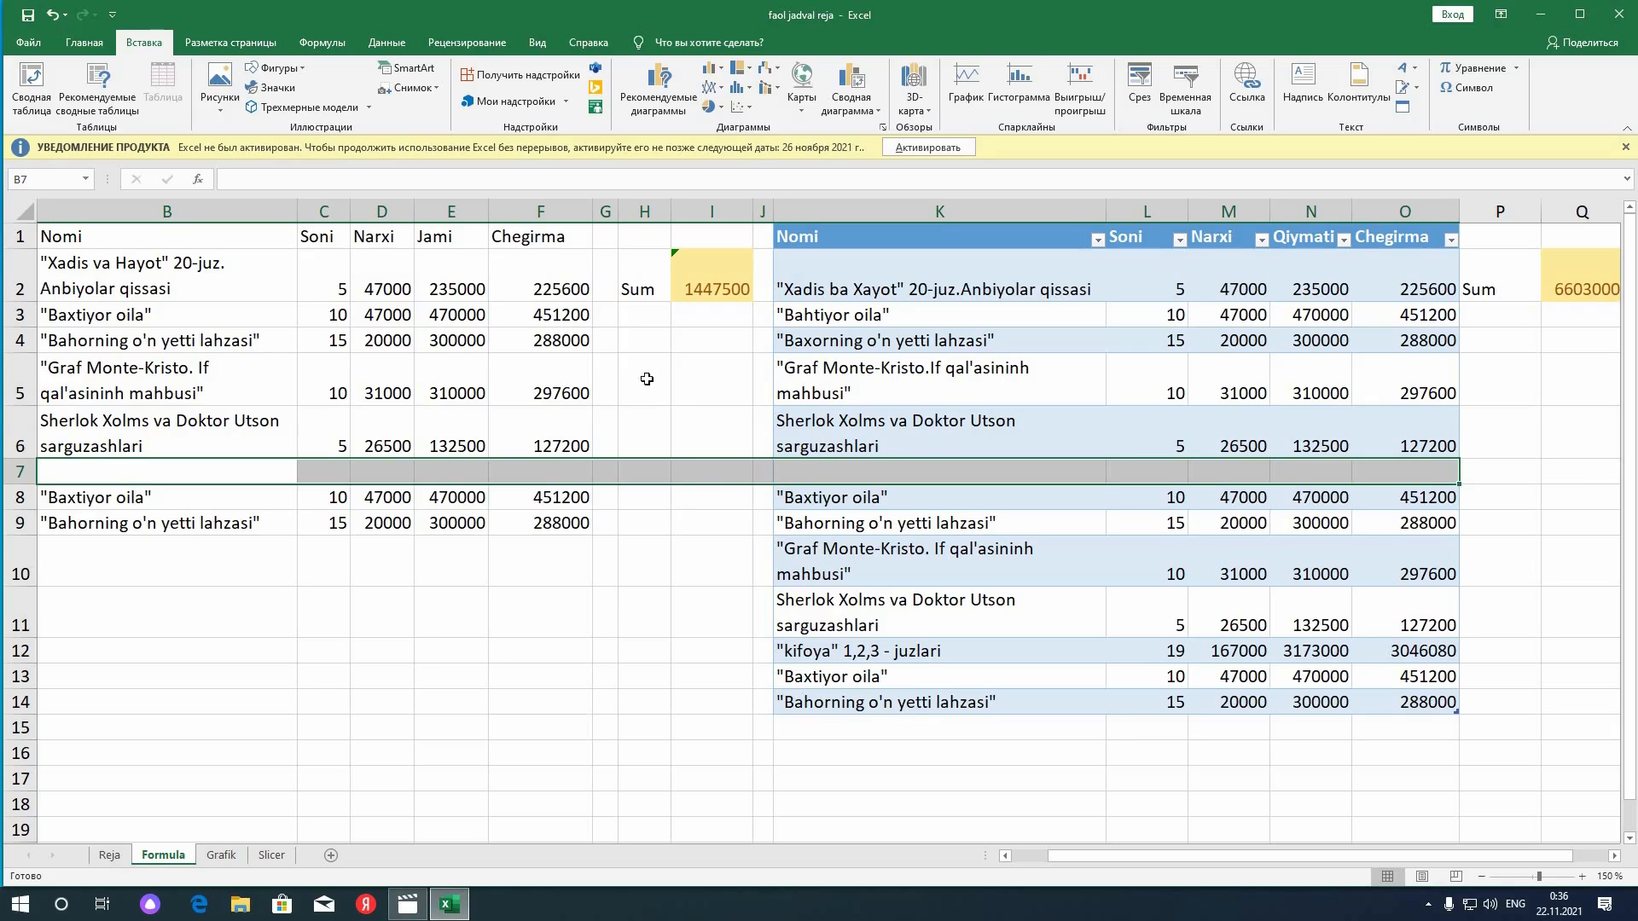
click(51, 15)
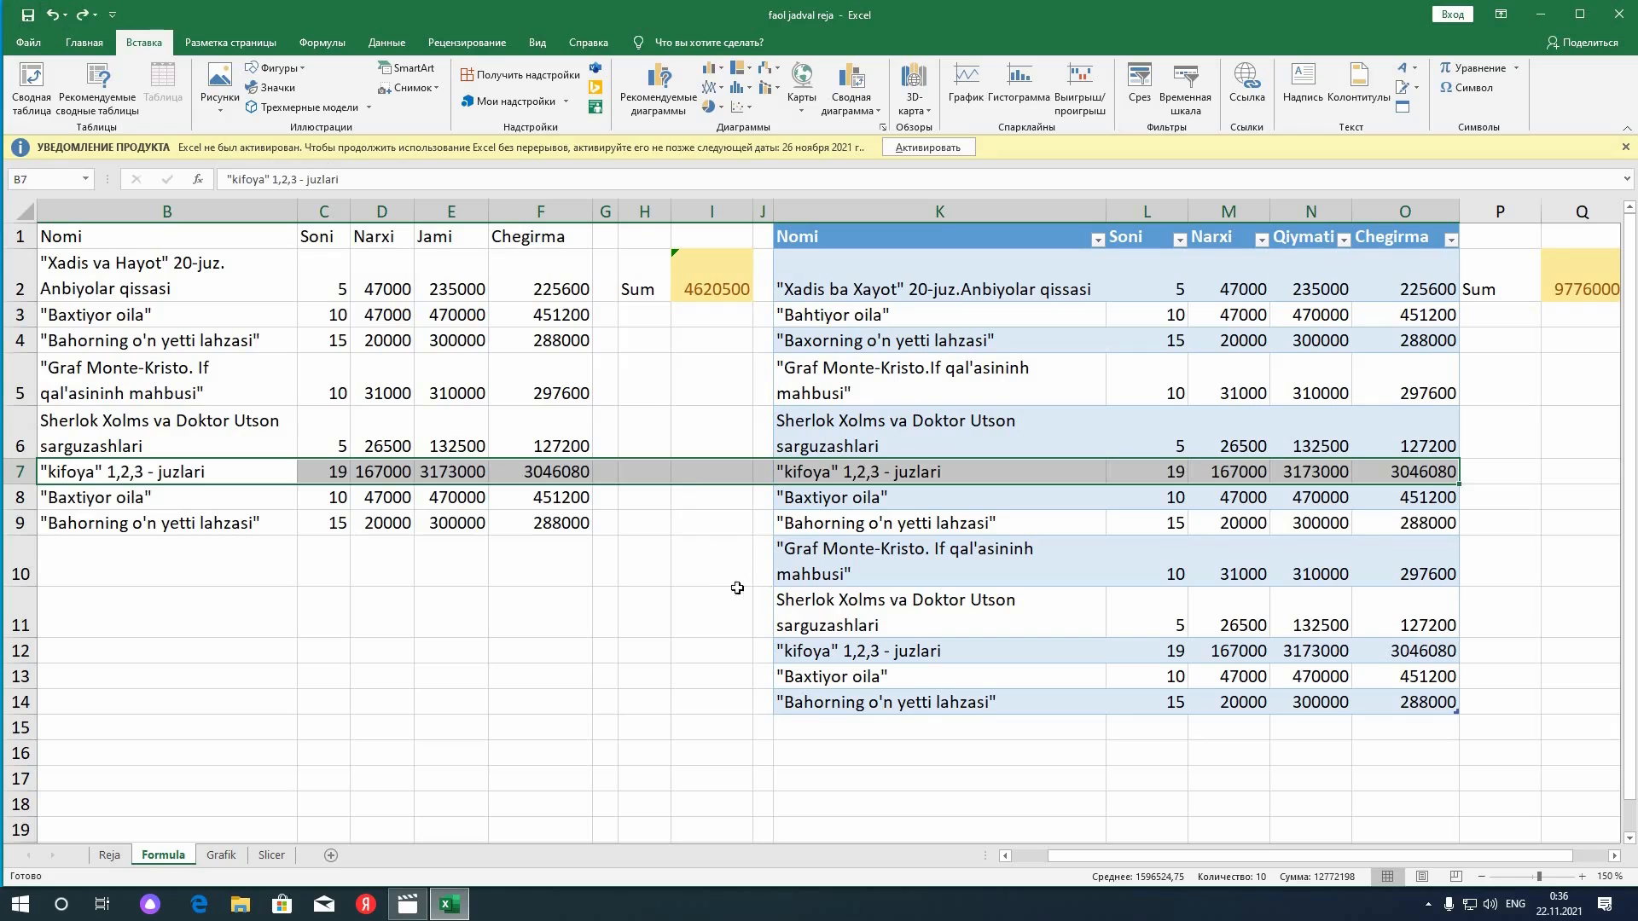
Delete only the table's row containing "kifoya" 1,2,3 - juzlari in row 7 and undo the deletion
click(826, 472)
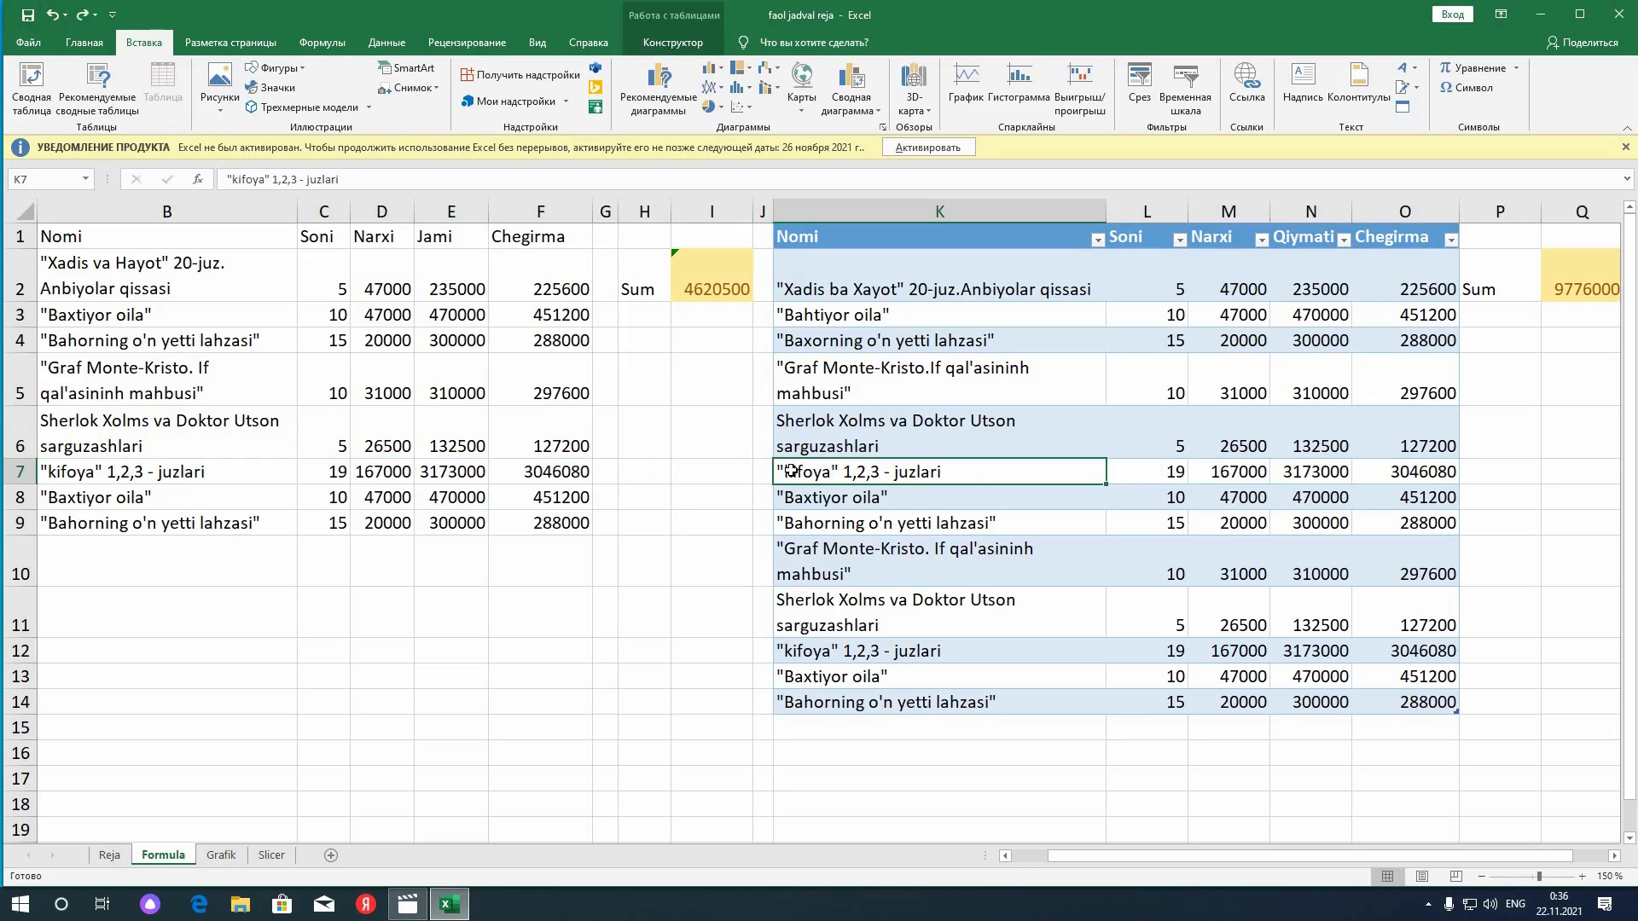
right_click(916, 480)
mouse_move(1119, 238)
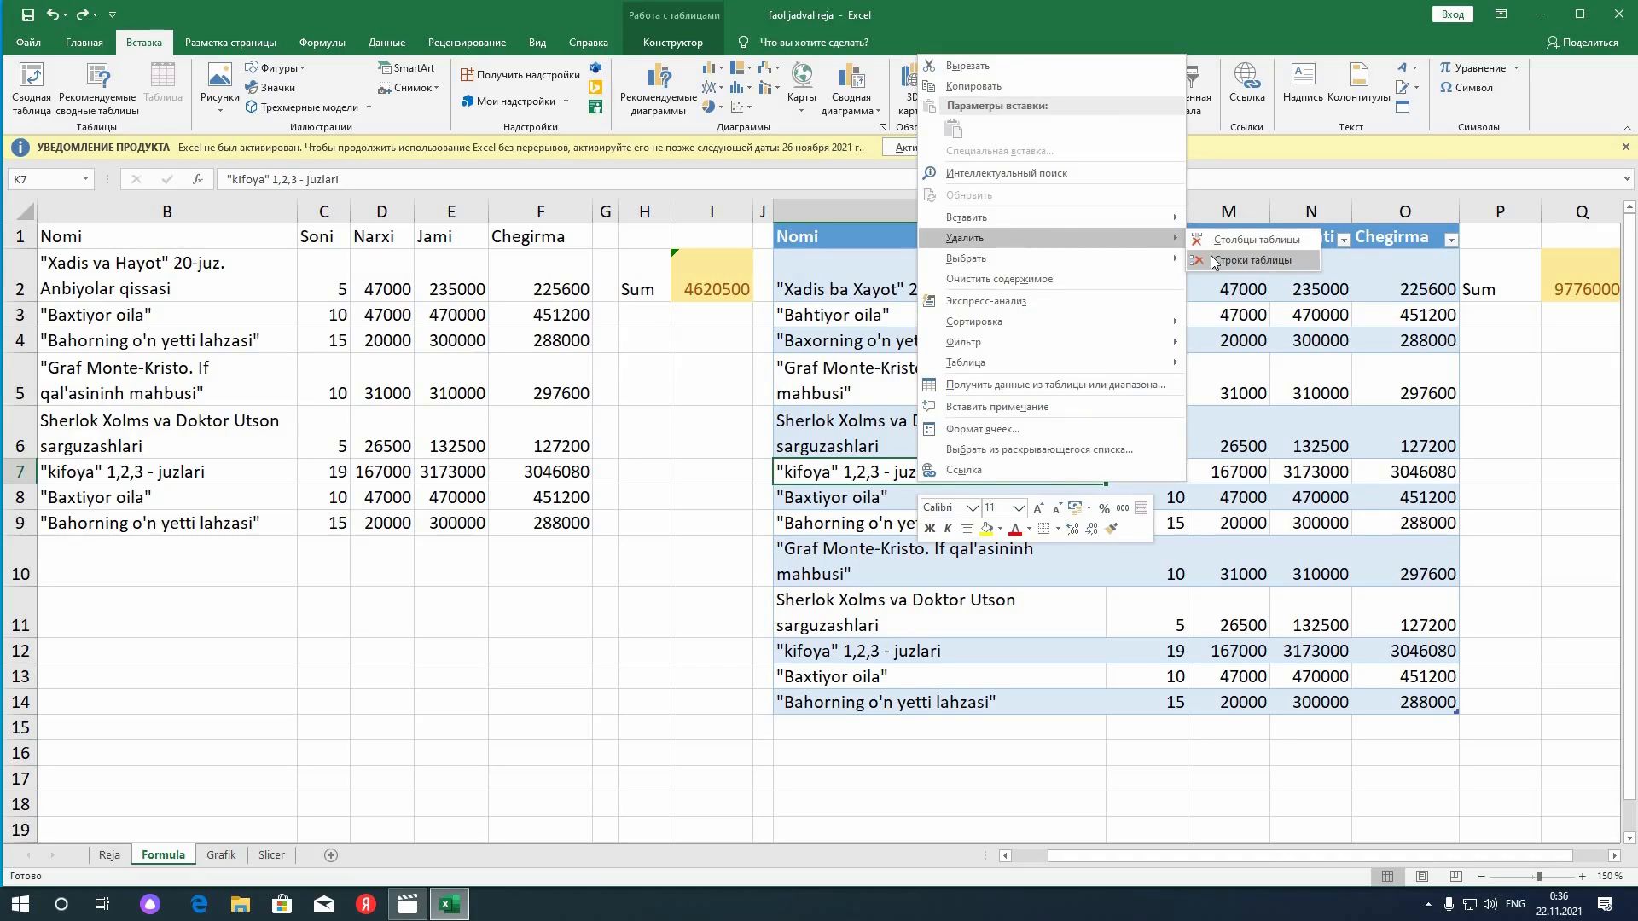
click(1210, 258)
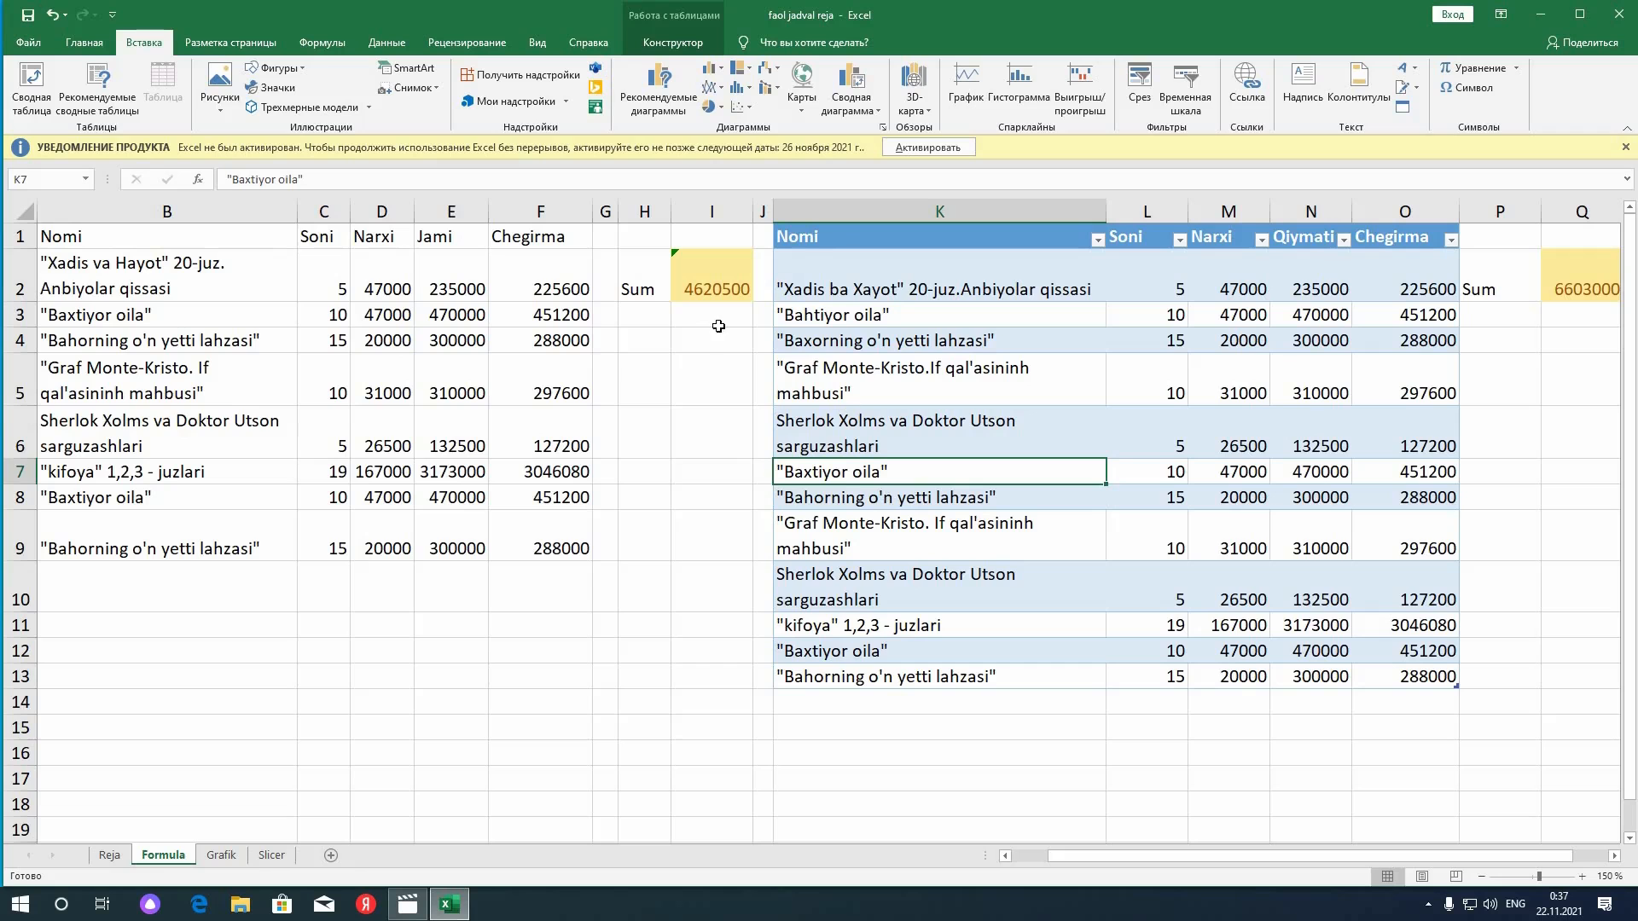
key(ctrl+z)
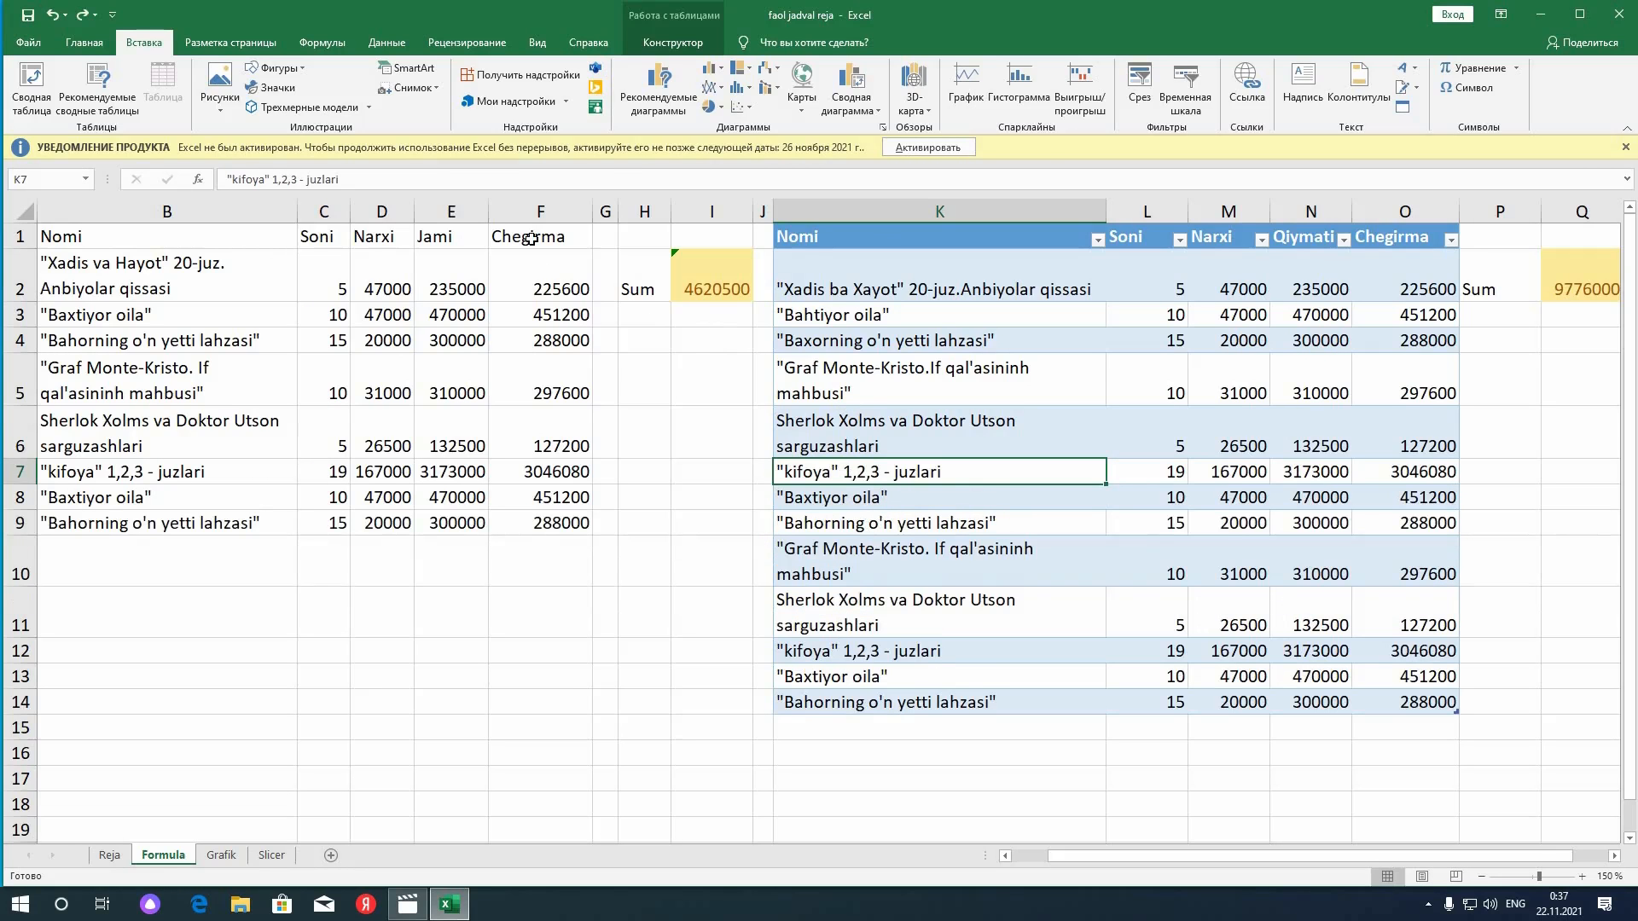
Try to move the plain range's Chegirma column F1:F9 onto the Narxi column and cancel the replacement
drag(530, 239, 564, 465)
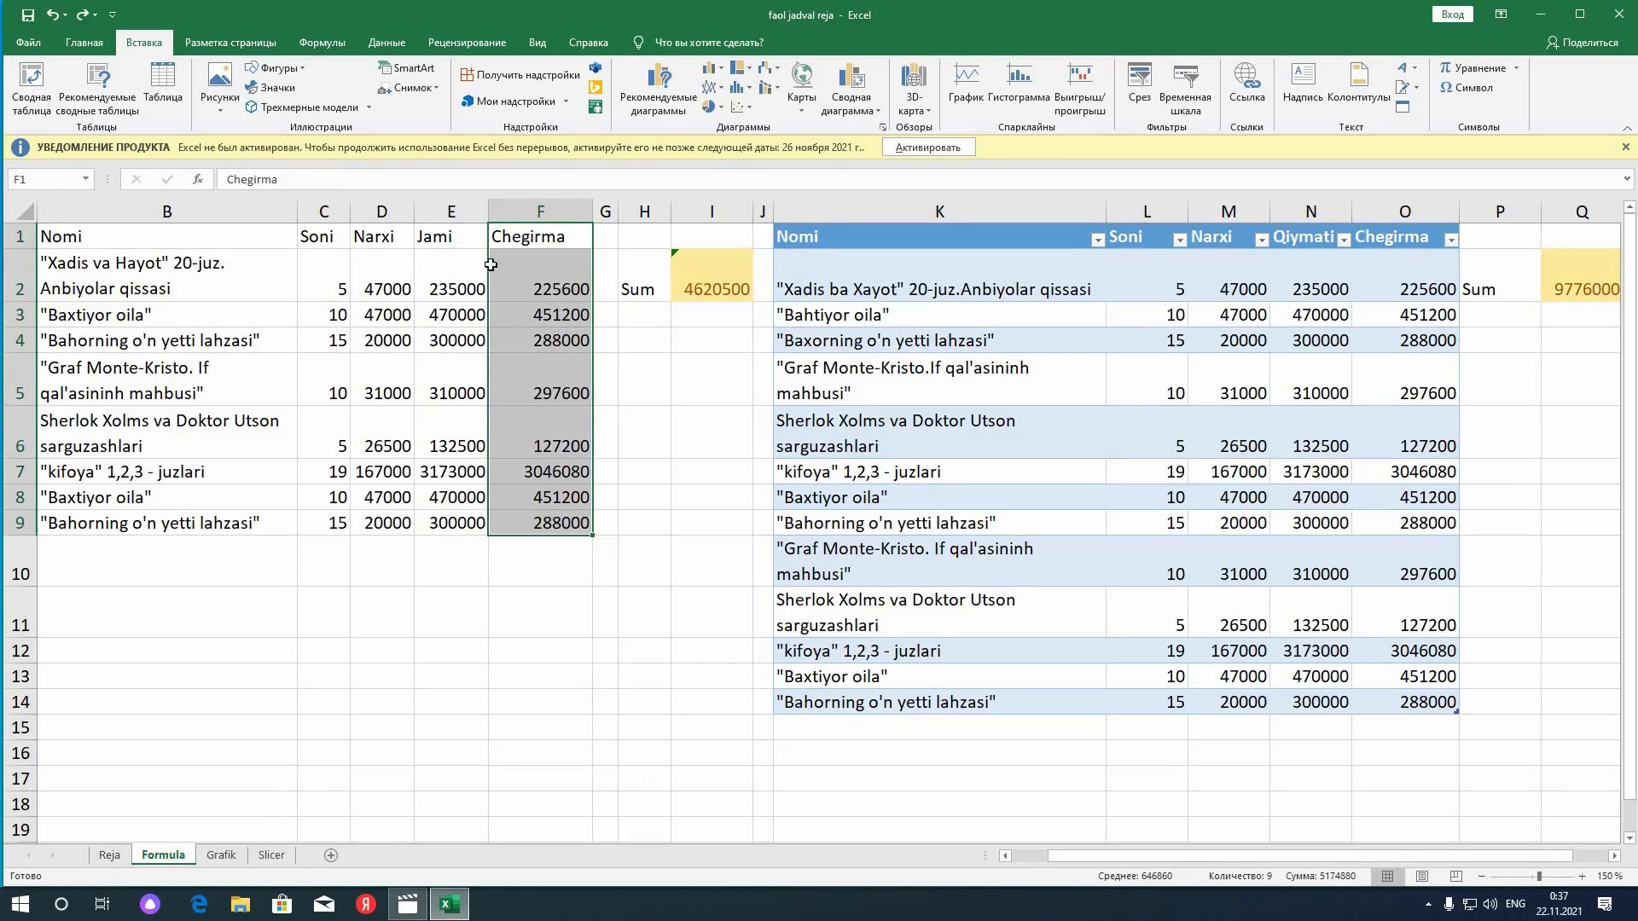
drag(365, 262, 381, 264)
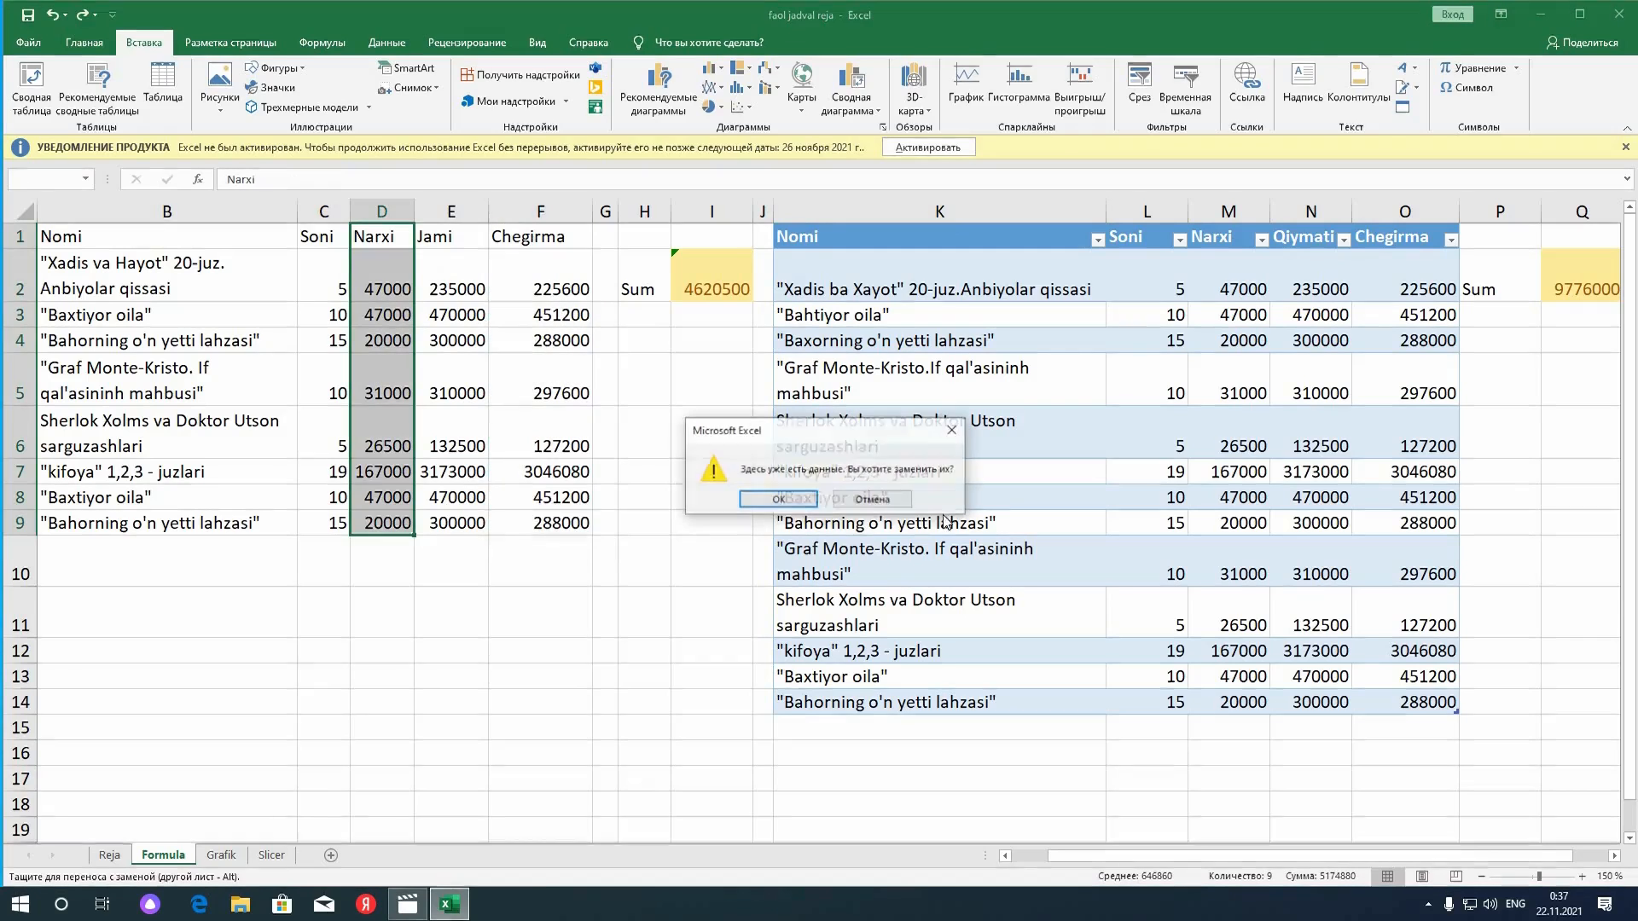
click(881, 501)
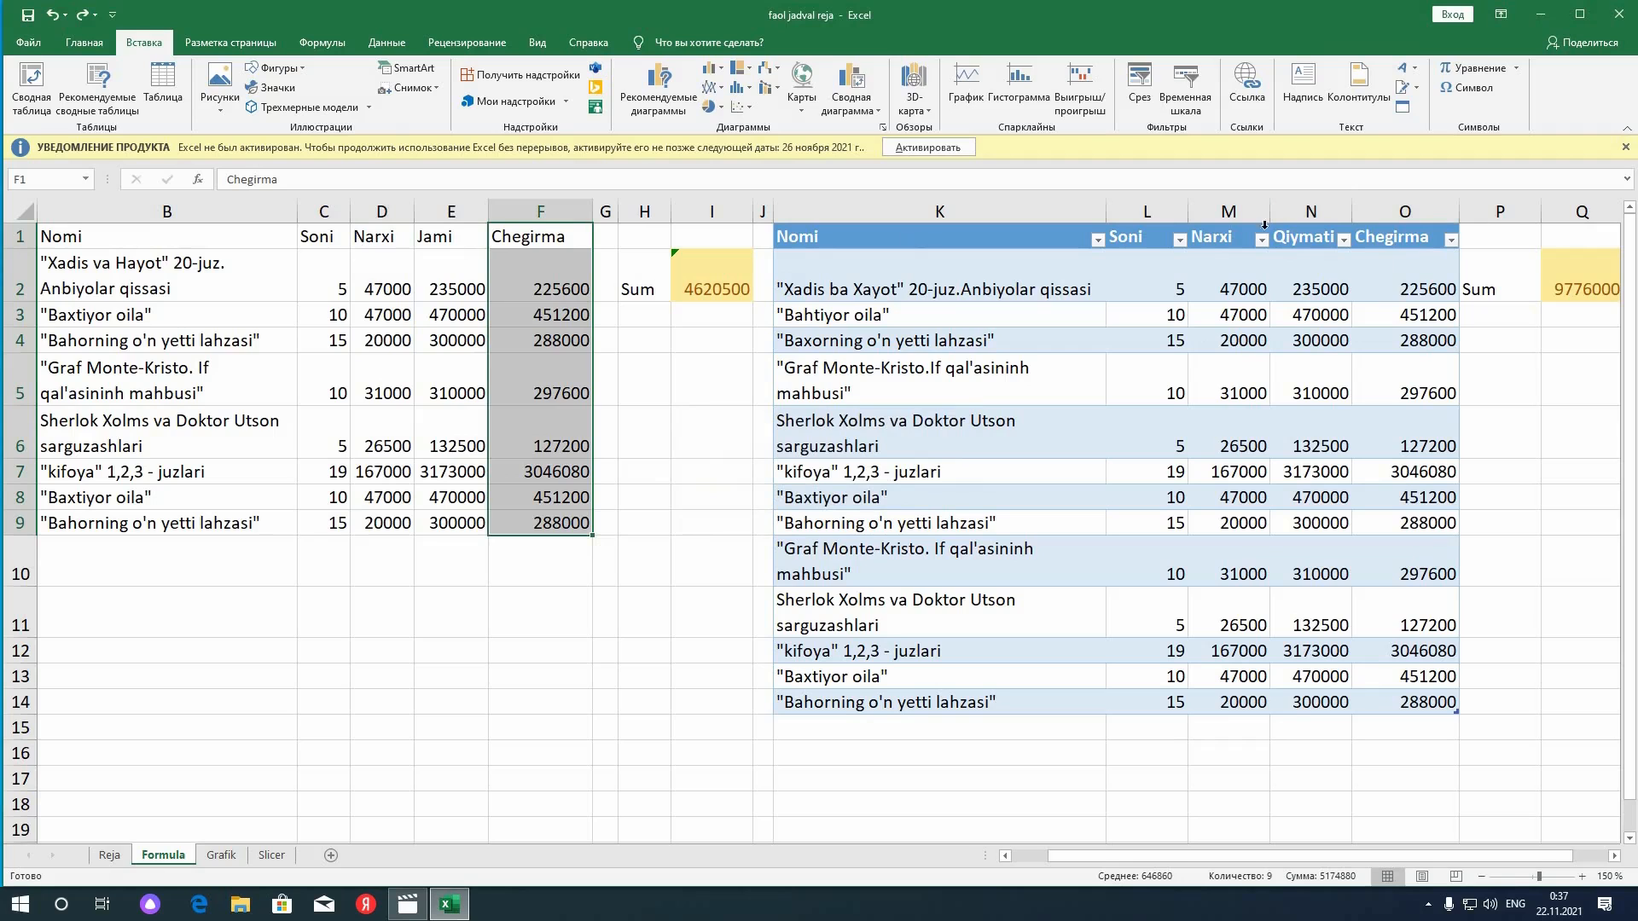
Move the table's whole Chegirma column, header included, between the Nomi and Soni columns
click(1394, 252)
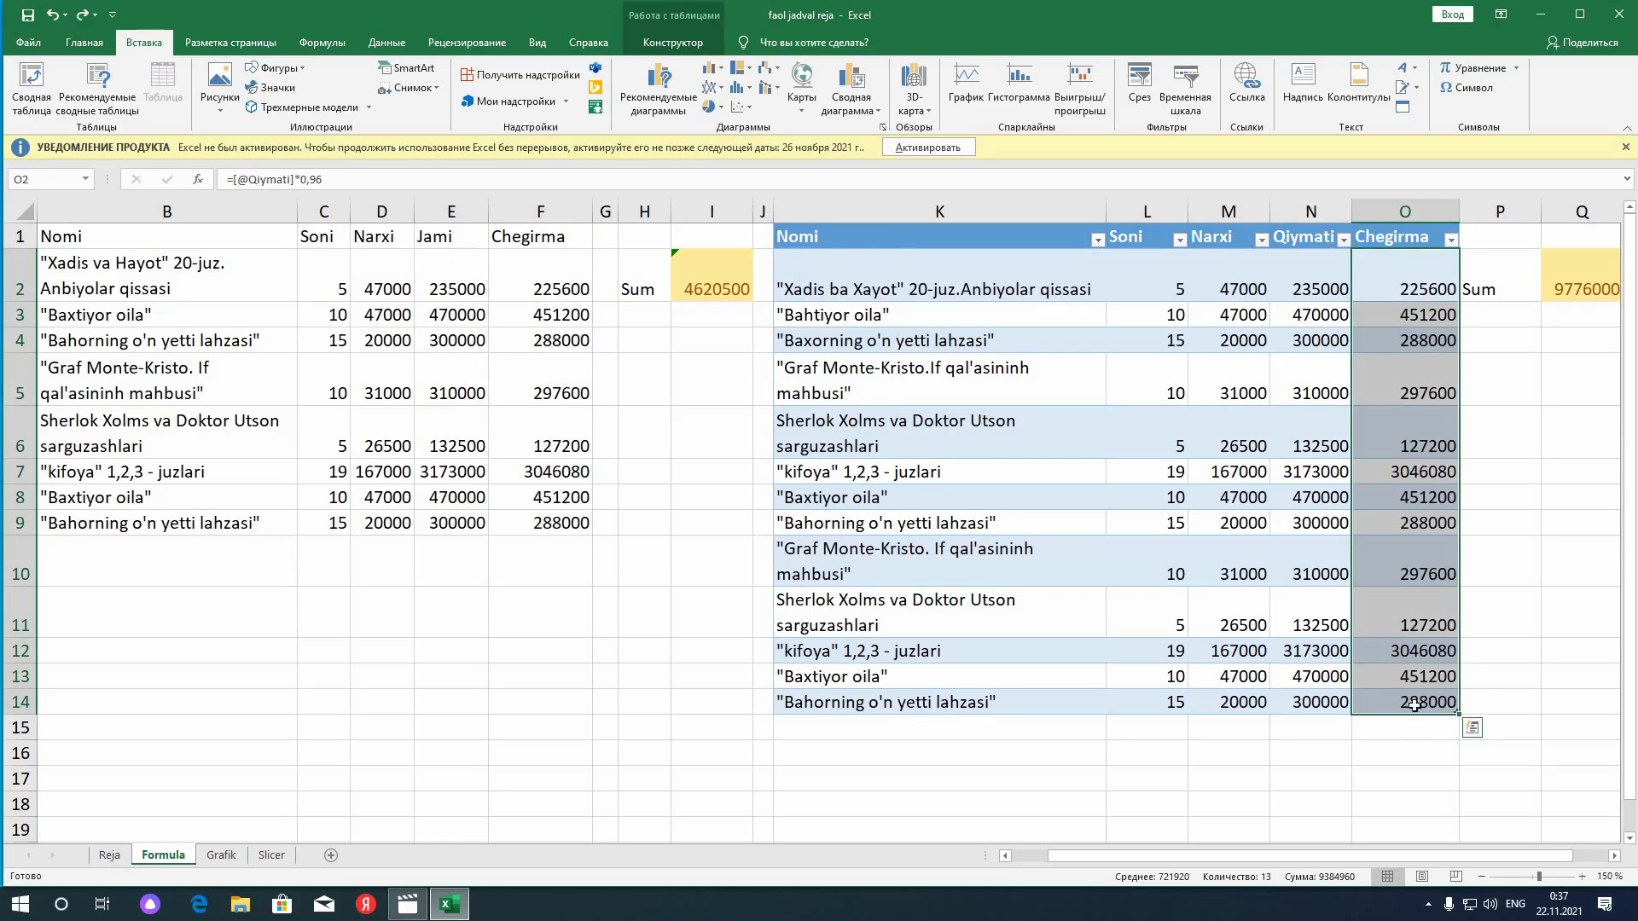
click(1405, 228)
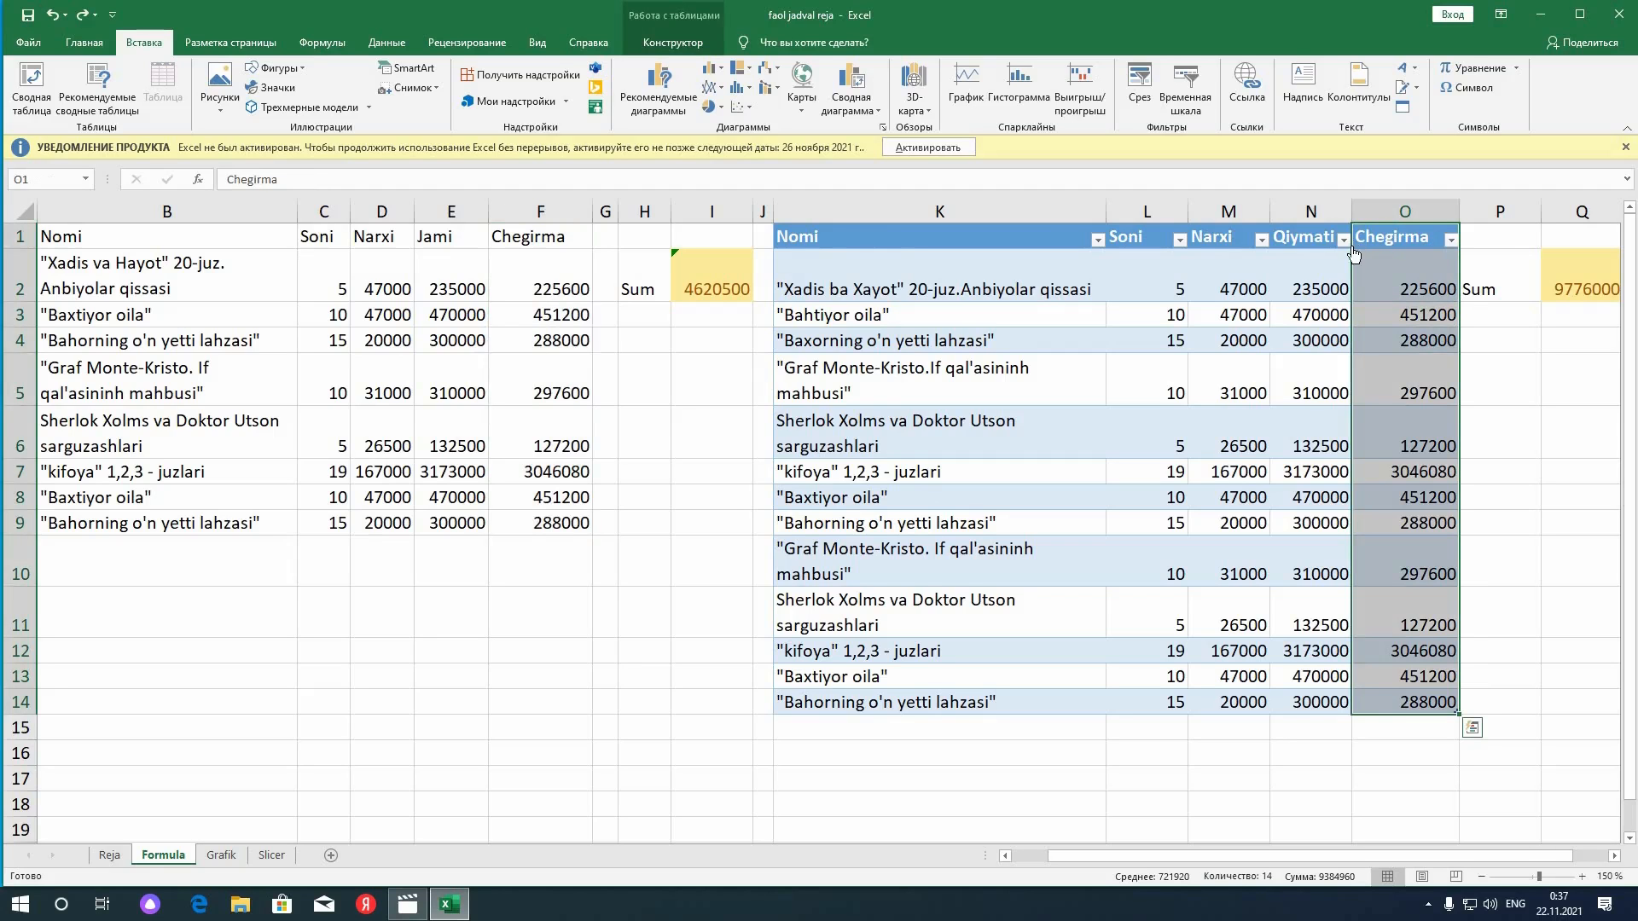
drag(1353, 247, 1122, 261)
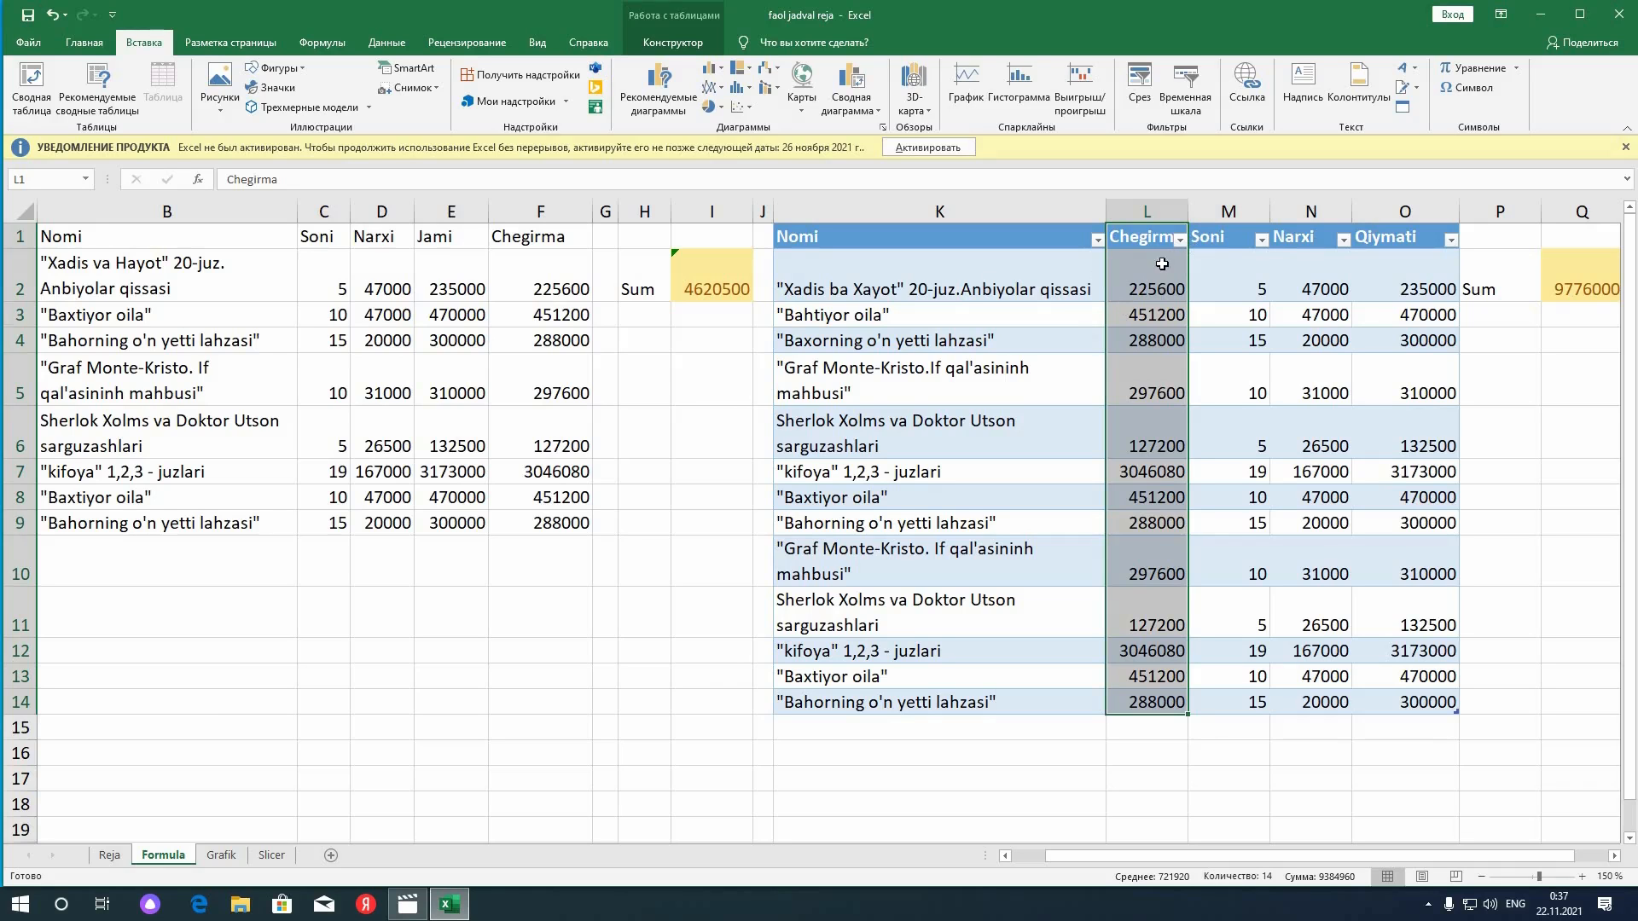
Move the table's Chegirma column back to its place after the Qiymati column
click(1234, 289)
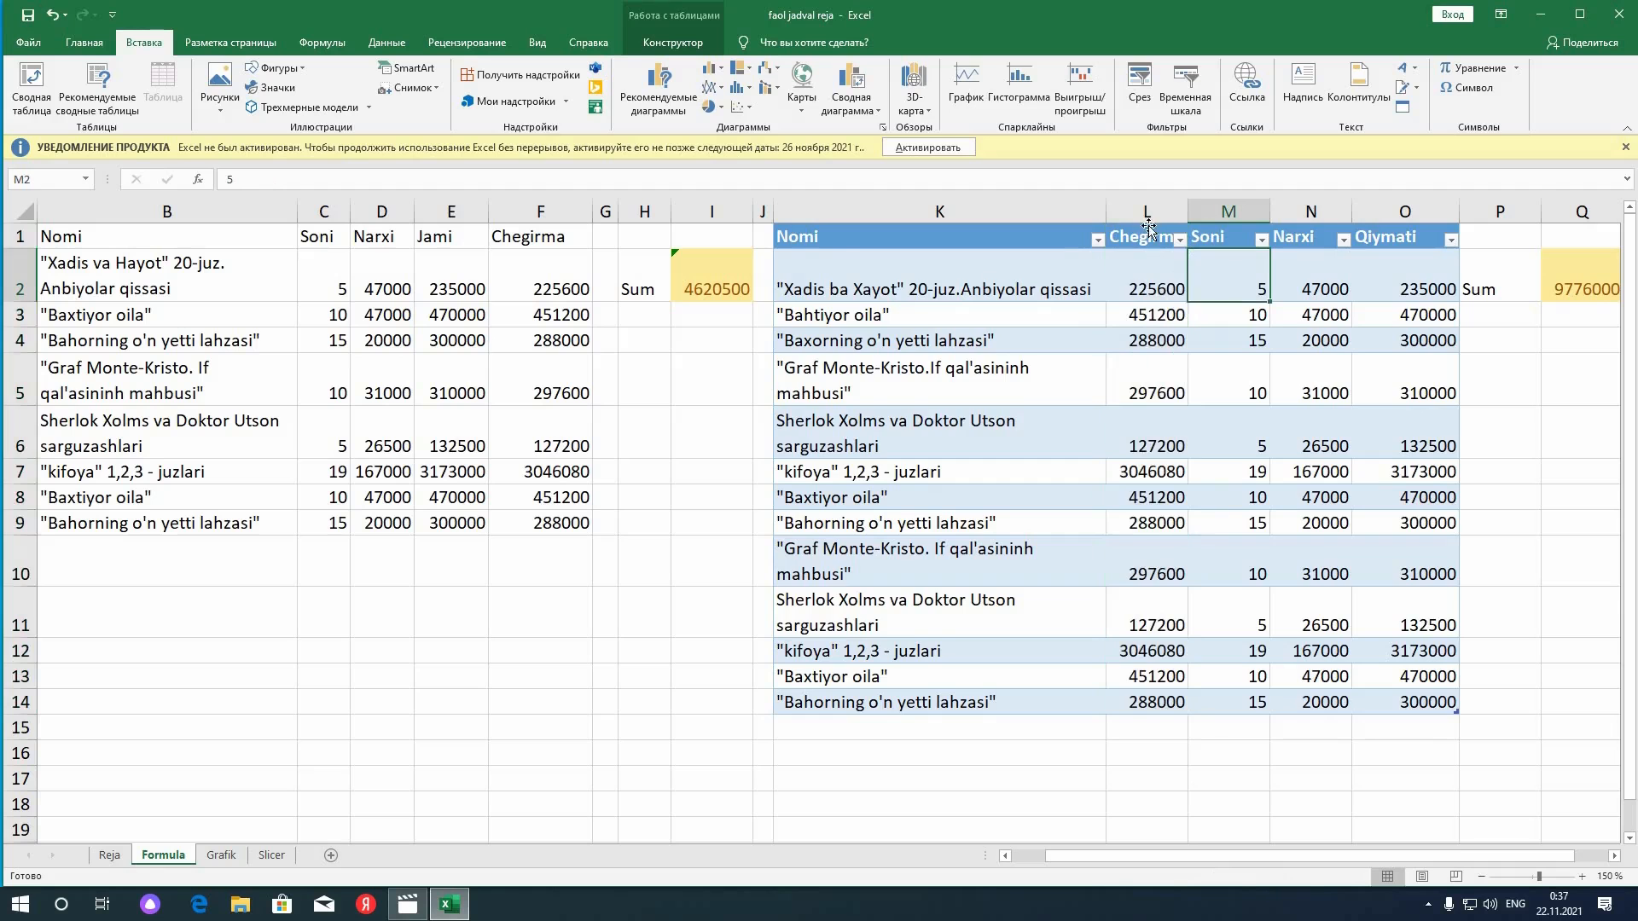
click(1148, 225)
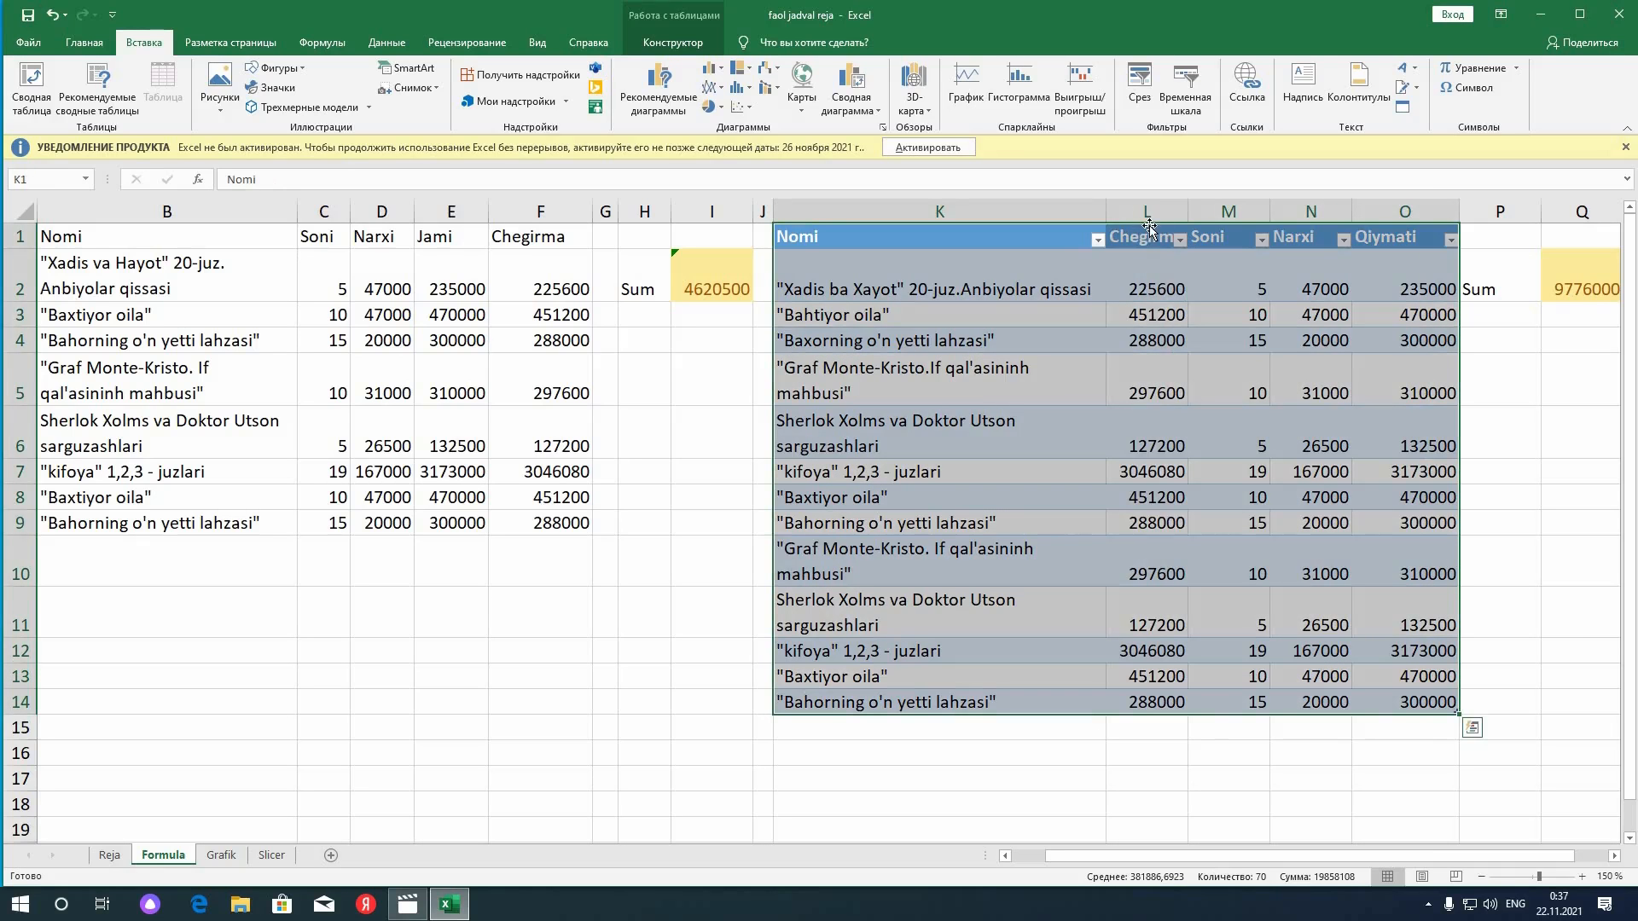
click(1148, 230)
drag(1148, 242, 1471, 277)
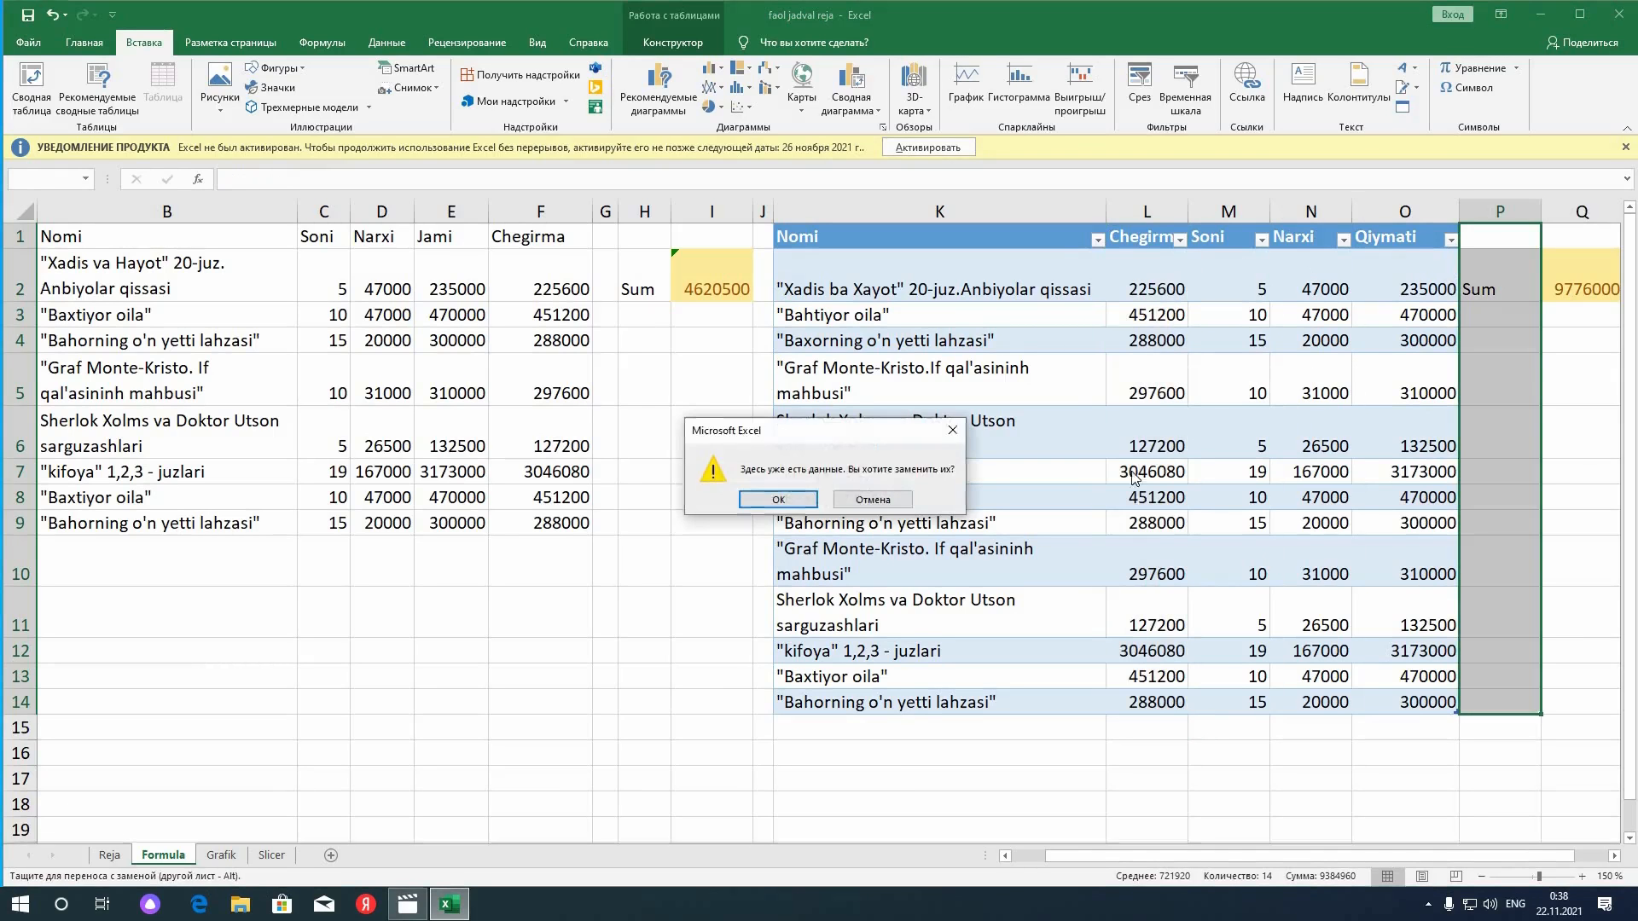
click(872, 499)
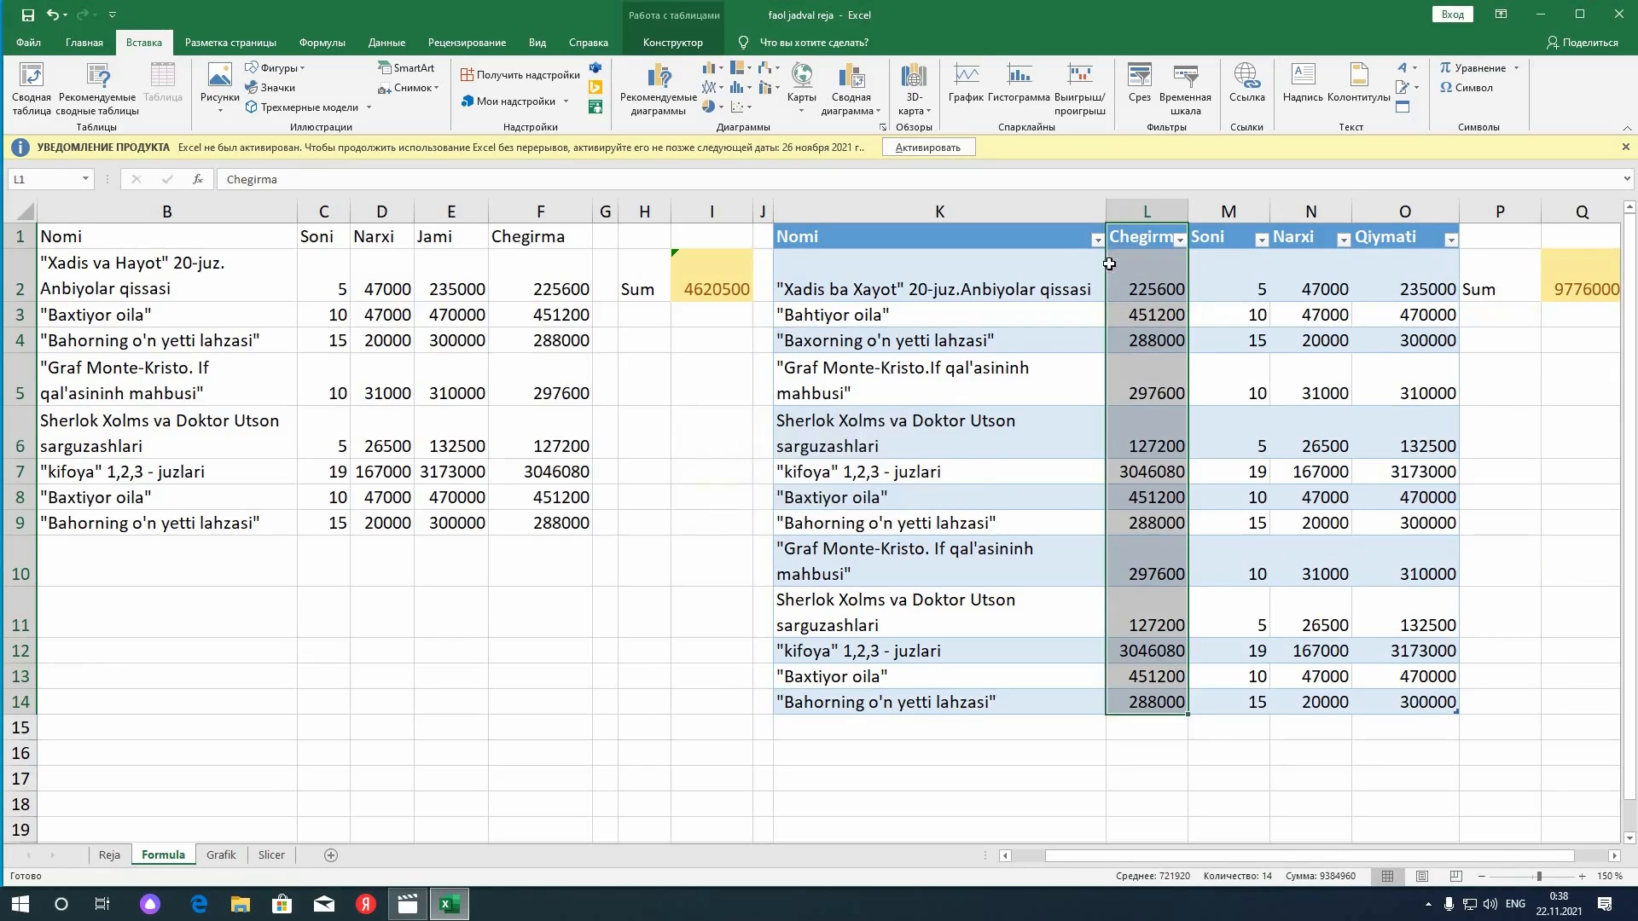
drag(1107, 266, 1441, 281)
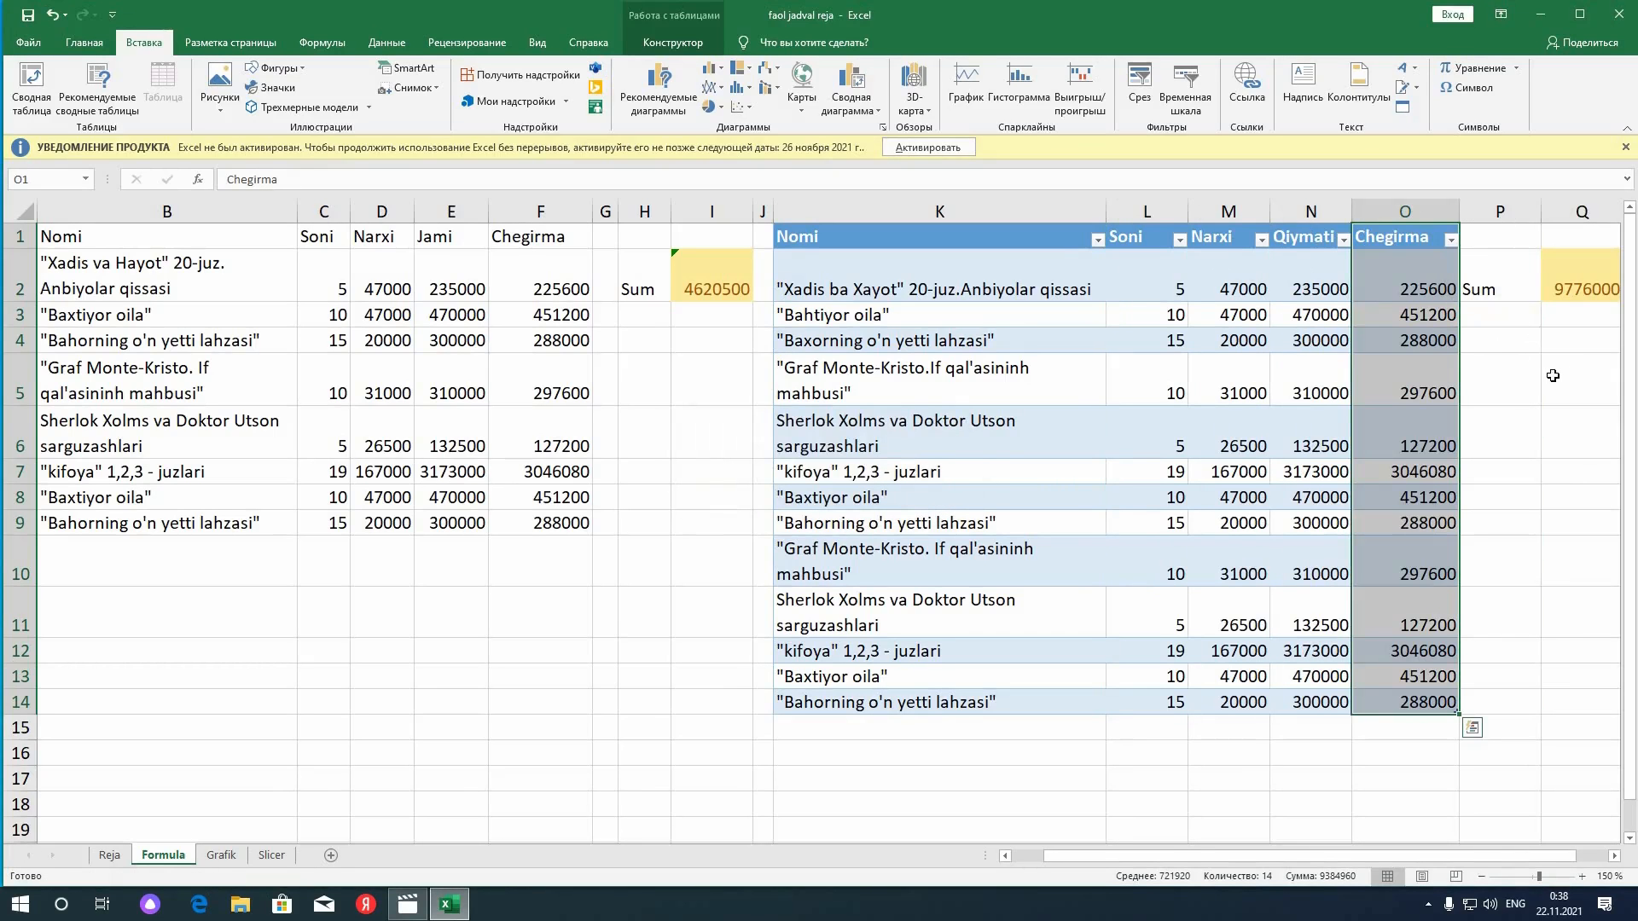
click(1392, 279)
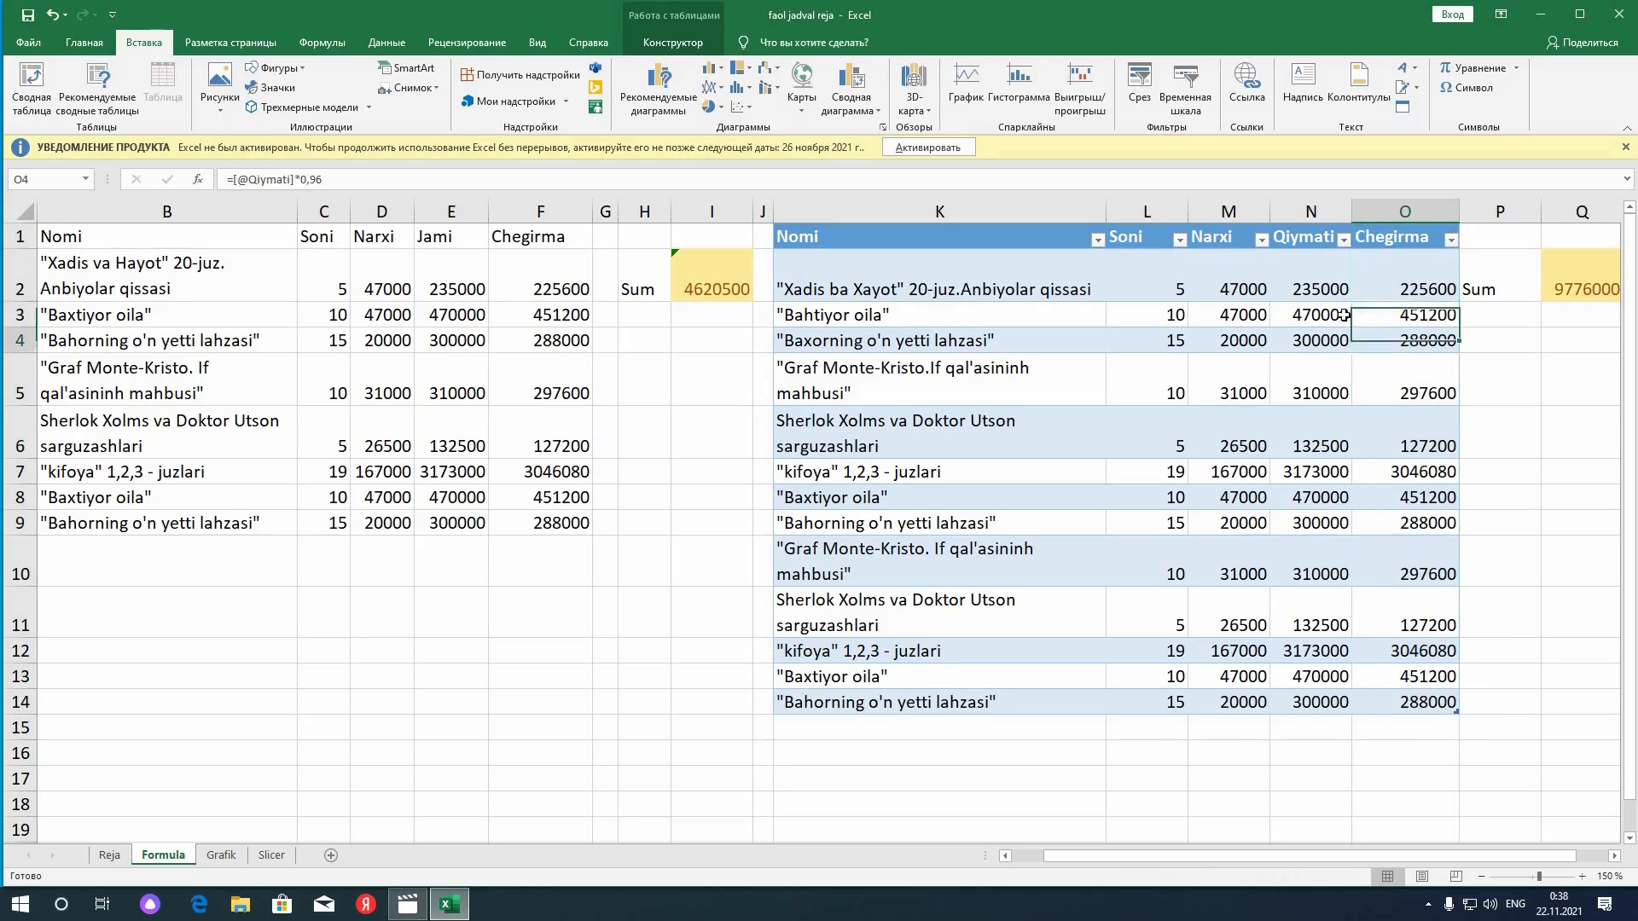
key(Down)
key(Down)
key(Left)
key(Left)
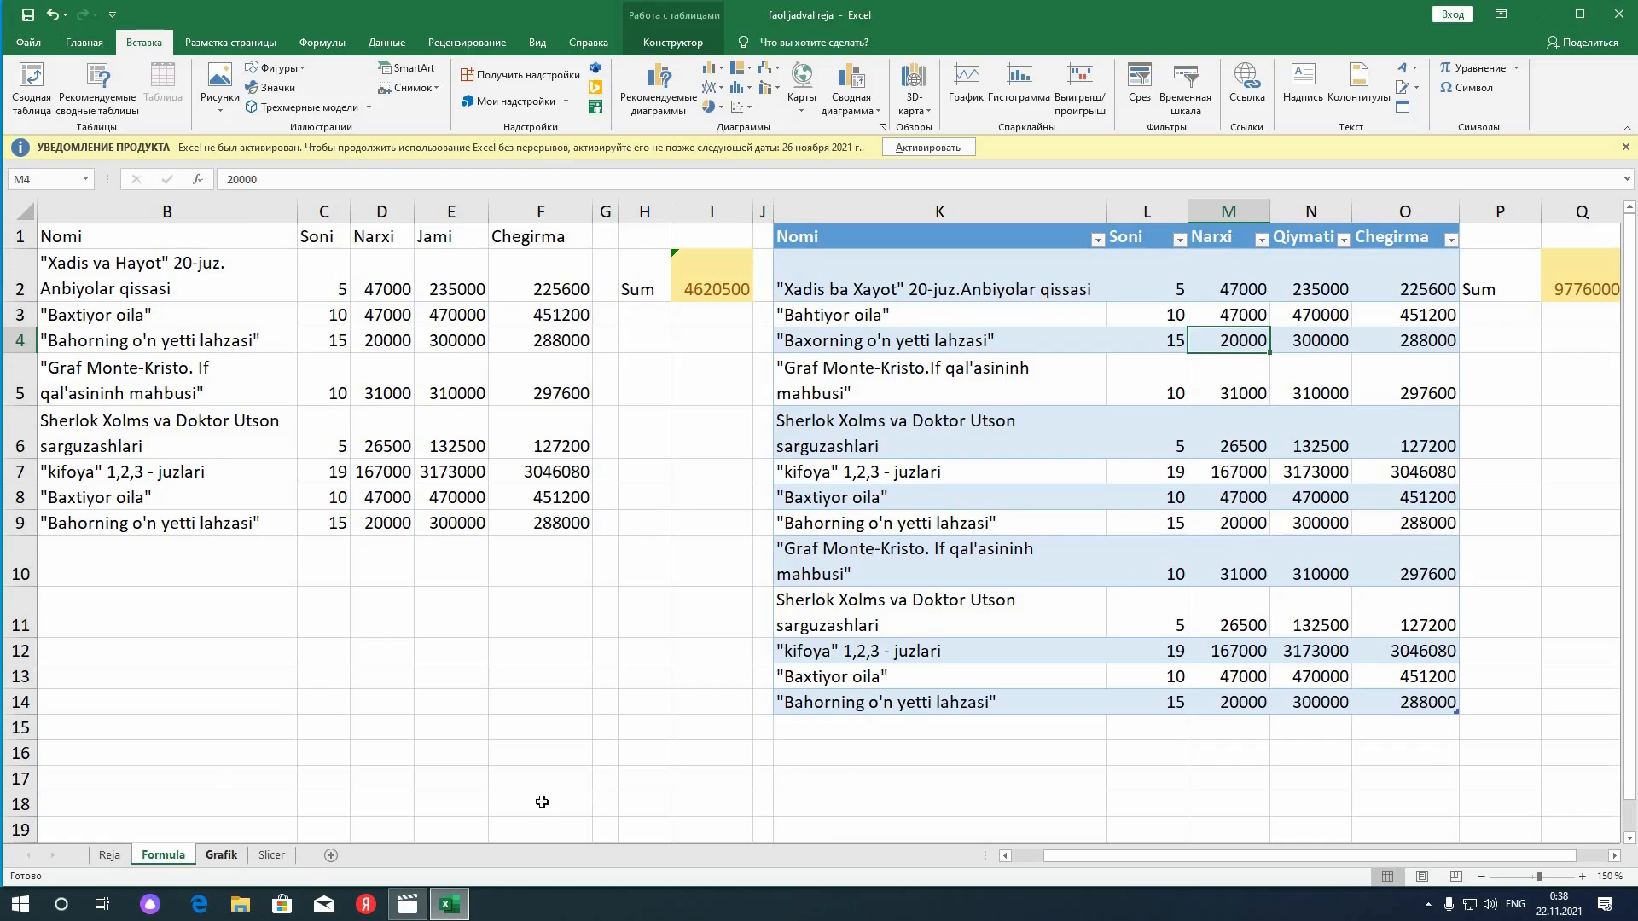
On the Grafik sheet, copy the may–dek rows from U2:V9 and append them below the plain Oylar/Savdo range, starting at B5
click(222, 857)
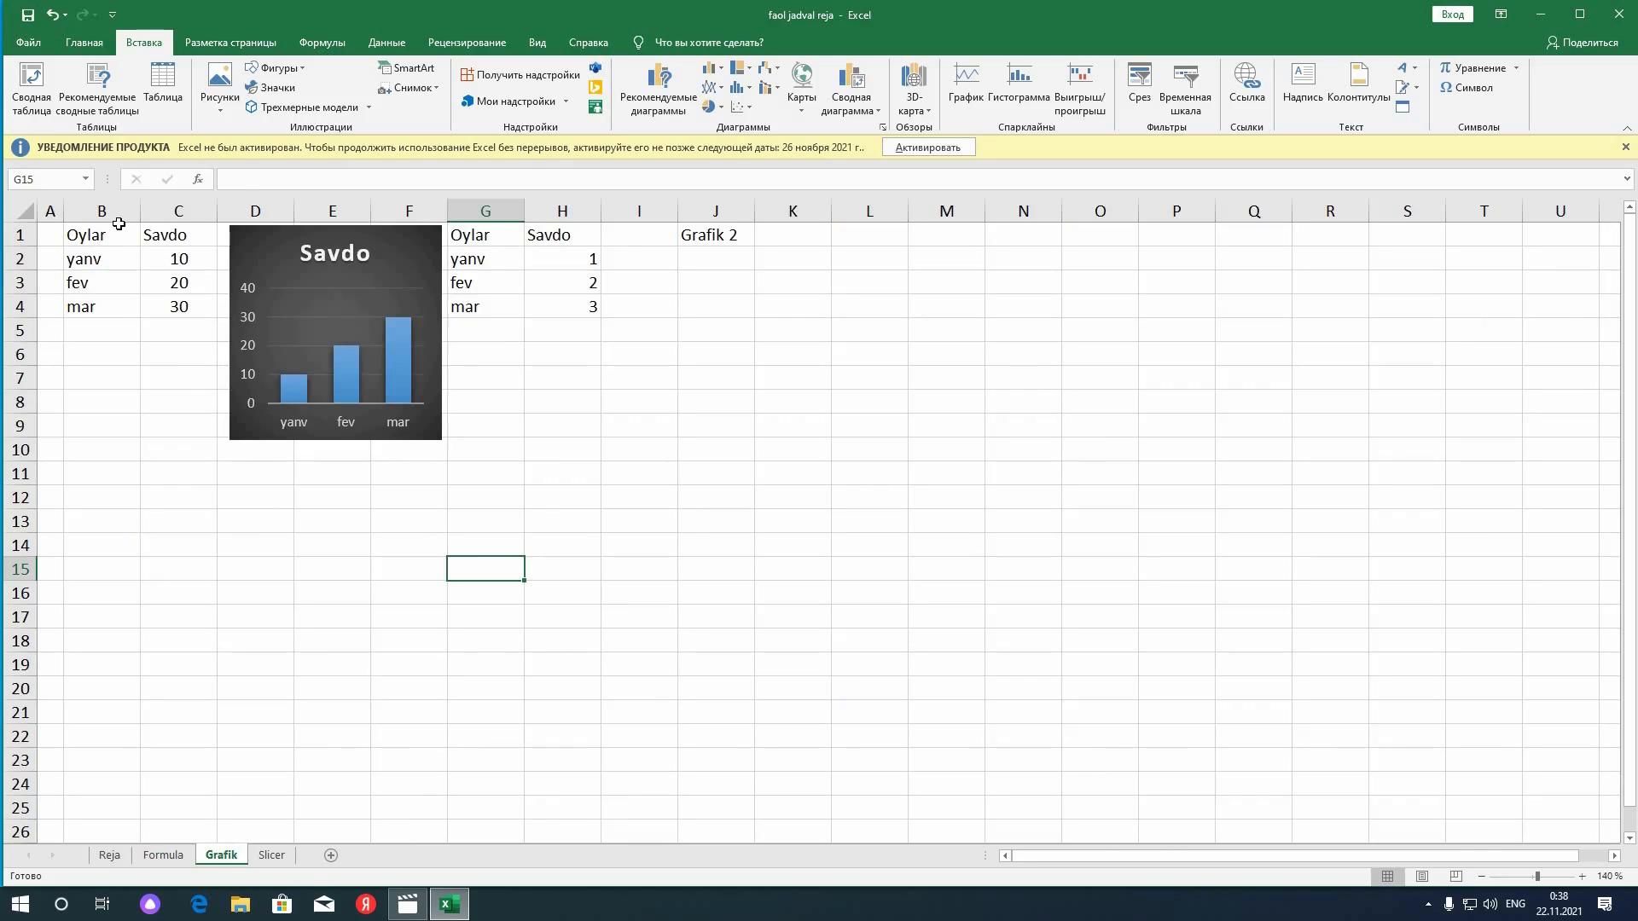
drag(100, 237, 179, 305)
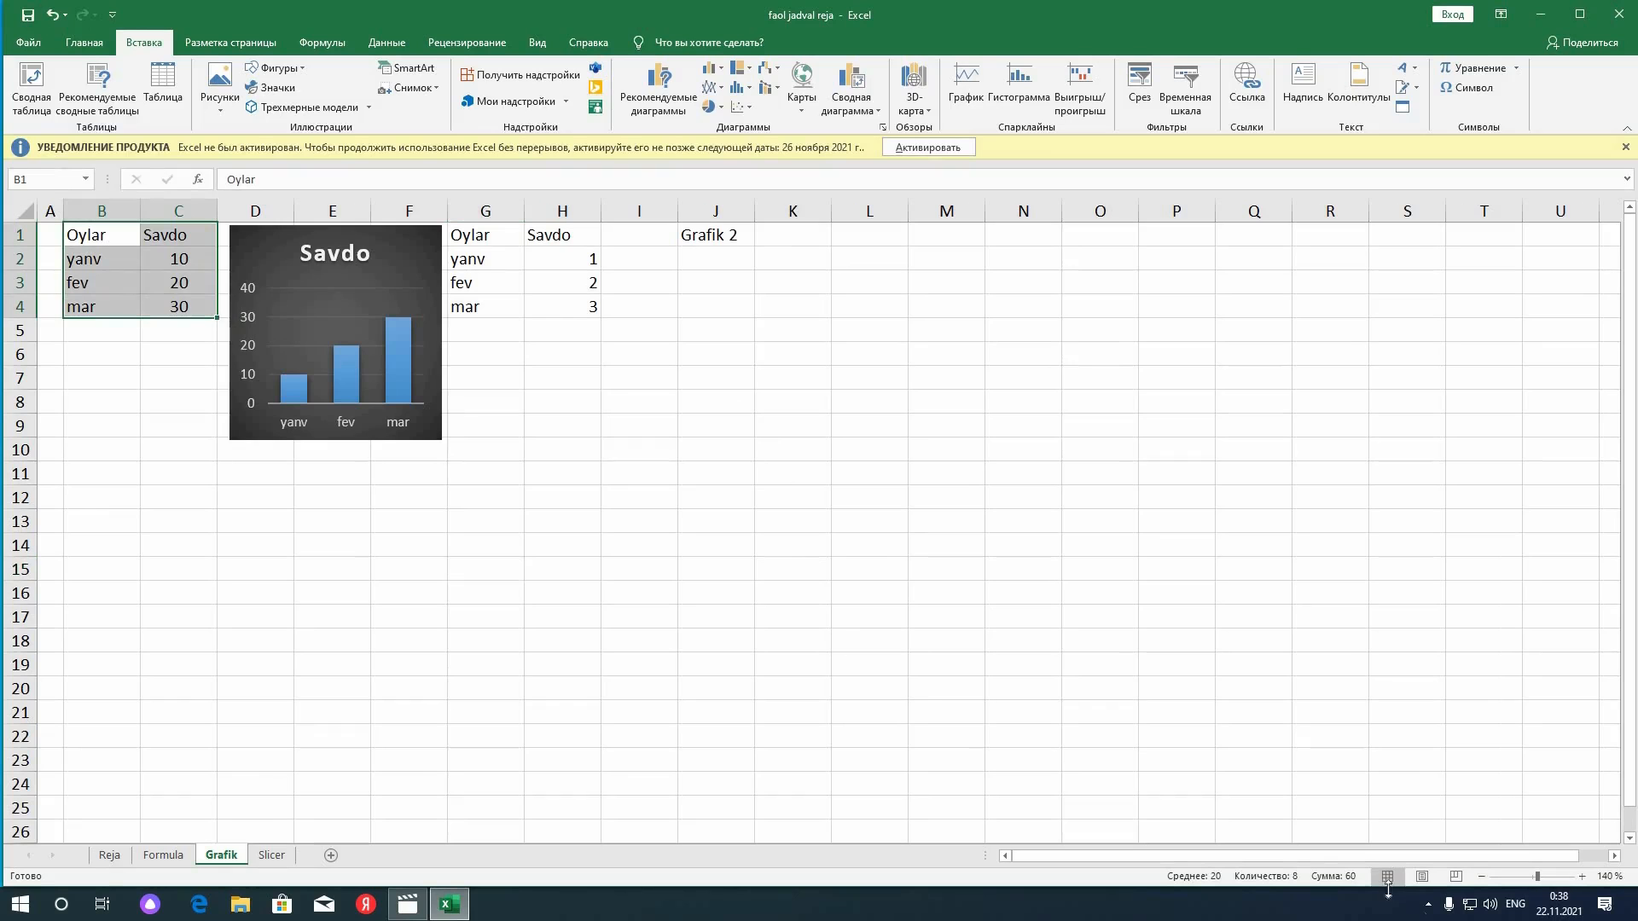
drag(1297, 857, 1560, 857)
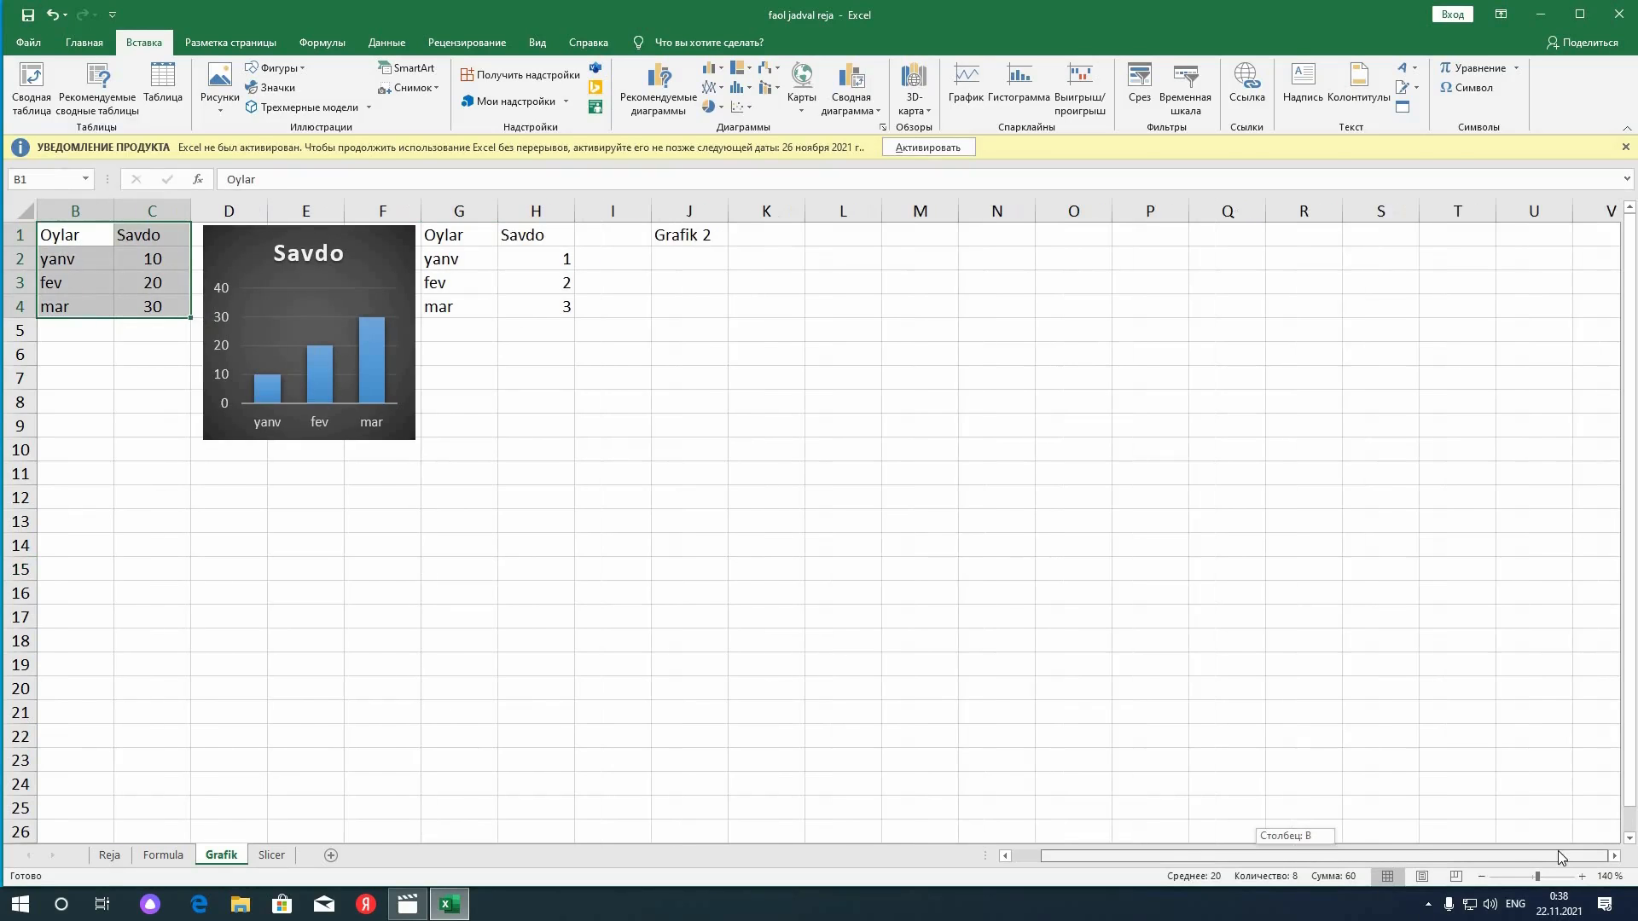
drag(1247, 900, 1245, 900)
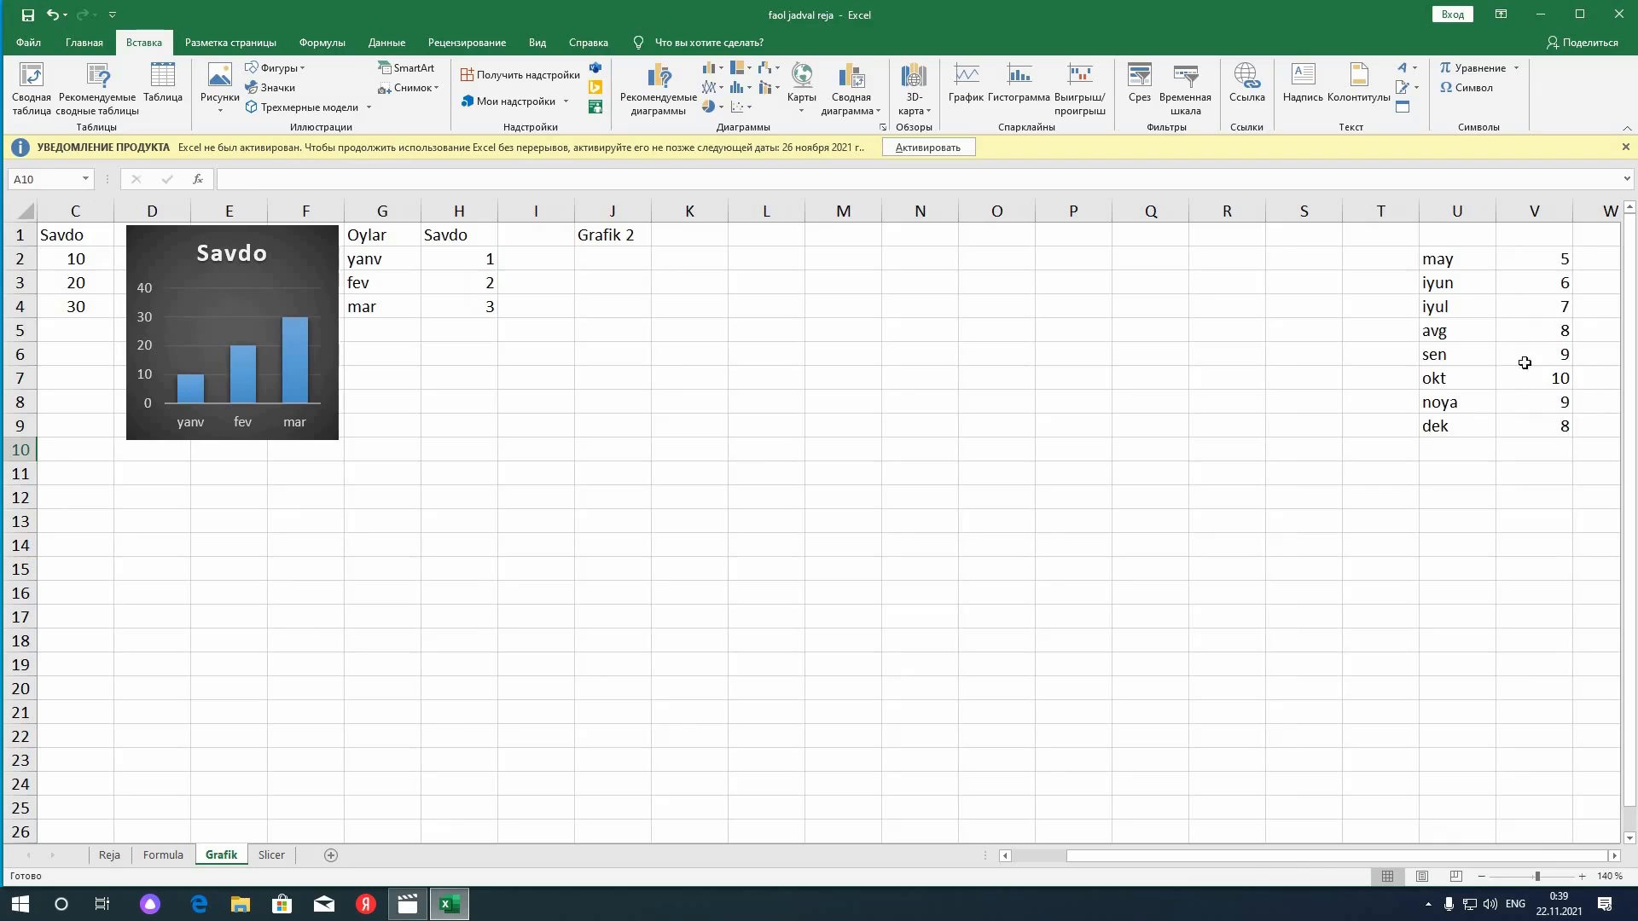
drag(1442, 258, 1531, 427)
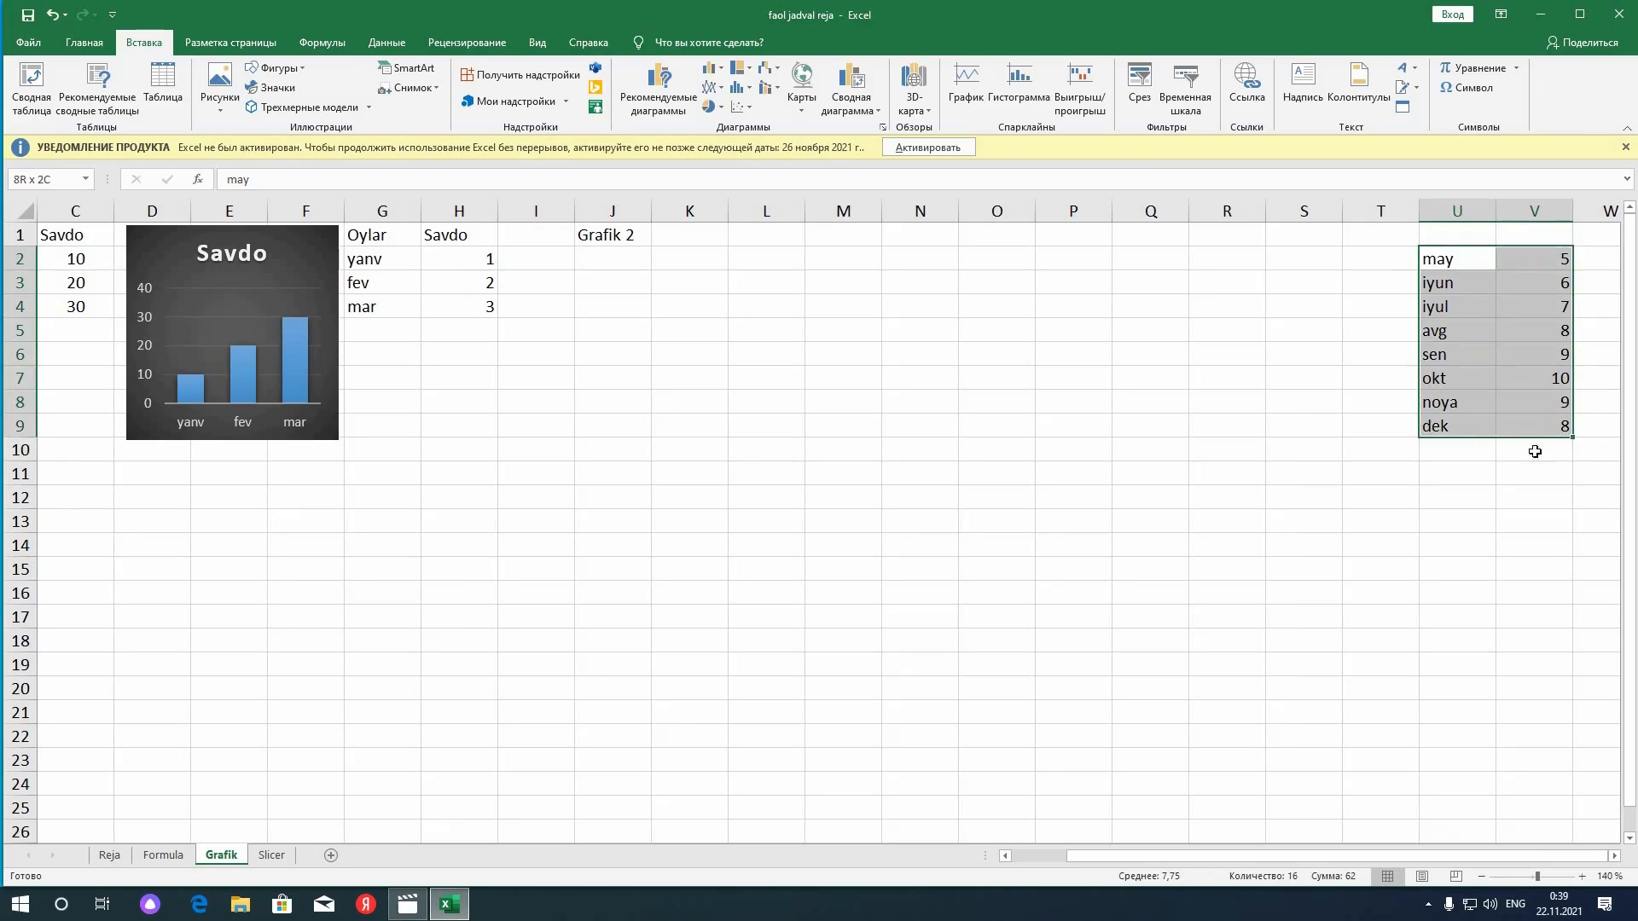
key(ctrl+c)
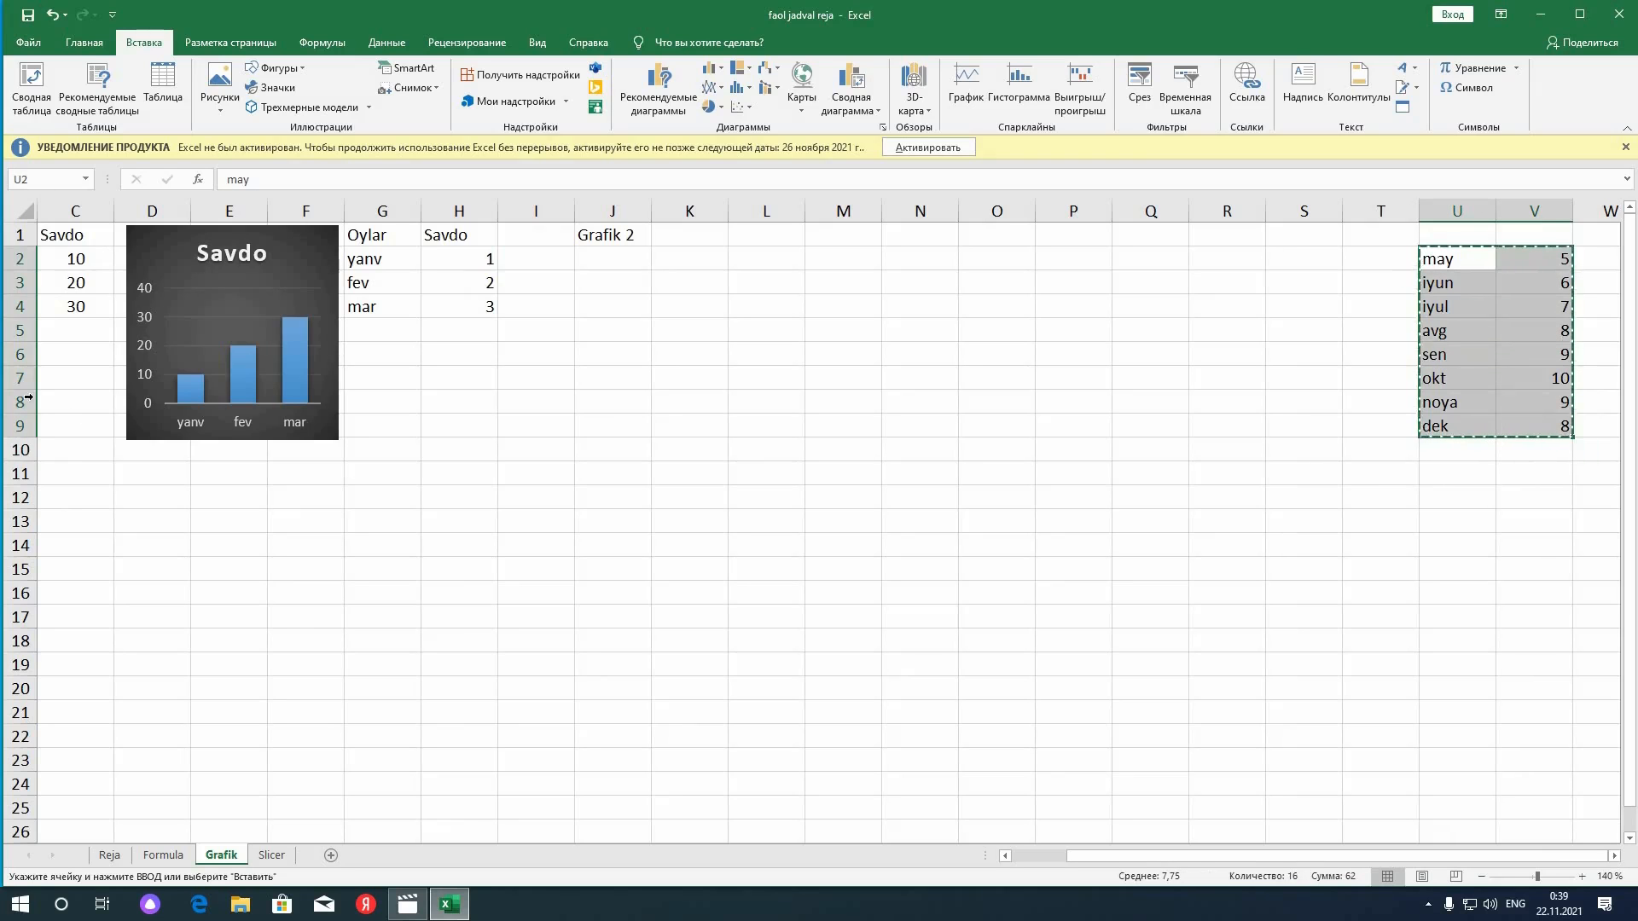
click(71, 336)
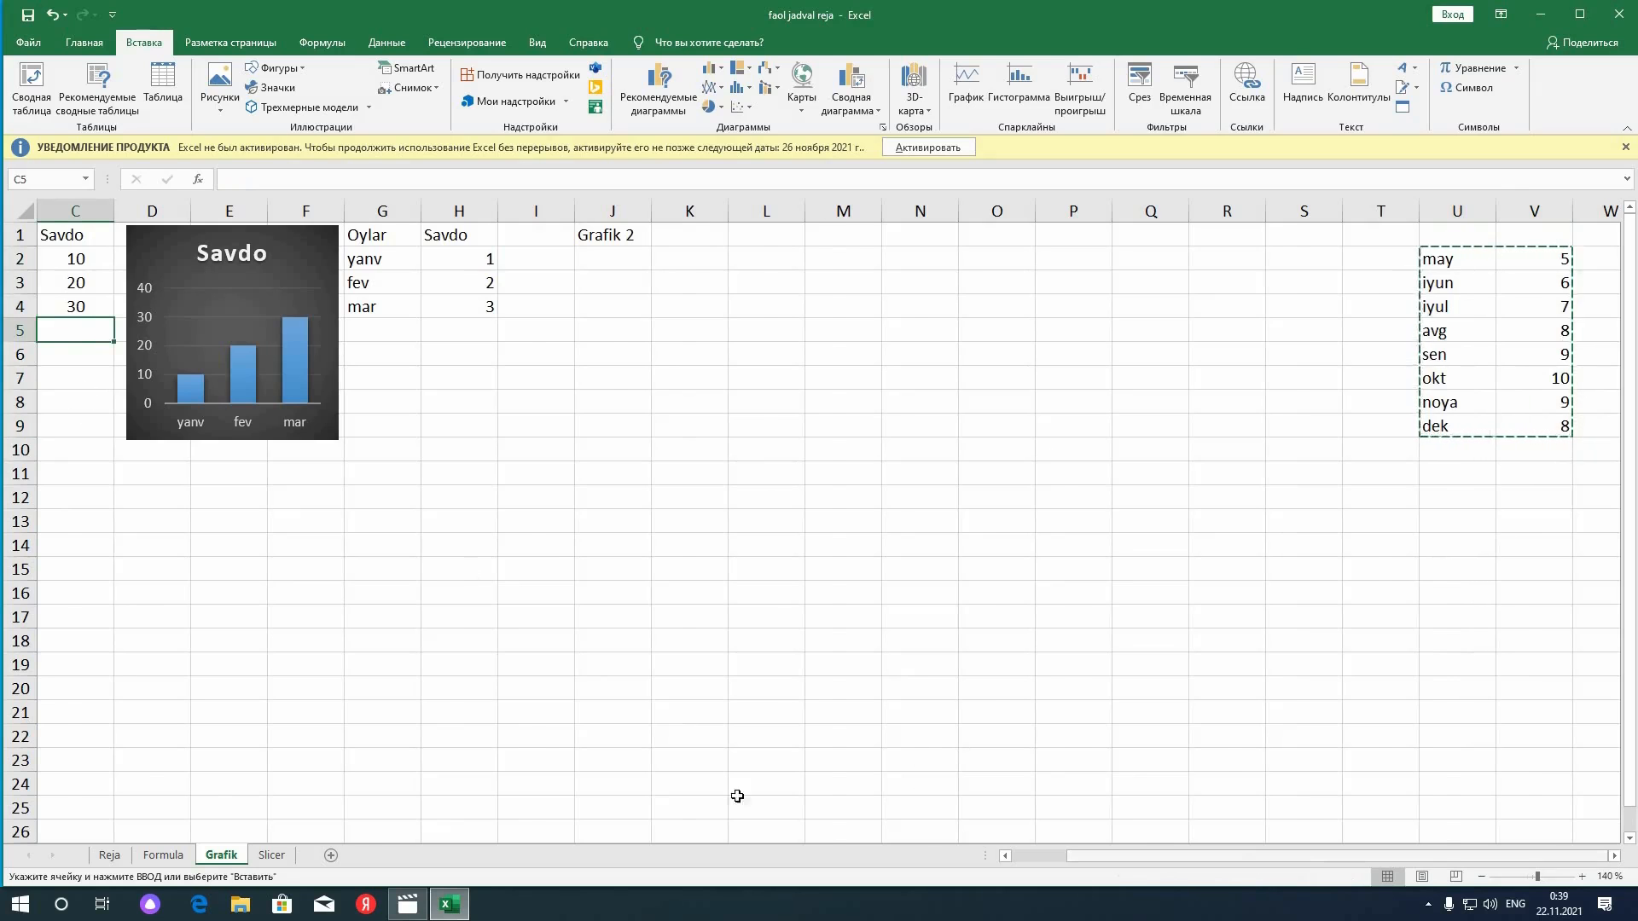
scroll(128, 391, left, 2)
key(Left)
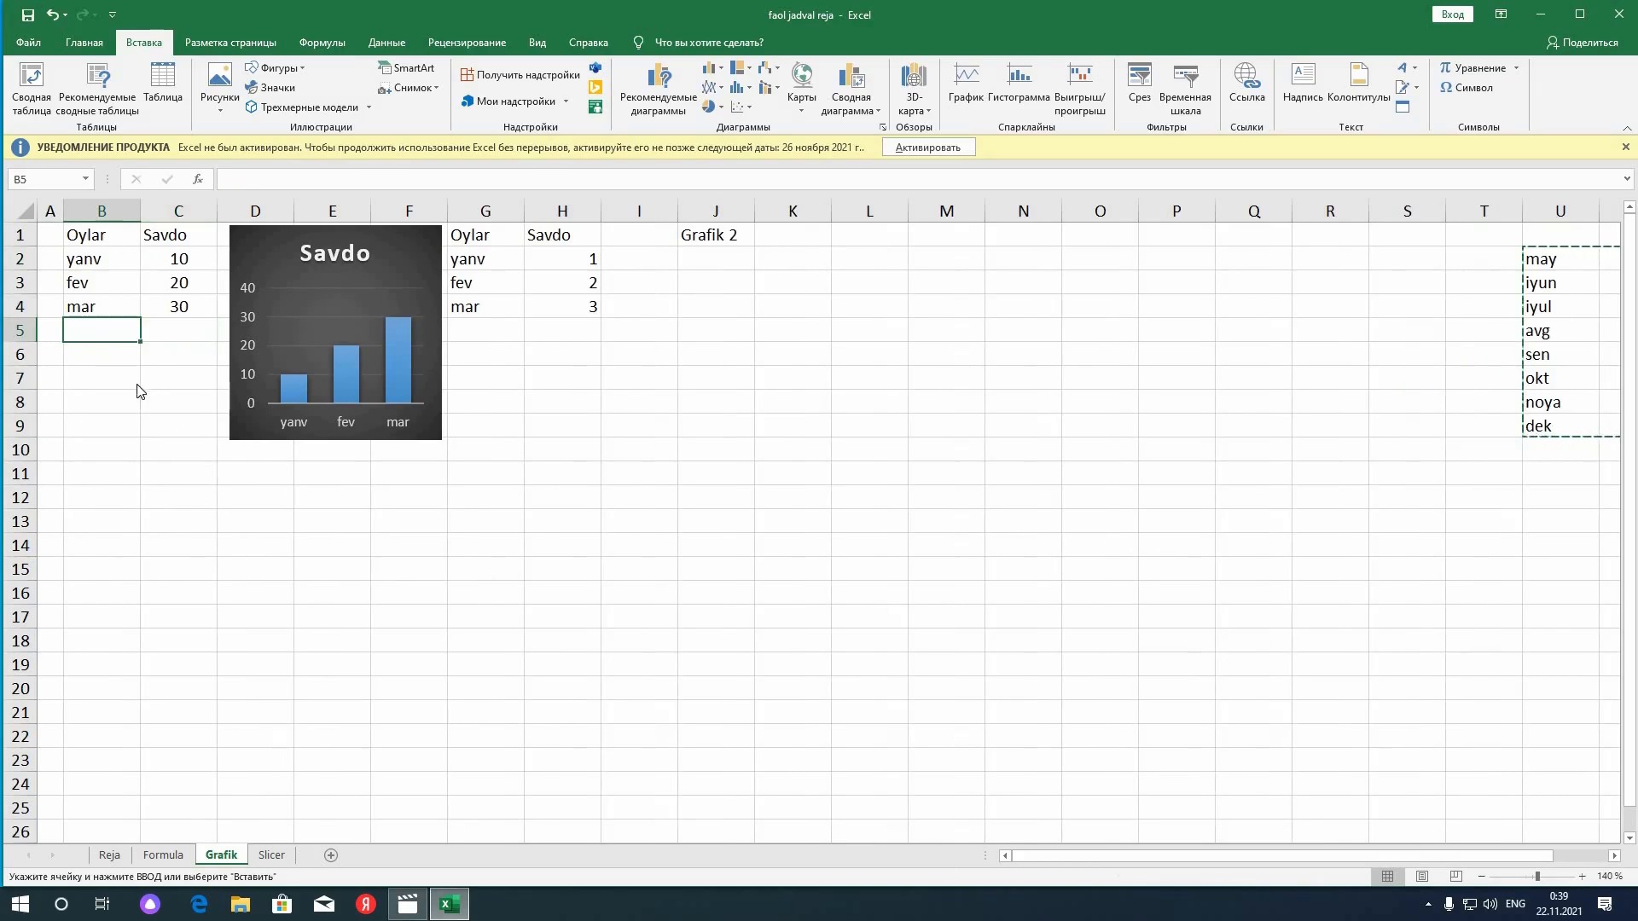
key(ctrl+v)
key(ctrl)
click(152, 262)
click(157, 562)
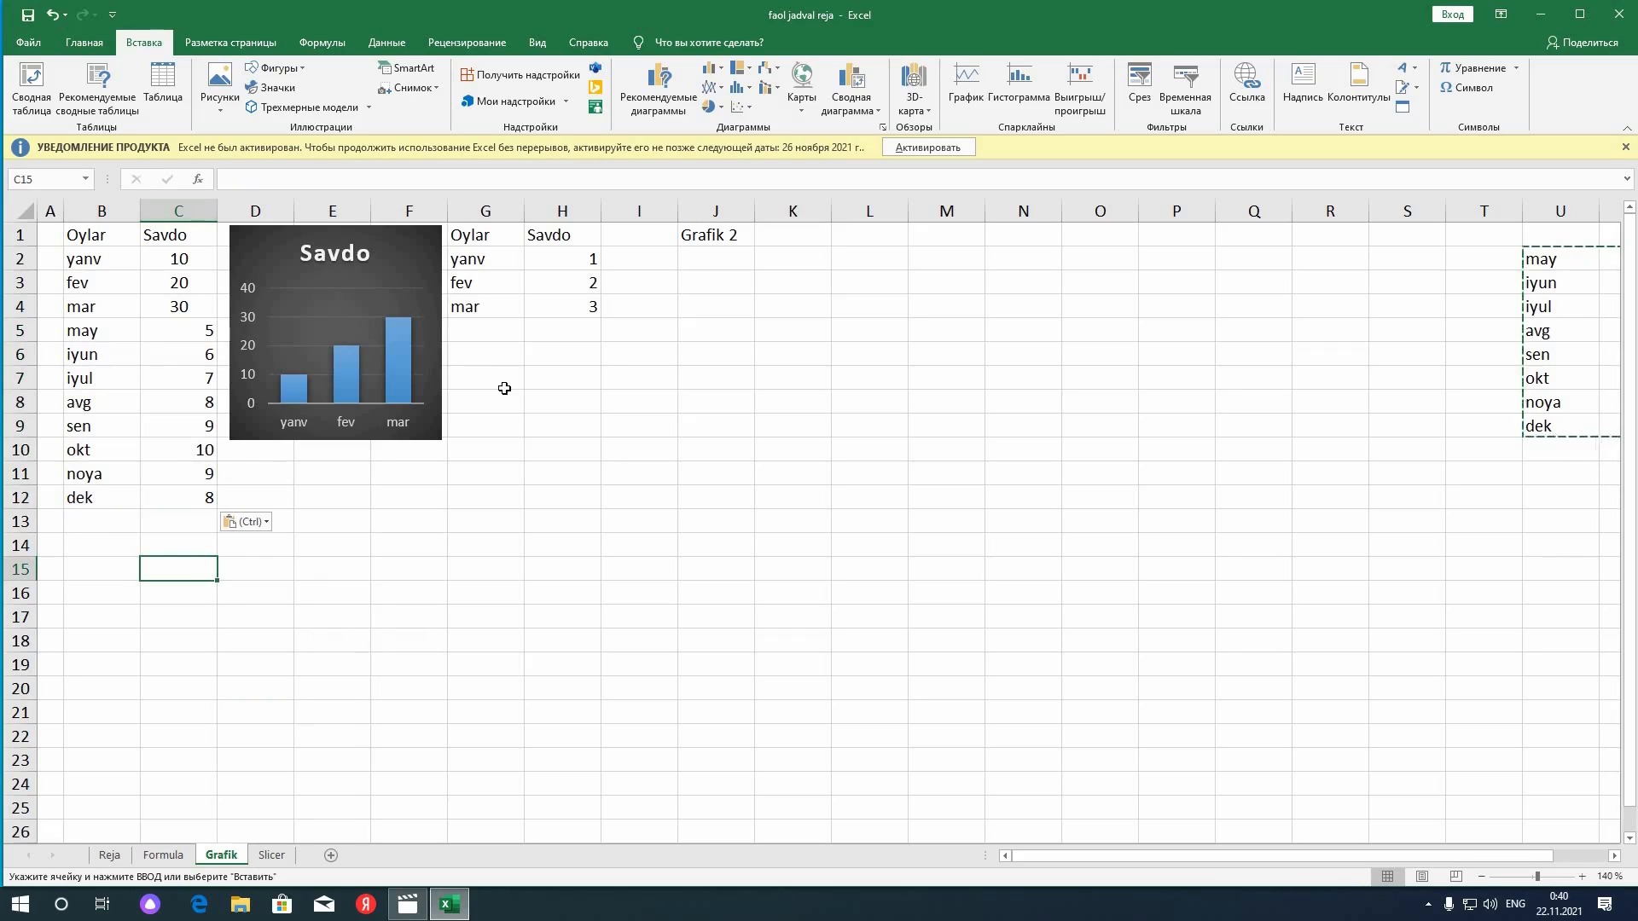
Convert the second Oylar/Savdo range, G1:H4, into an Excel table with headers
click(514, 330)
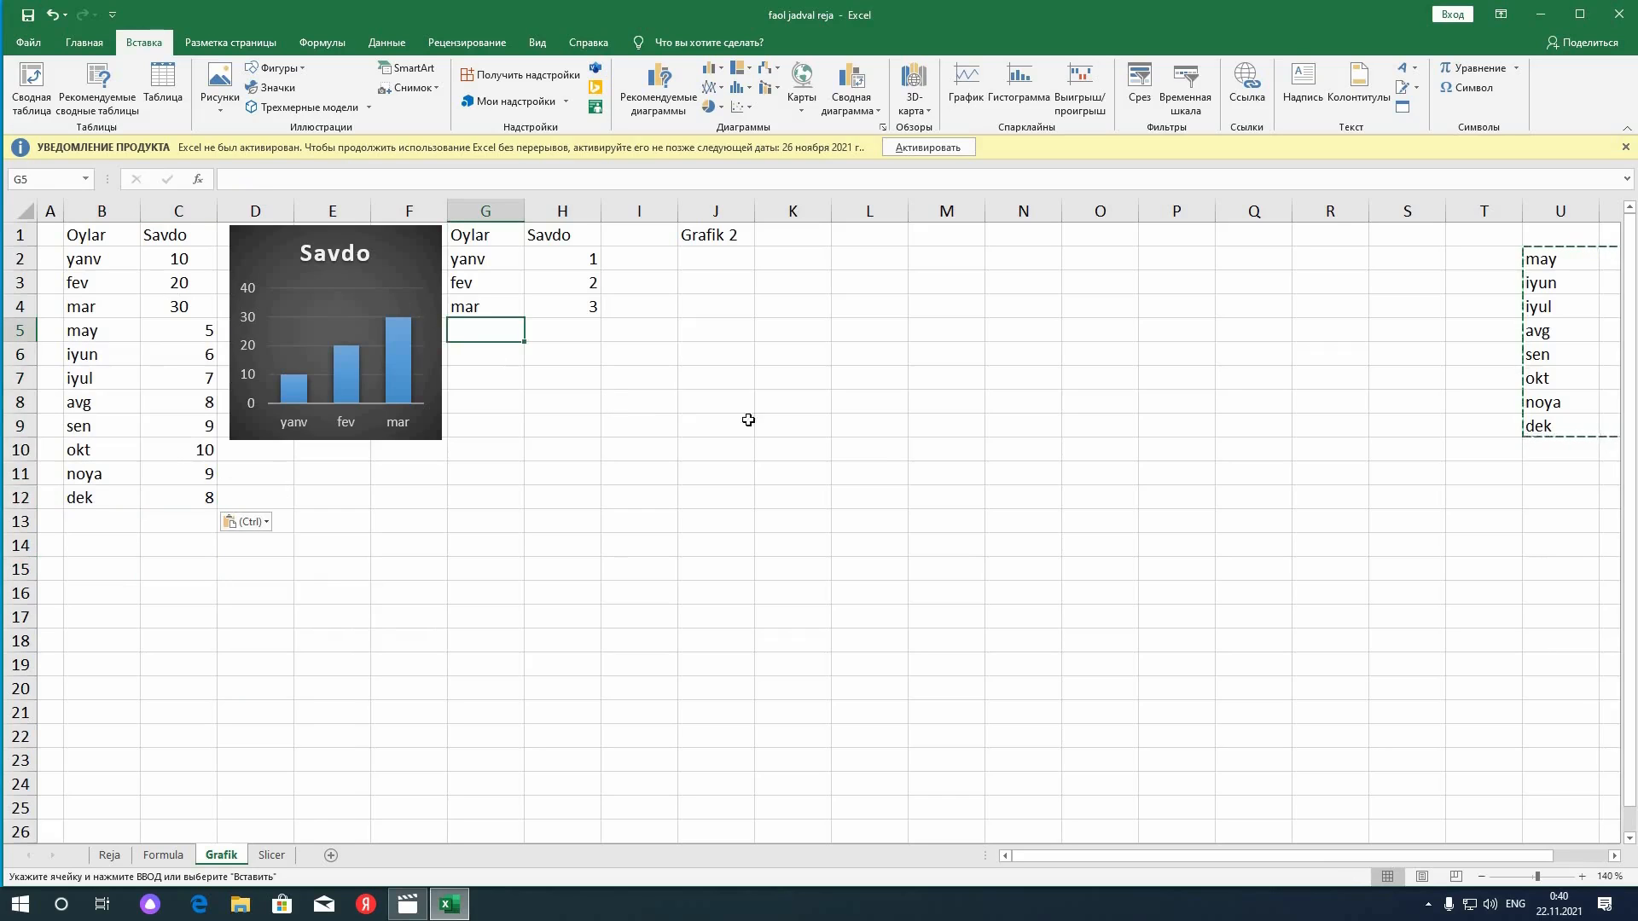
drag(481, 225, 583, 315)
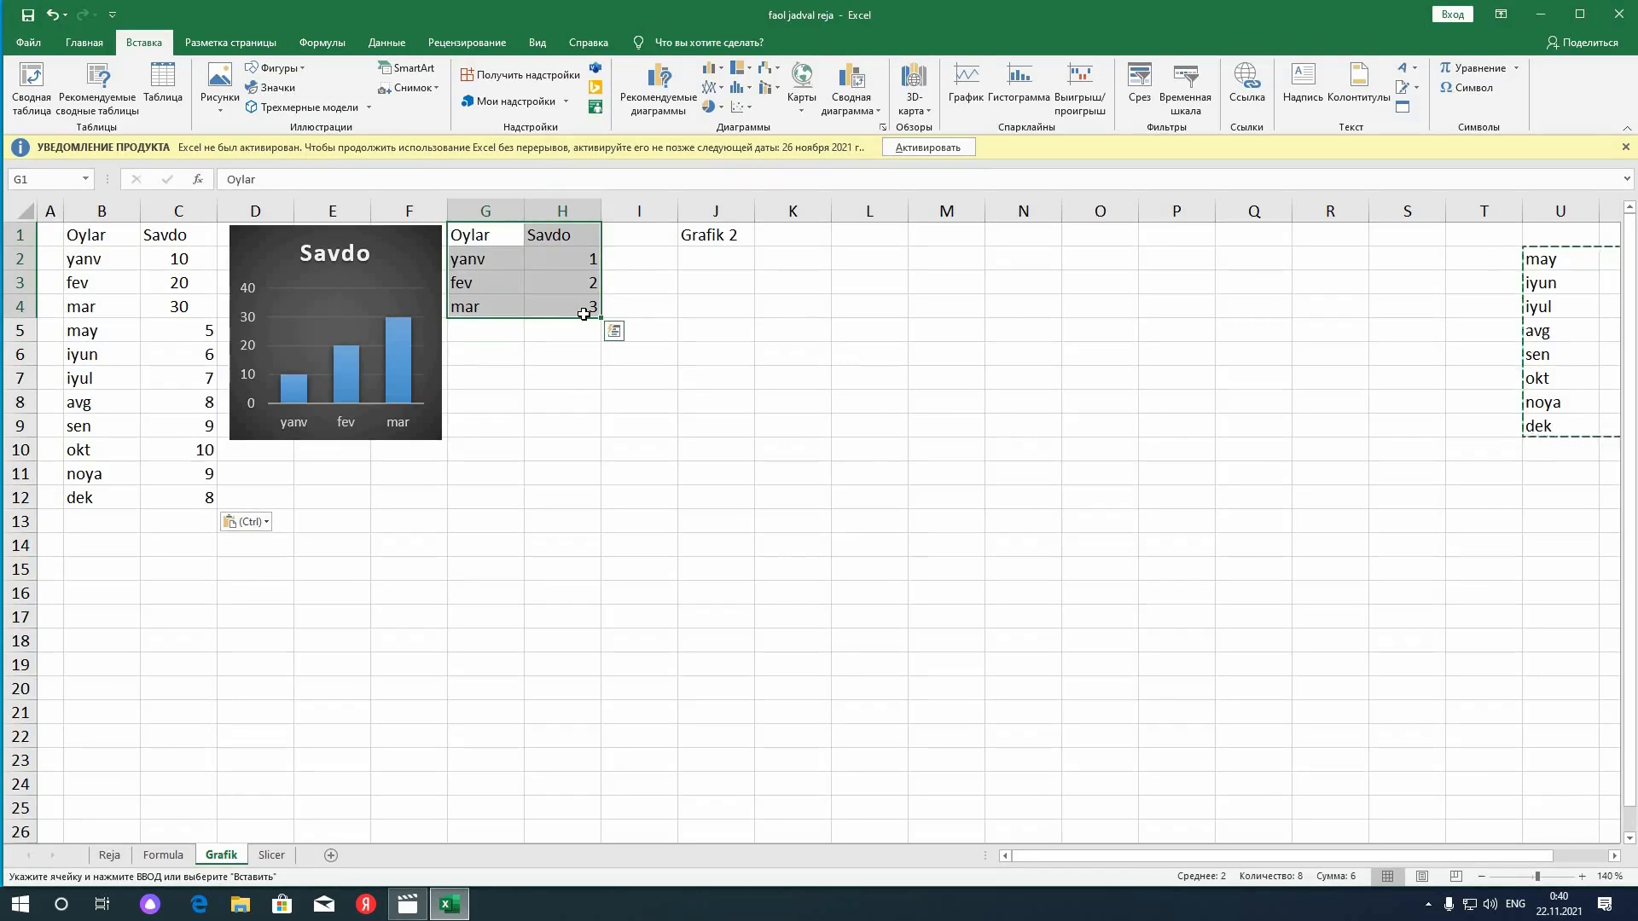
key(ctrl+t)
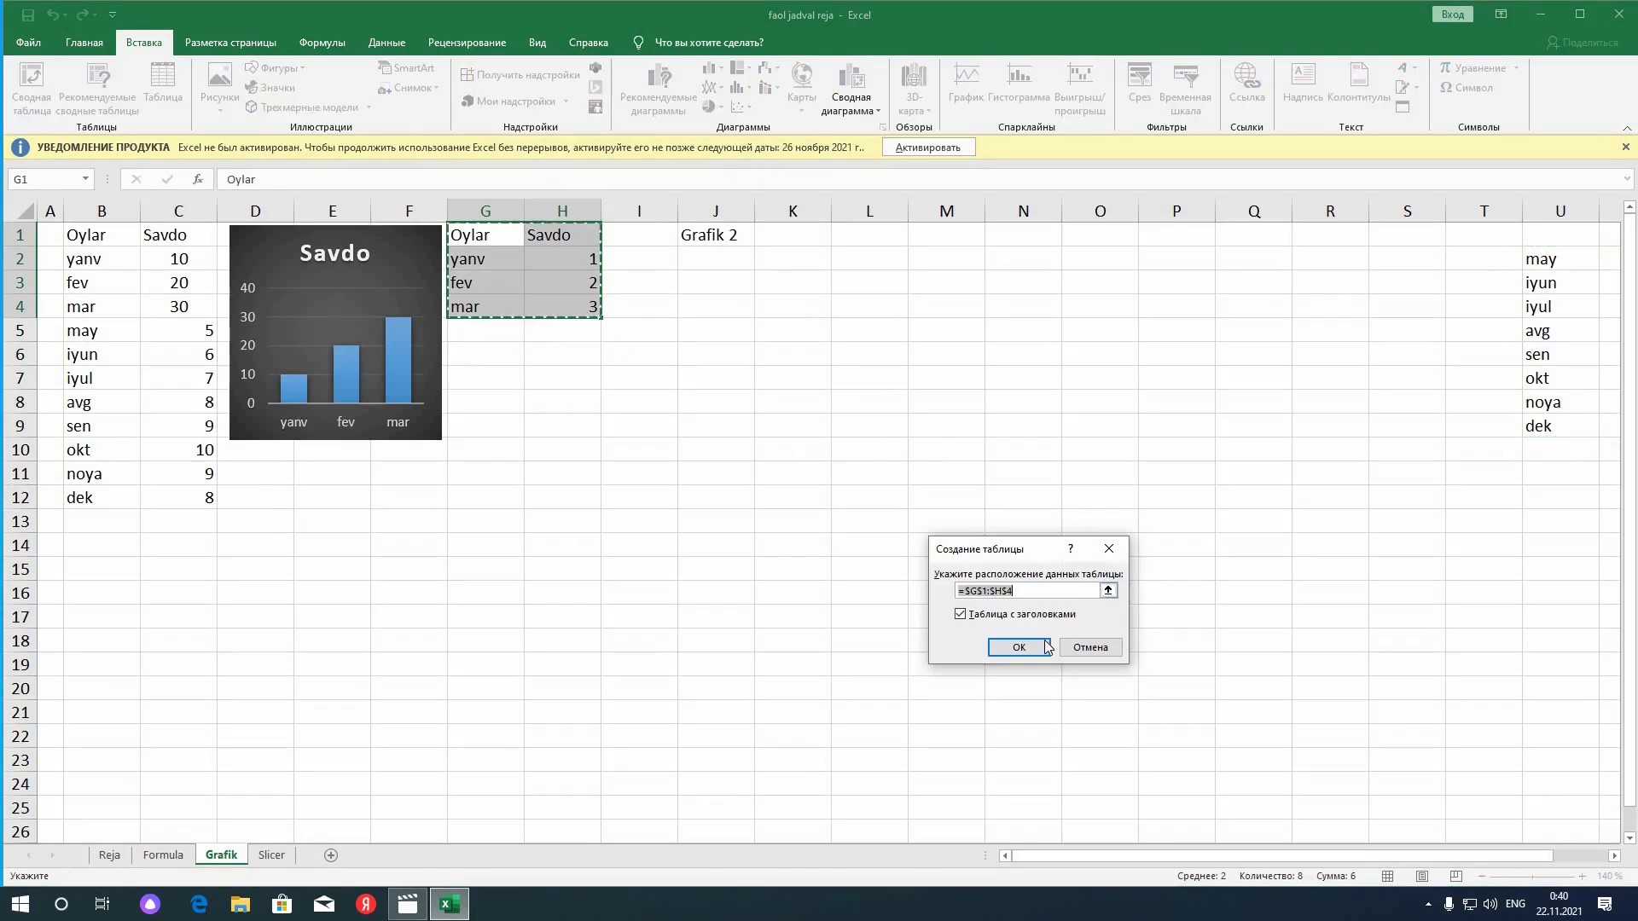
click(1002, 646)
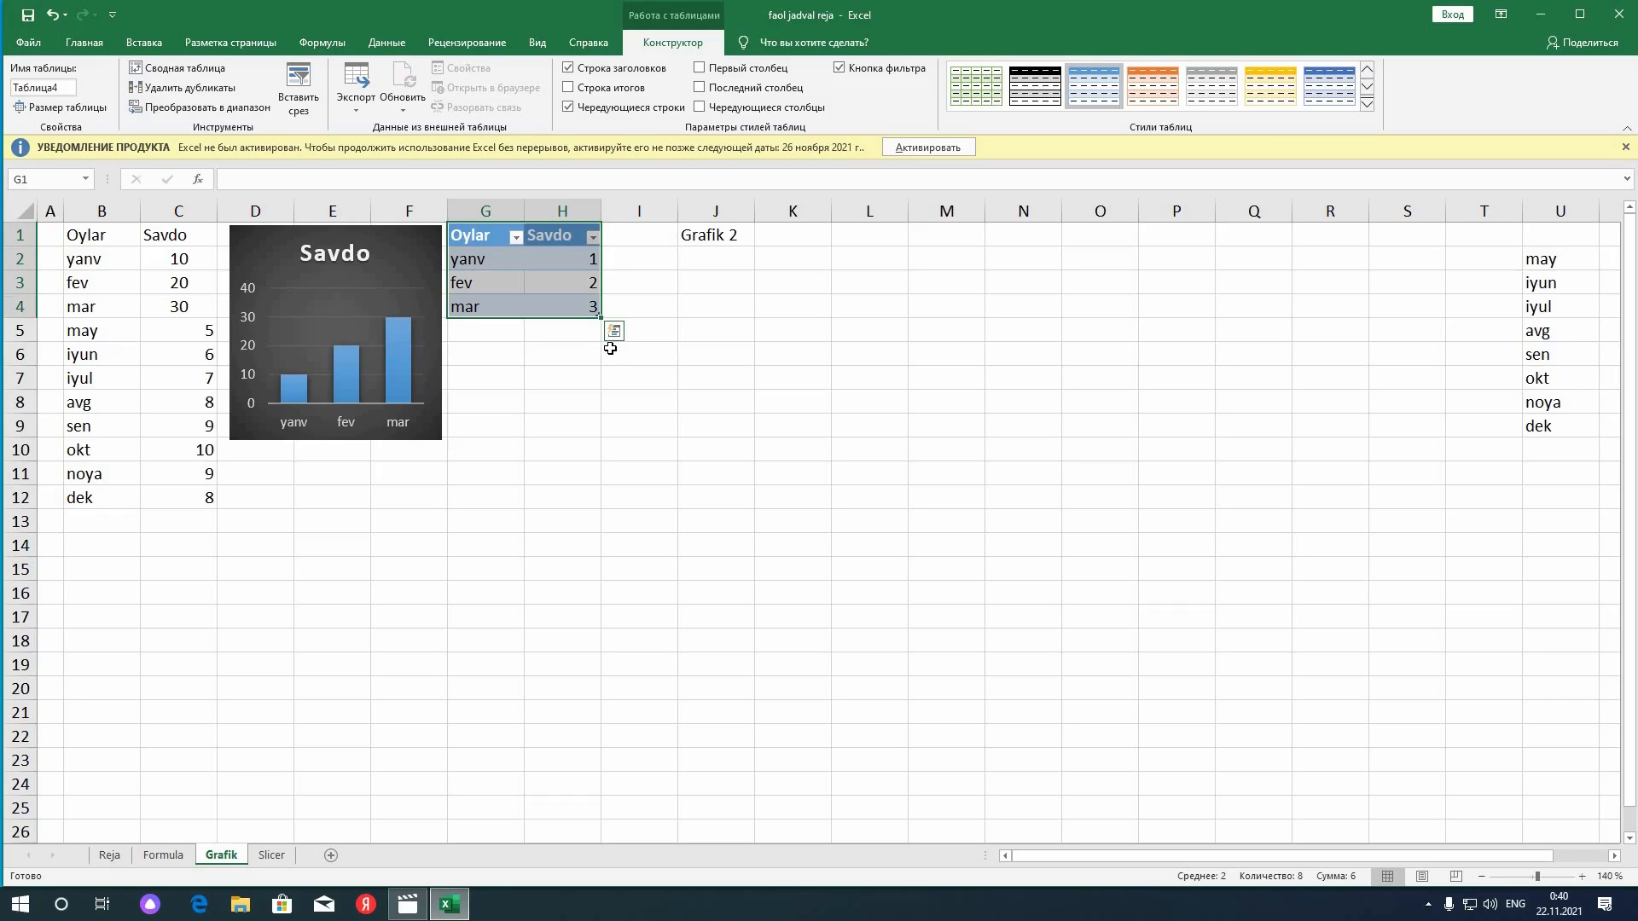
Copy the may–dek rows with their values from U2:V9
click(650, 364)
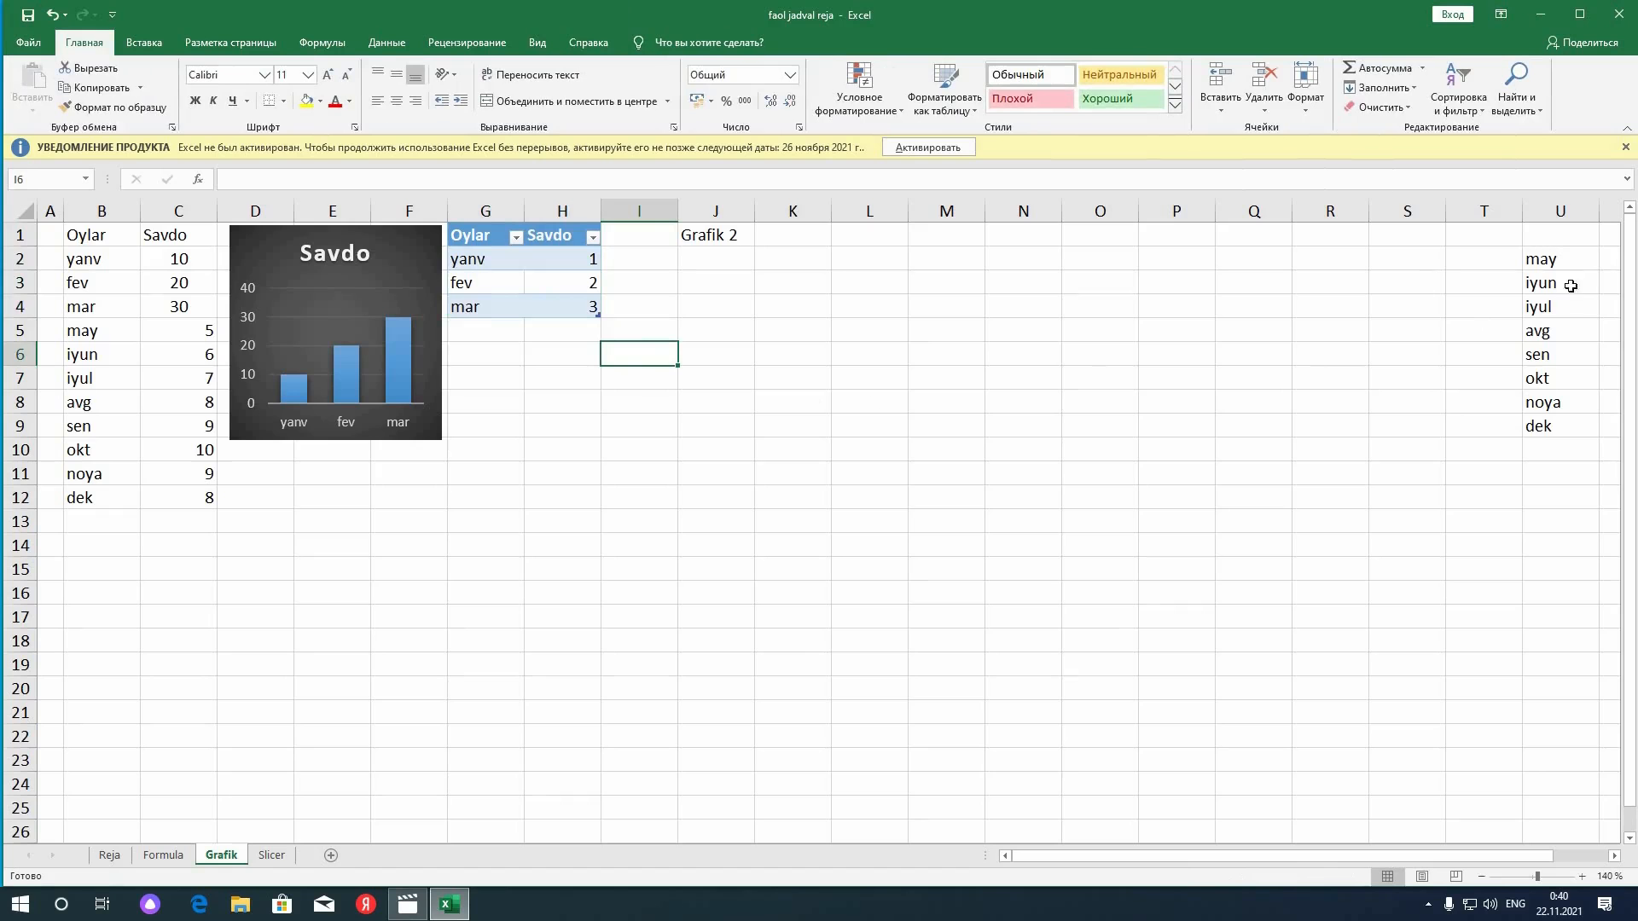
drag(1405, 856, 1476, 855)
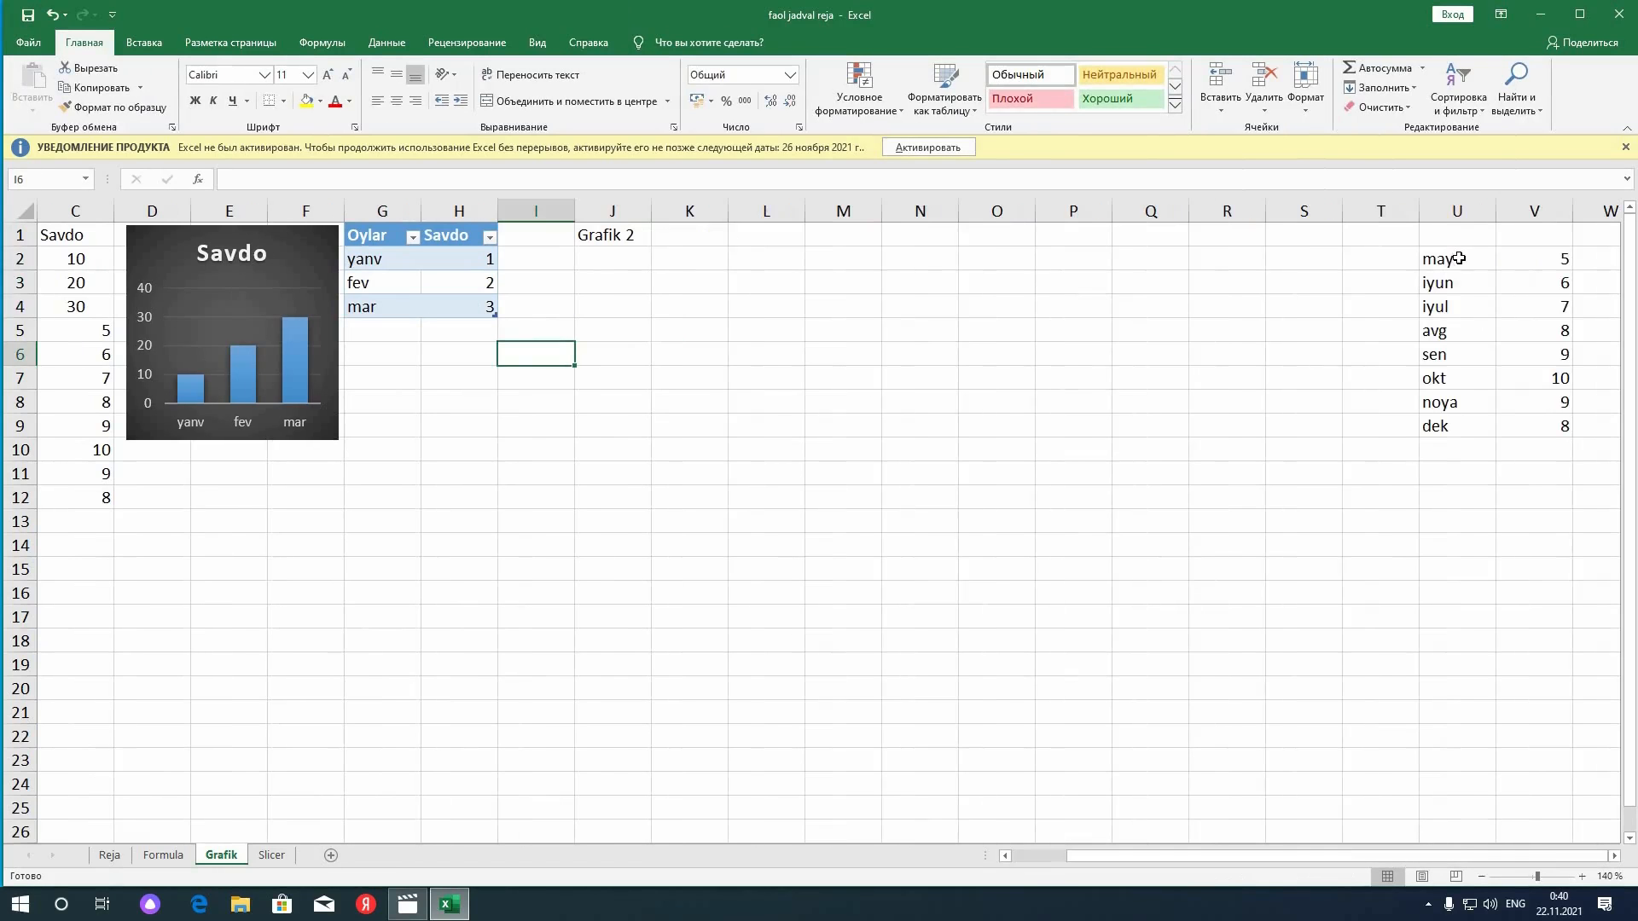
drag(1442, 259, 1561, 427)
key(ctrl+c)
Paste the copied may–dek rows directly below the Oylar/Savdo table from G5, and undo the paste
click(397, 330)
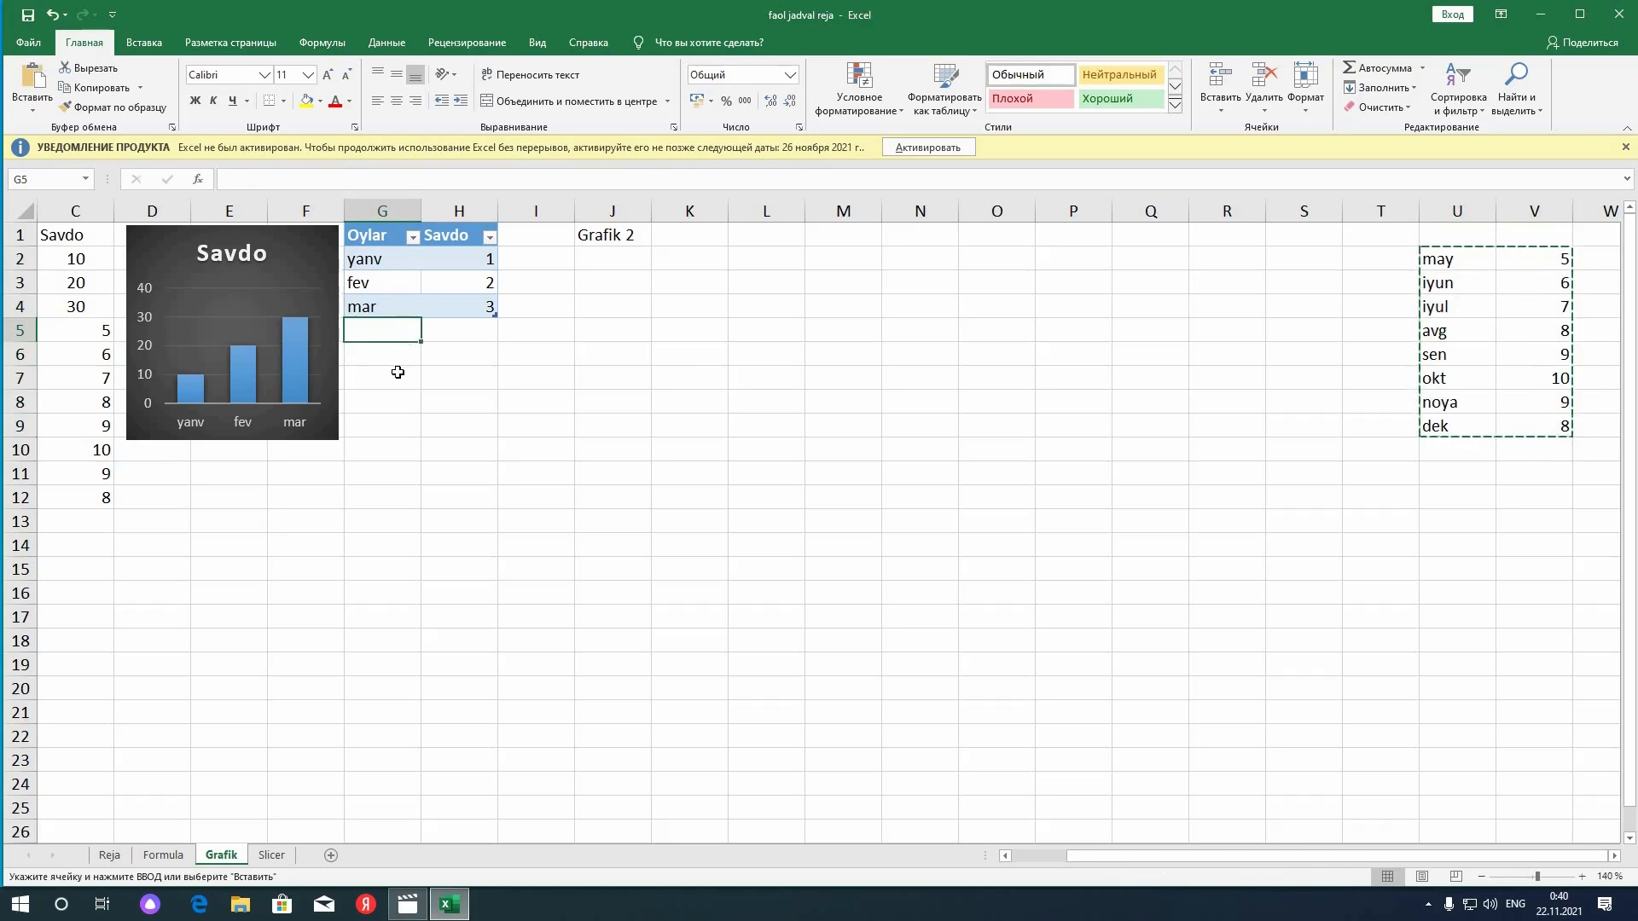
key(ctrl+v)
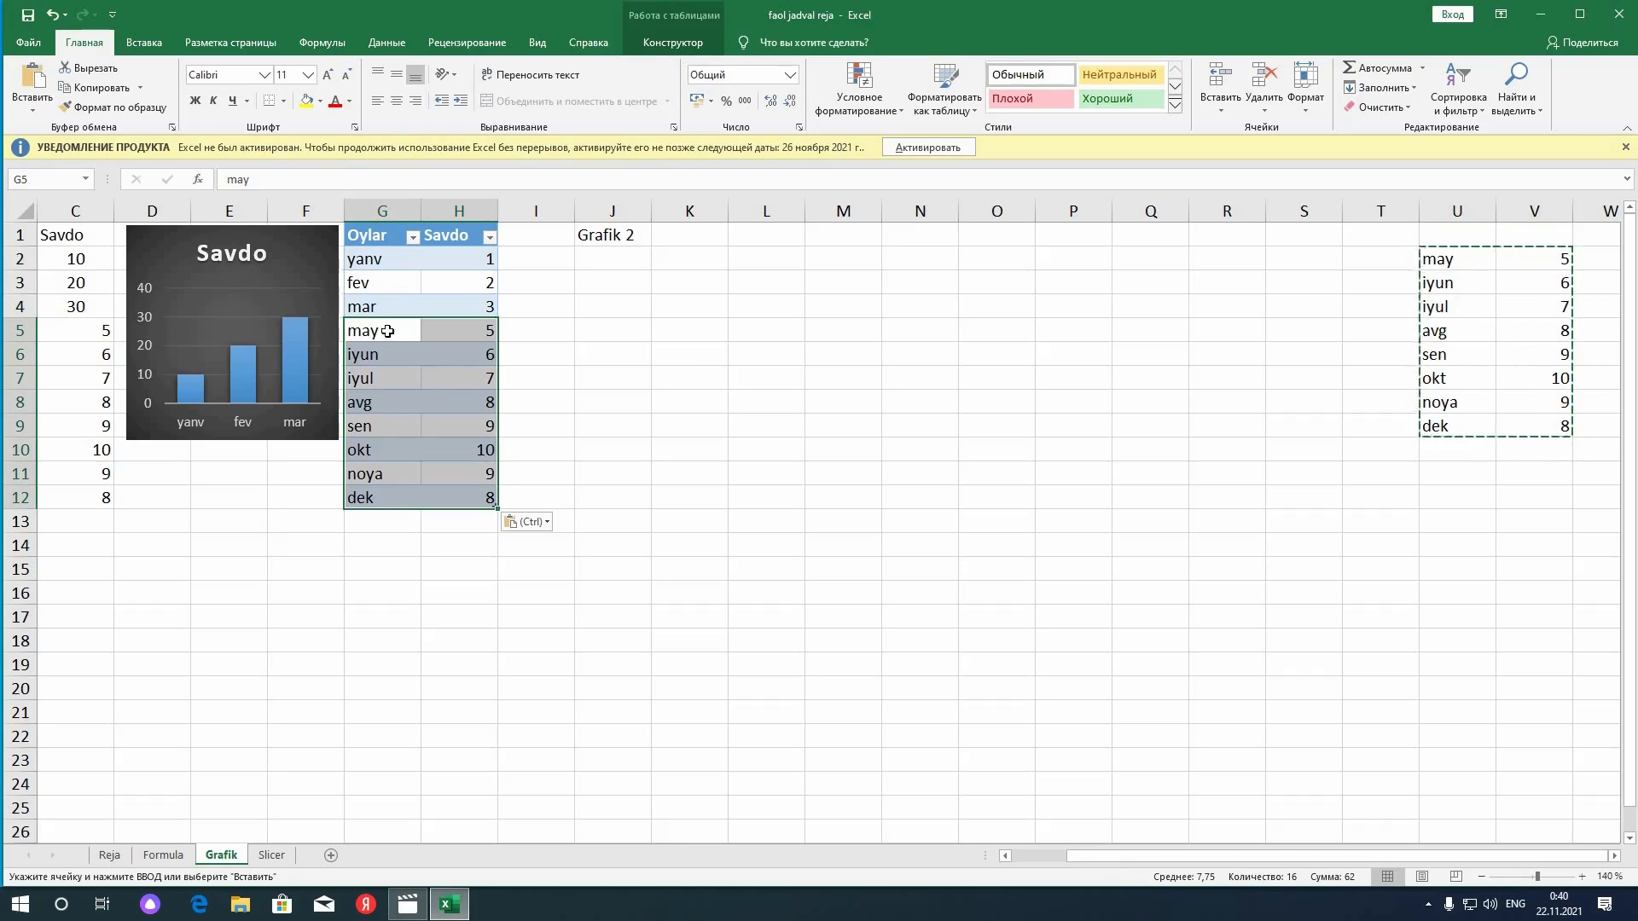
key(ctrl+z)
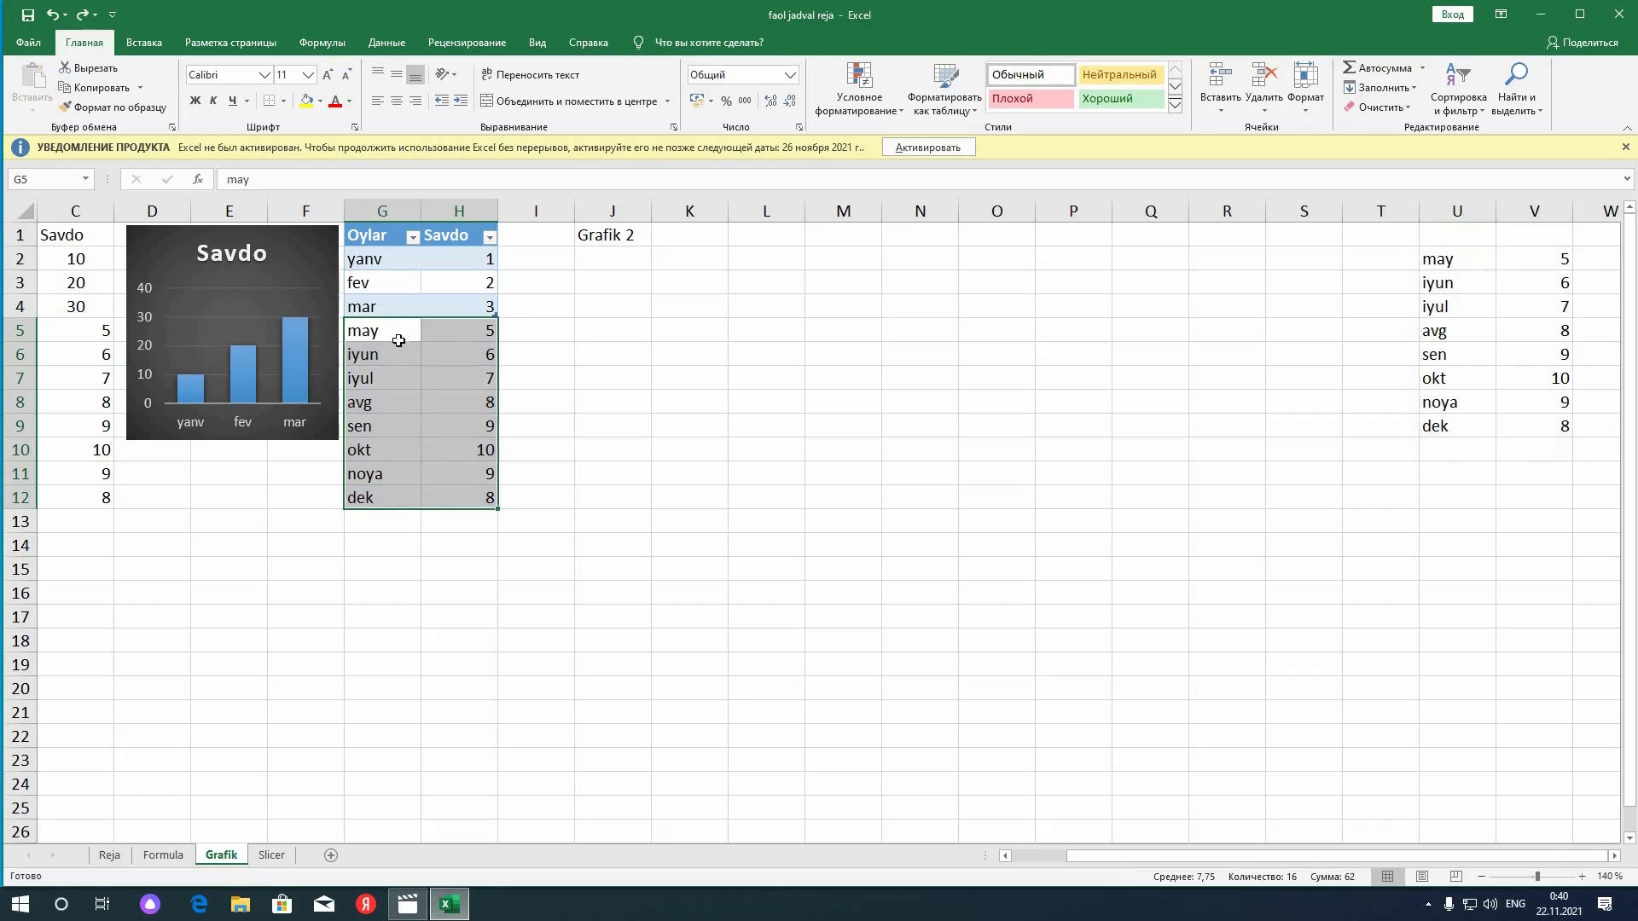
key(ctrl+z)
click(523, 343)
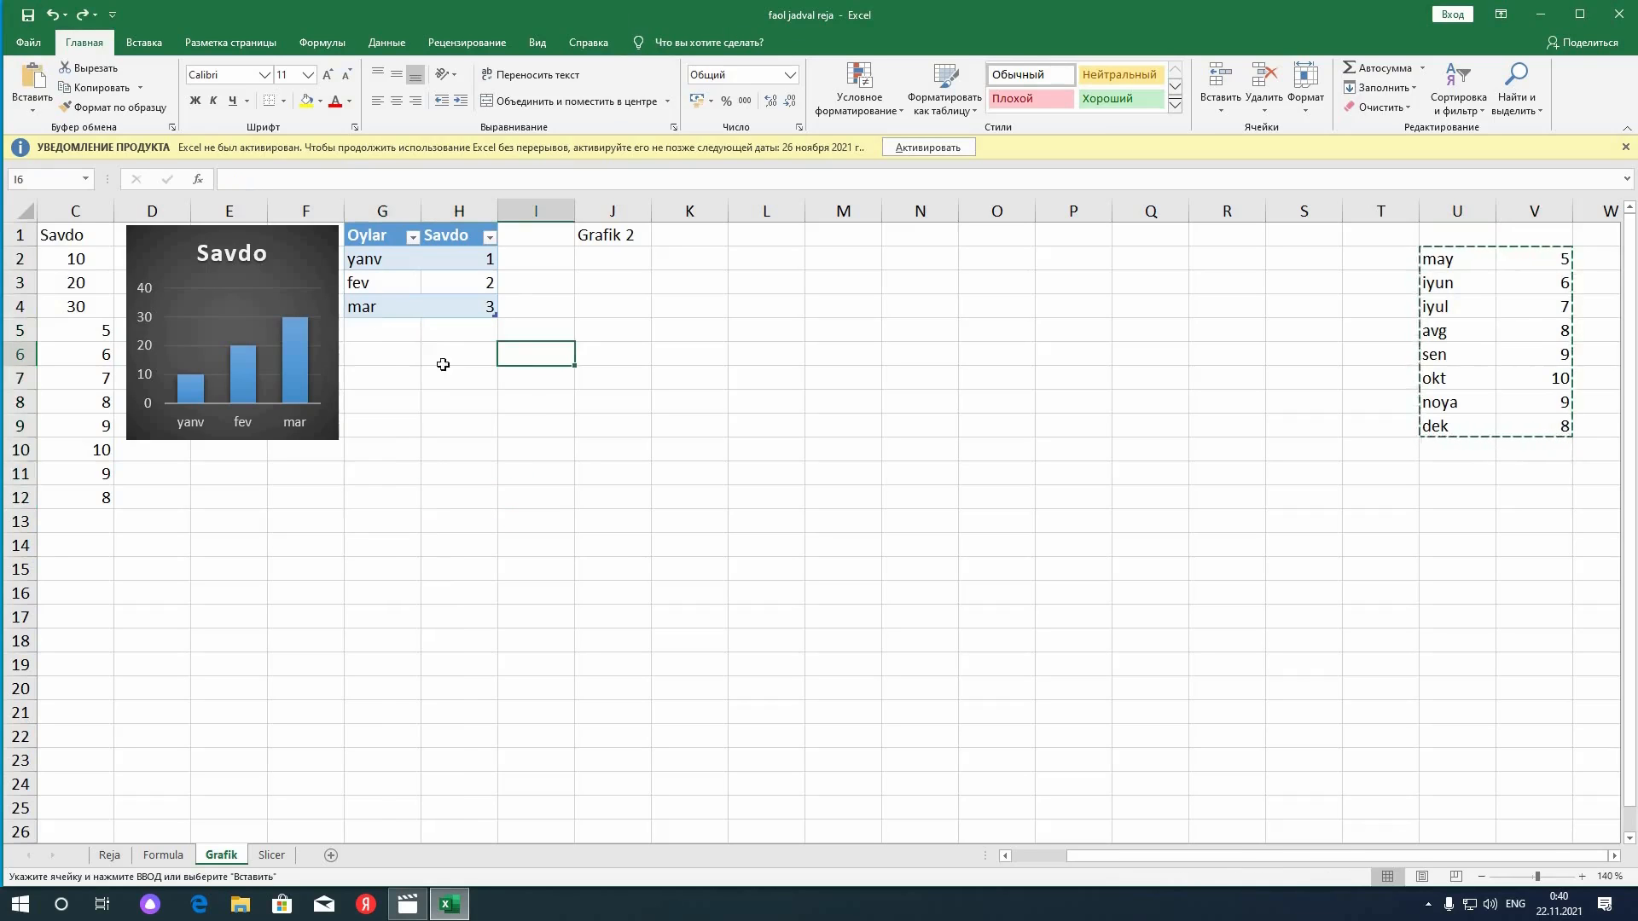
Insert the recommended clustered column chart for table range G1:H4, shrinking it to sit just beside the table
drag(377, 241, 459, 313)
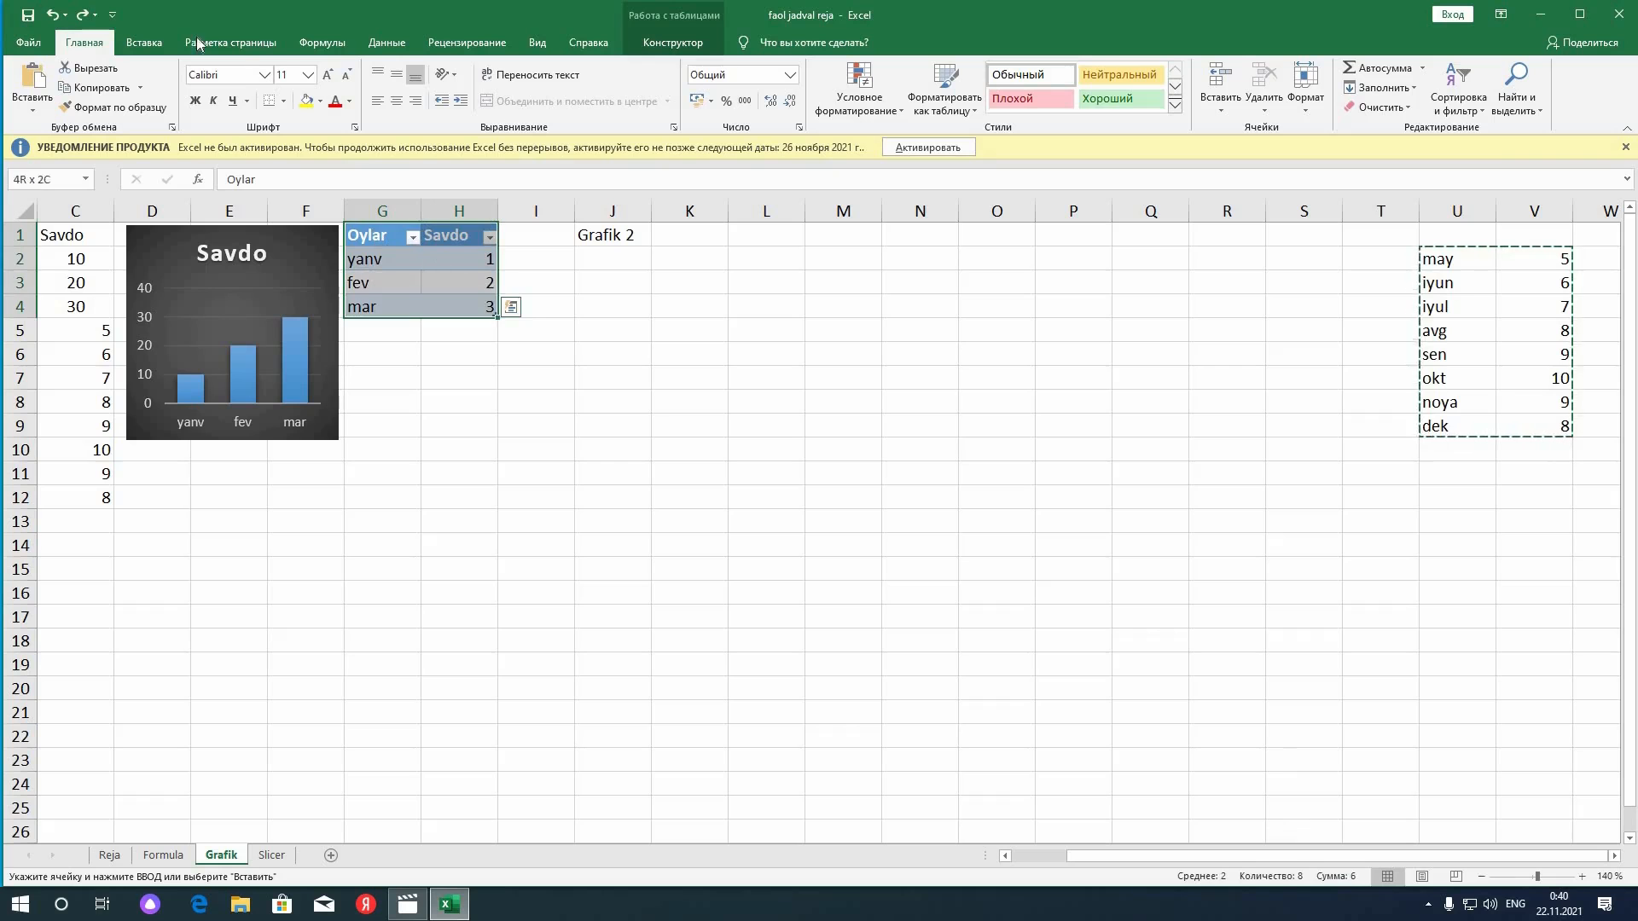
click(143, 42)
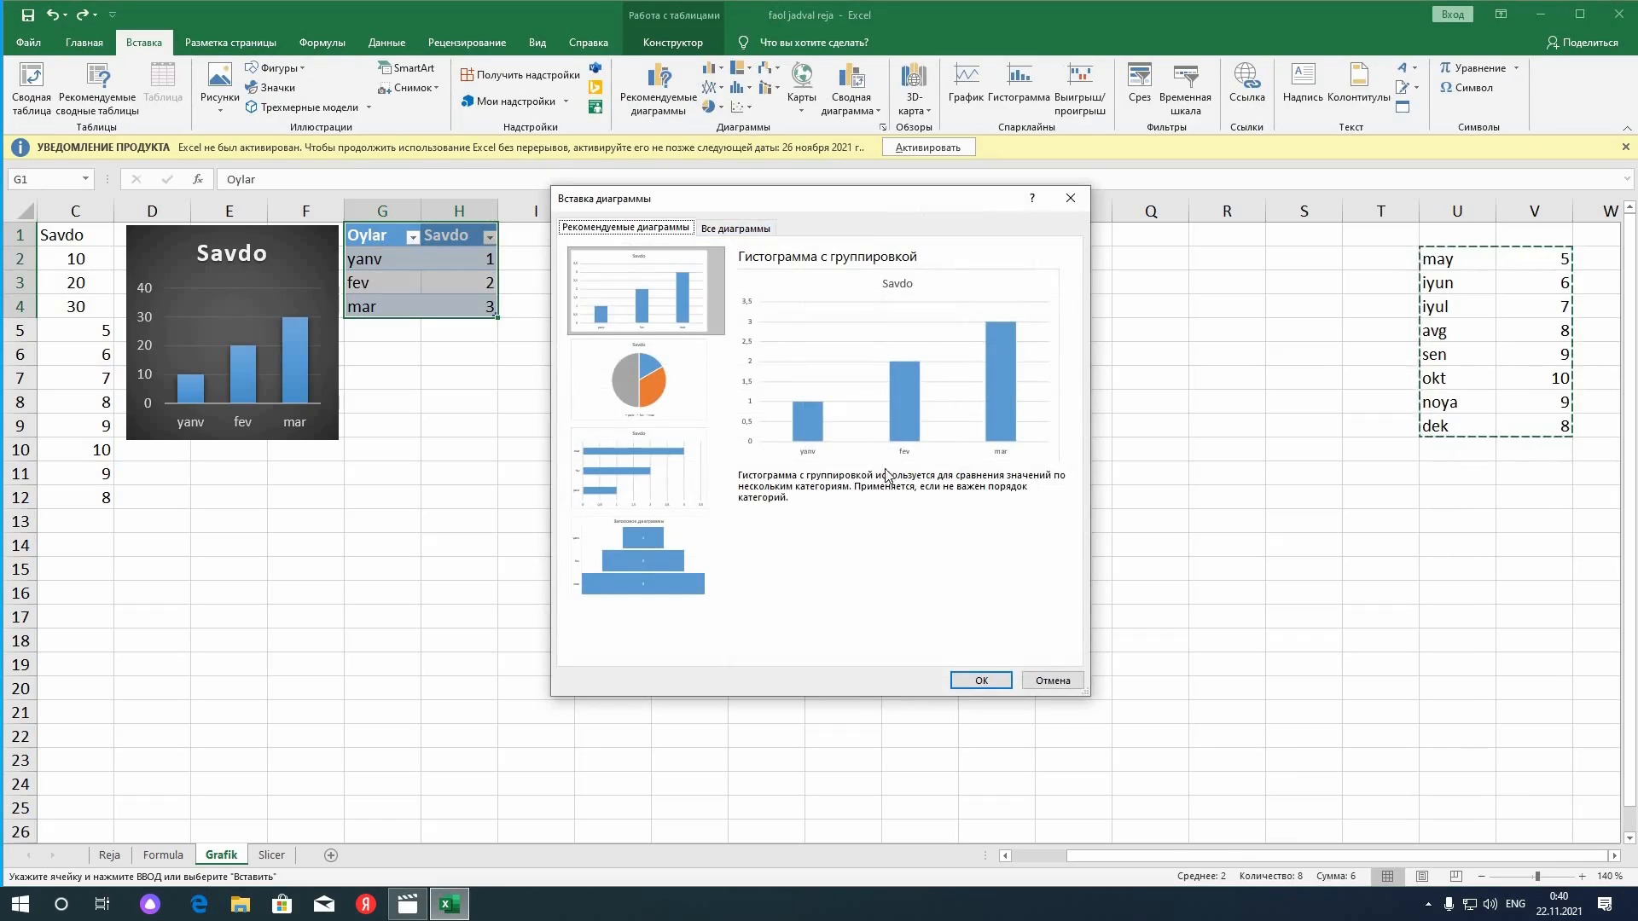
key(Return)
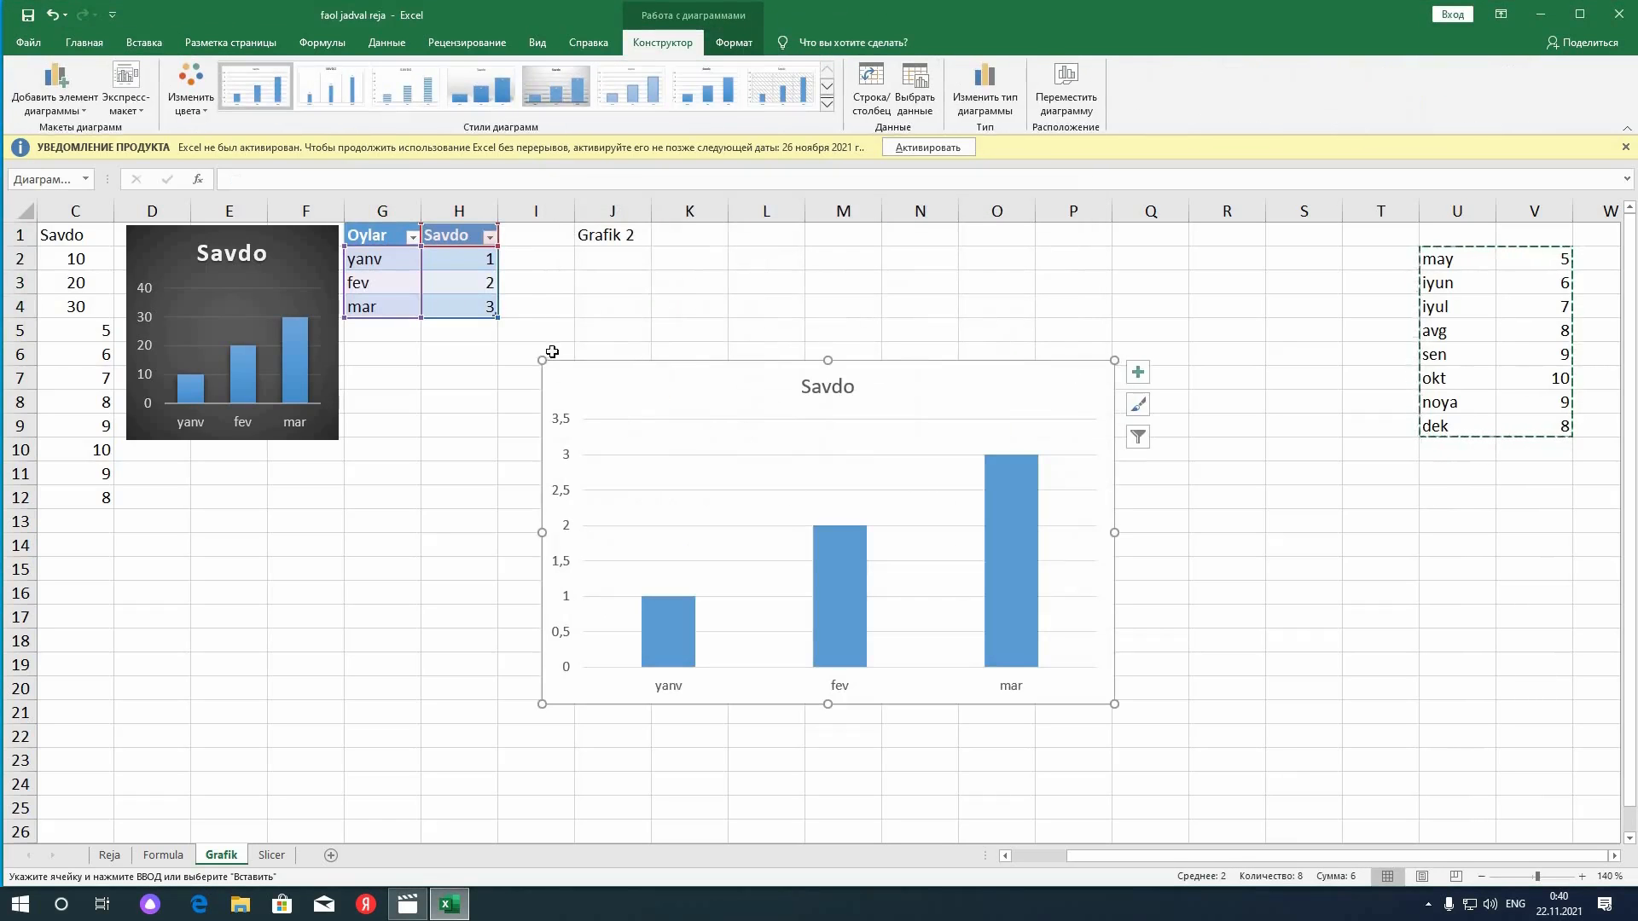
drag(848, 482, 981, 571)
drag(891, 522, 640, 247)
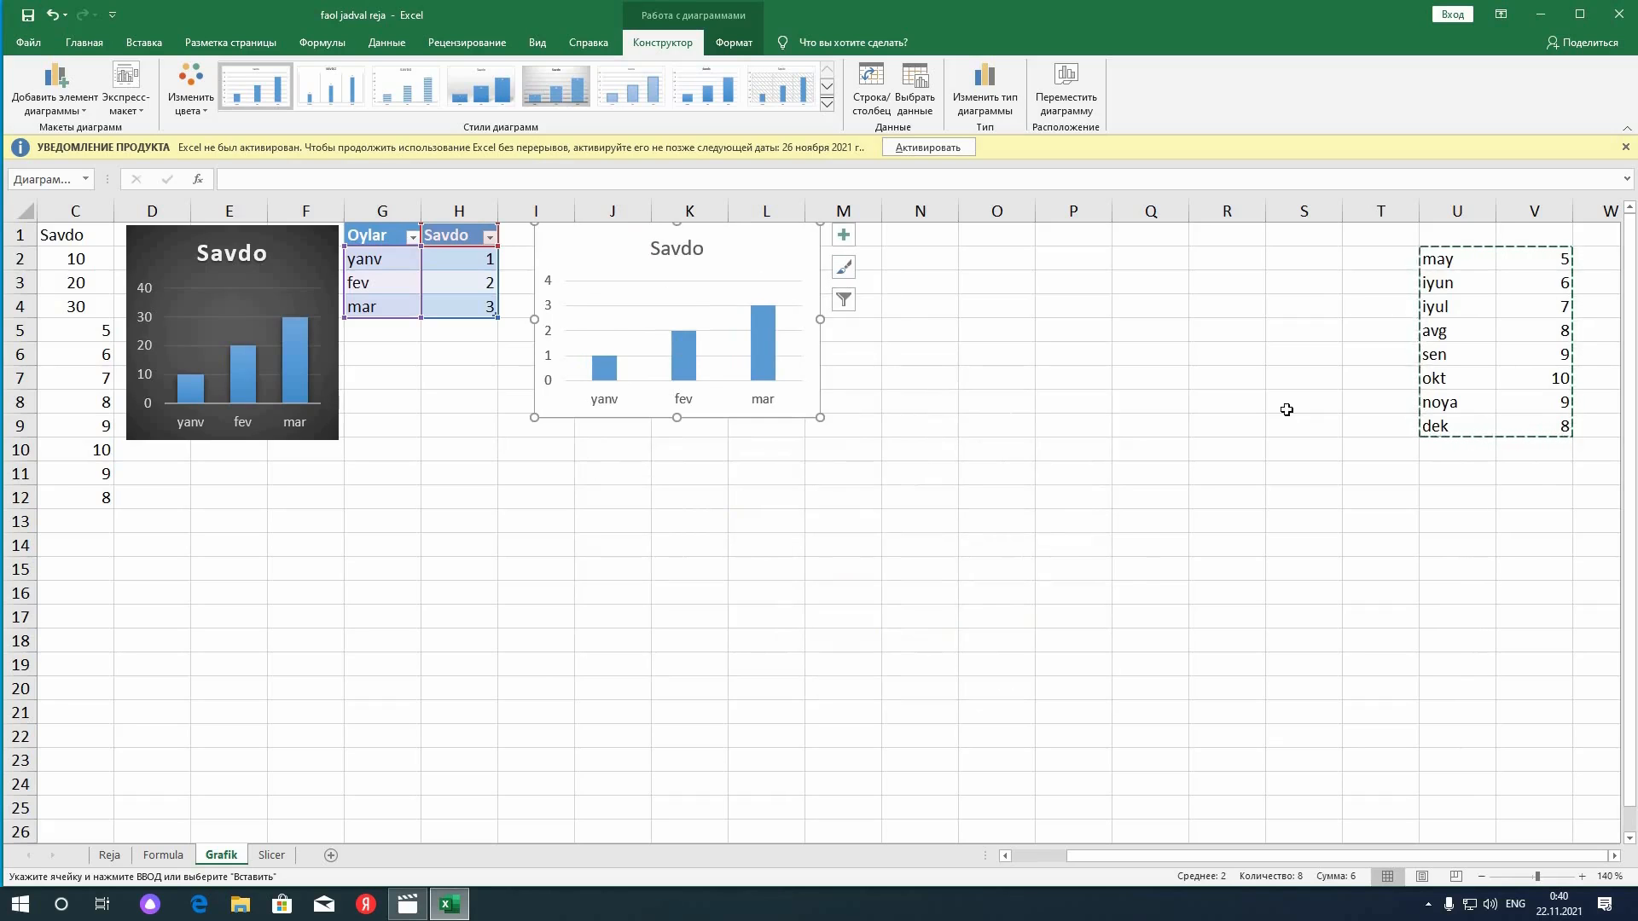
Append the copied may–dek rows to the table from G5, and enlarge its chart slightly so it reaches down to row 9
click(368, 333)
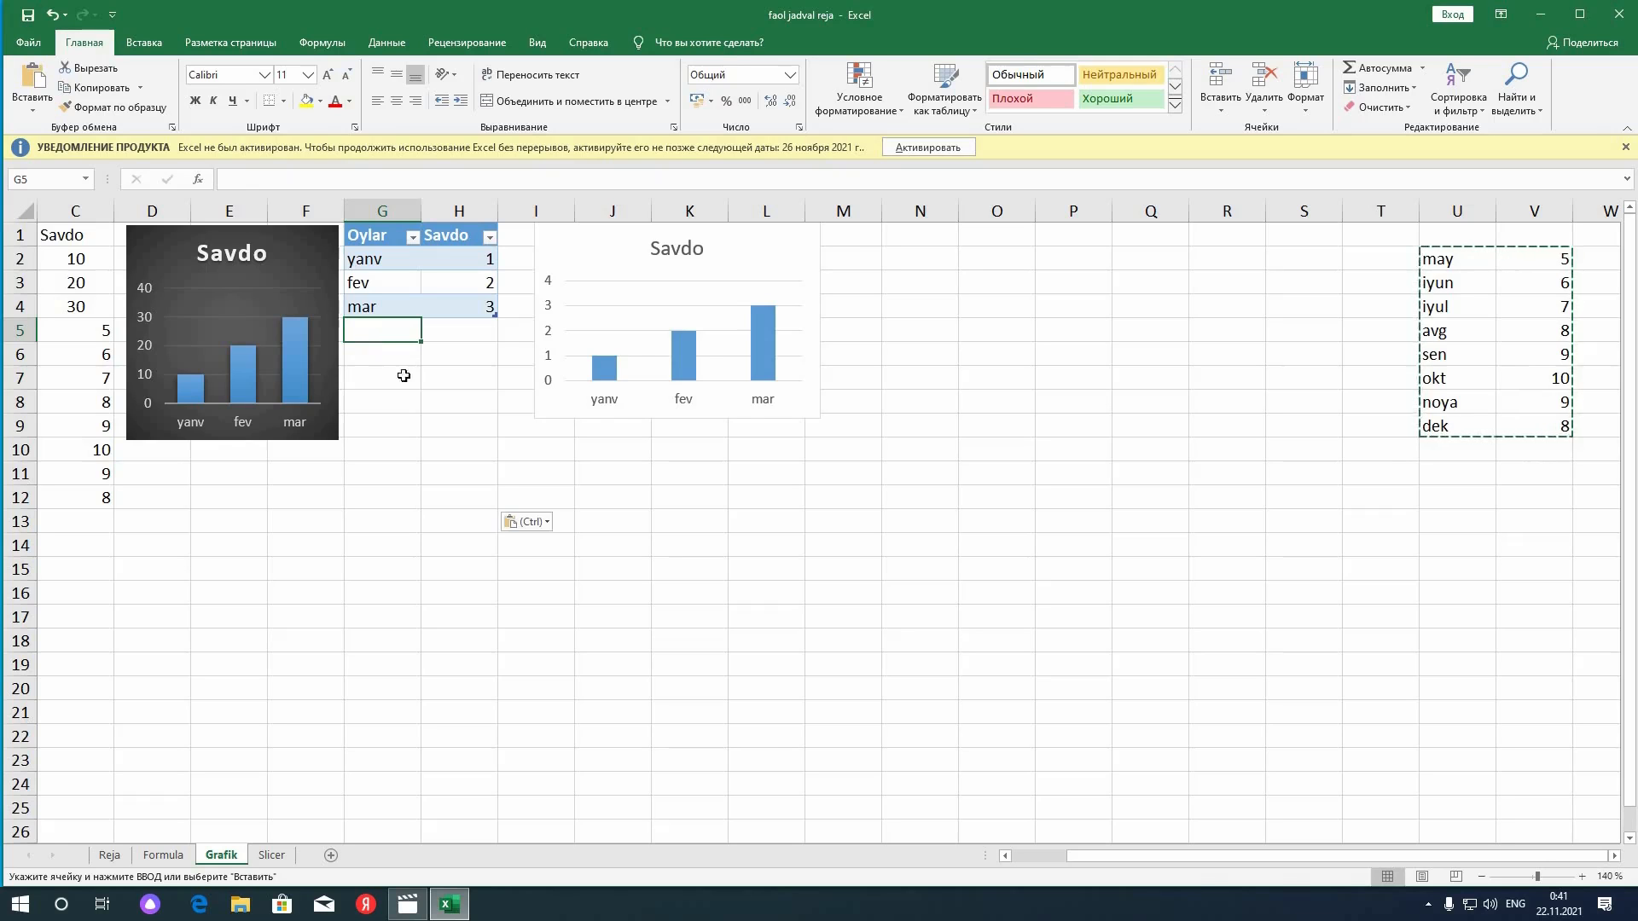
key(ctrl+v)
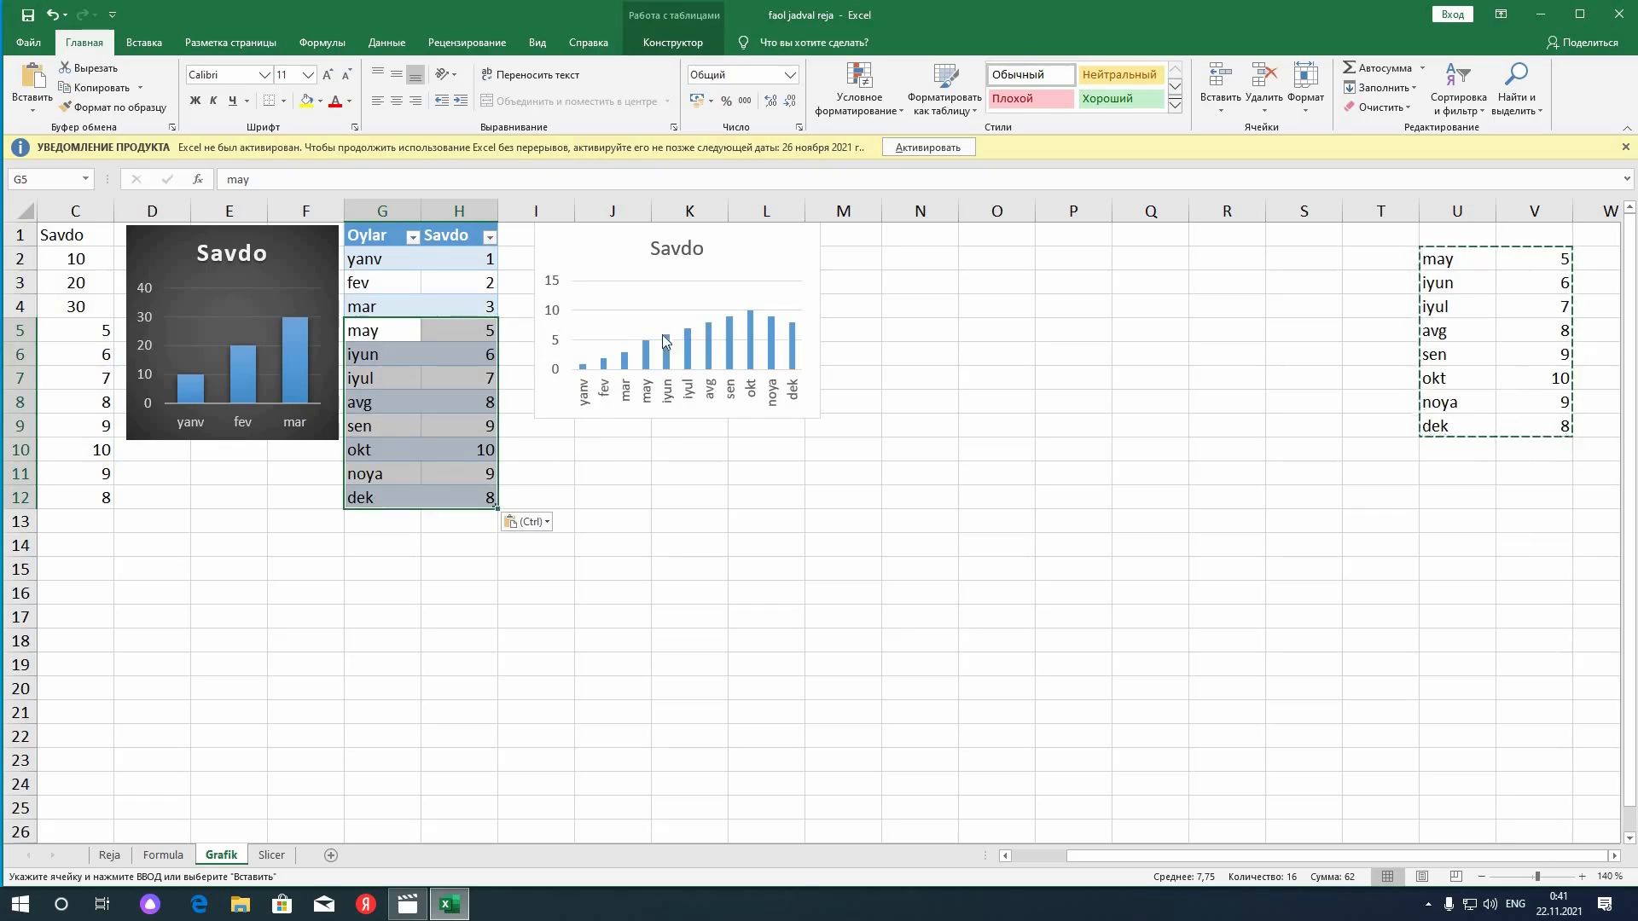
click(534, 415)
drag(533, 417, 518, 441)
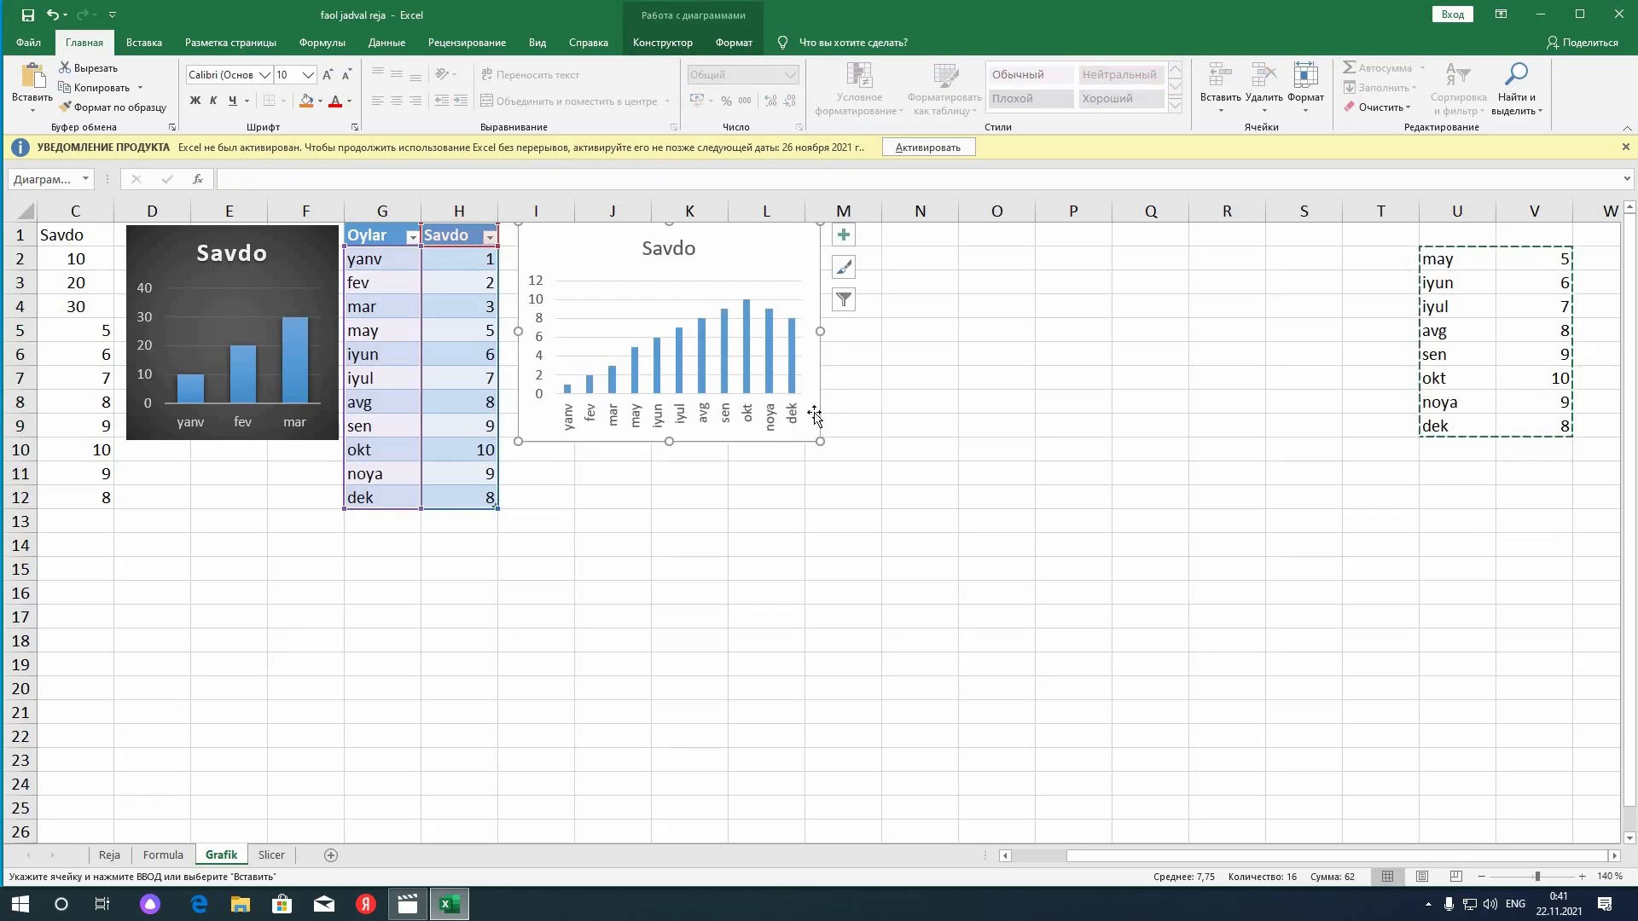
drag(885, 465, 890, 452)
click(954, 334)
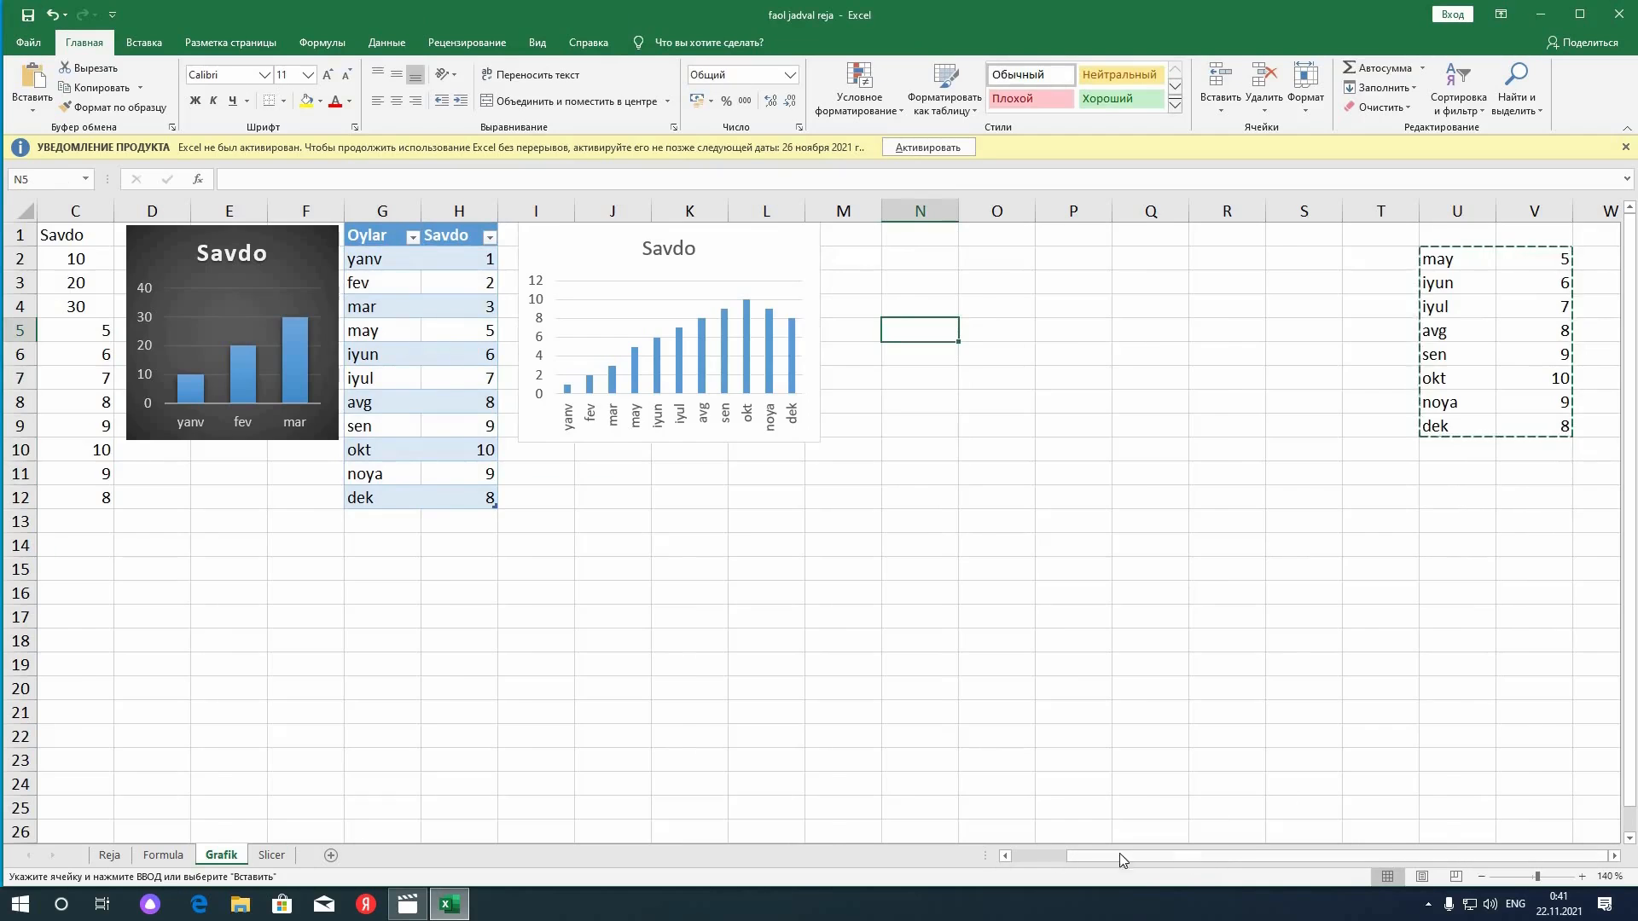
drag(1182, 858, 1054, 860)
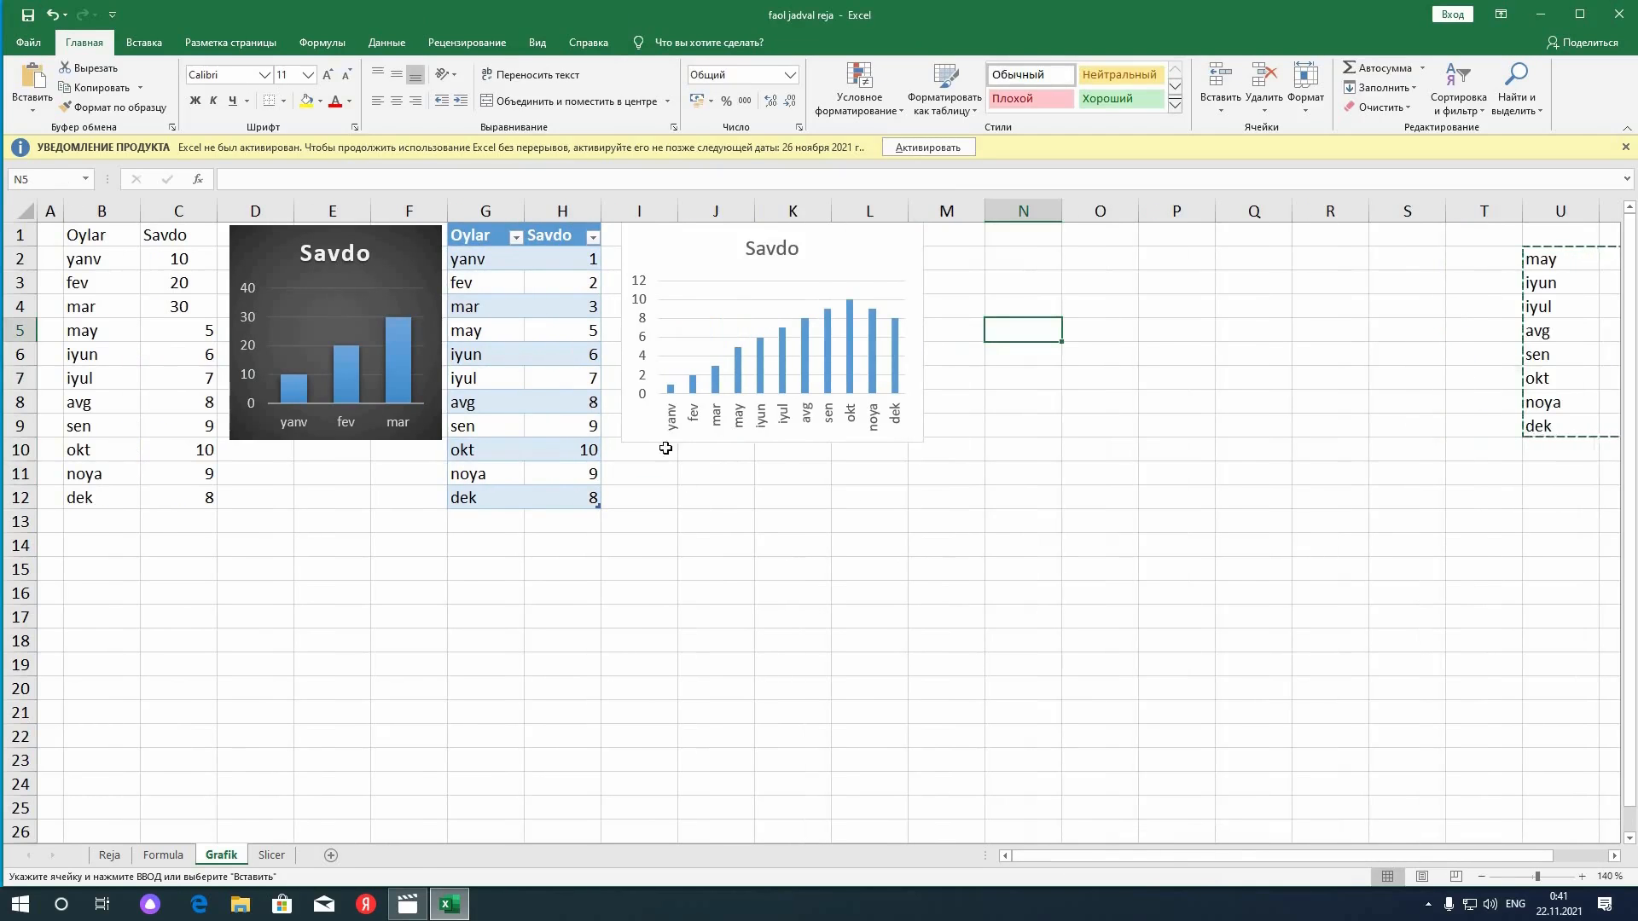
Toggle the total row of the Oylar/Savdo table on and off a few times, leaving it turned on
click(562, 310)
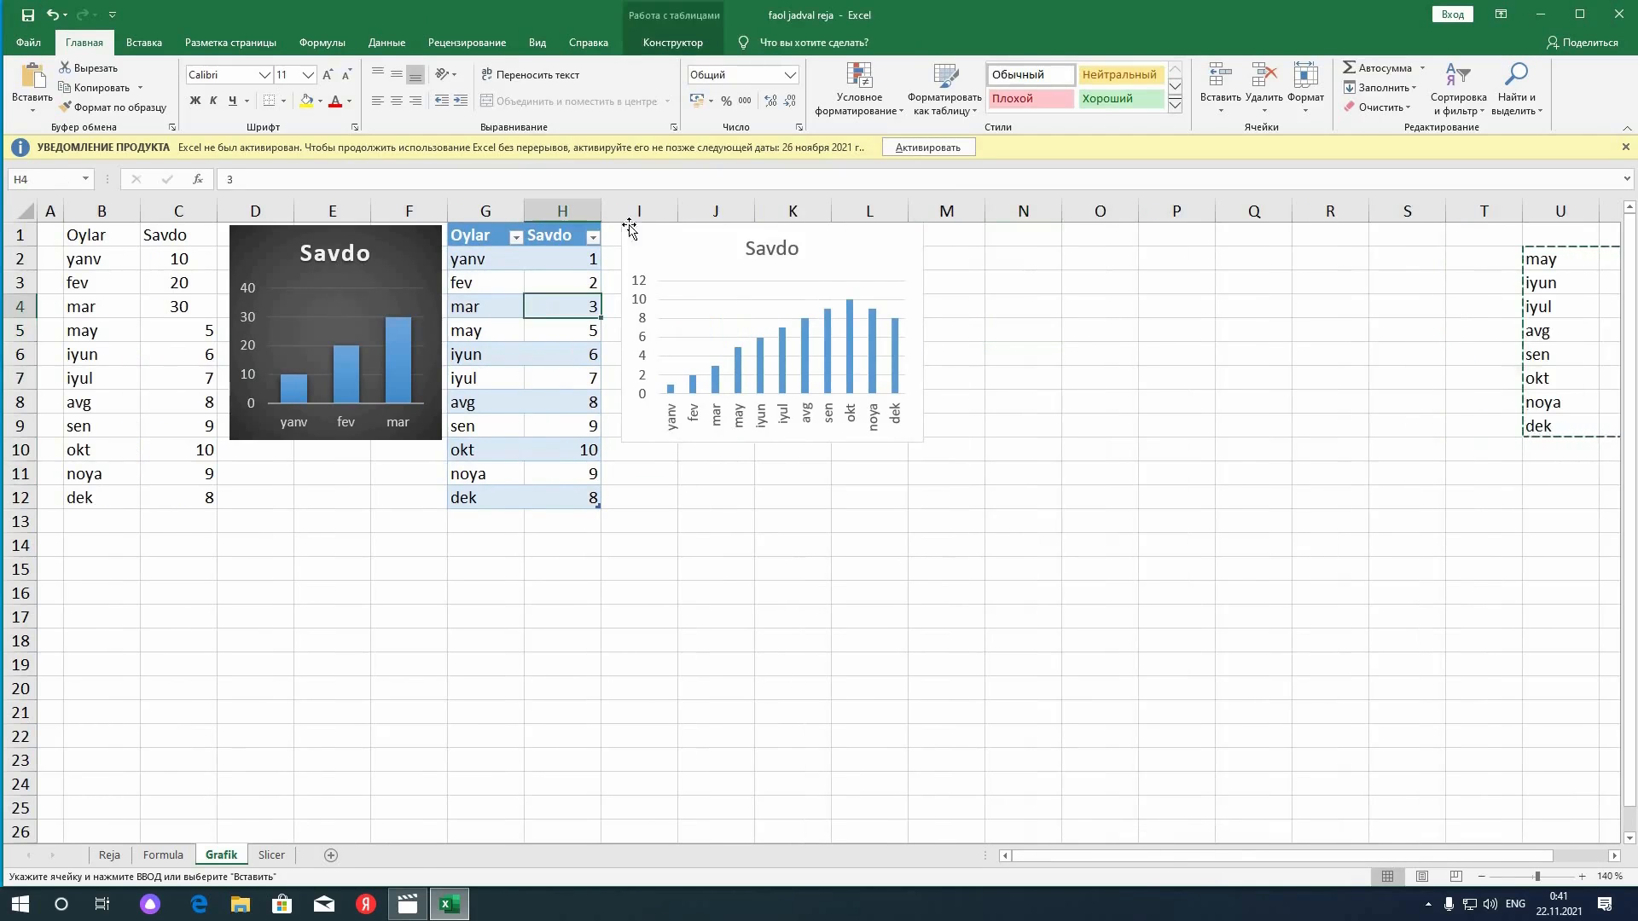
click(685, 45)
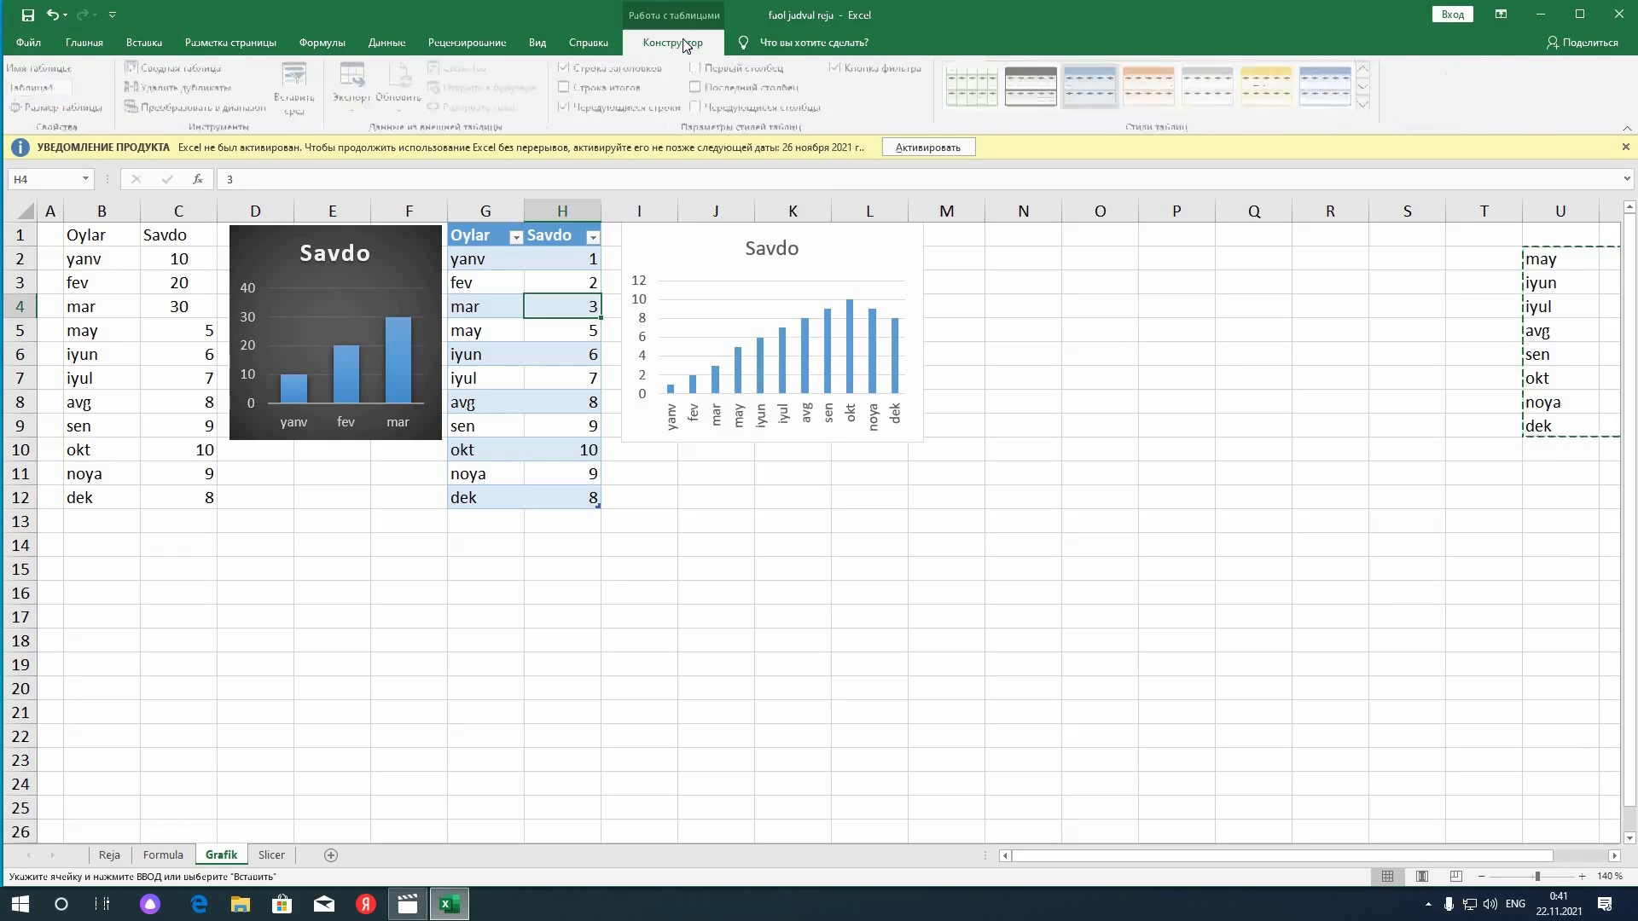
click(569, 89)
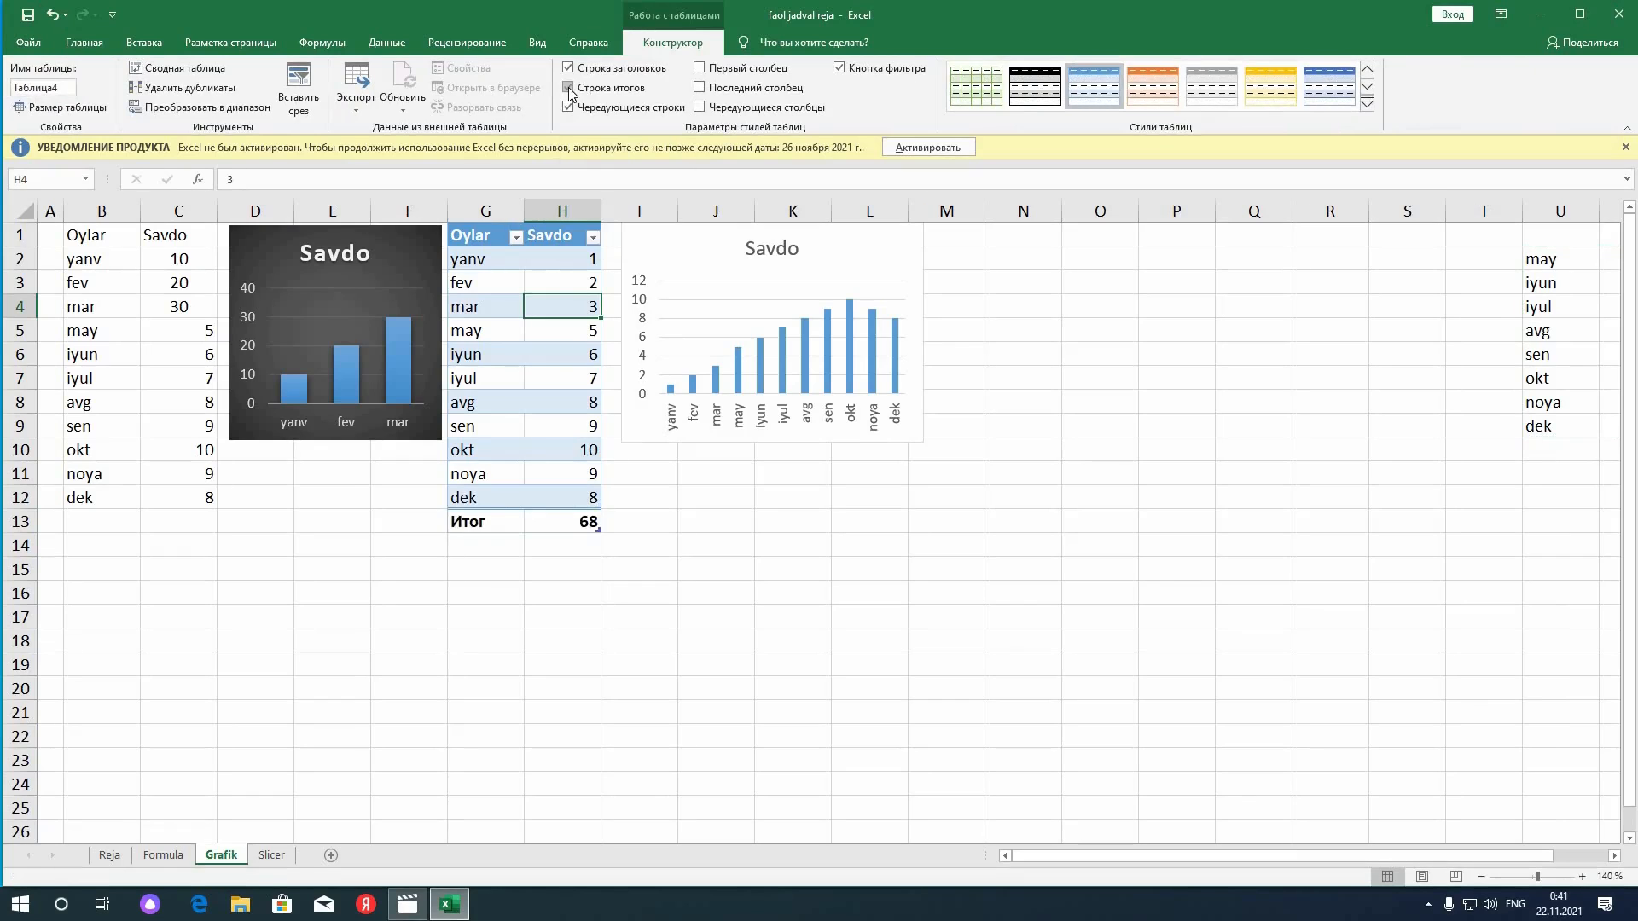
click(569, 88)
click(569, 89)
click(569, 88)
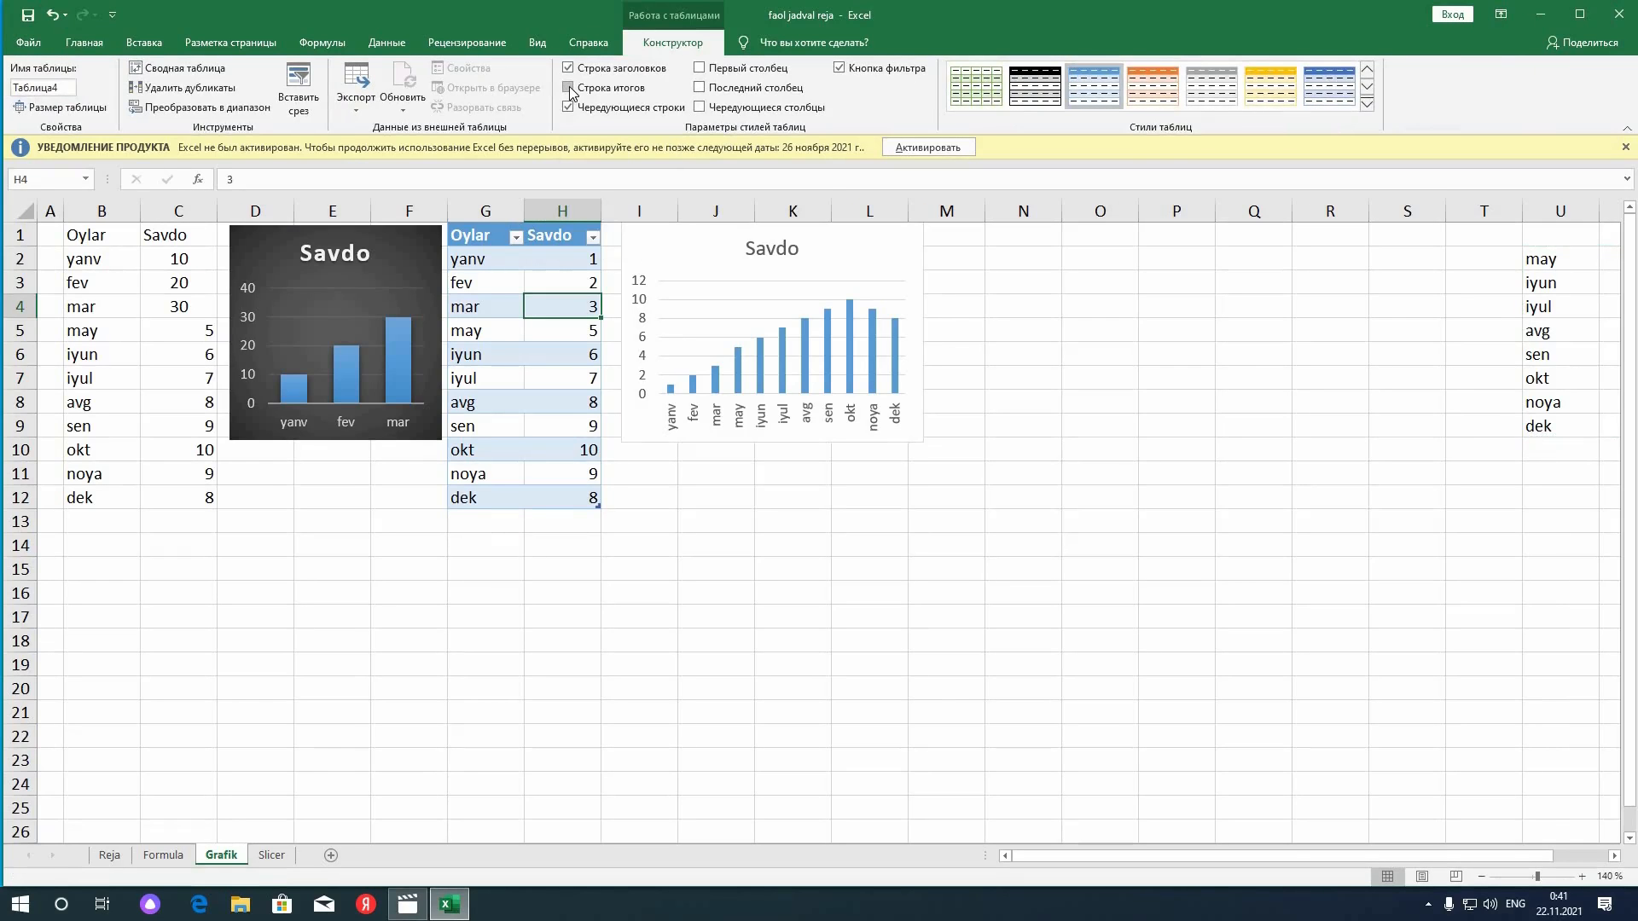
click(569, 89)
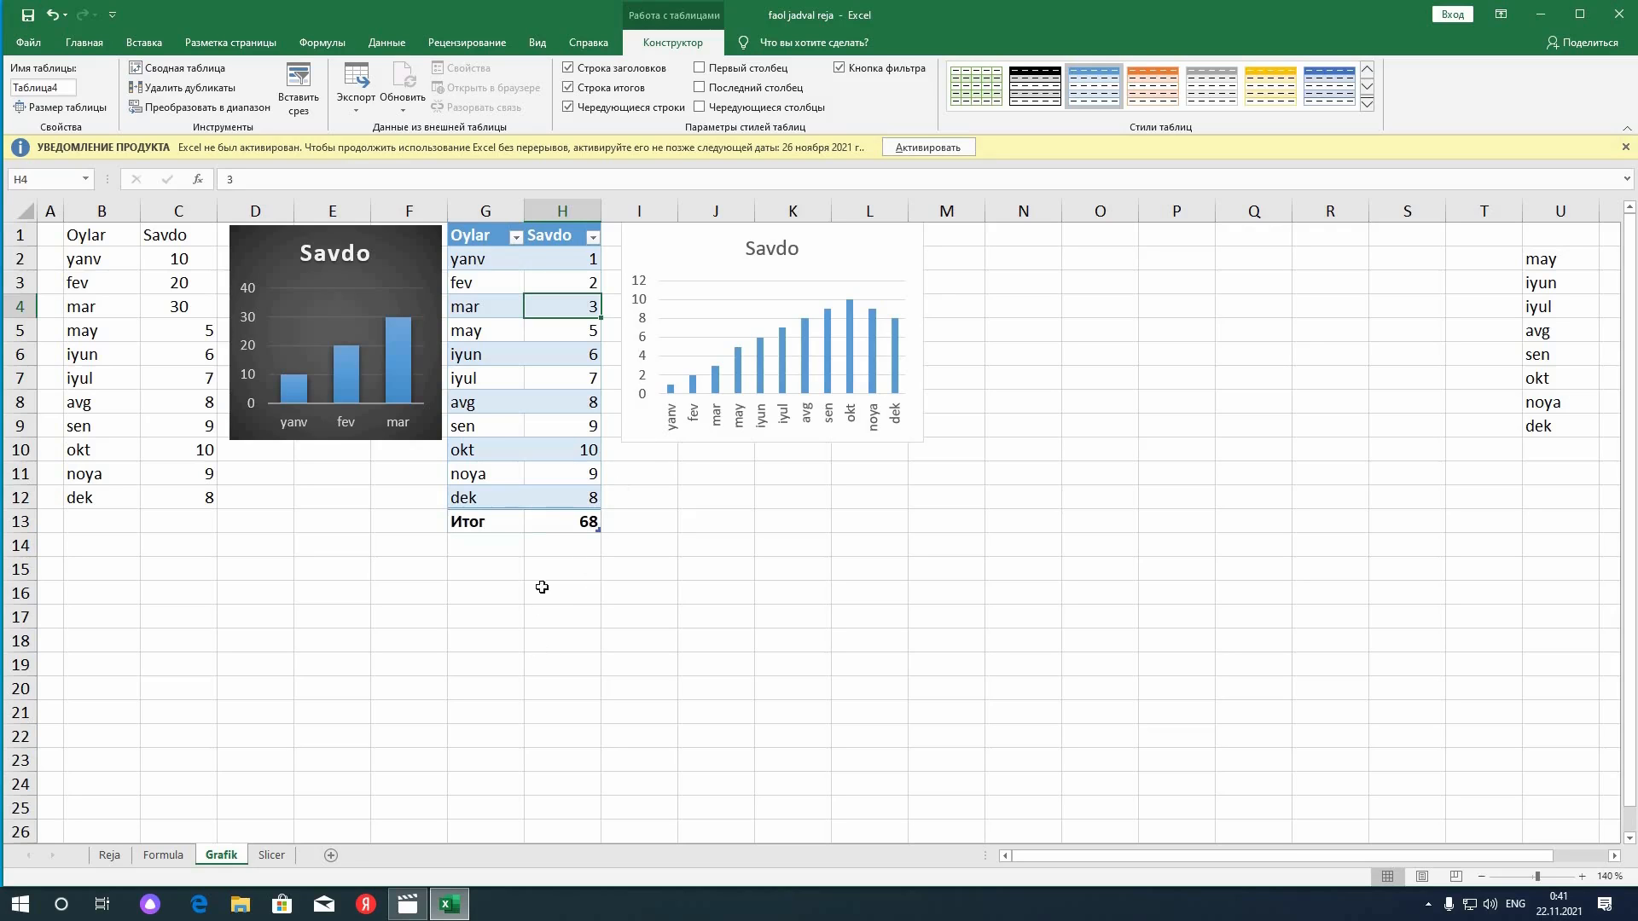
Set the Savdo column's total in H13 to Максимум, and clear it with Нет
click(547, 529)
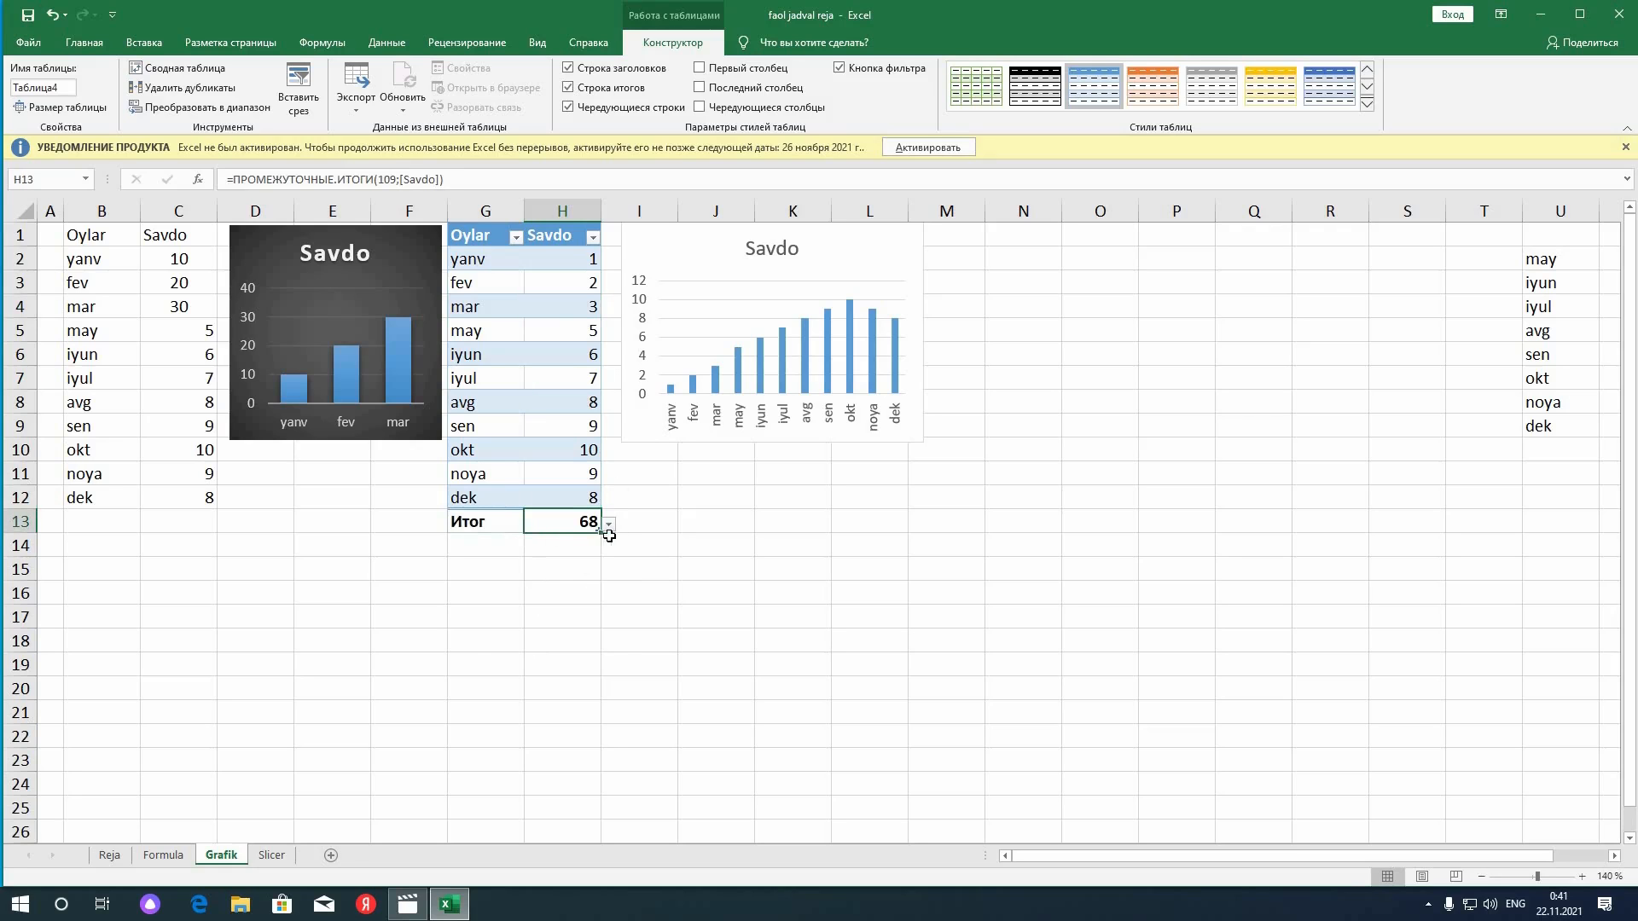
click(607, 524)
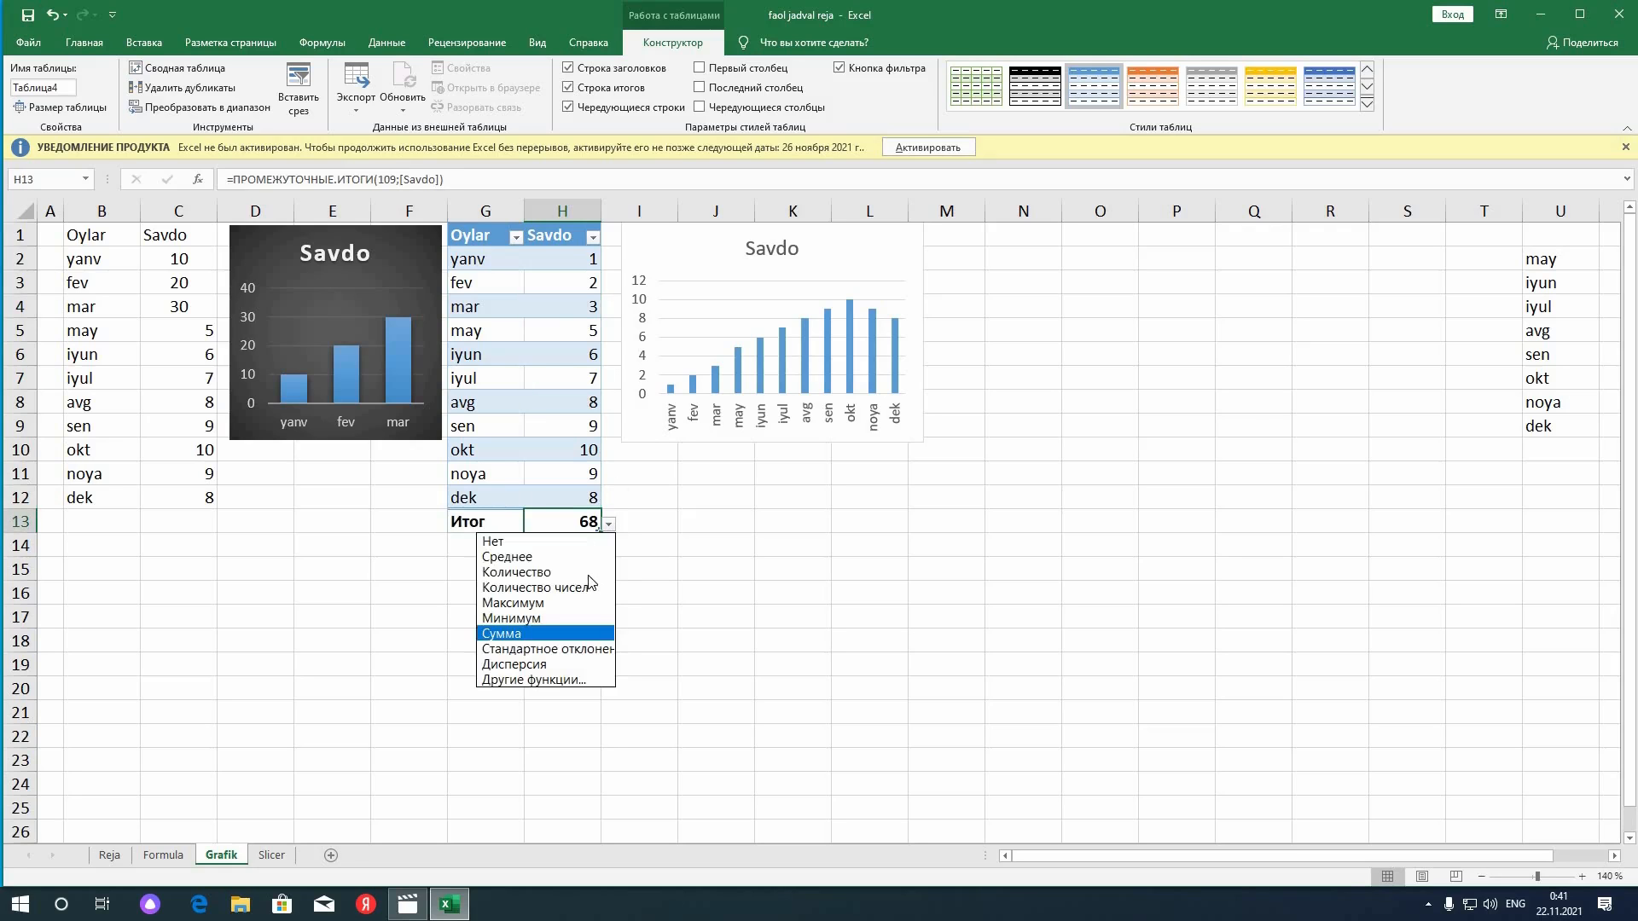
click(528, 602)
click(609, 524)
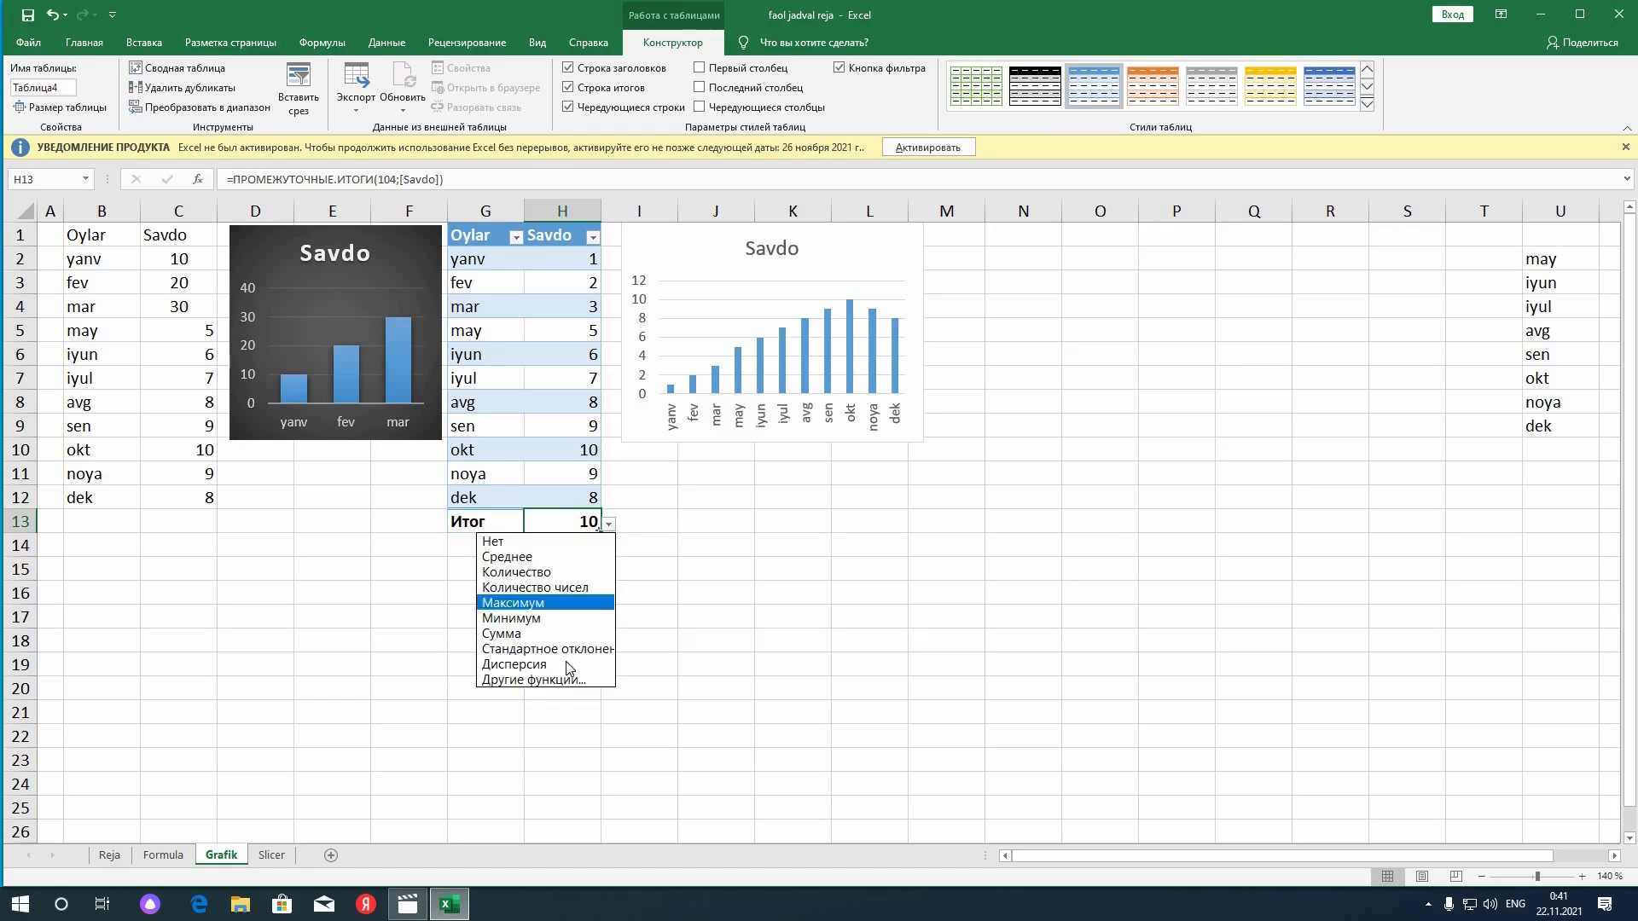
click(599, 540)
Set the Savdo column's total in H13 to Количество
click(616, 527)
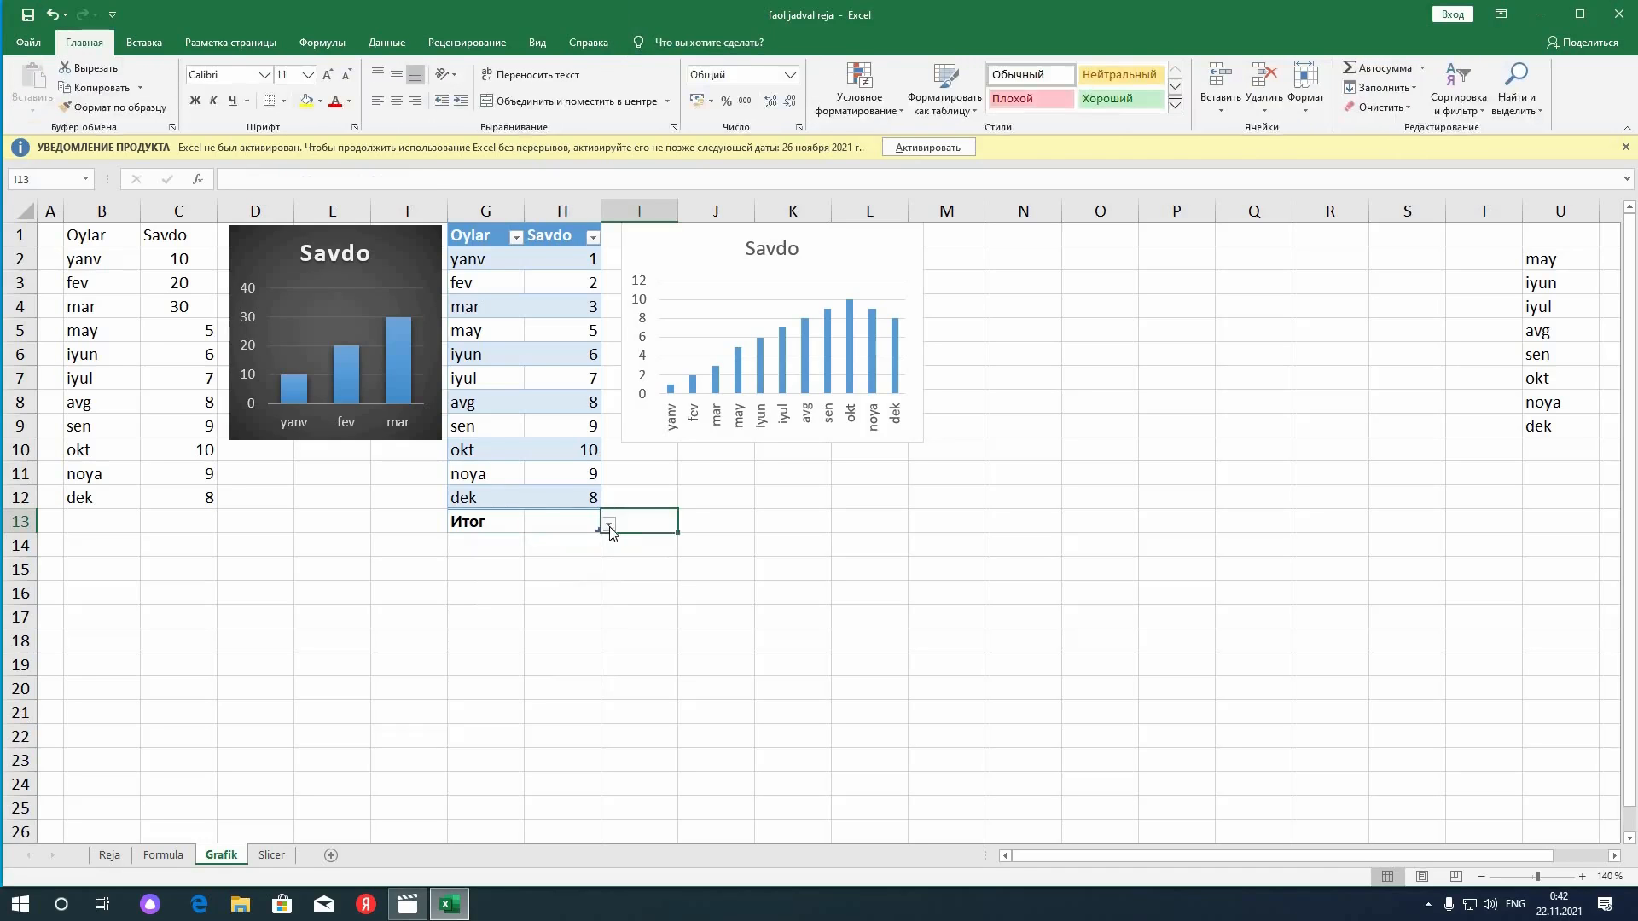
click(602, 527)
click(609, 524)
click(580, 581)
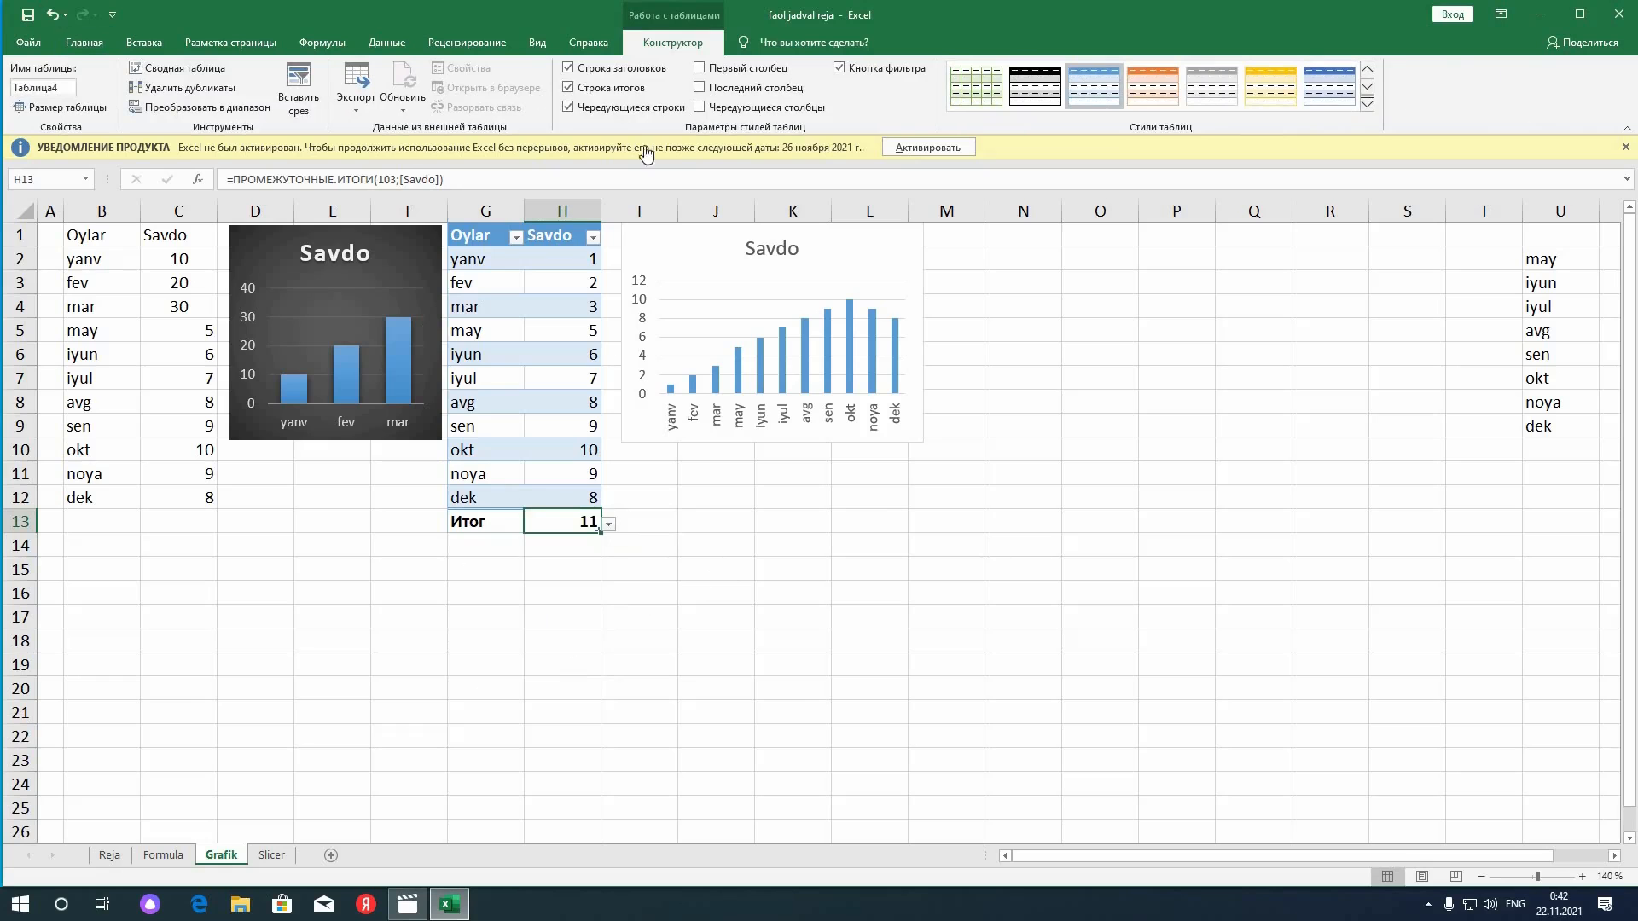
Turn the table's banded rows, header row and total row off and back on
click(568, 107)
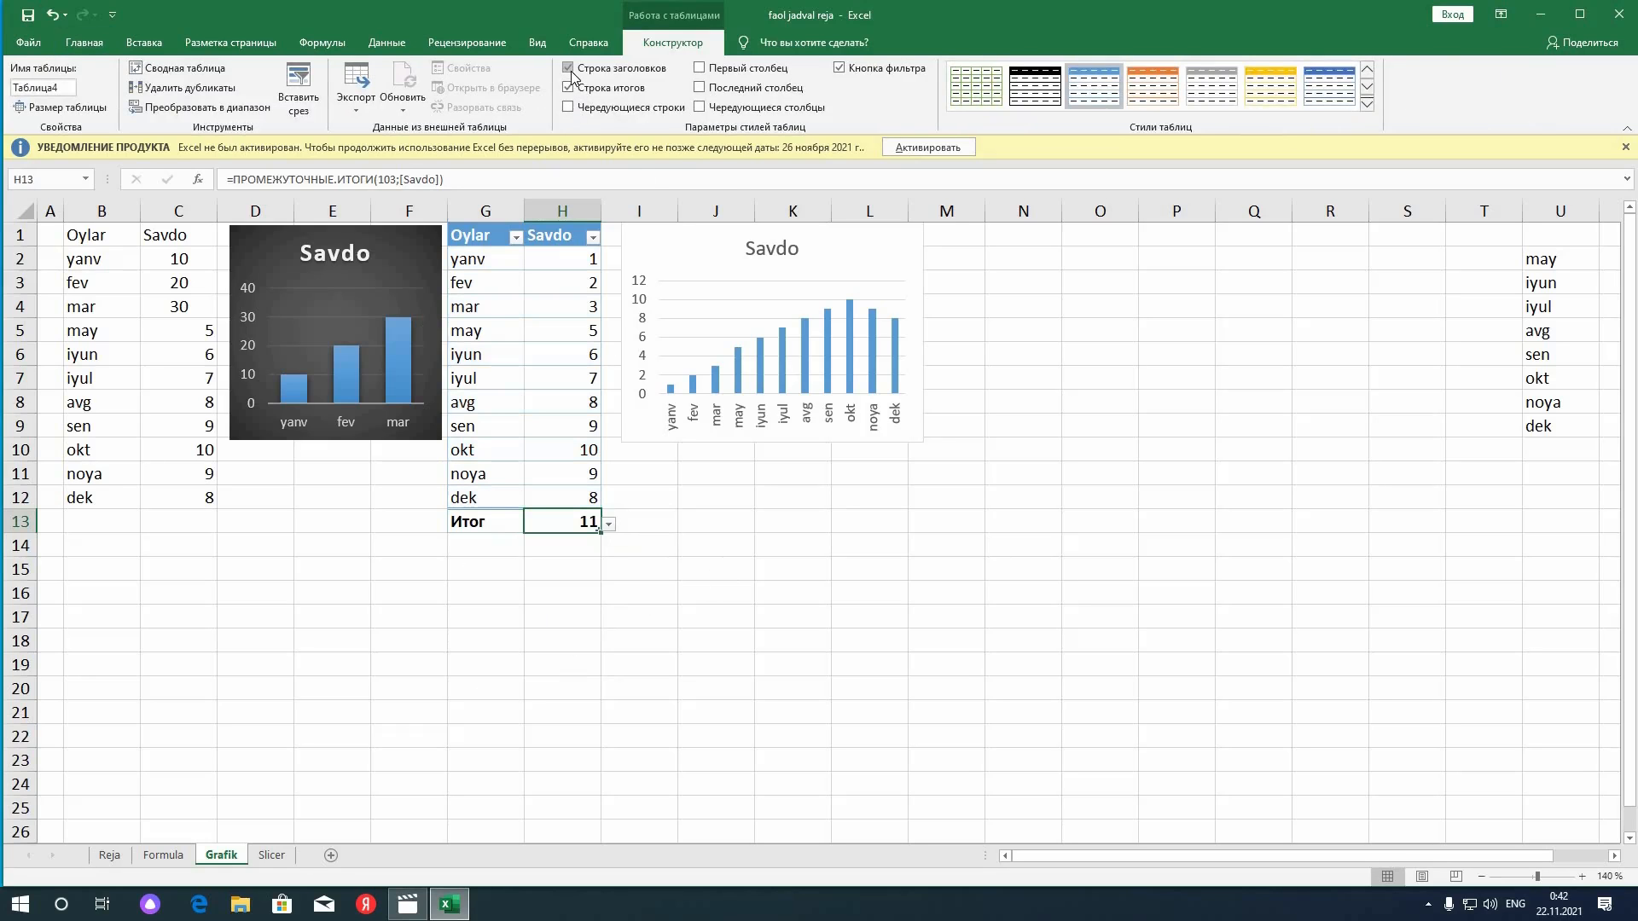
click(569, 68)
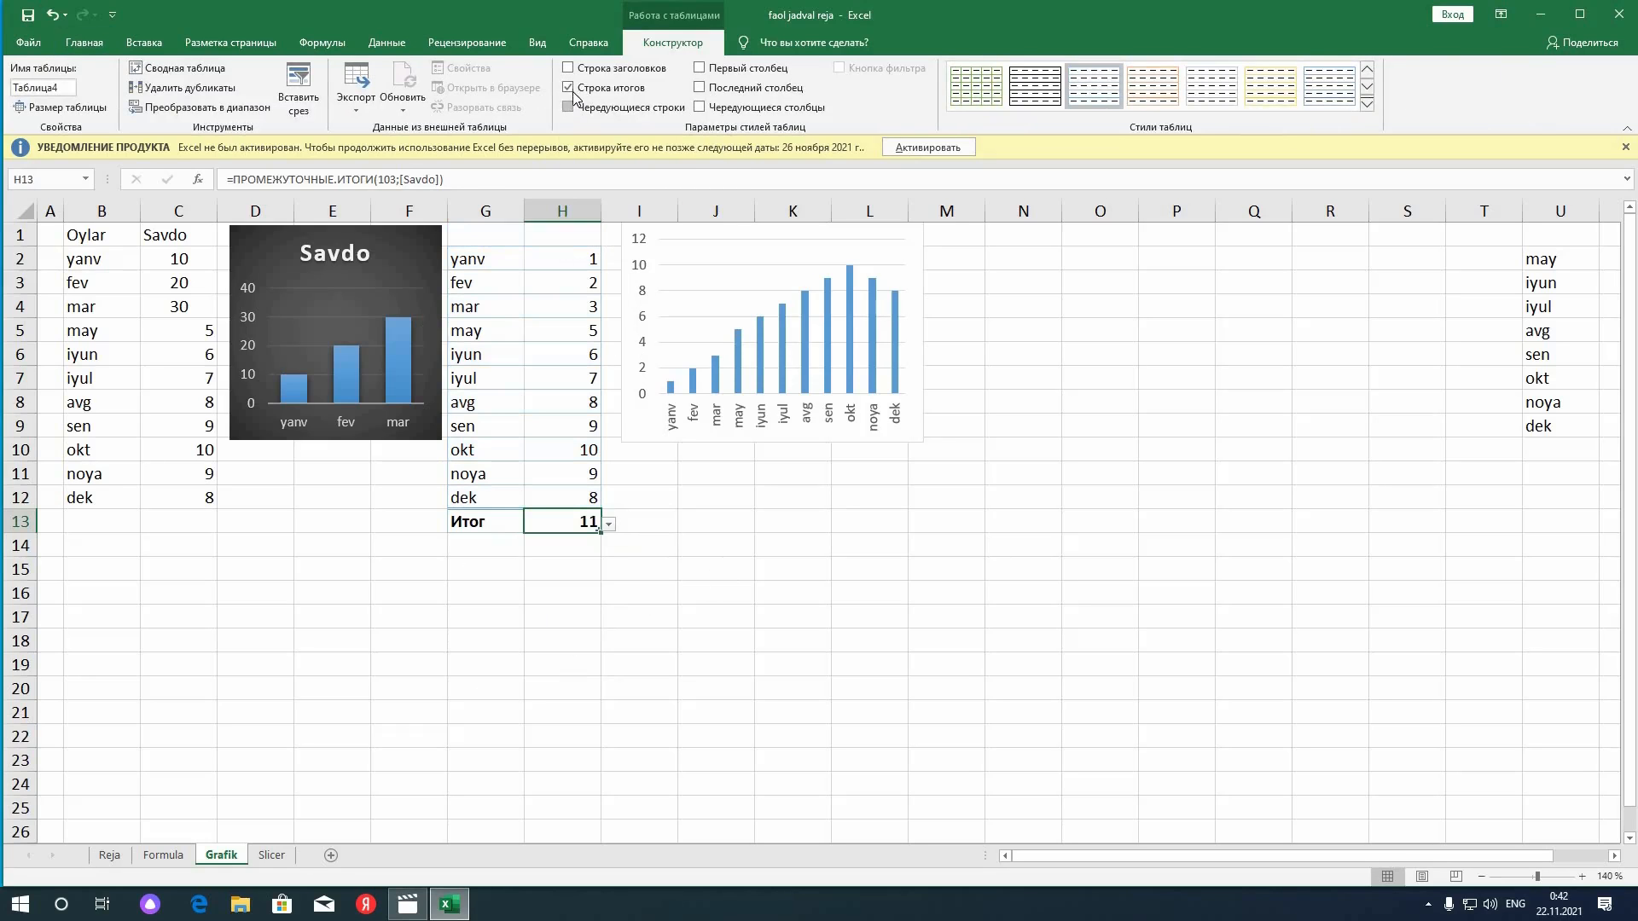
click(573, 100)
click(568, 68)
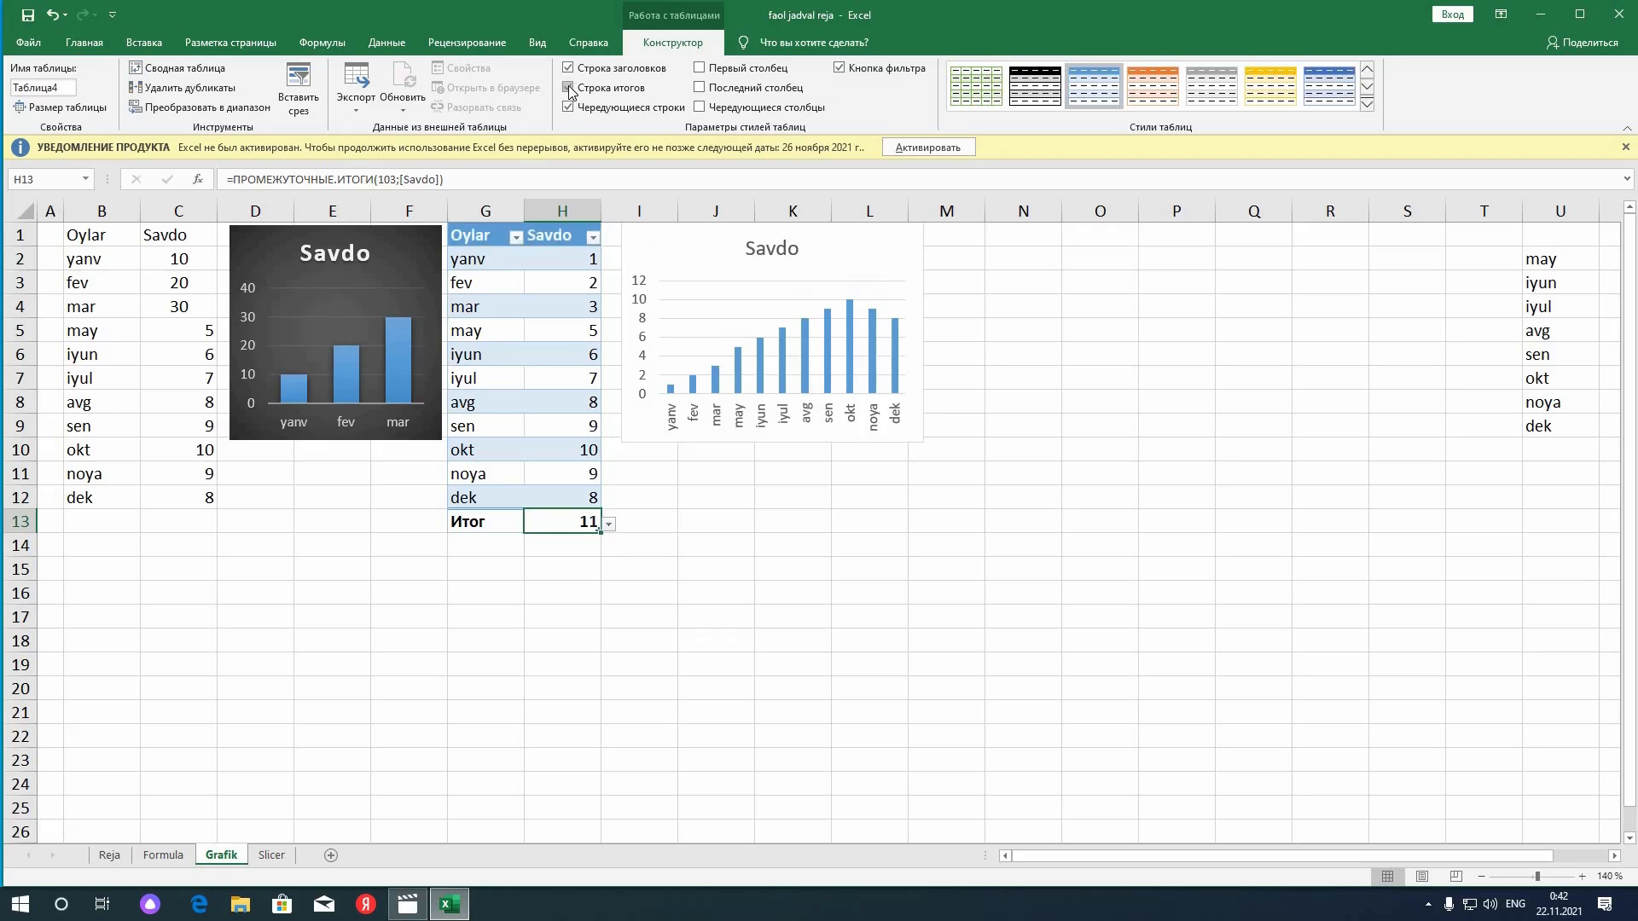
click(568, 88)
click(569, 88)
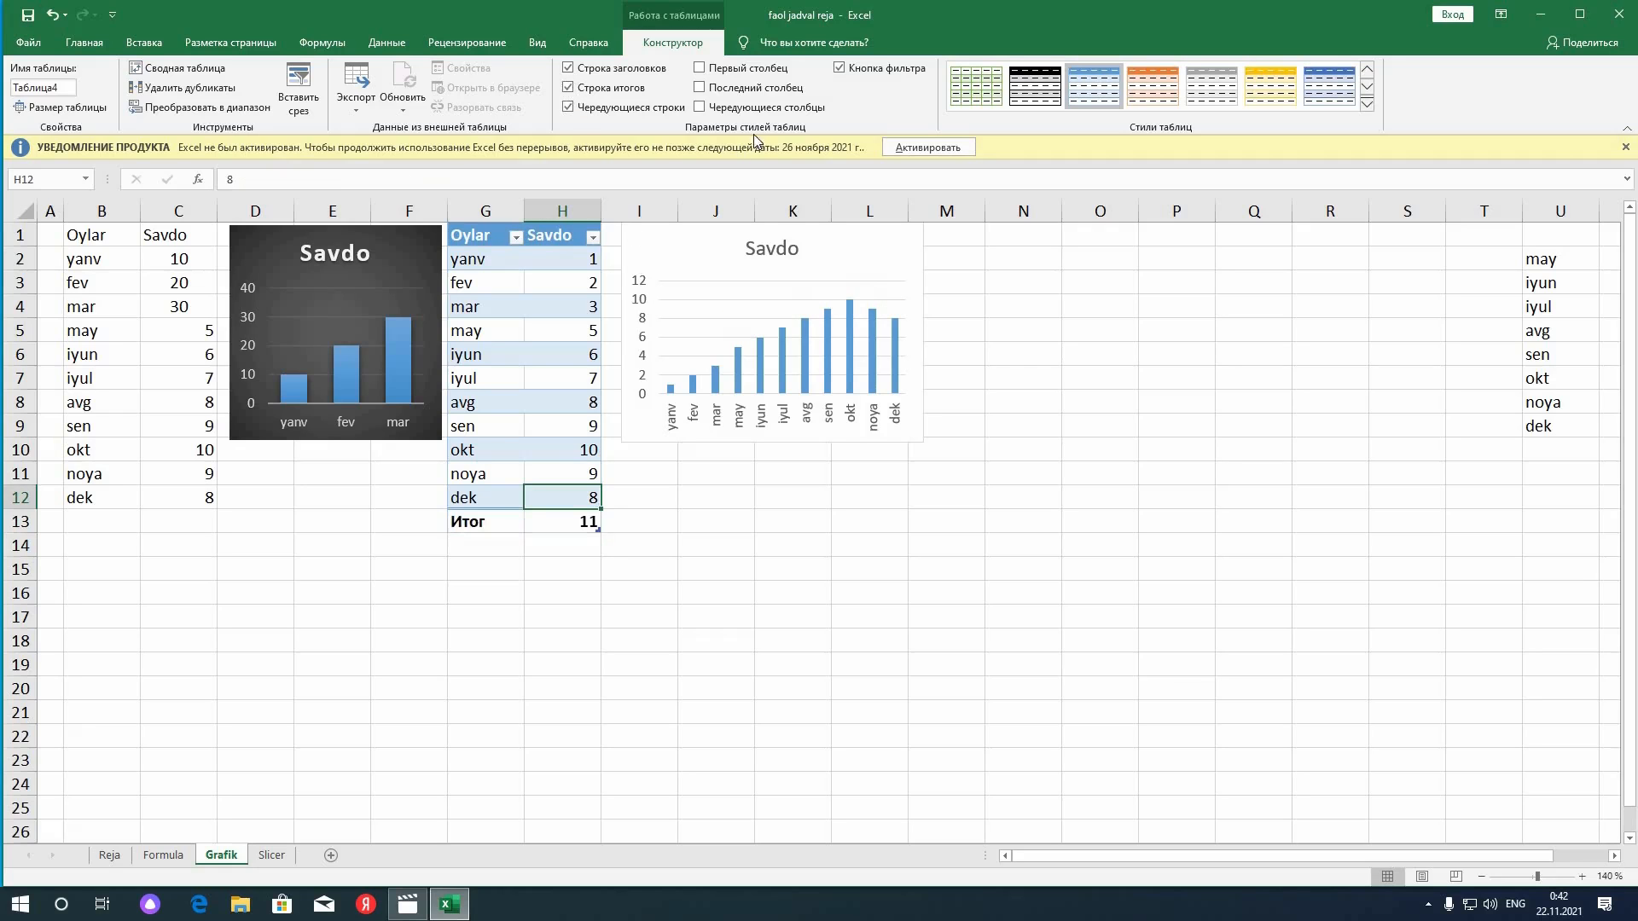
Turn the filter buttons in the table's header off and back on twice
click(839, 68)
click(839, 68)
click(840, 68)
click(840, 68)
click(576, 289)
click(578, 307)
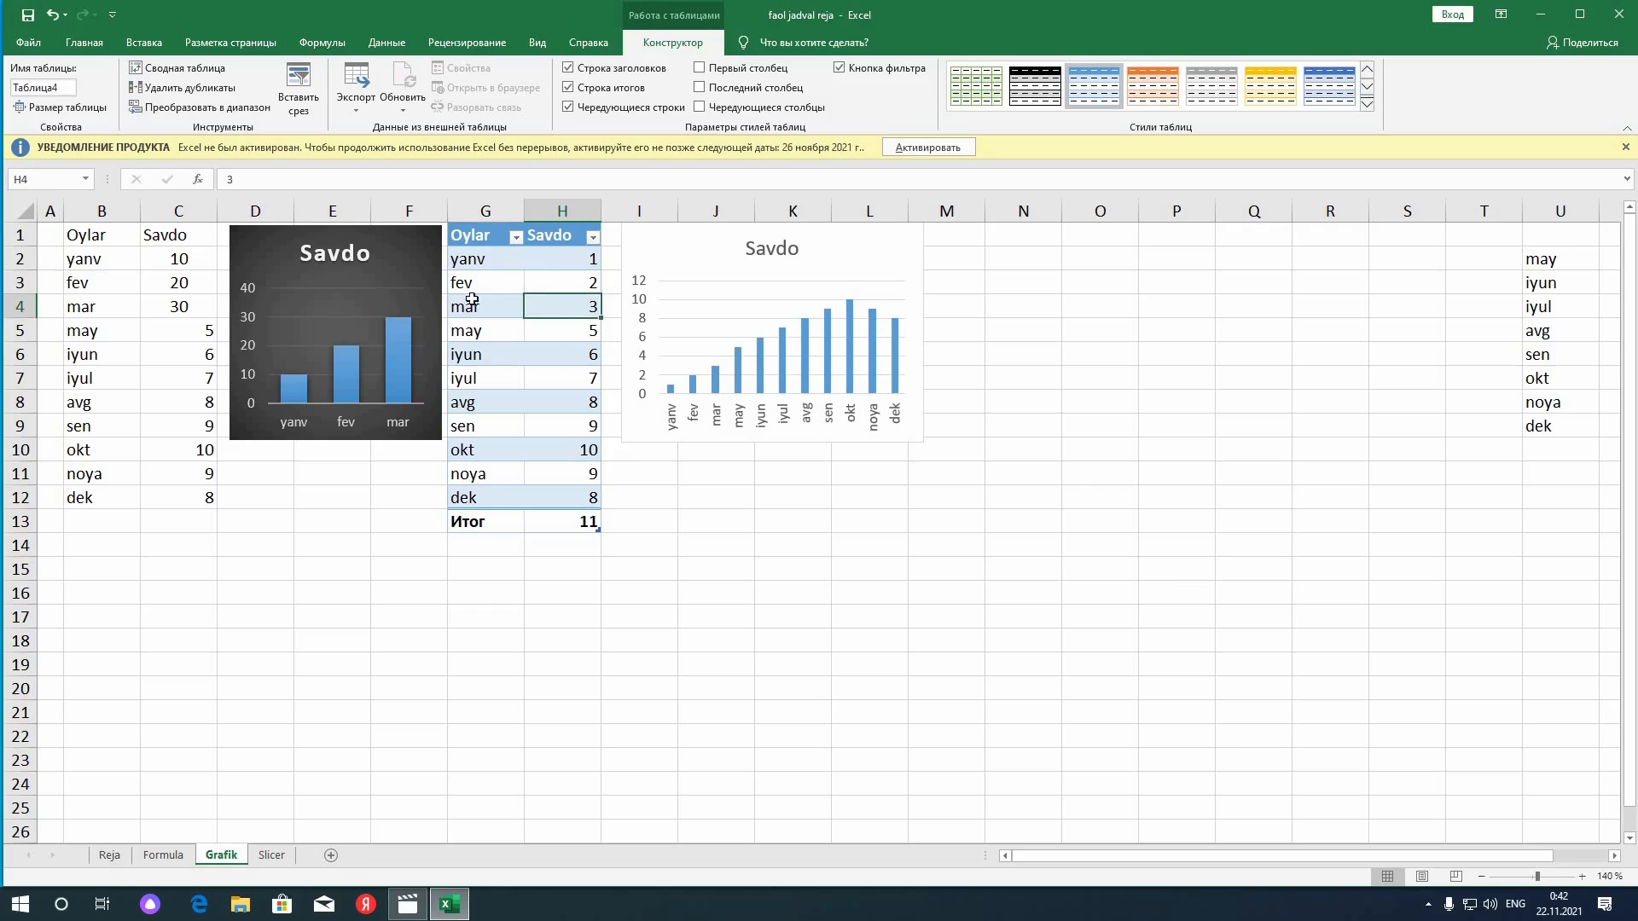
Check the table's name, and jump by name to Таблица4, to Таблица3 on the Formula sheet and back to Таблица4
click(76, 89)
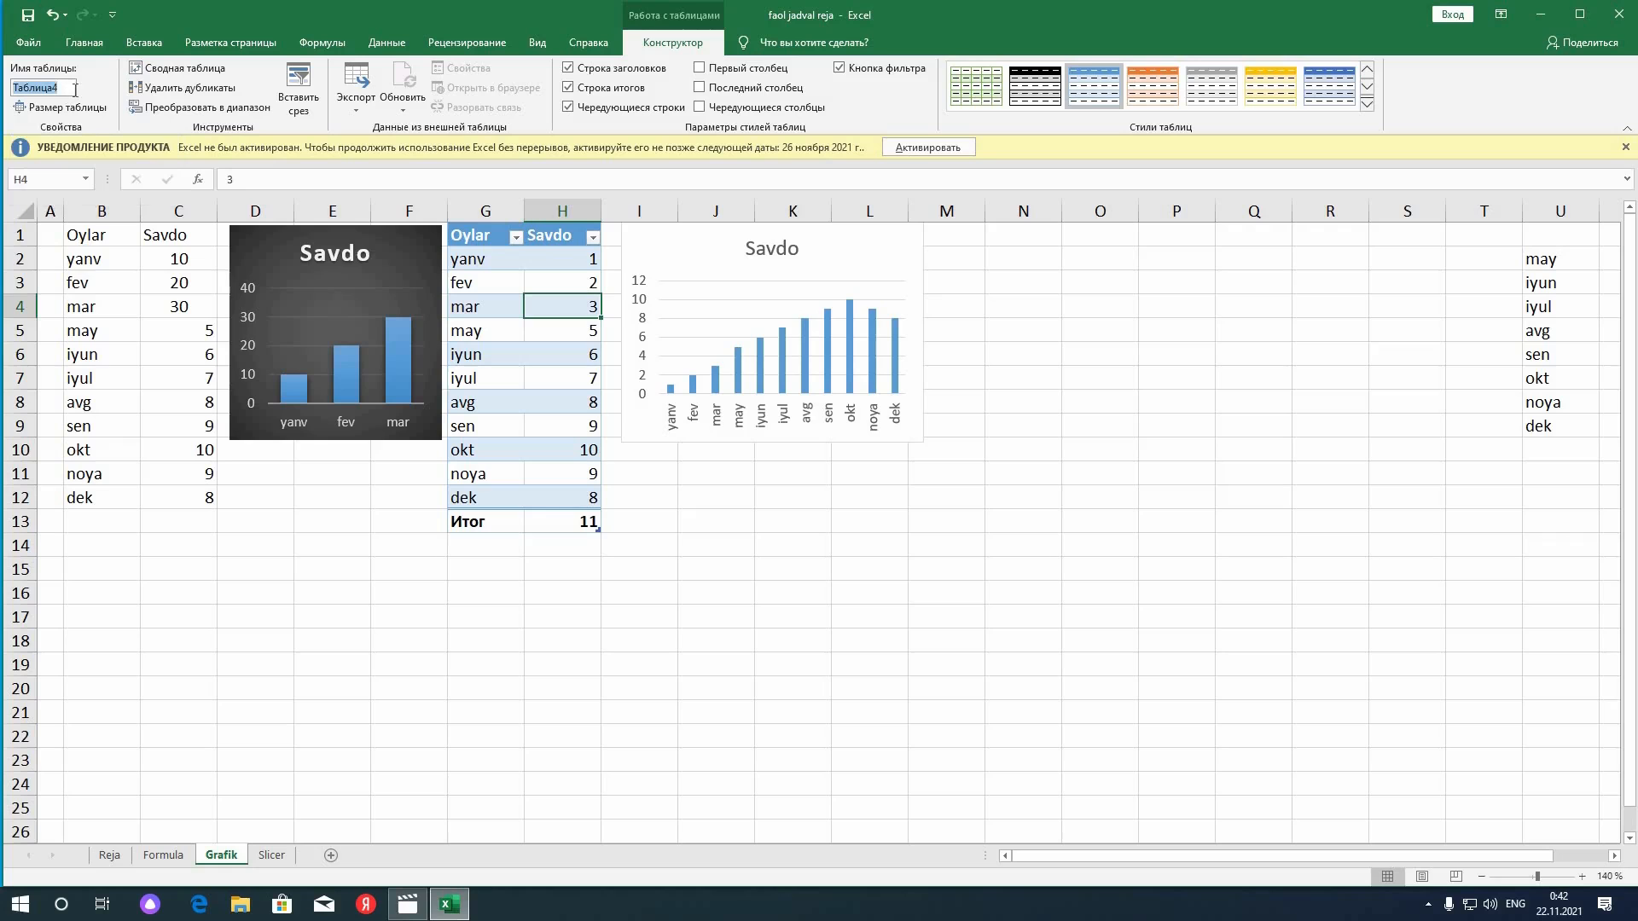
click(85, 178)
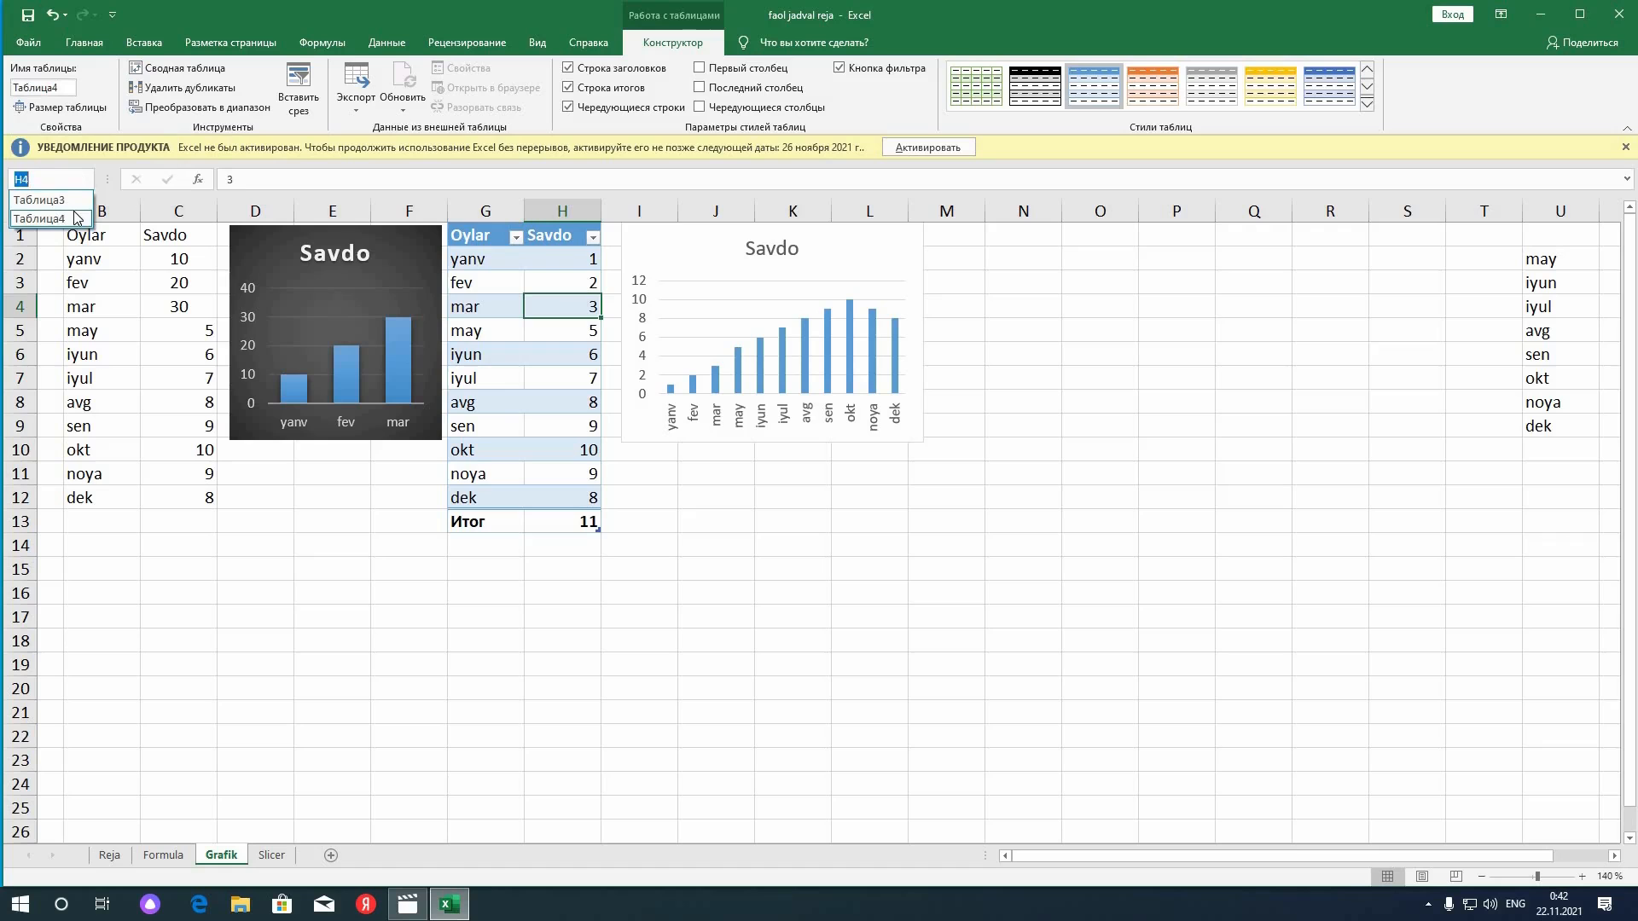
click(51, 218)
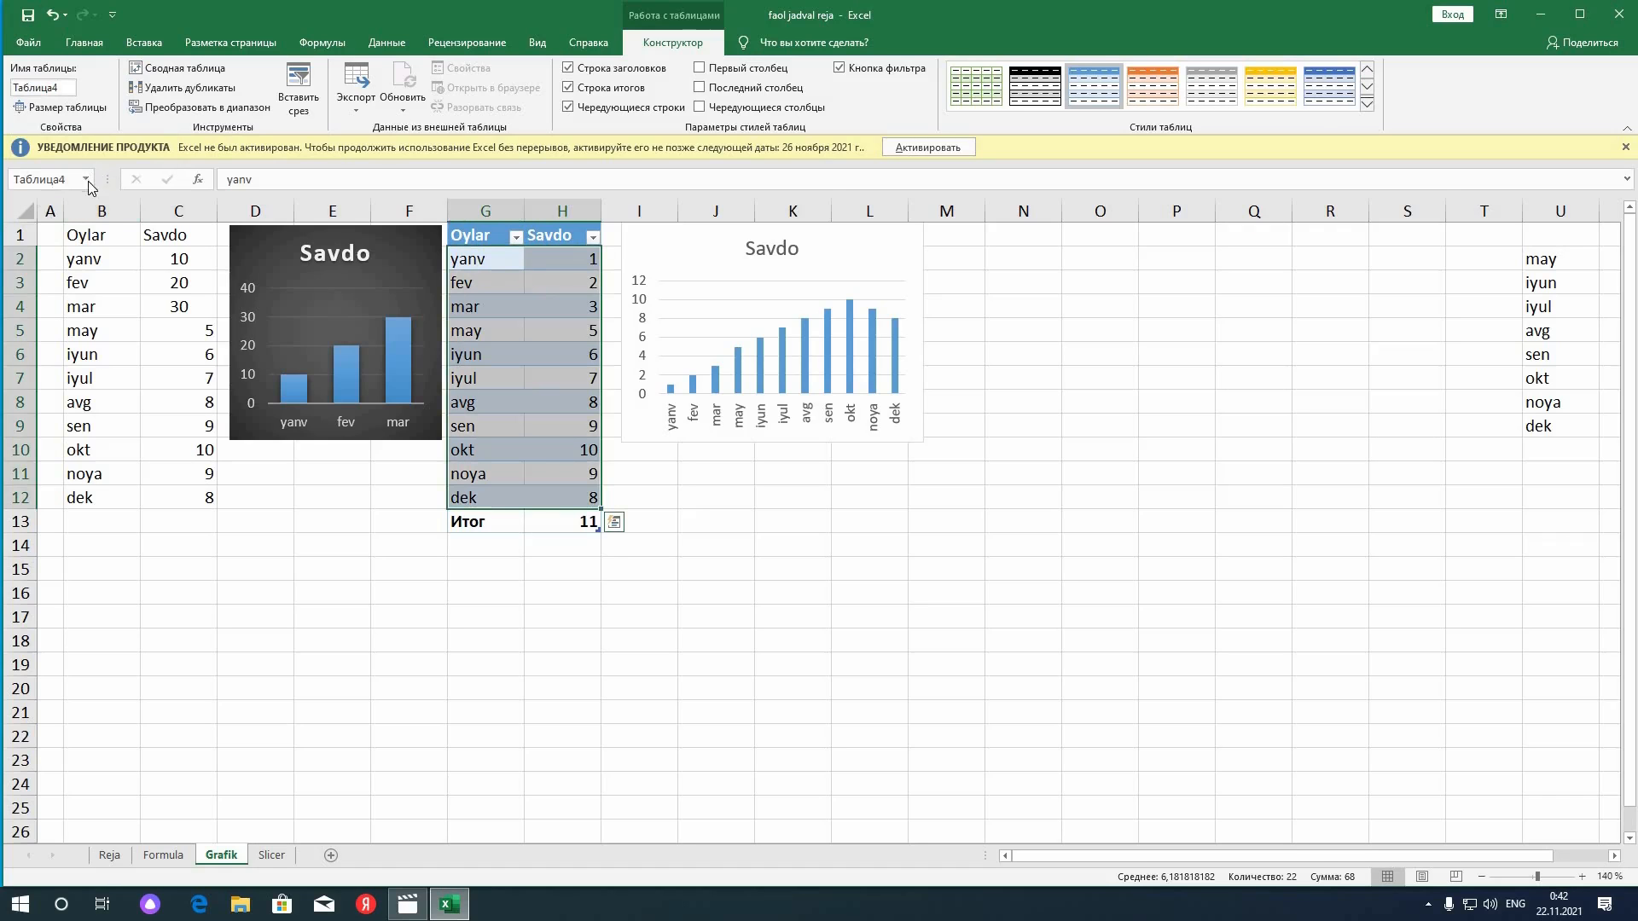
click(86, 179)
click(51, 199)
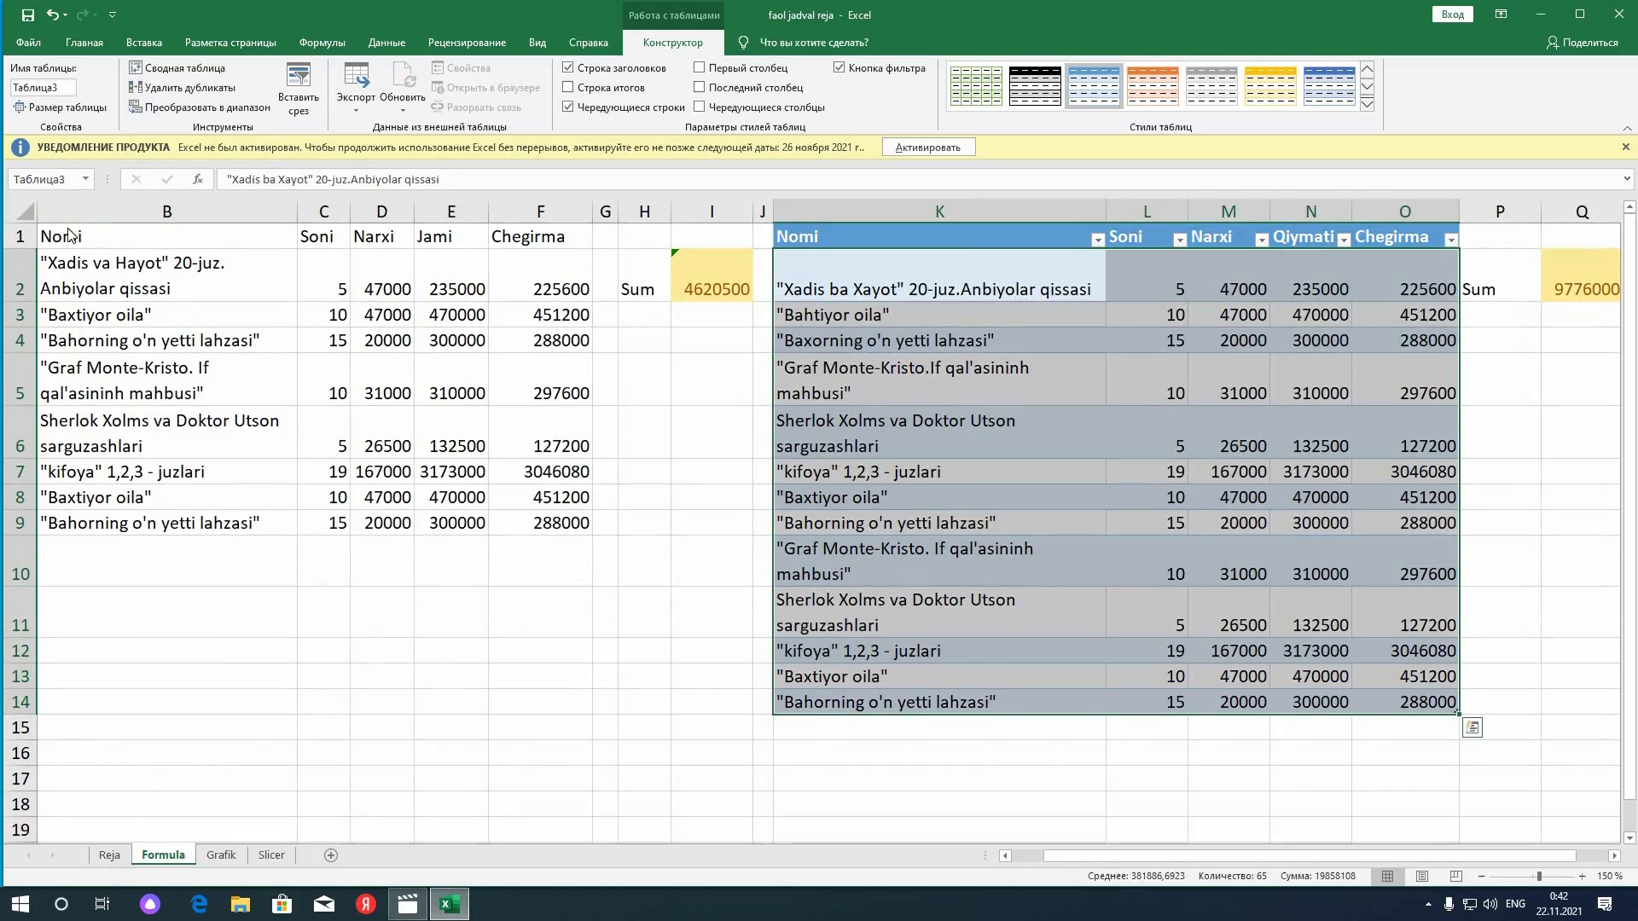
click(86, 178)
key(Return)
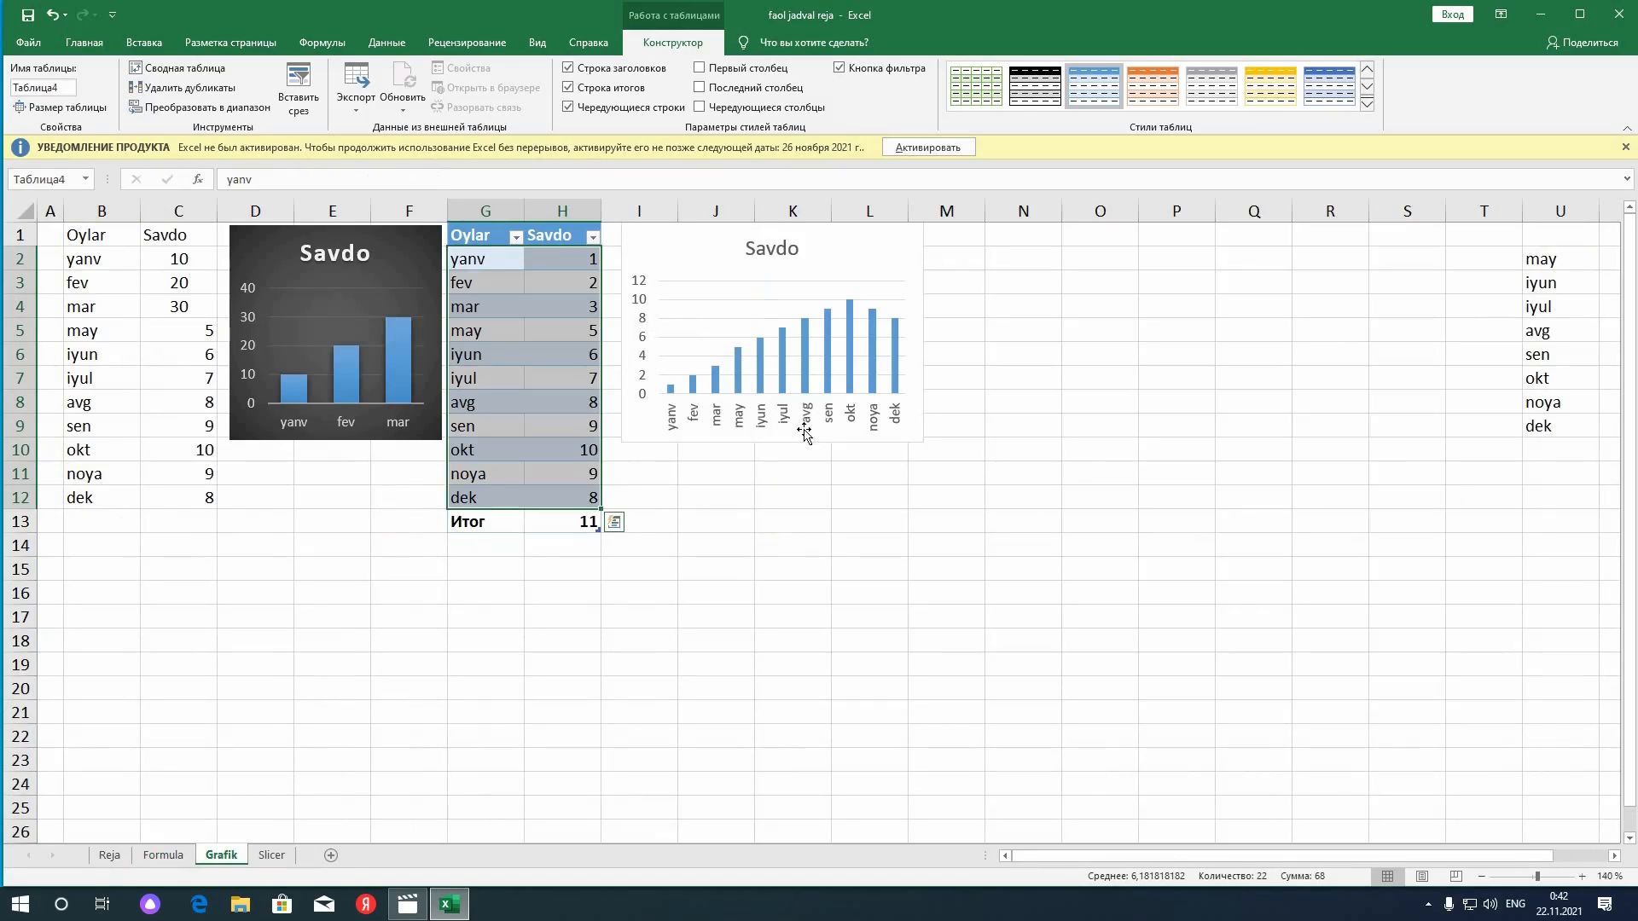
Switch from the Grafik sheet to the Slicer sheet and look through its product, sales, month and store rows
click(613, 288)
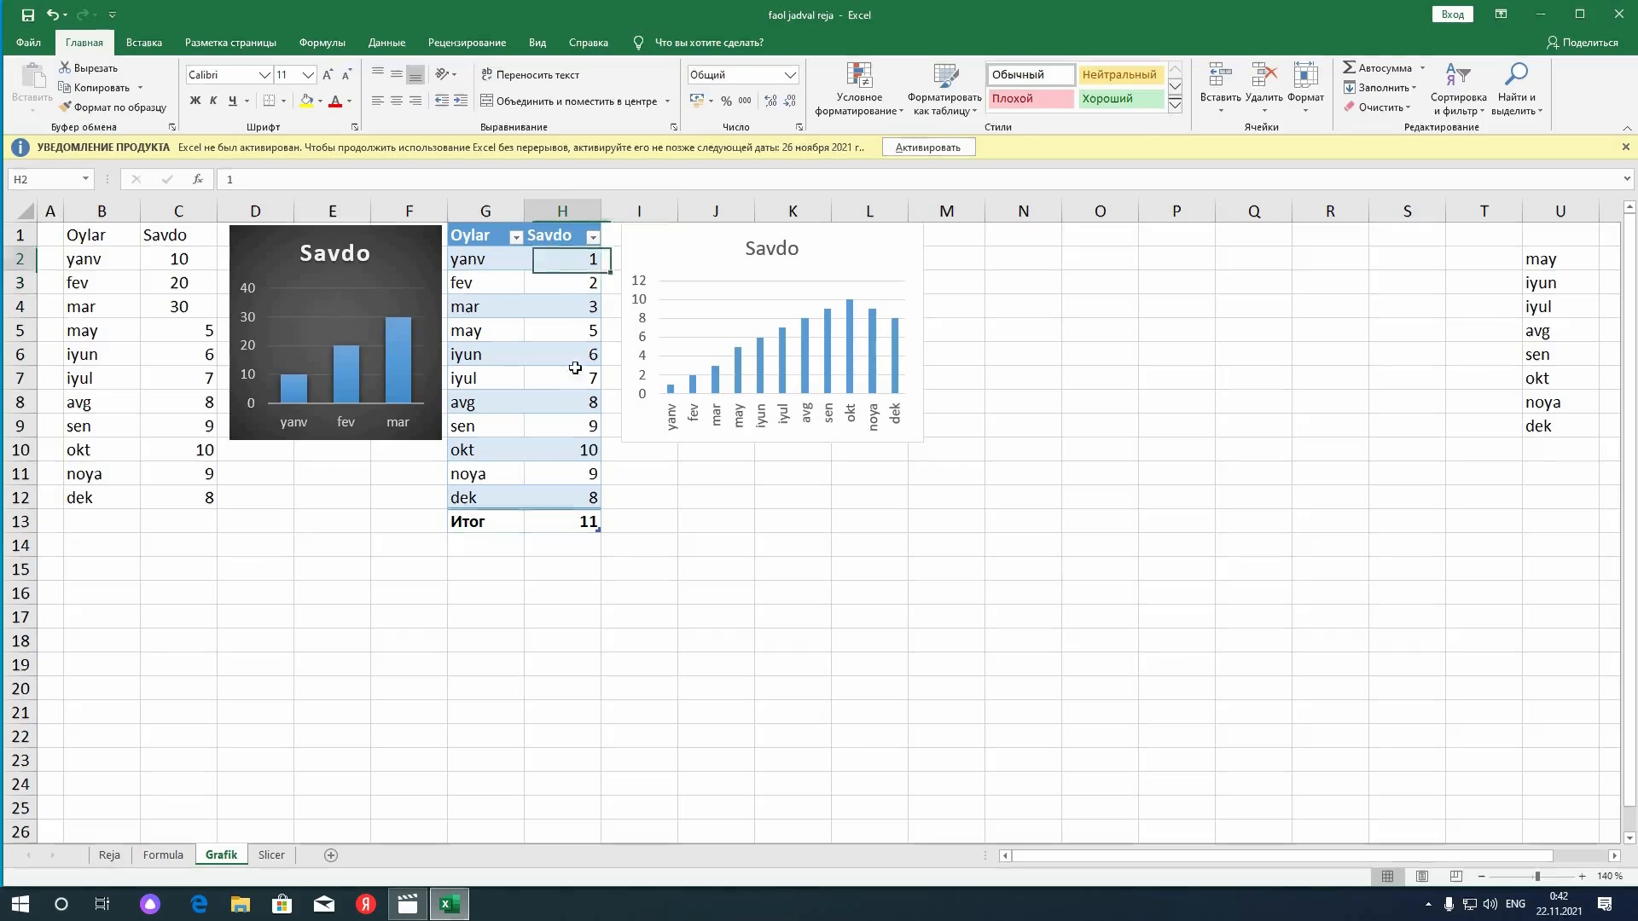
click(570, 259)
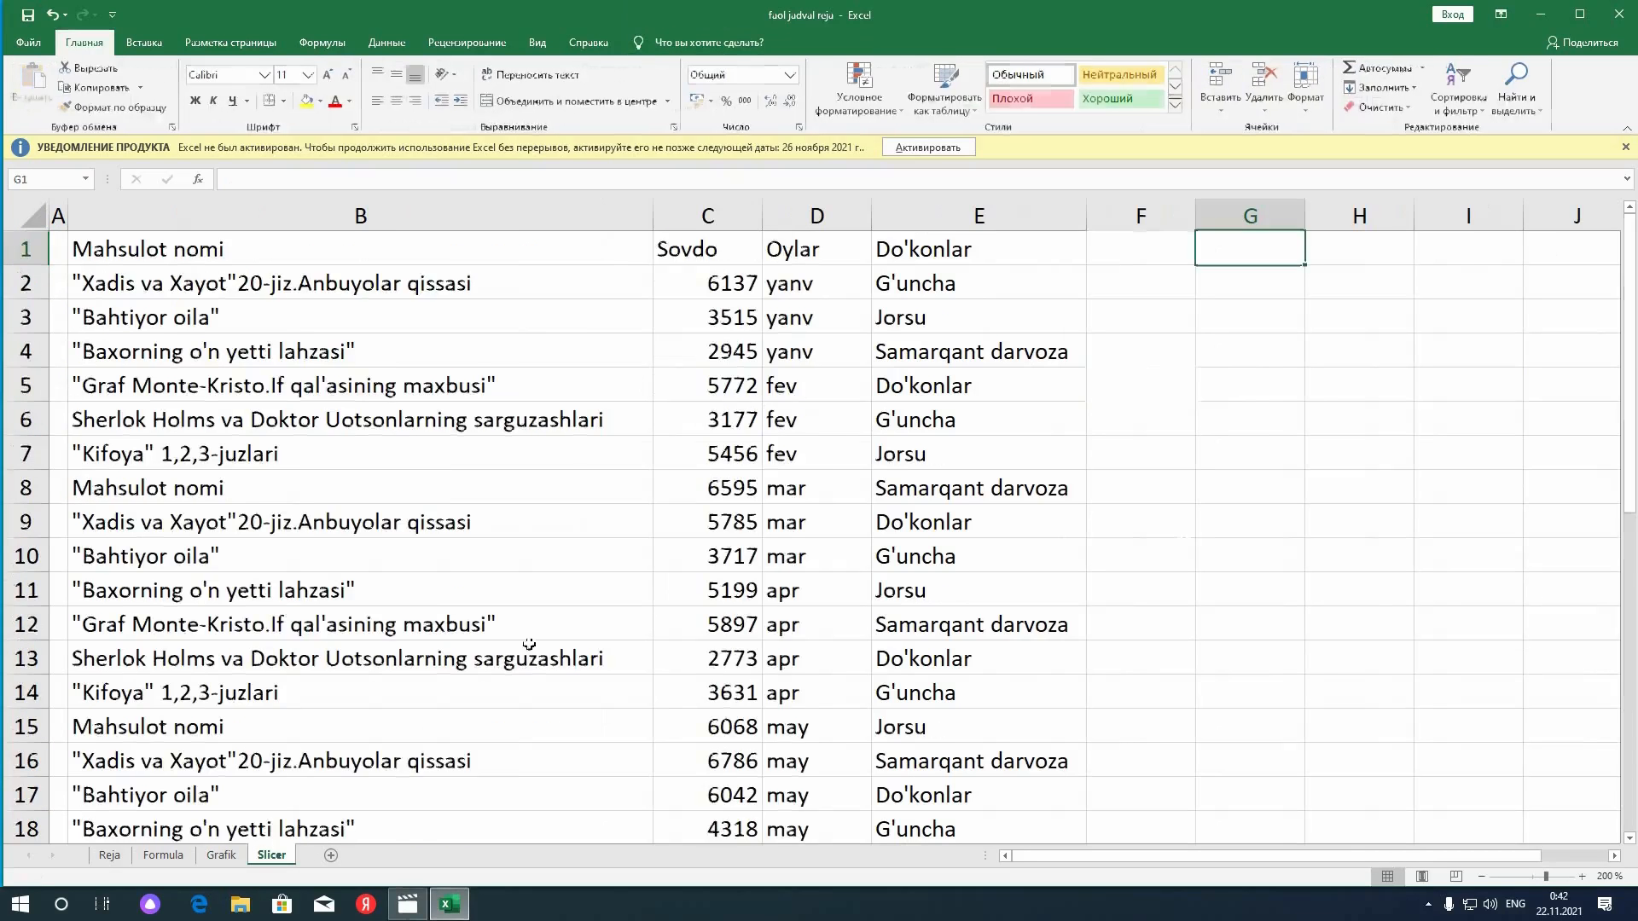
scroll(1218, 497, down, 4)
key(Up)
key(Up)
key(Up)
key(Up)
key(Up)
key(Left)
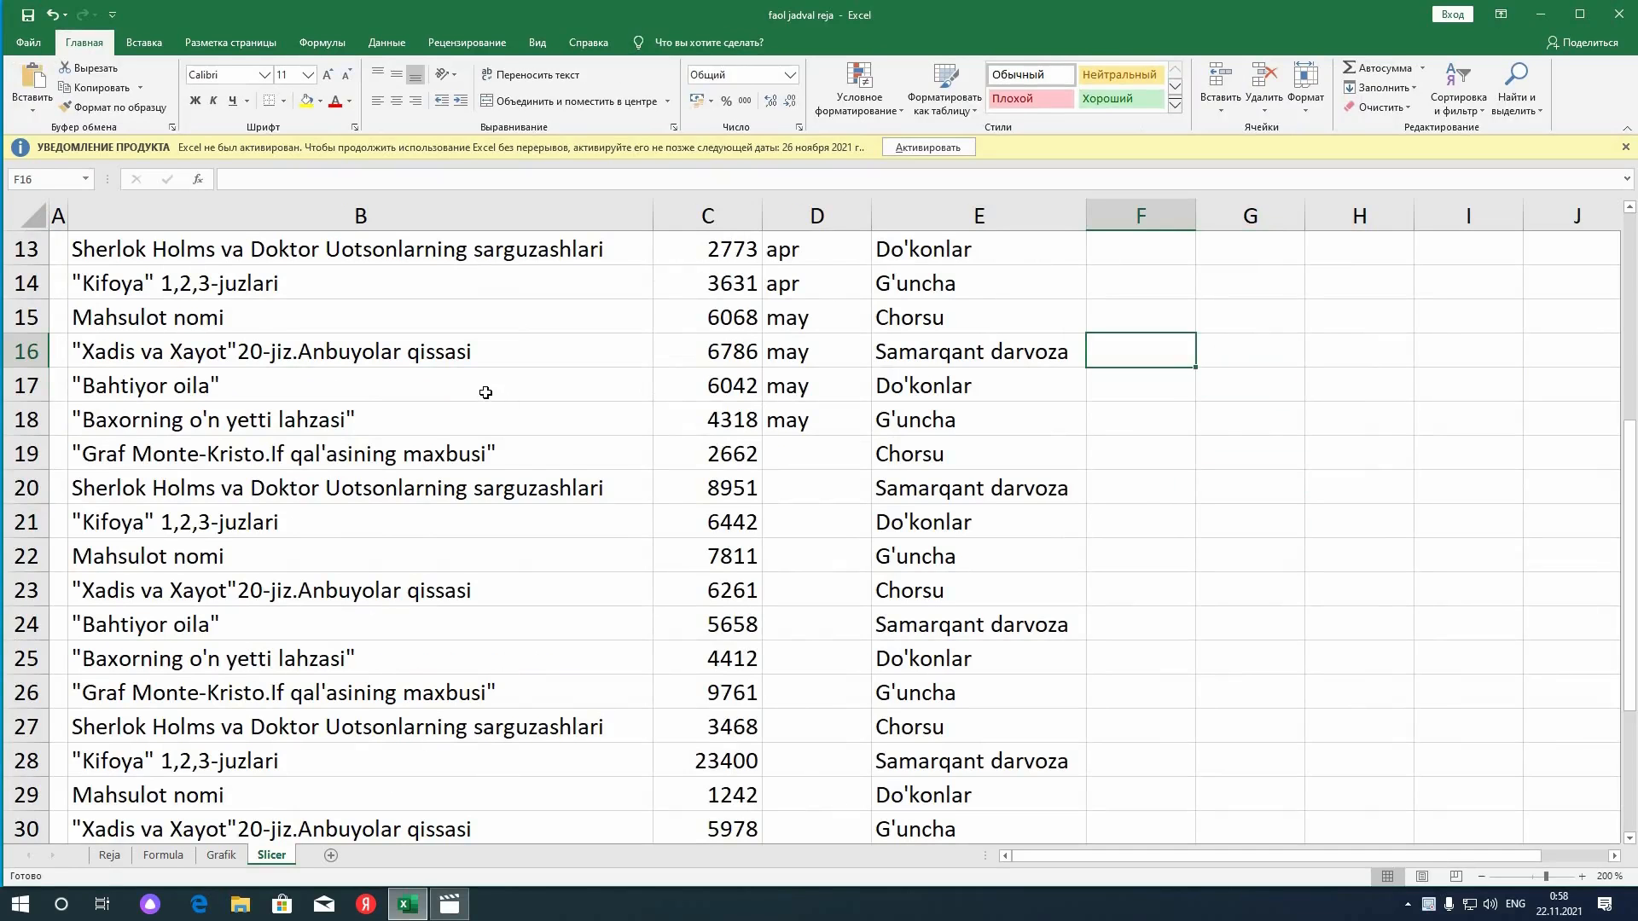
Convert the product sales range to a table with headers and apply the light yellow banded style from the Средние group
click(458, 347)
right_click(633, 413)
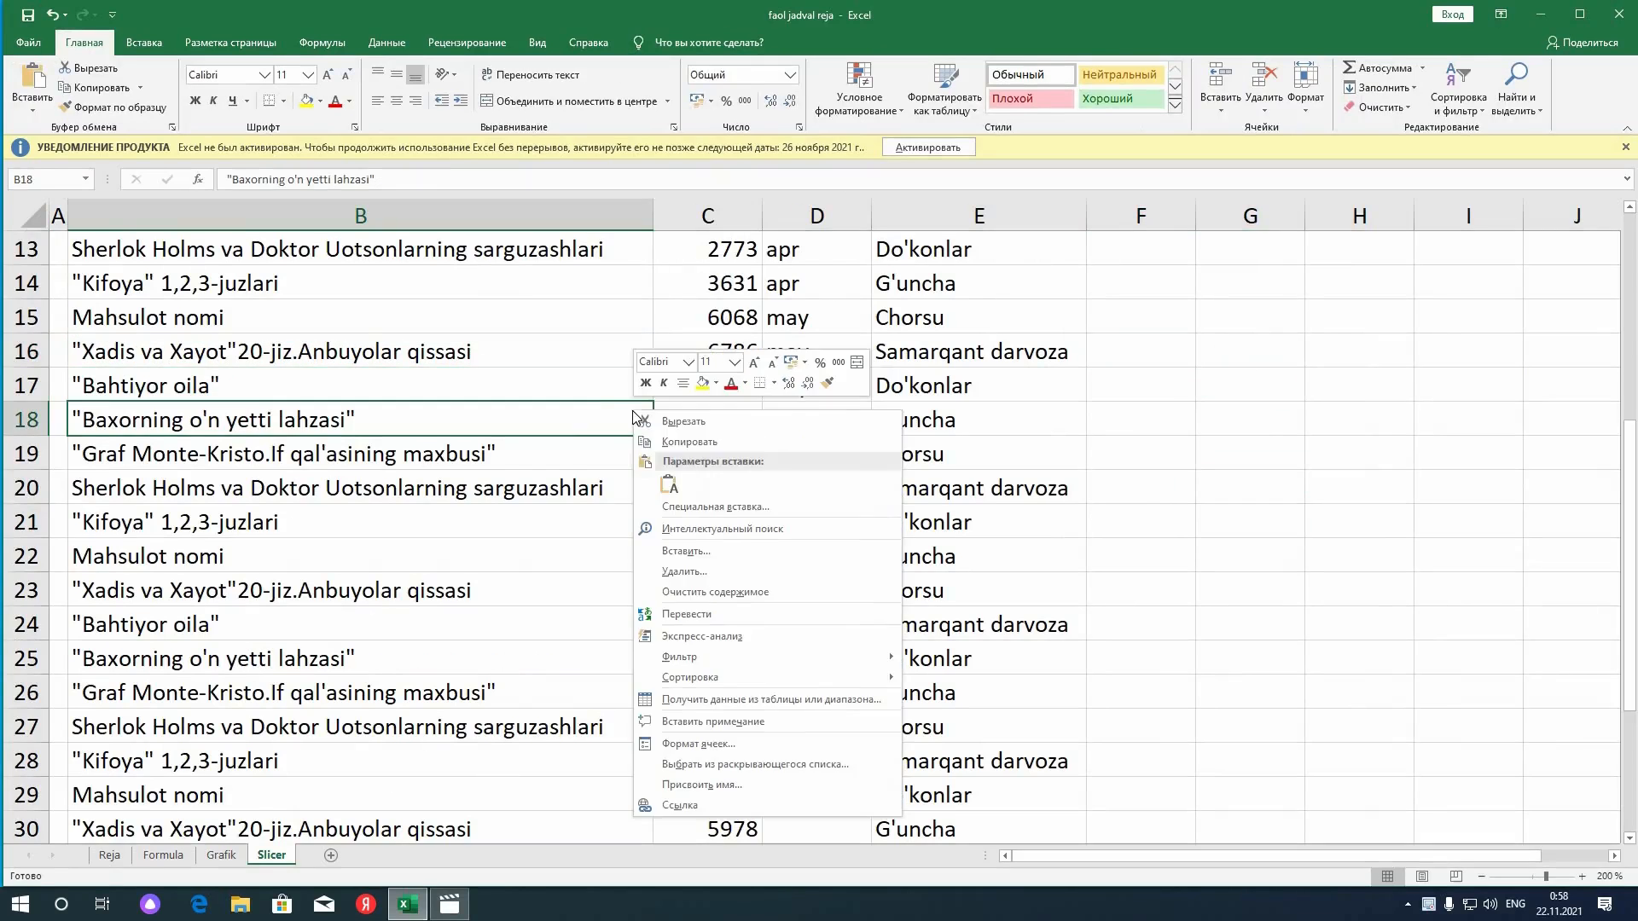
key(Escape)
key(ctrl+t)
key(Return)
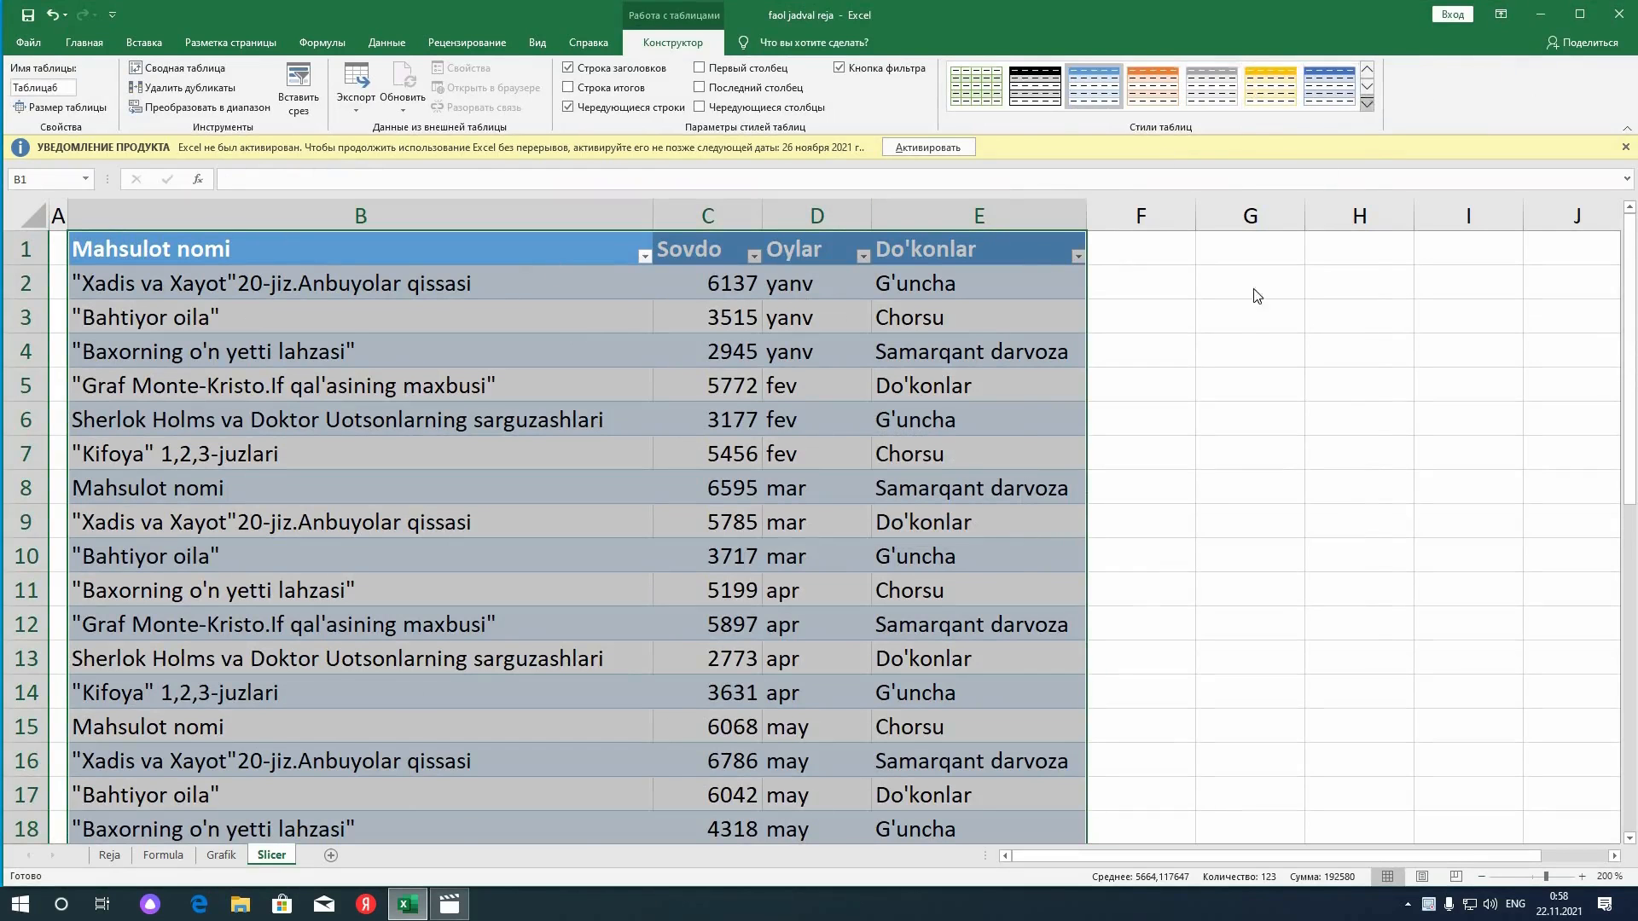
click(1366, 103)
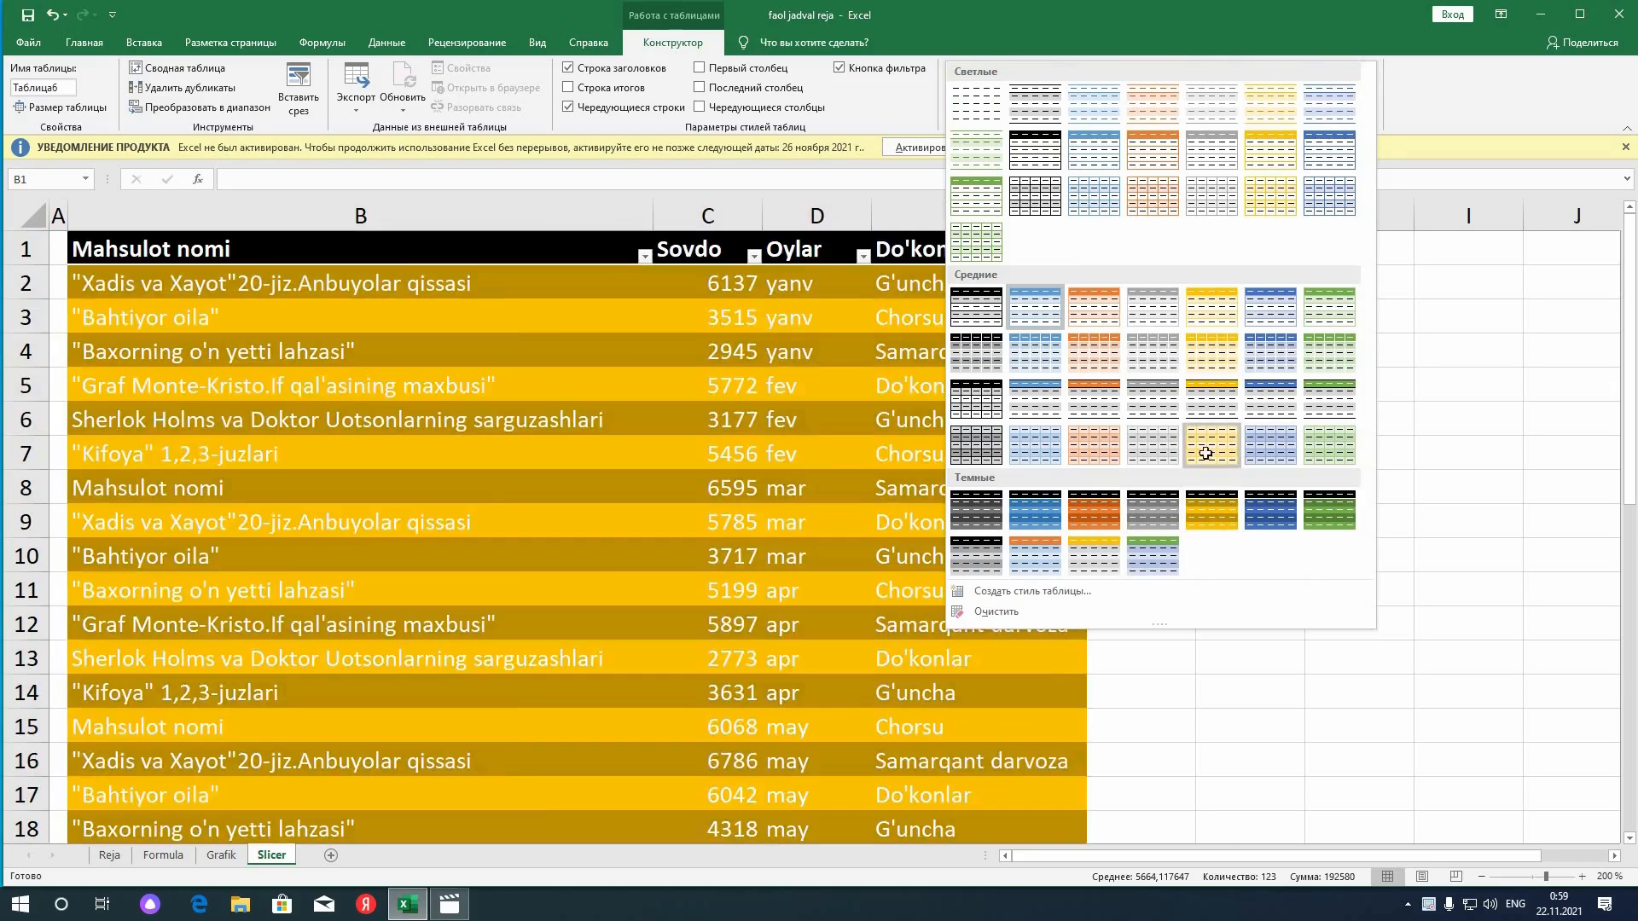
click(1205, 453)
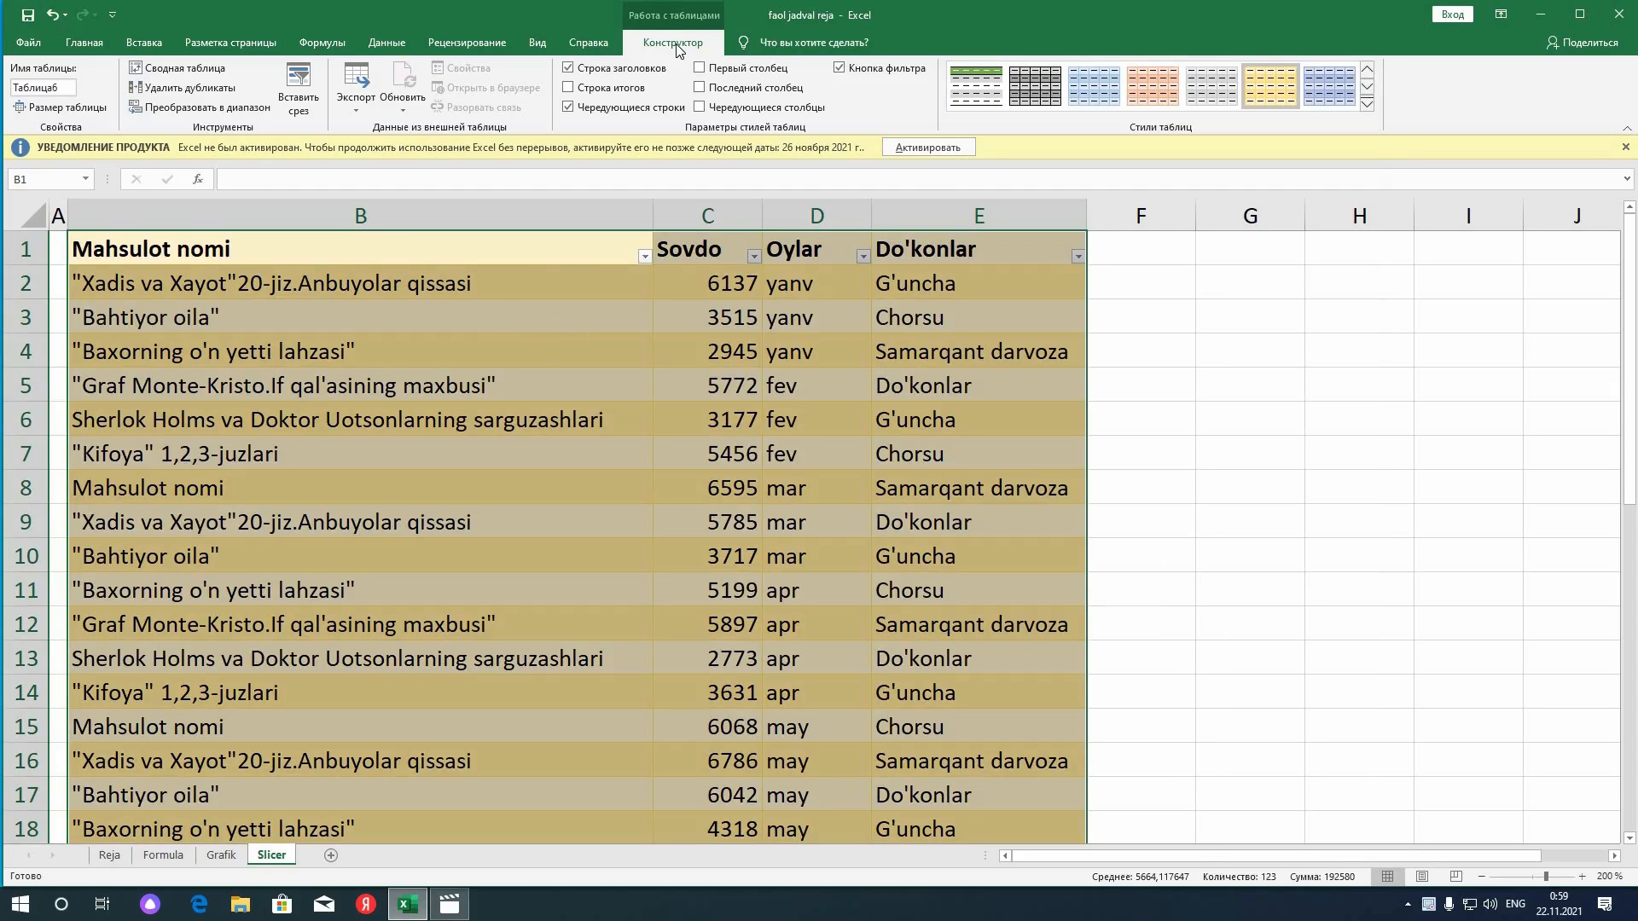
Insert slicers for the table's Oylar and Do'konlar fields
click(290, 82)
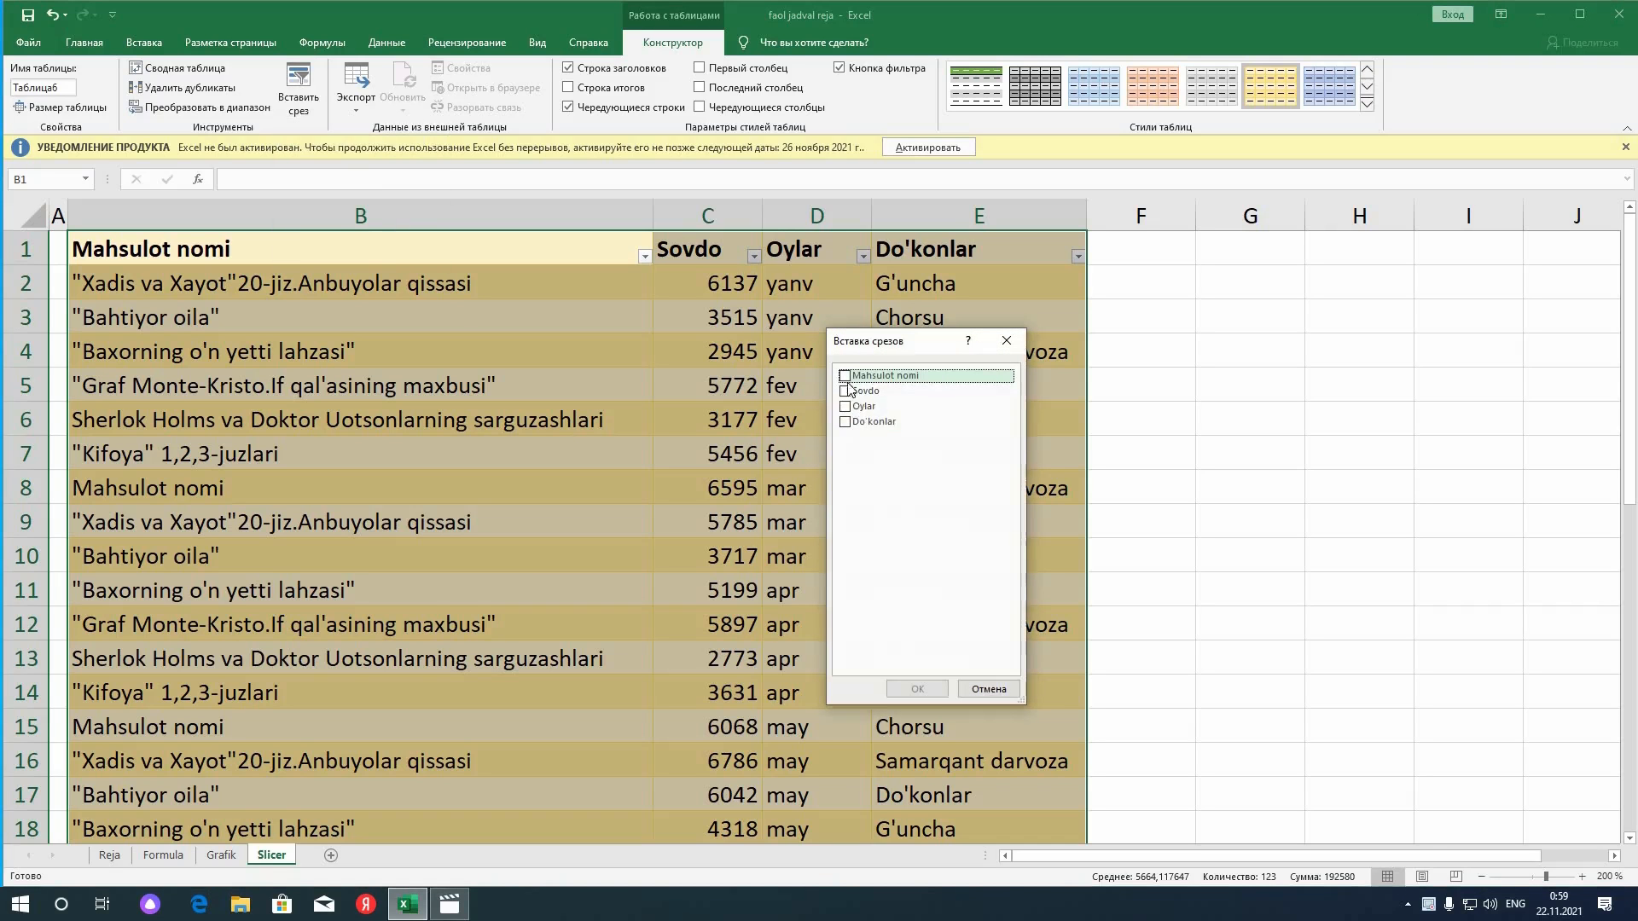
drag(919, 345, 1180, 243)
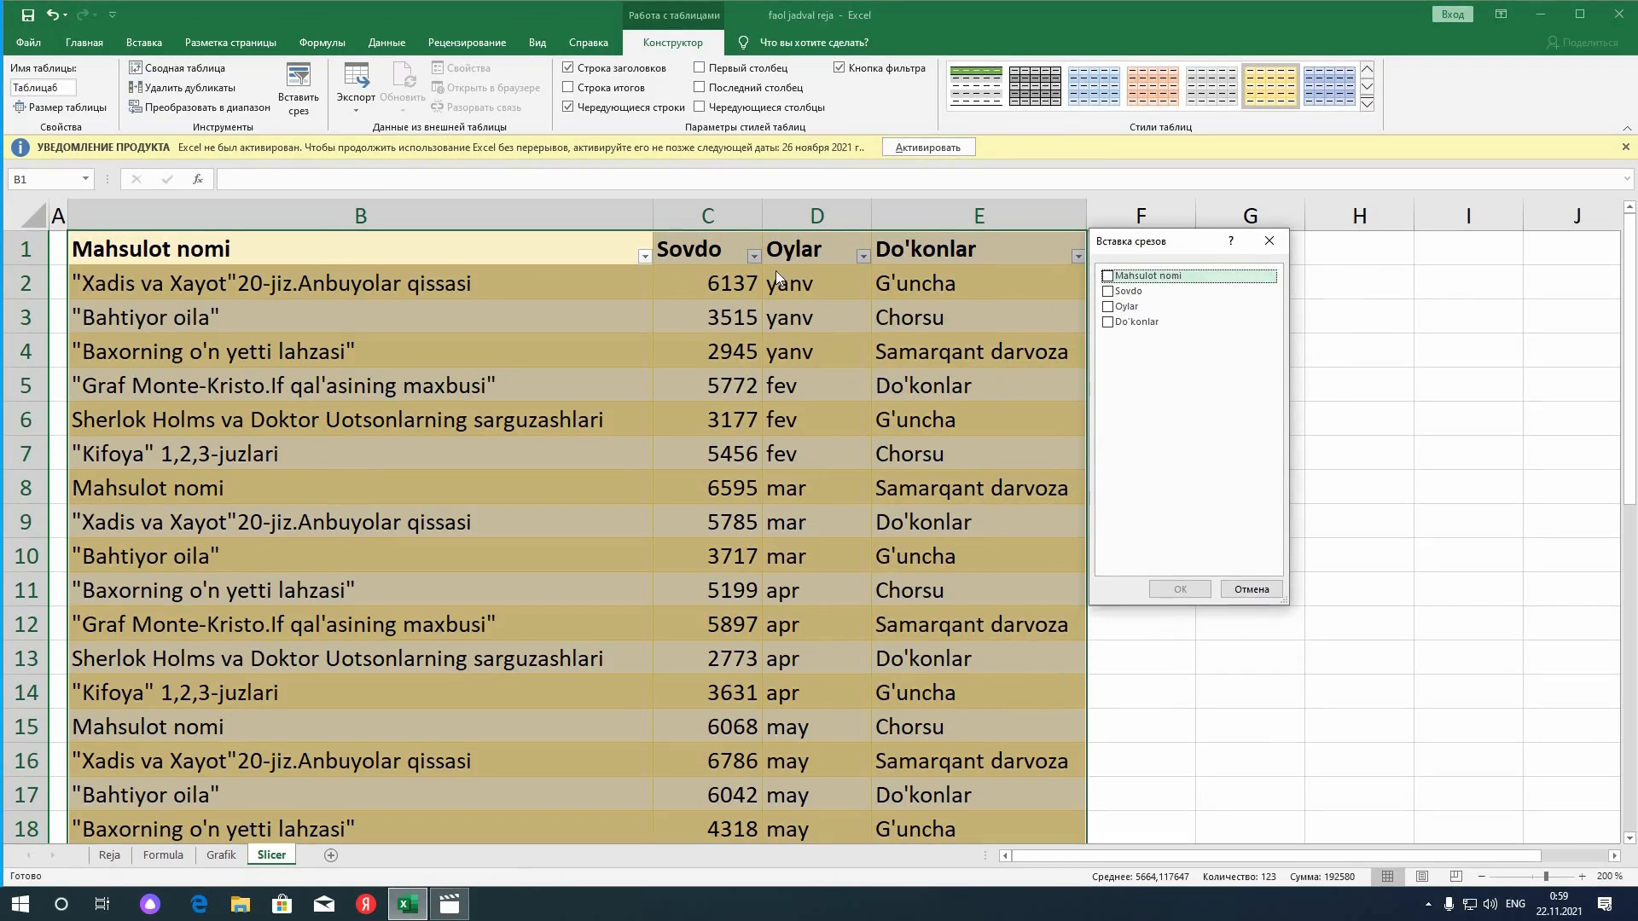
click(1108, 307)
click(1108, 322)
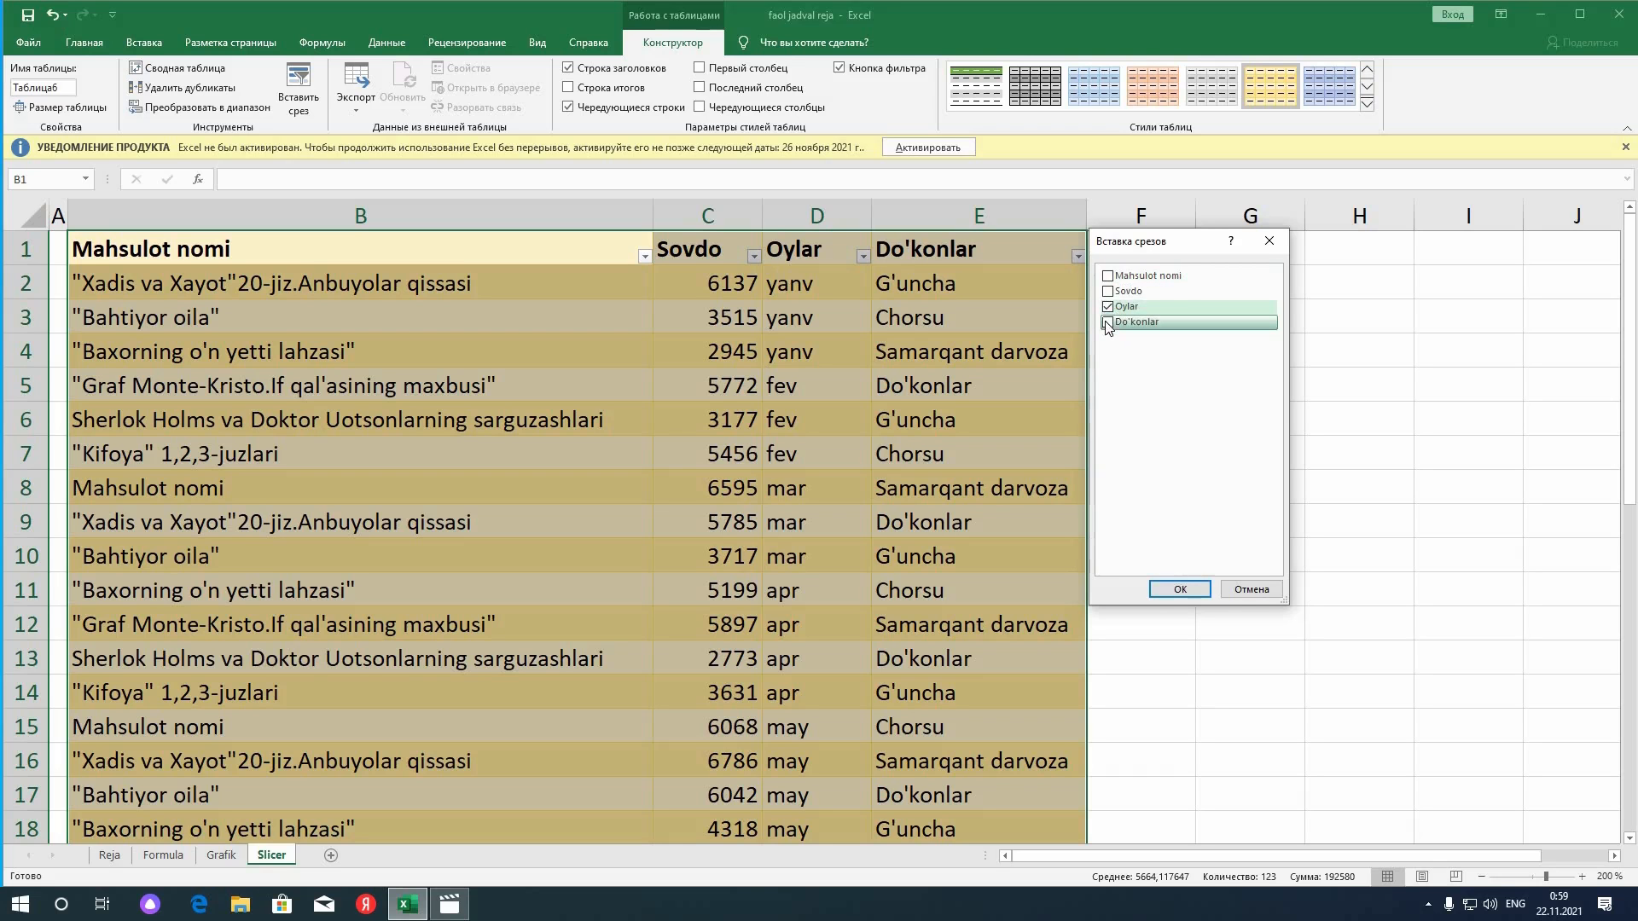
click(1179, 590)
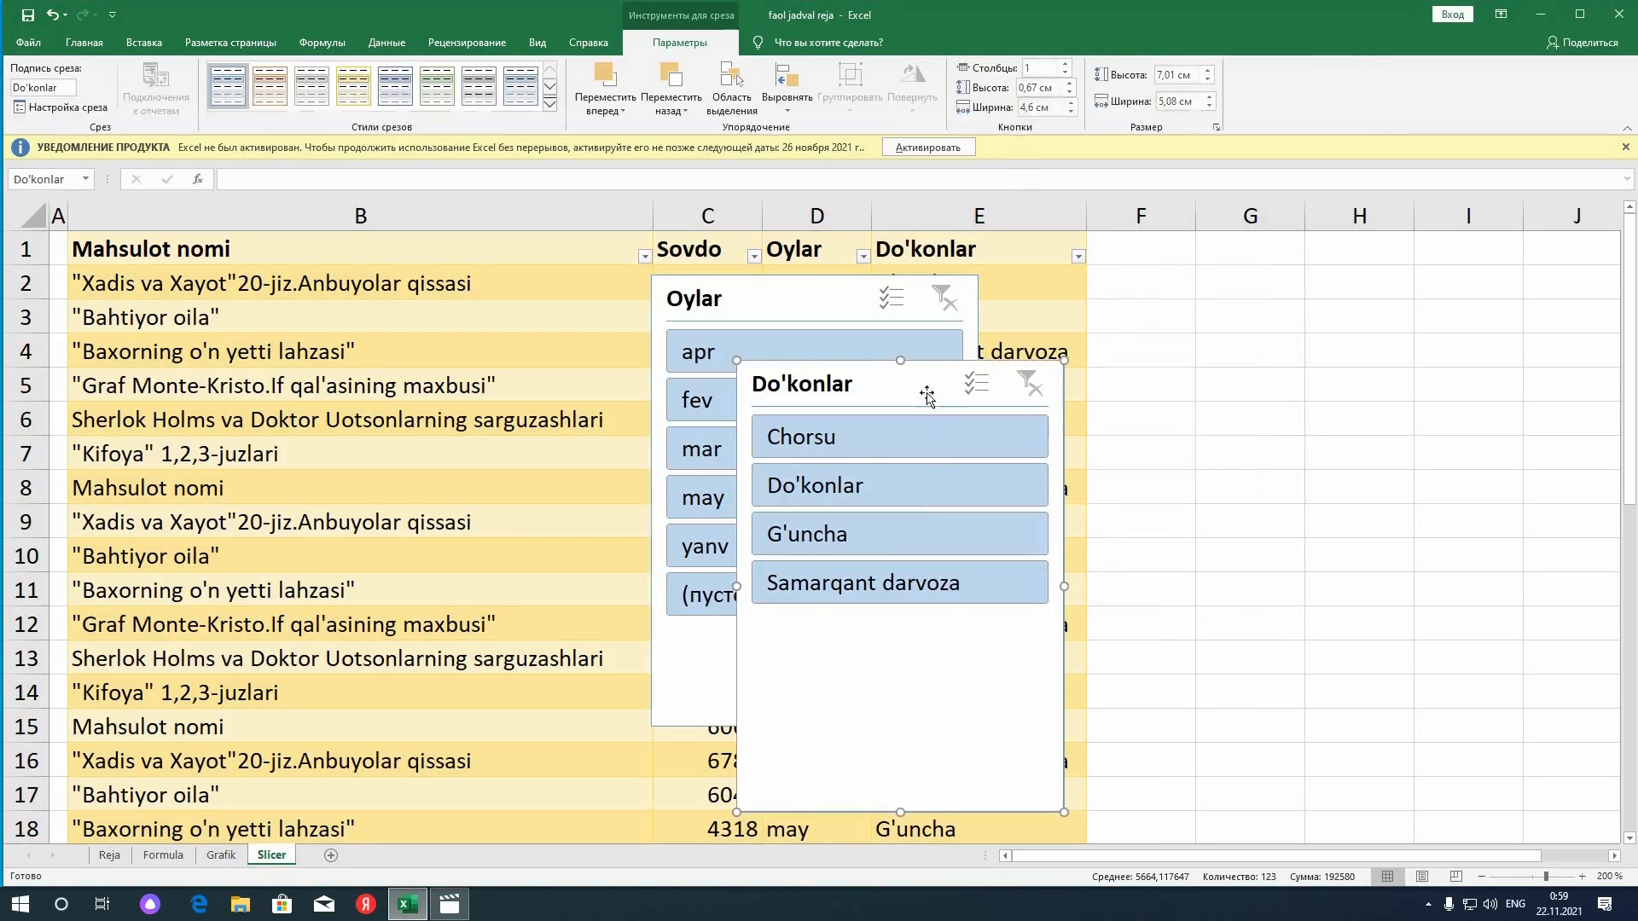
Place the Oylar and Do'konlar slicers side by side beside the table, each shrunk to about 5.6 cm high and 4.3 cm wide
drag(926, 395, 1498, 249)
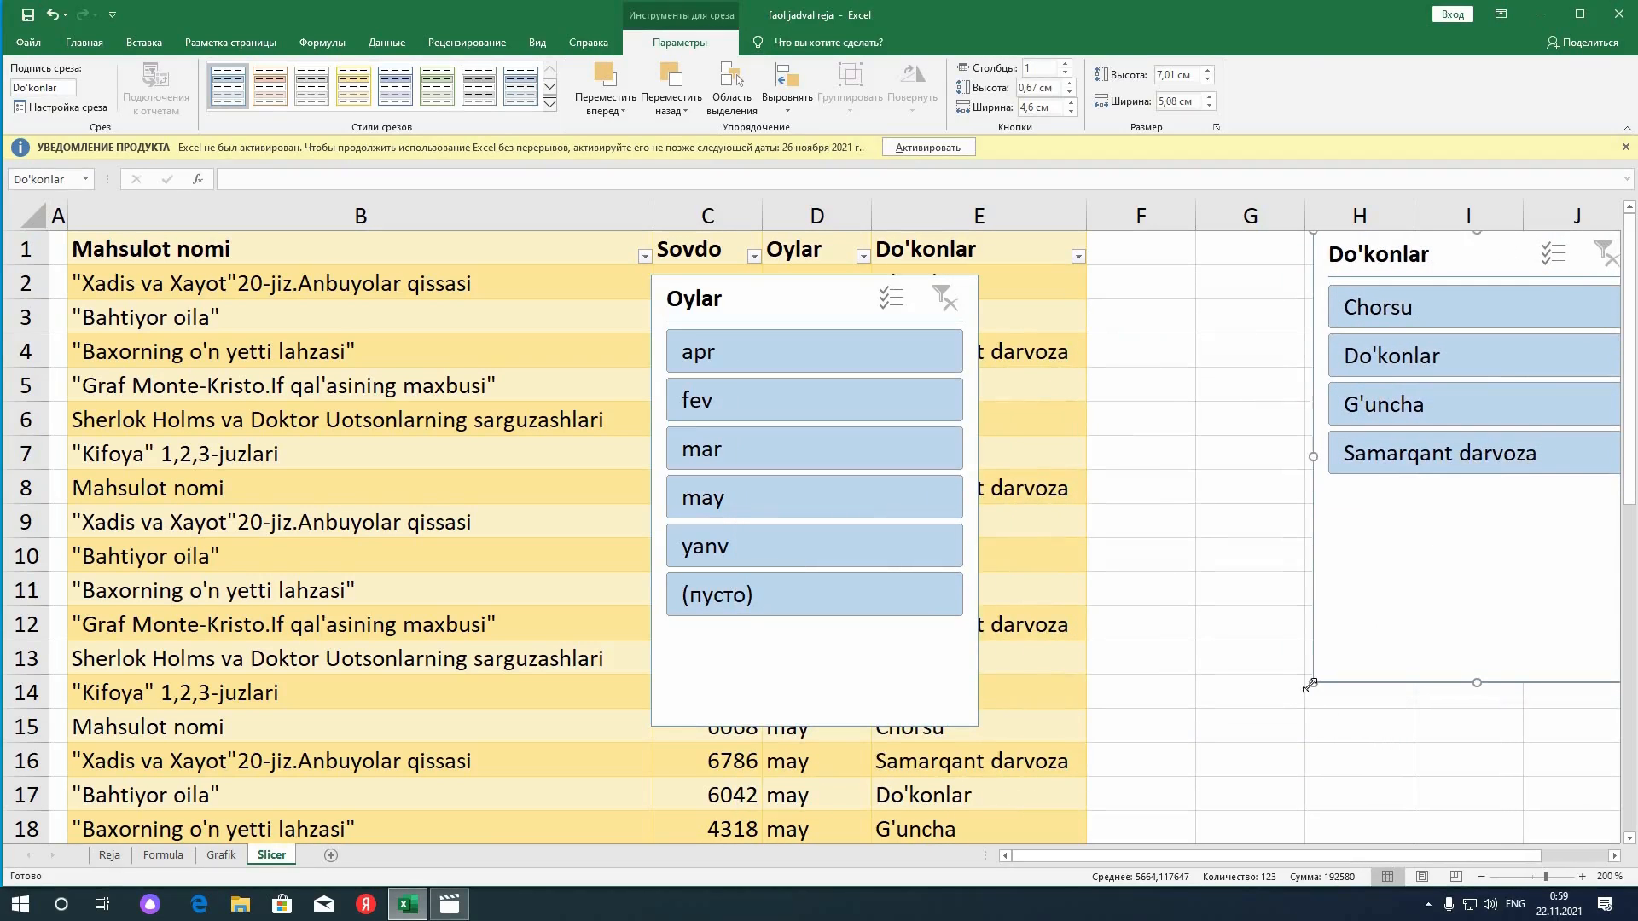
drag(1346, 635, 1361, 594)
drag(825, 300, 1050, 314)
drag(1244, 237, 1199, 238)
drag(1050, 682, 1105, 590)
drag(1228, 267, 1216, 270)
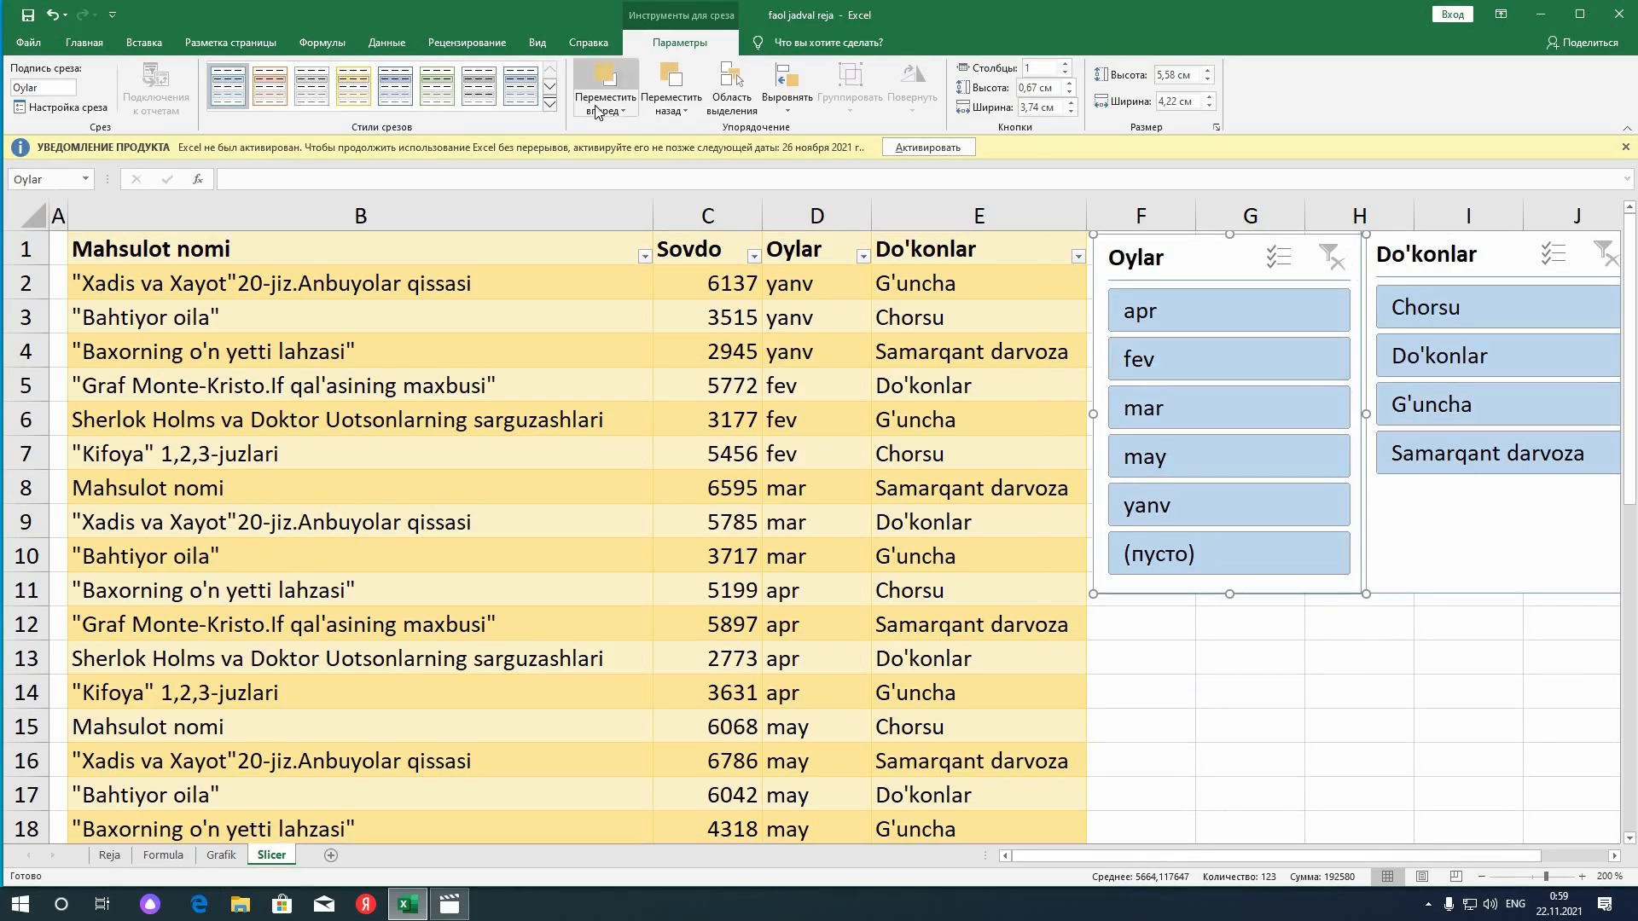
Apply the dark green slicer style to the Oylar slicer and the dark orange one to the Do'konlar slicer
click(549, 106)
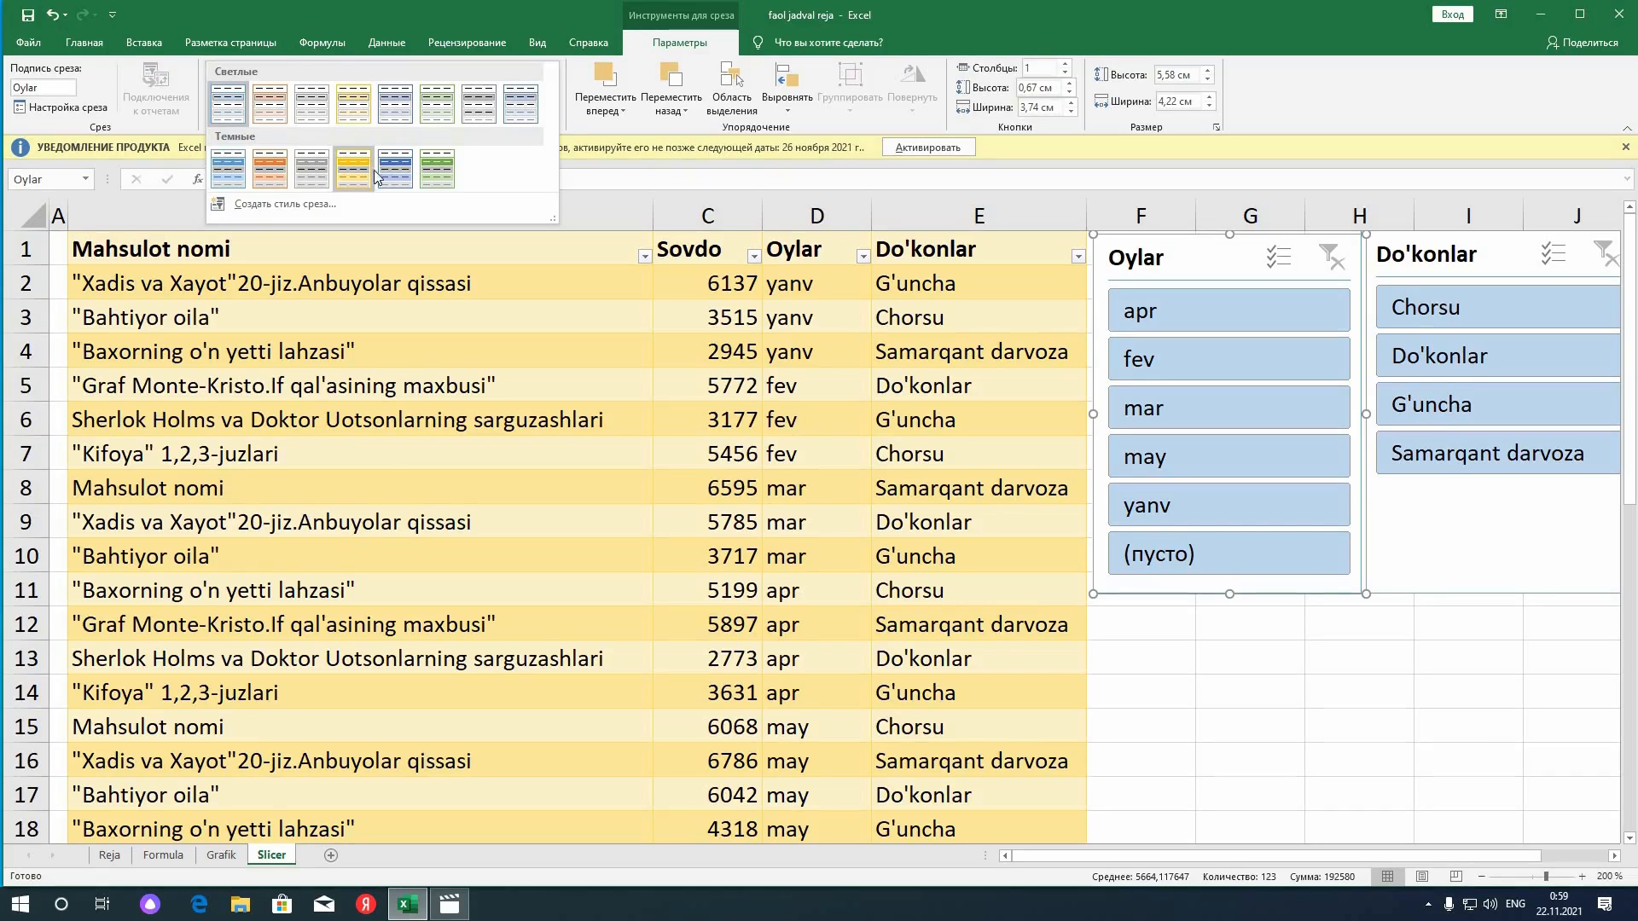
click(443, 178)
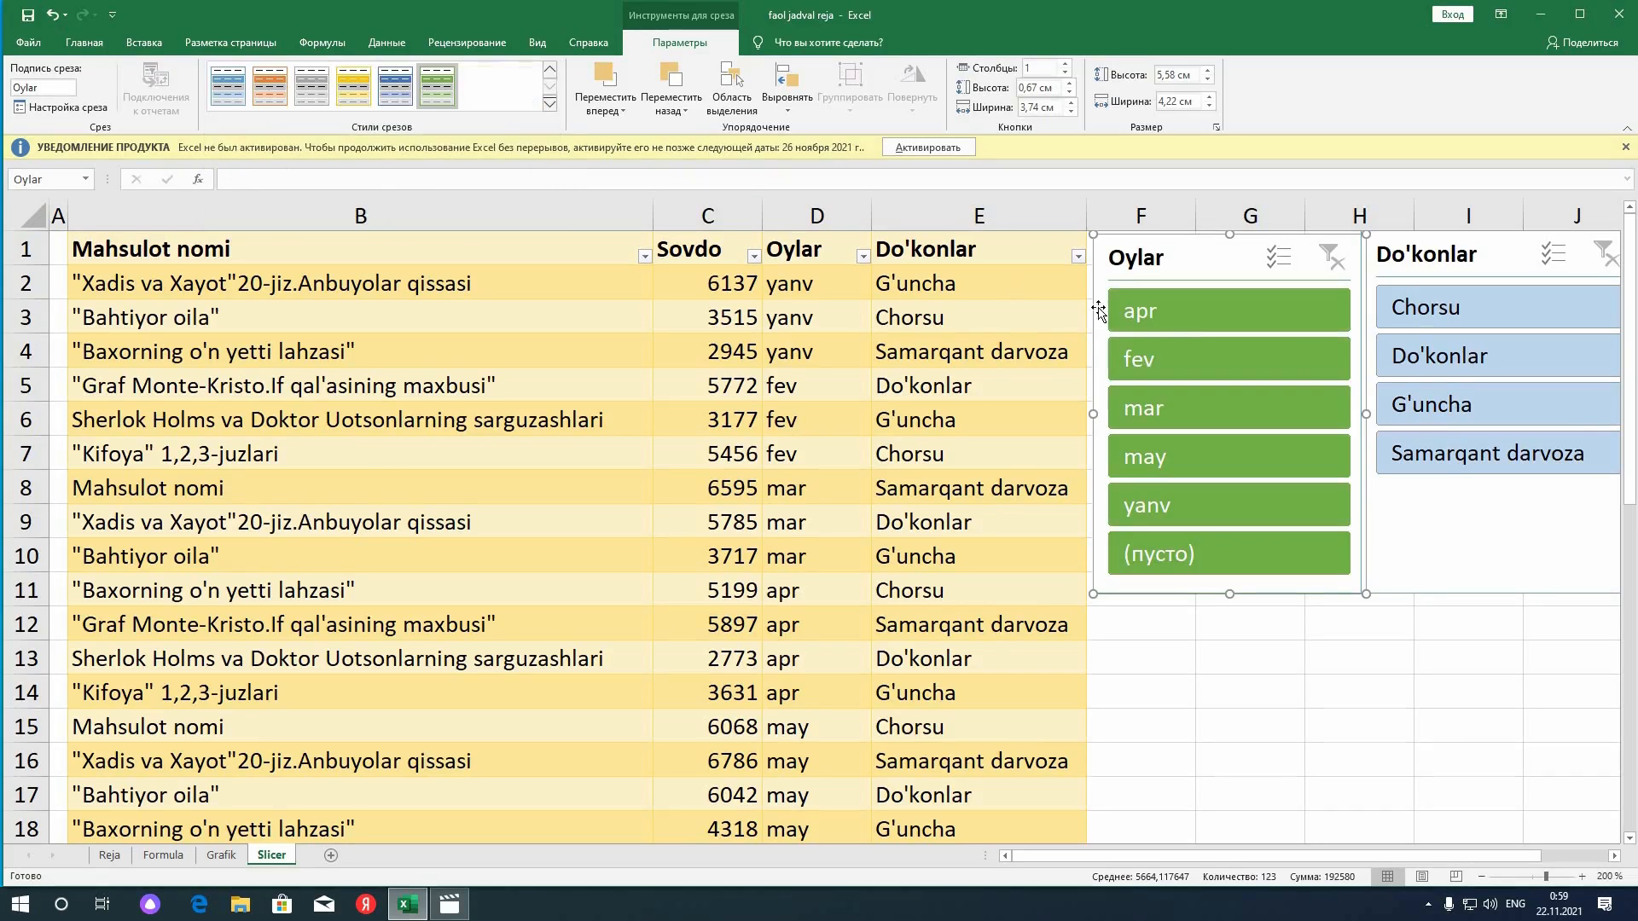
click(1490, 535)
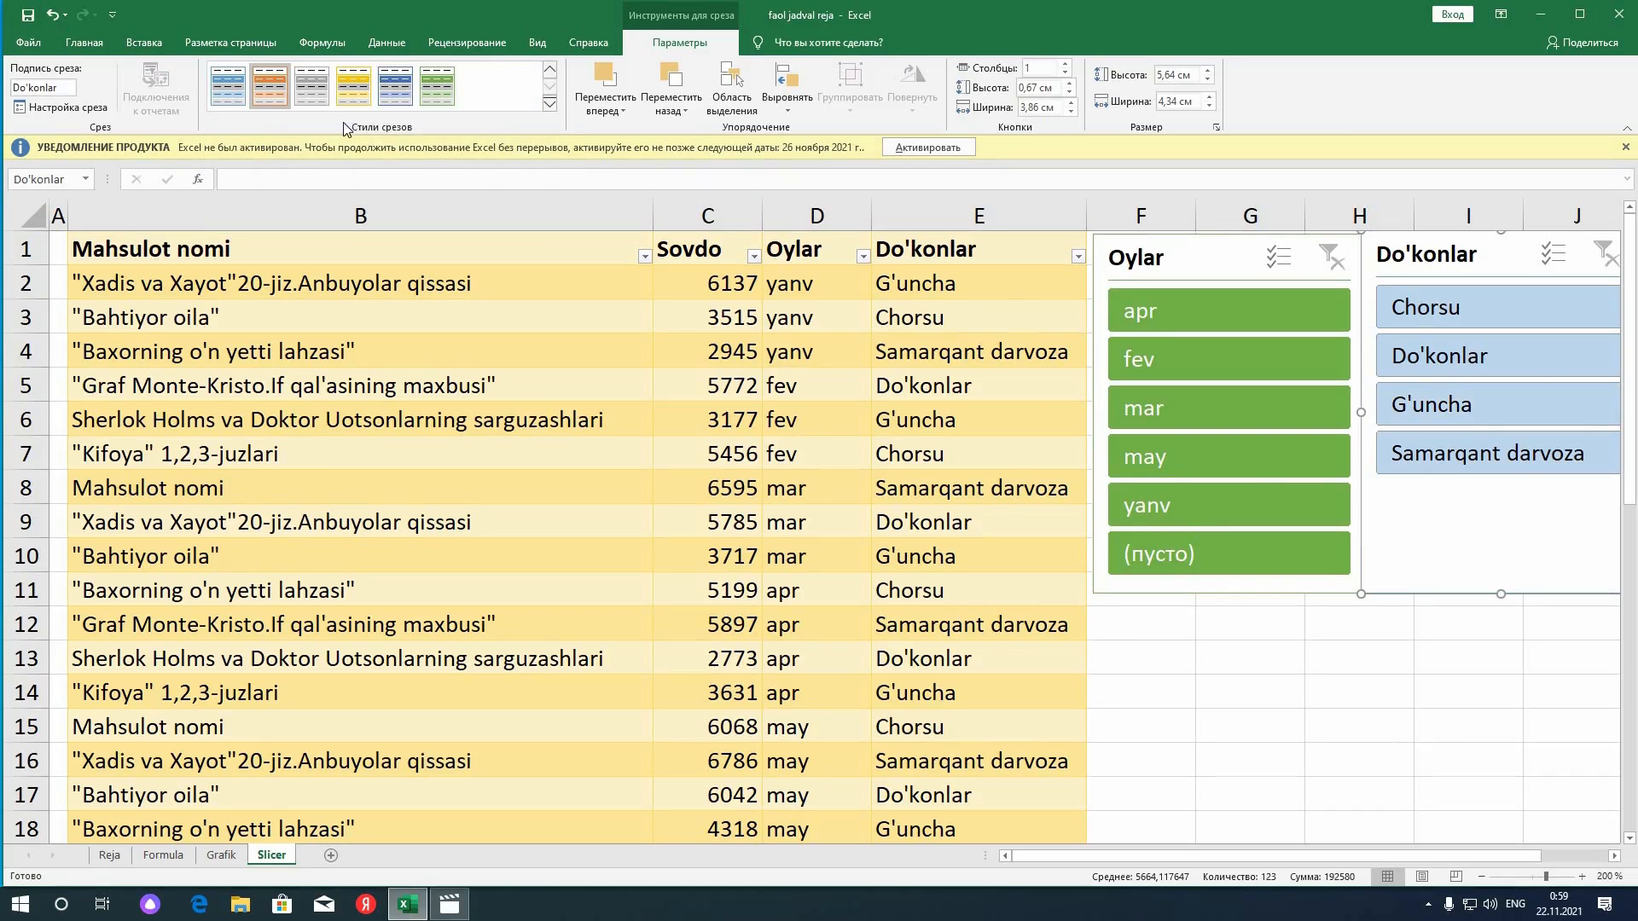
click(280, 96)
click(1456, 683)
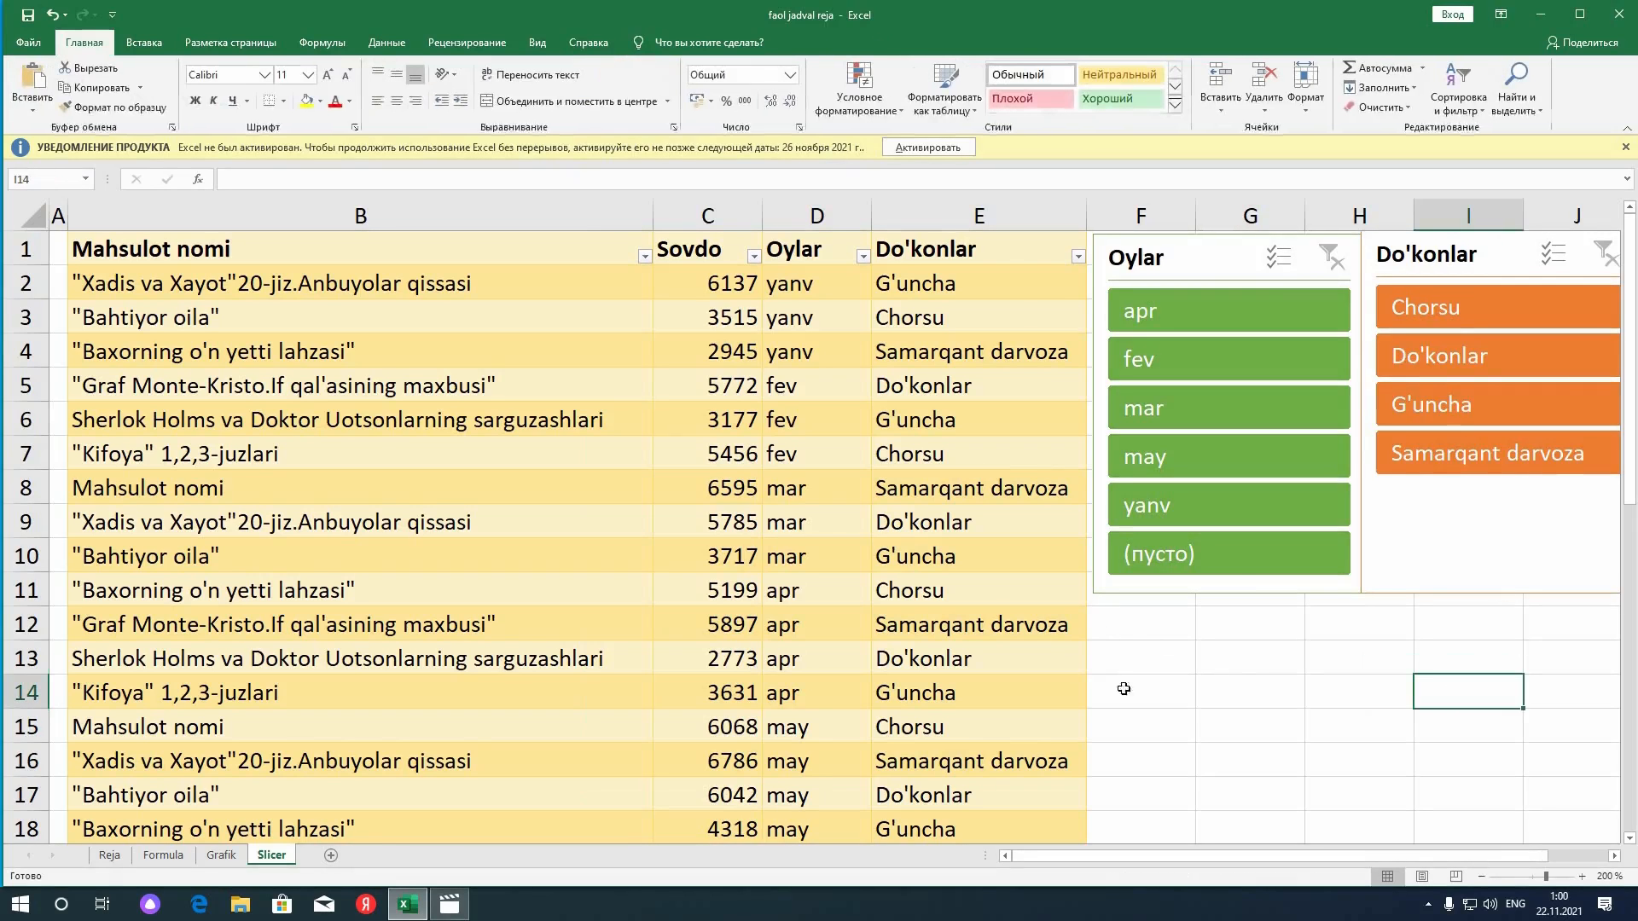
Resize the slicers' heights, ending the Do'konlar slicer at row 8 and the Oylar slicer at row 9
click(1247, 687)
click(1237, 592)
drag(1228, 401, 1229, 407)
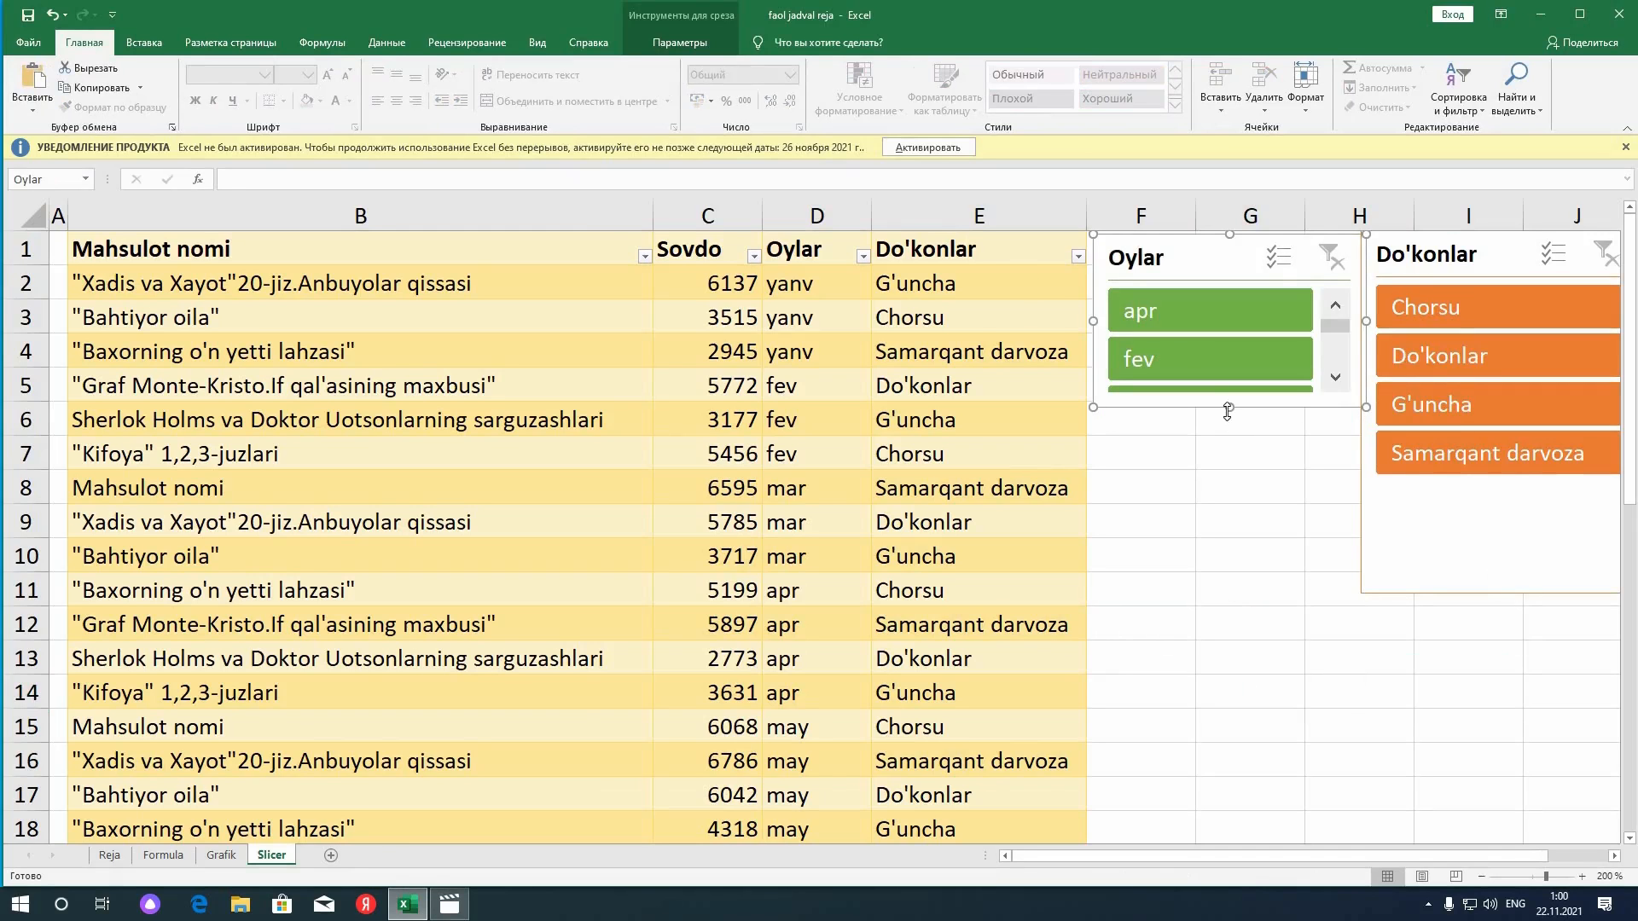
drag(1229, 407, 1229, 603)
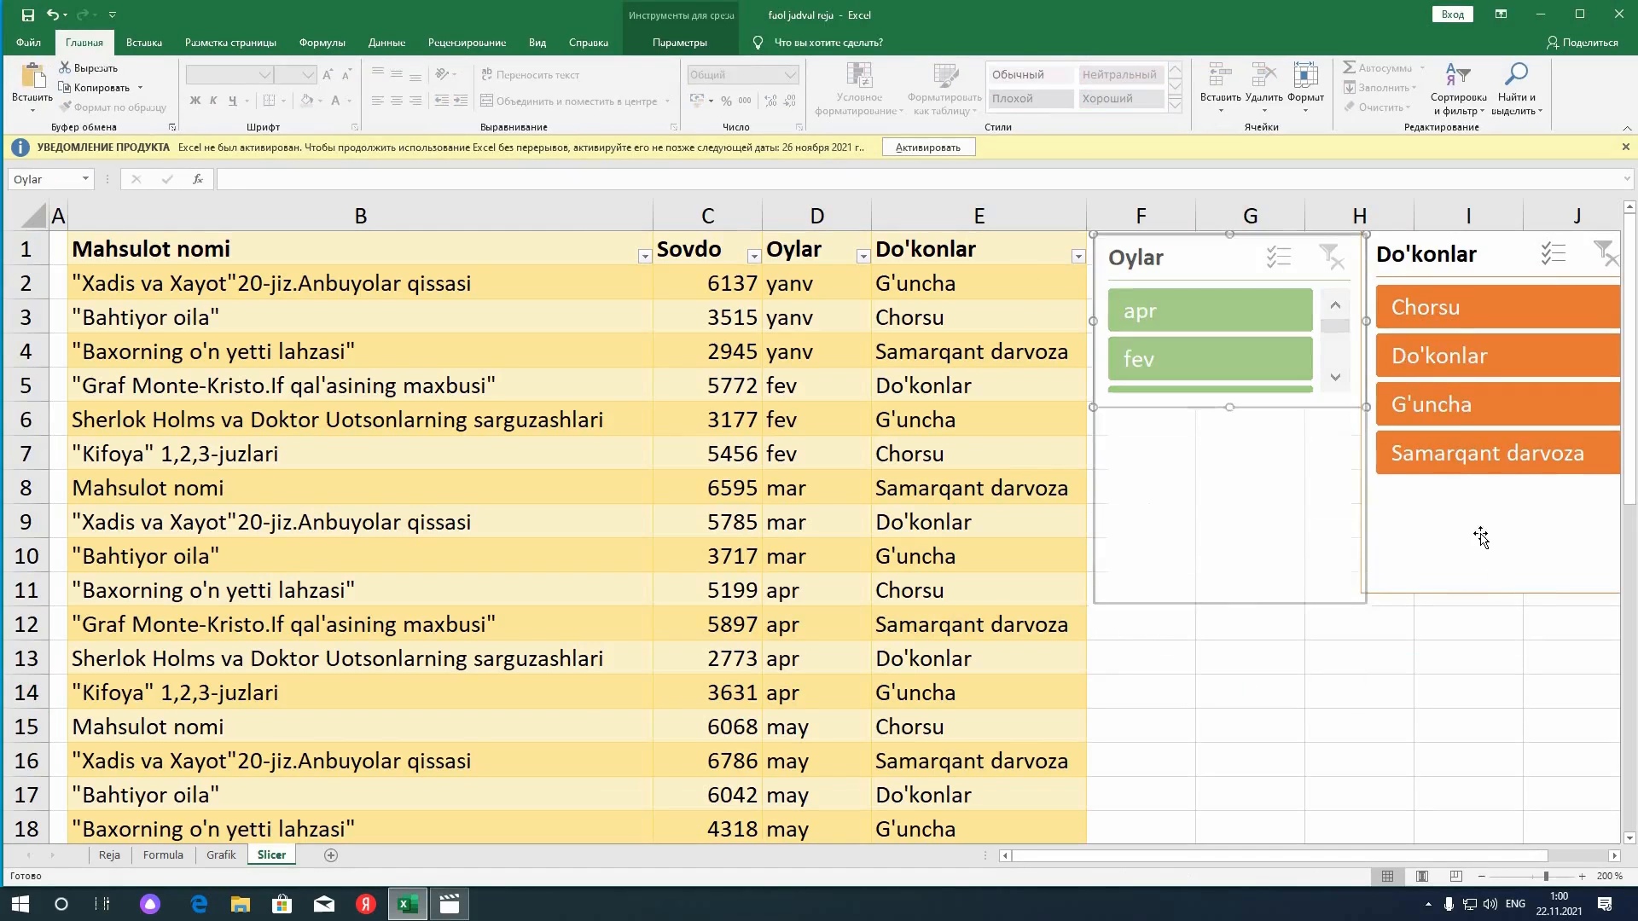
click(1501, 592)
drag(1498, 529, 1469, 480)
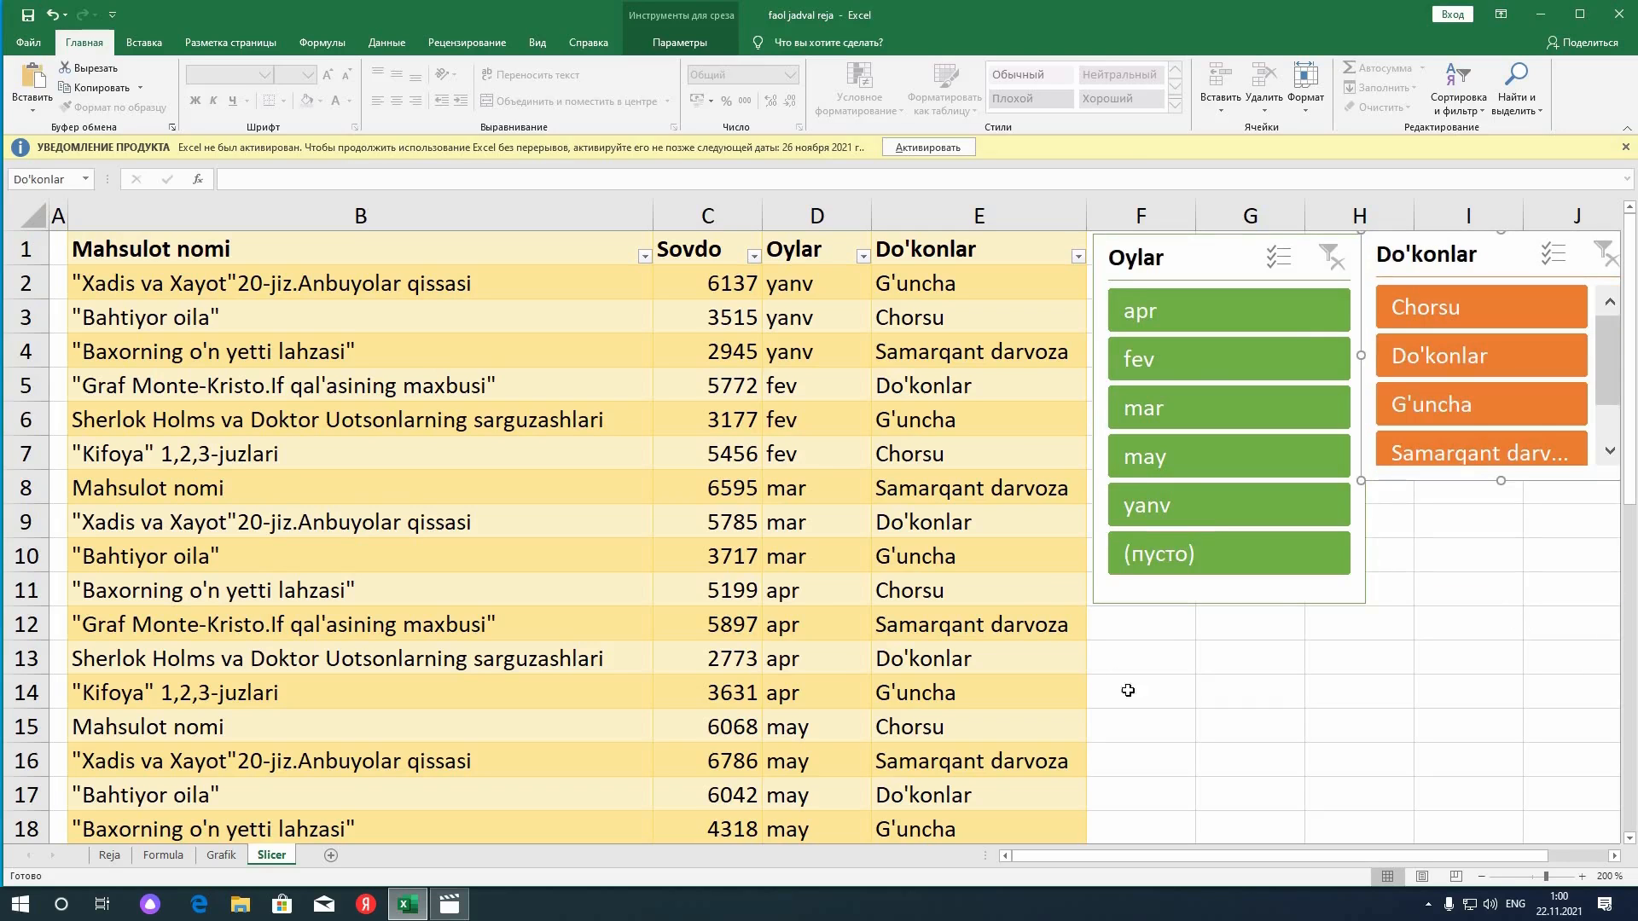
click(1211, 599)
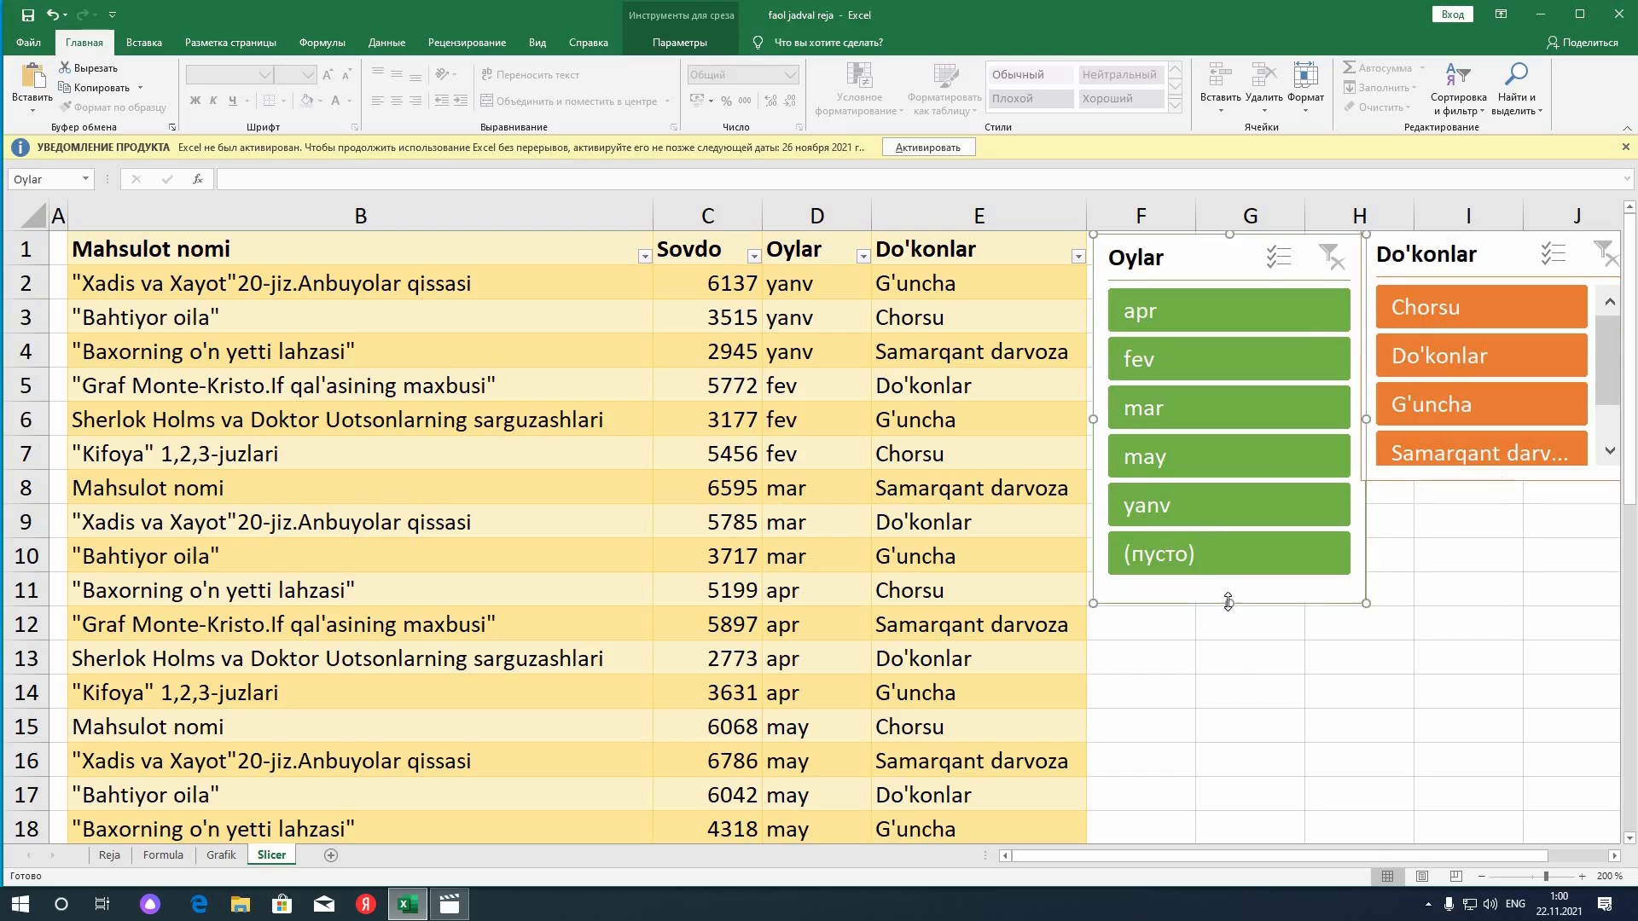
drag(1239, 686, 1237, 687)
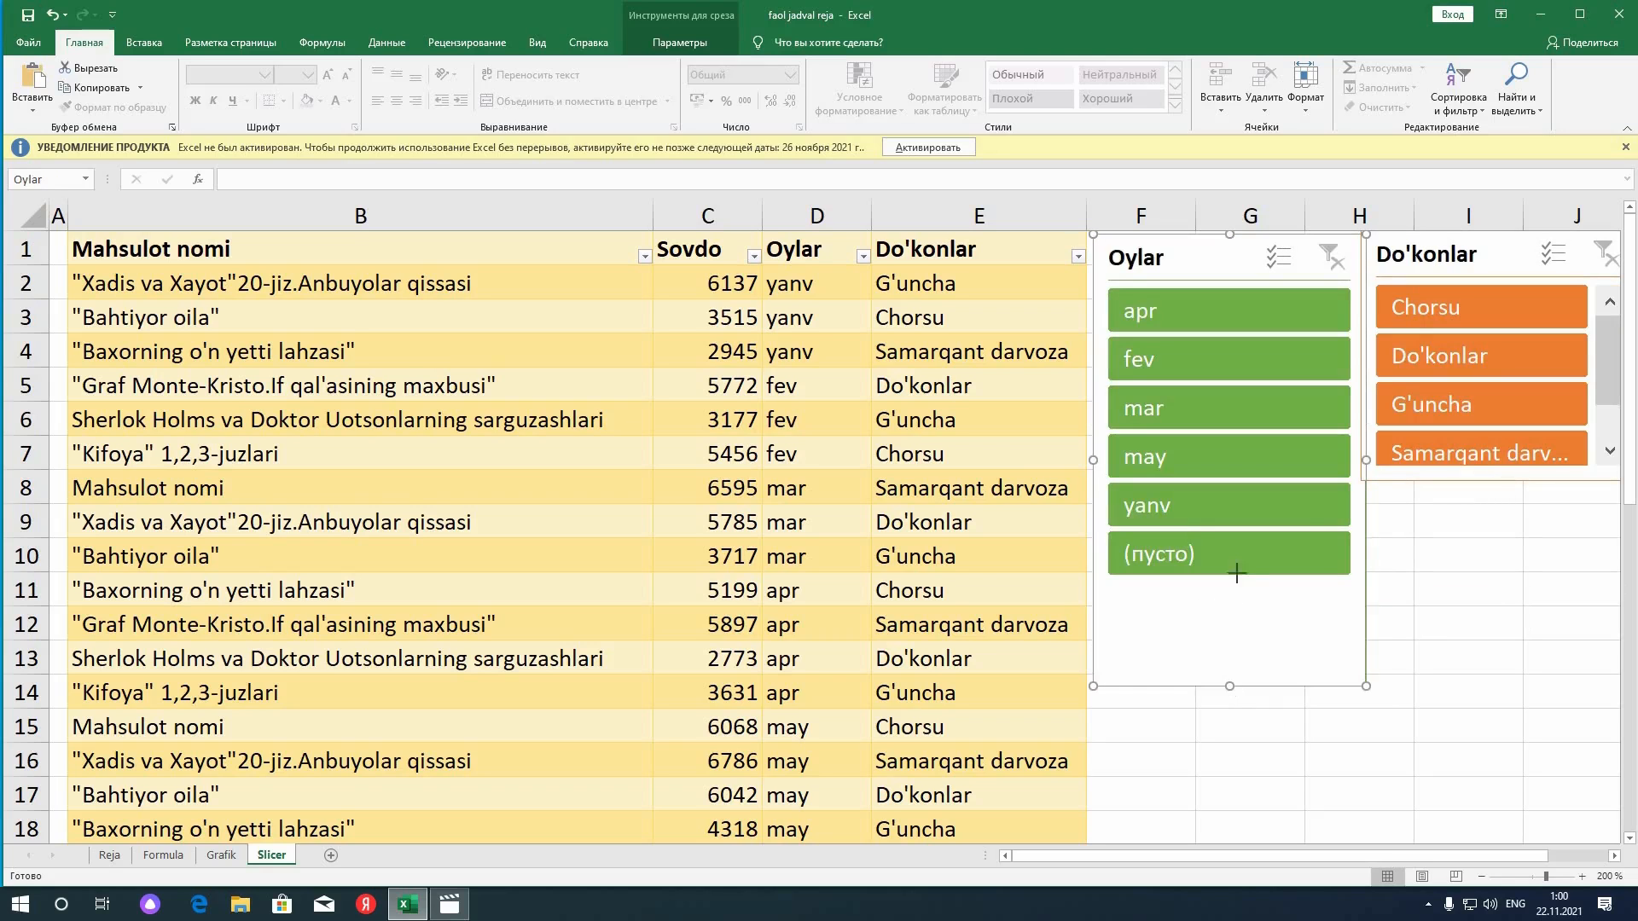
drag(1225, 538, 1228, 534)
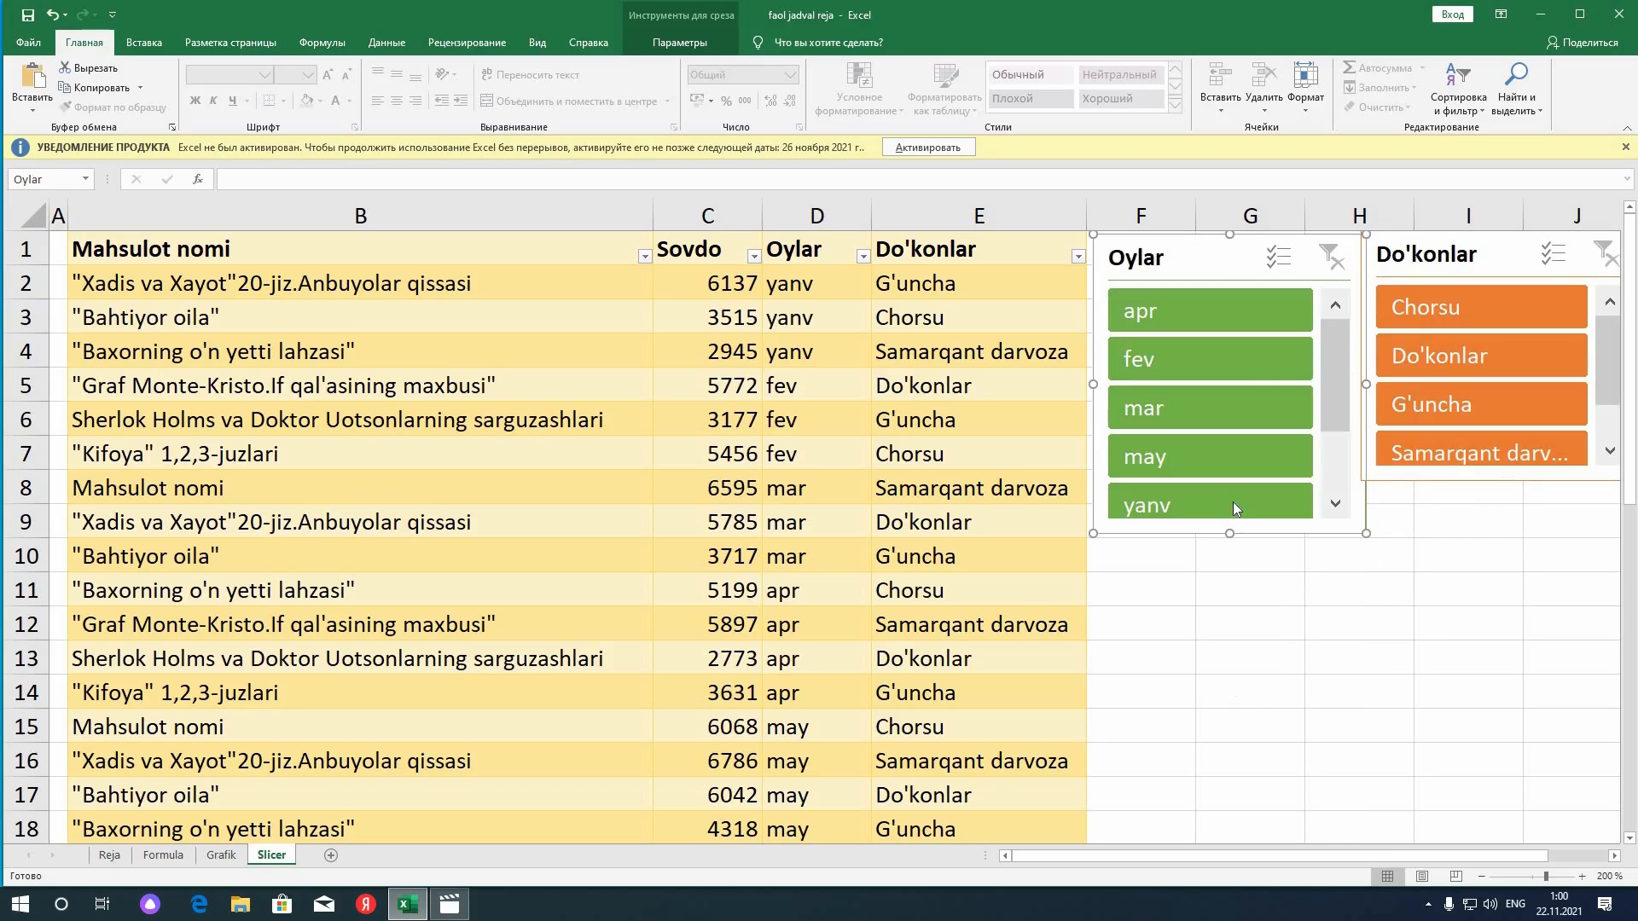
Filter the table by the month yanv with the slicer, clear that filter, and filter by the store G'uncha
click(1233, 499)
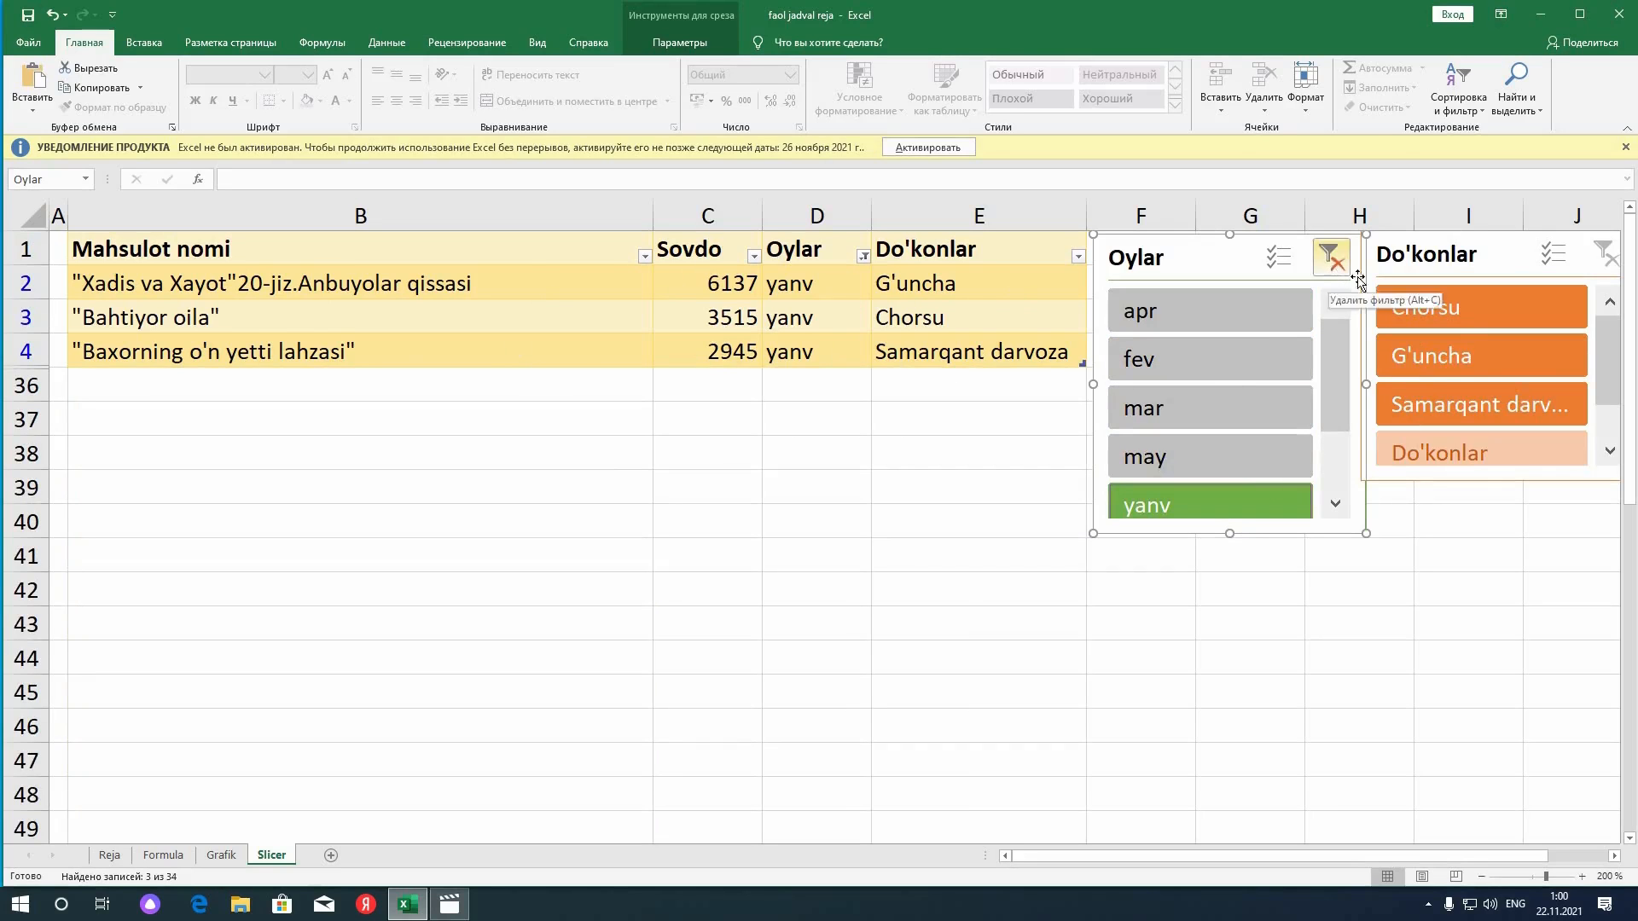
click(1332, 259)
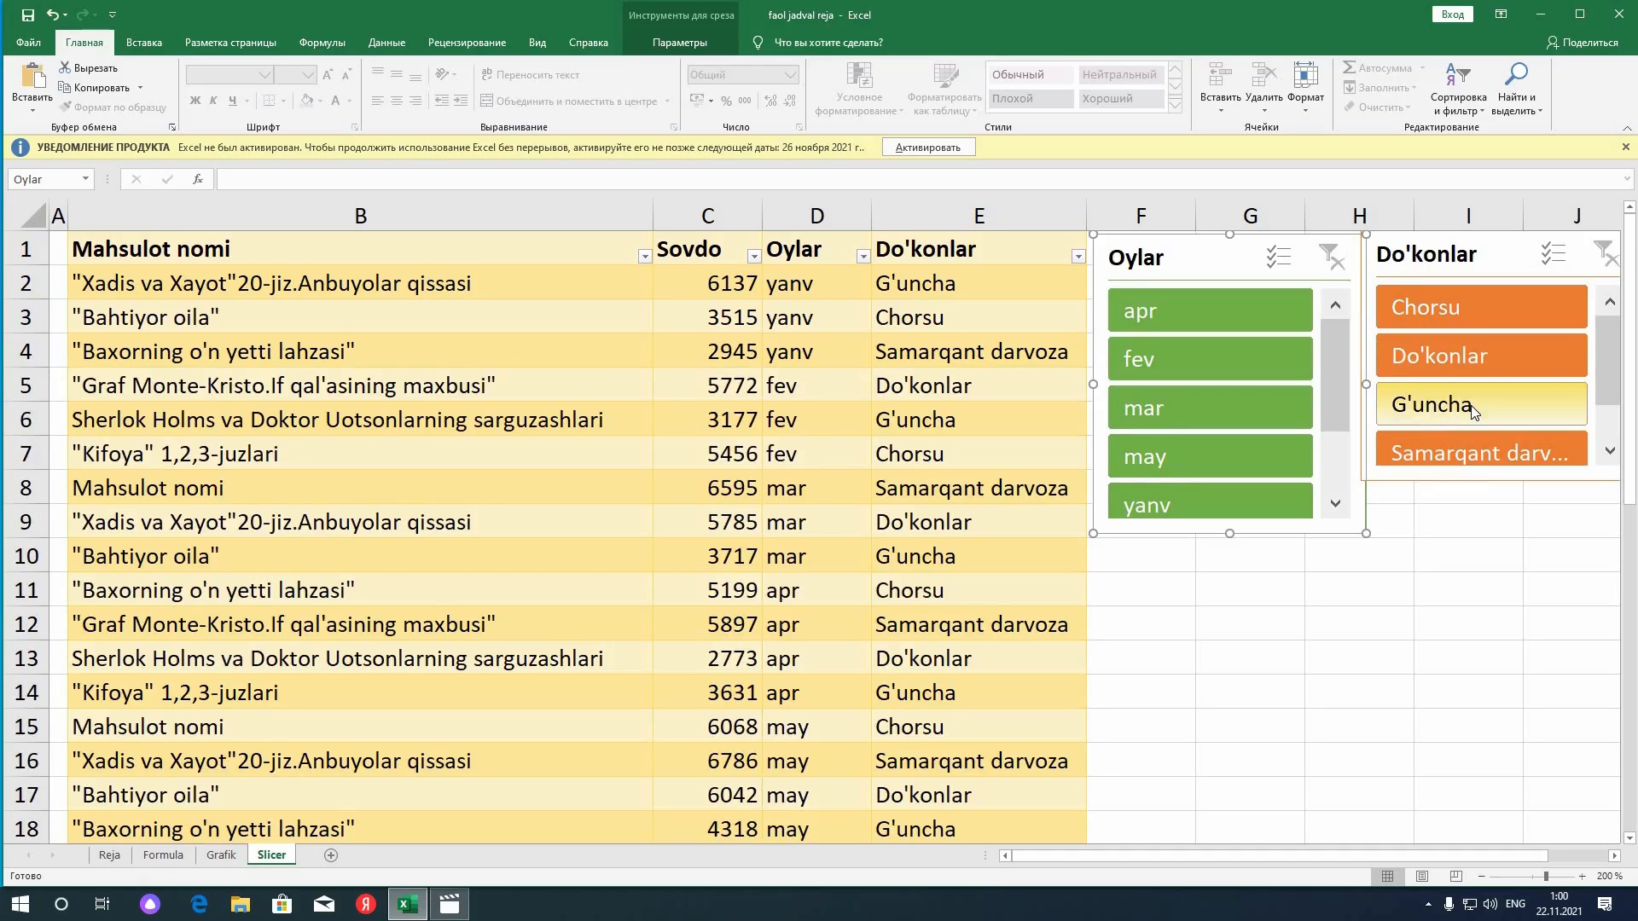
click(1475, 413)
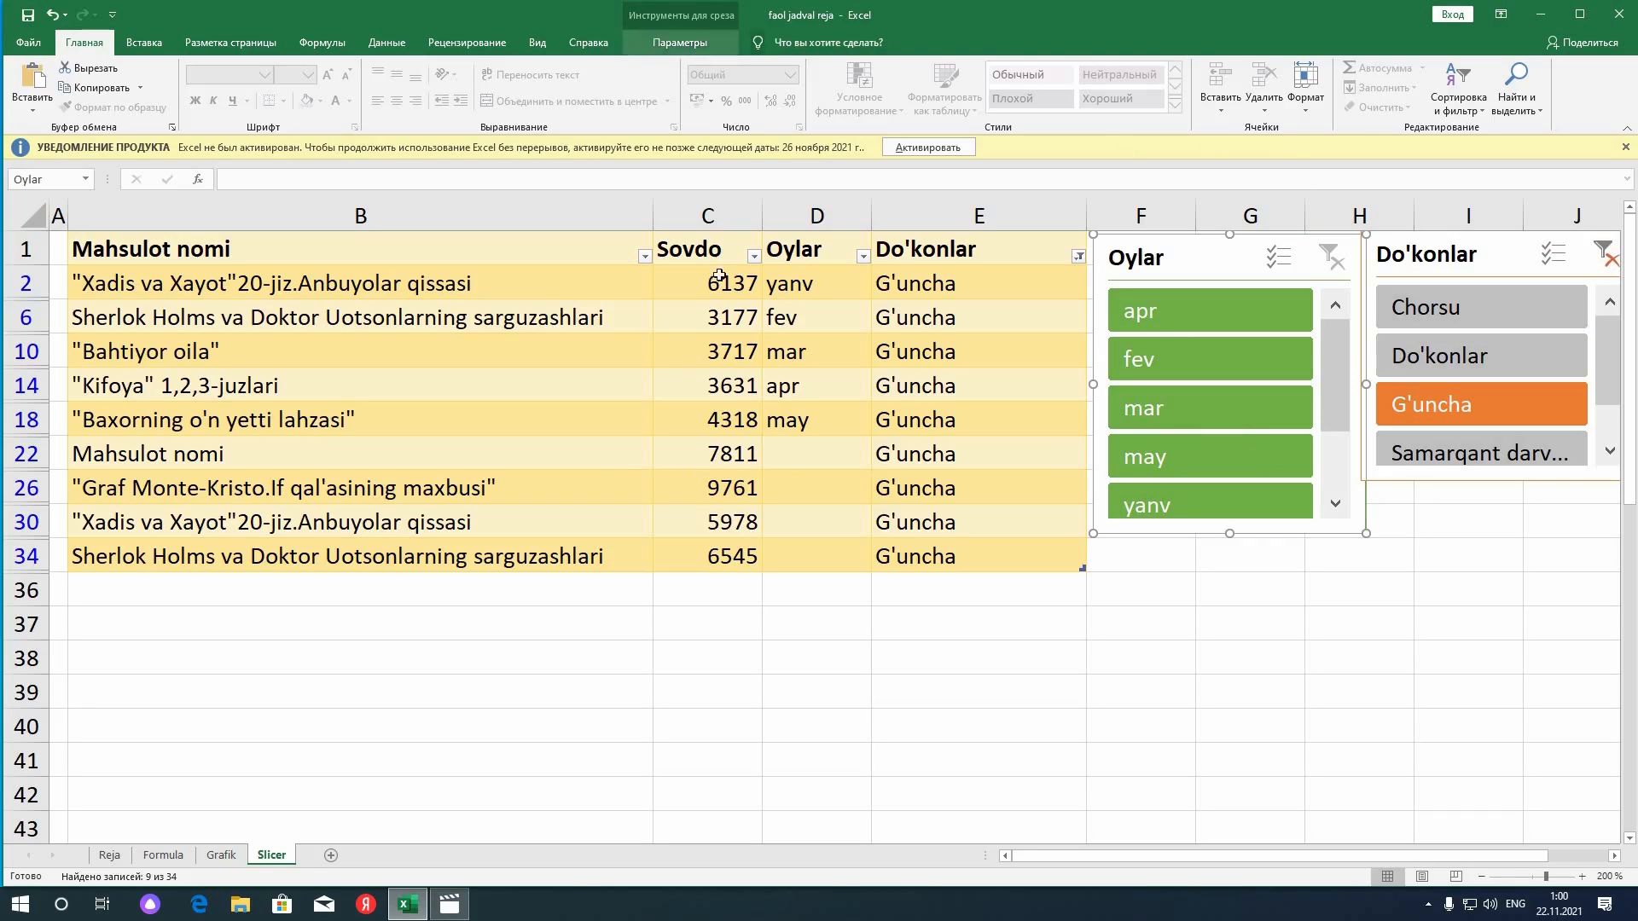
Turn on the total row for the product sales table
click(758, 389)
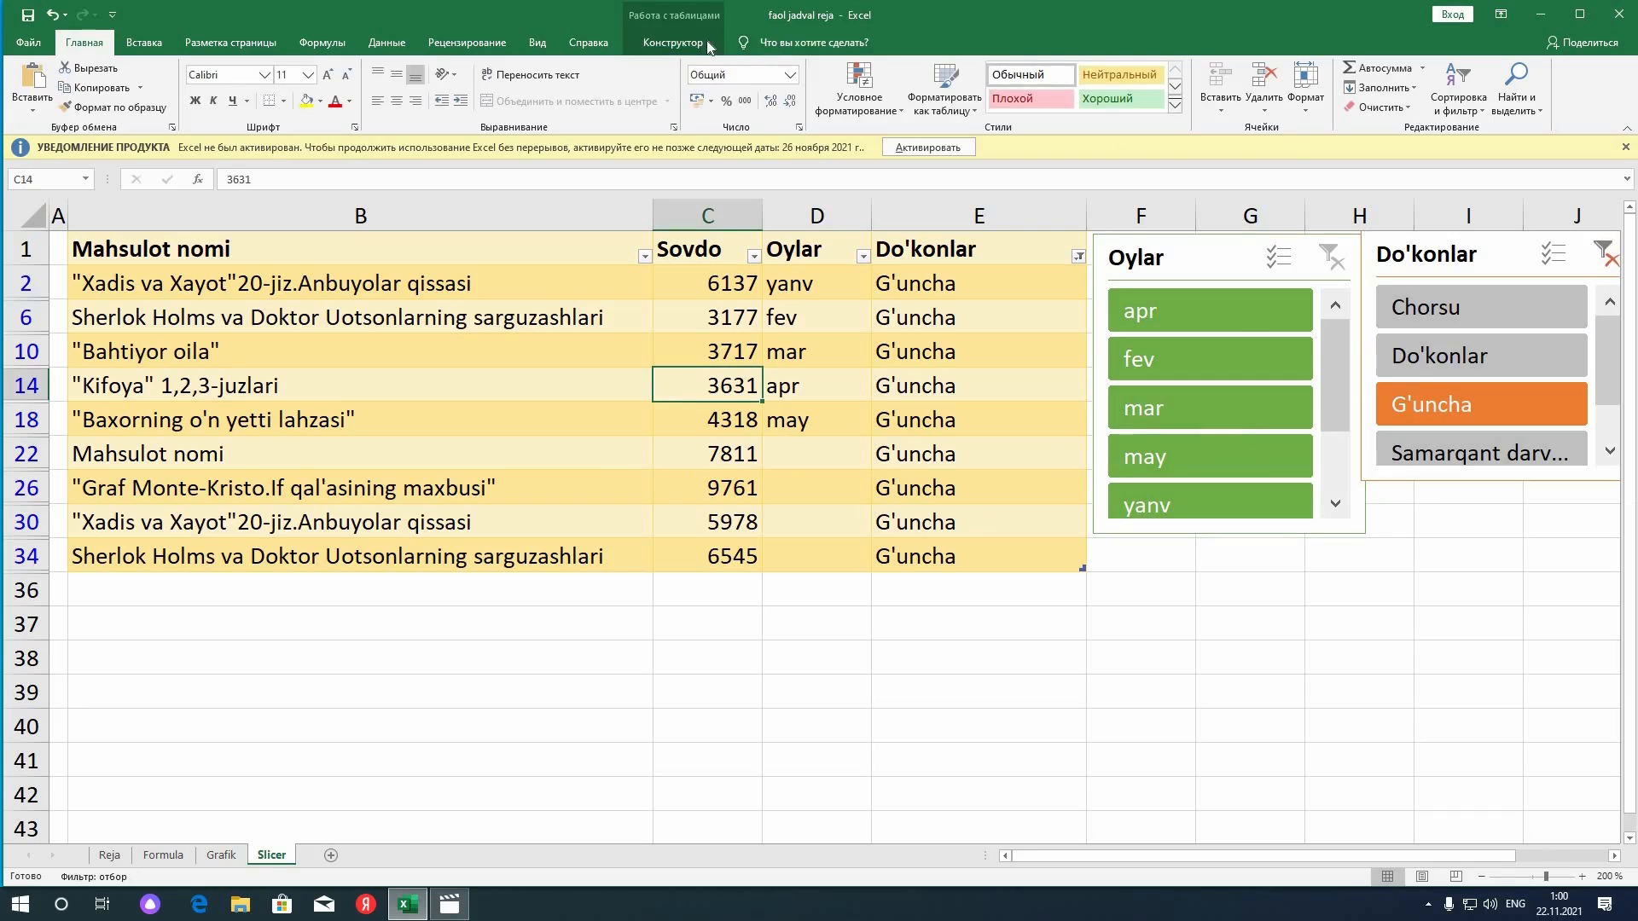
click(674, 43)
click(607, 87)
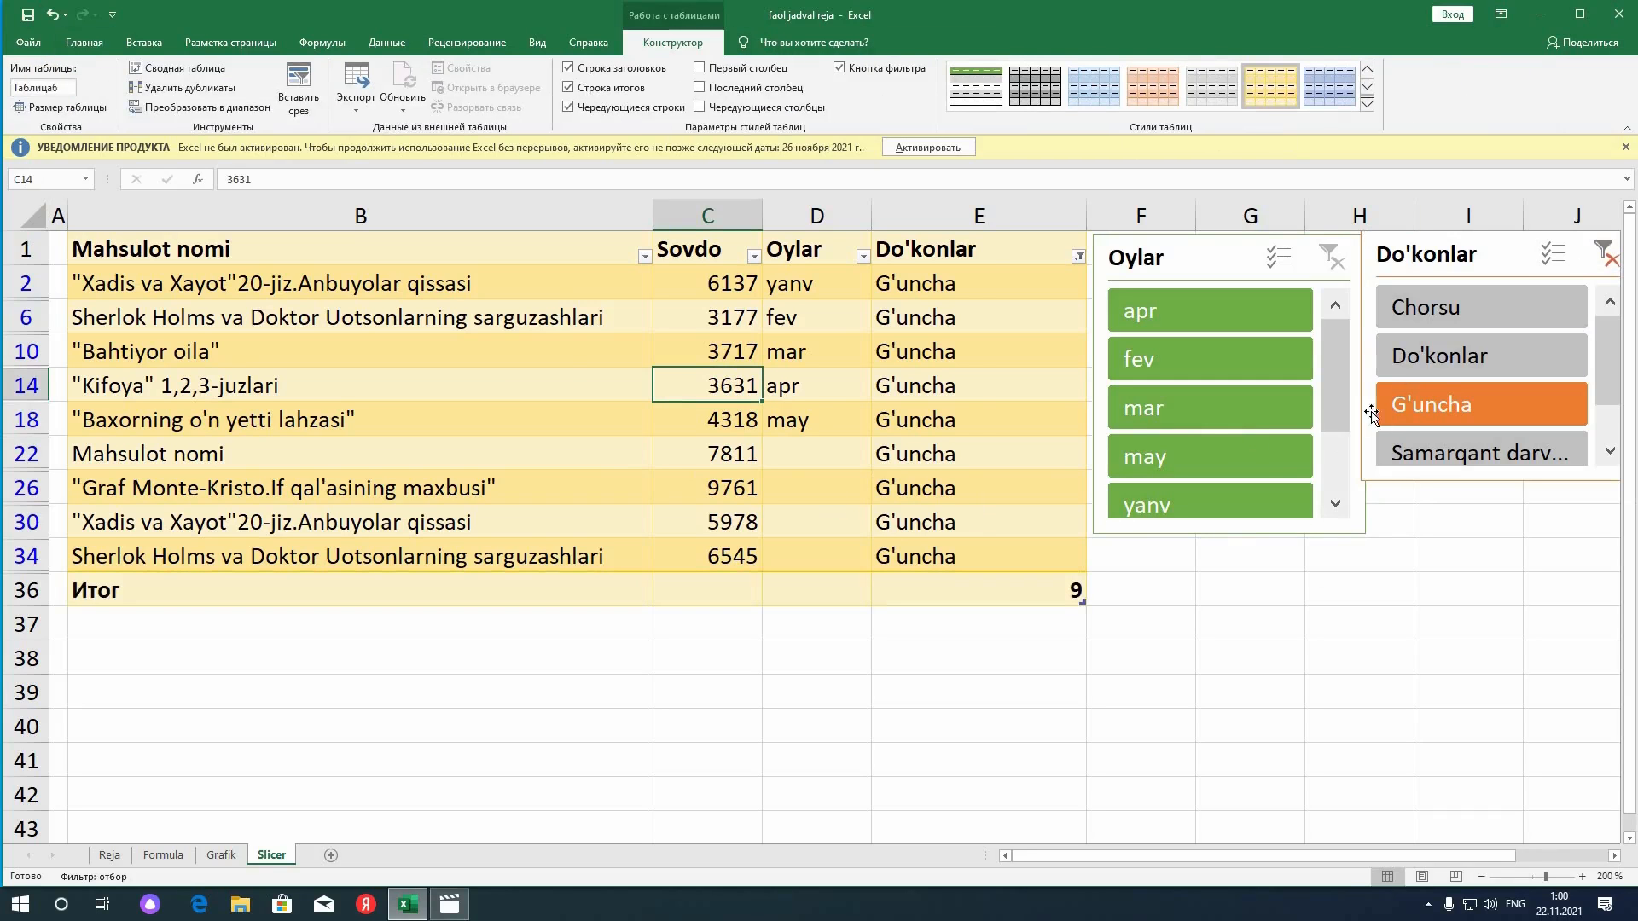
click(1372, 632)
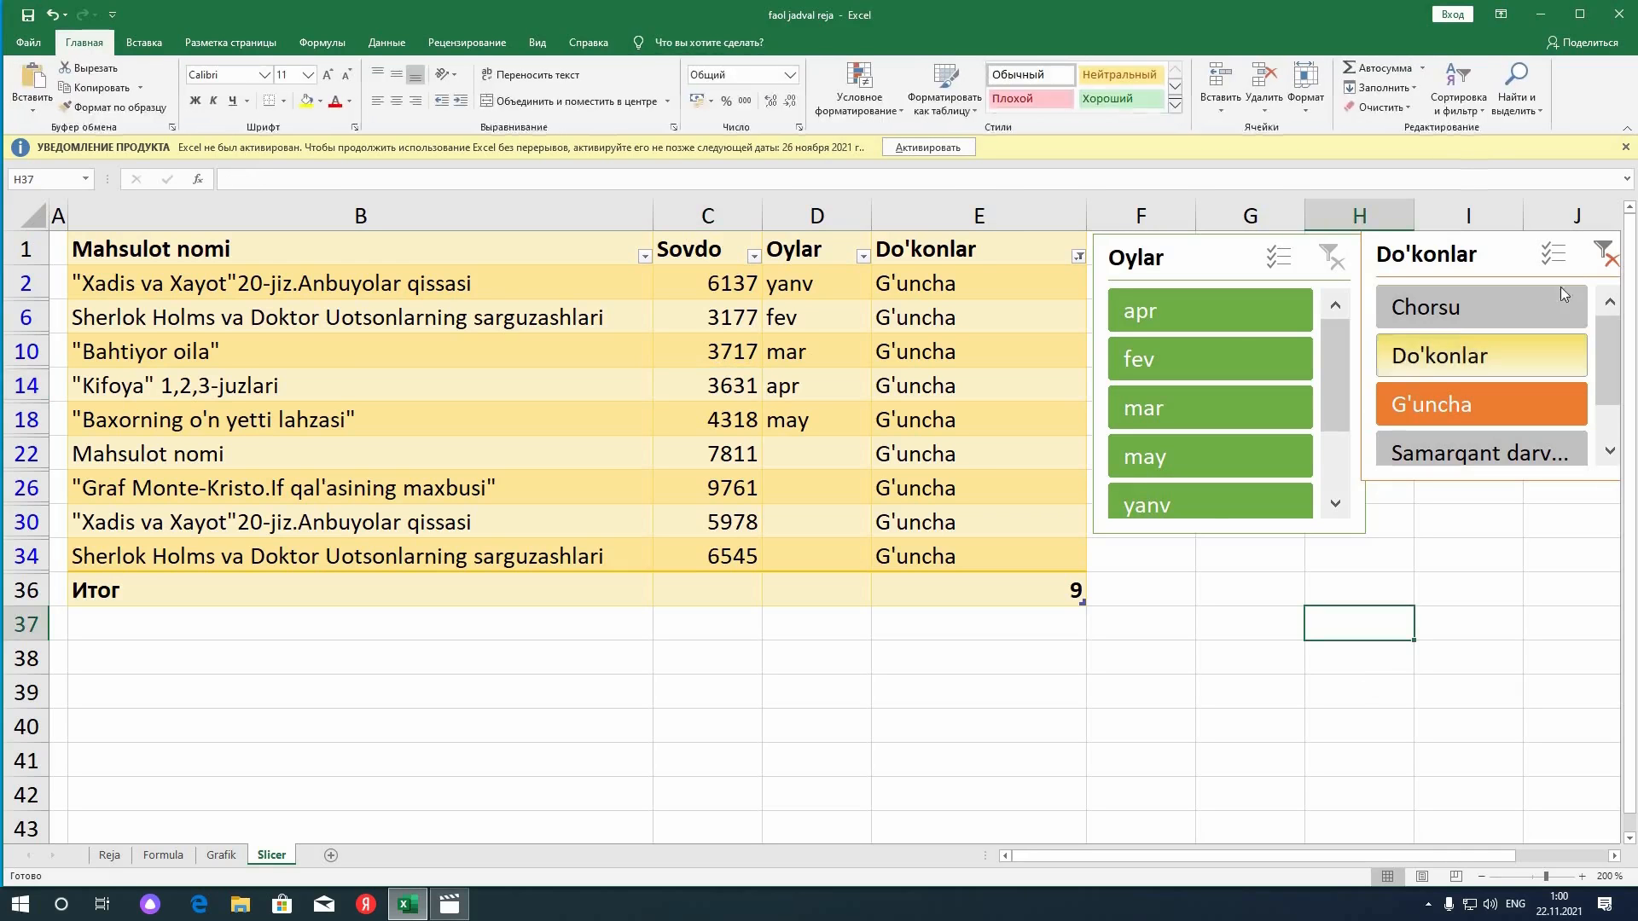
Clear the store filter, filter the table by Chorsu, and check the total row's Sovdo cell
click(1604, 254)
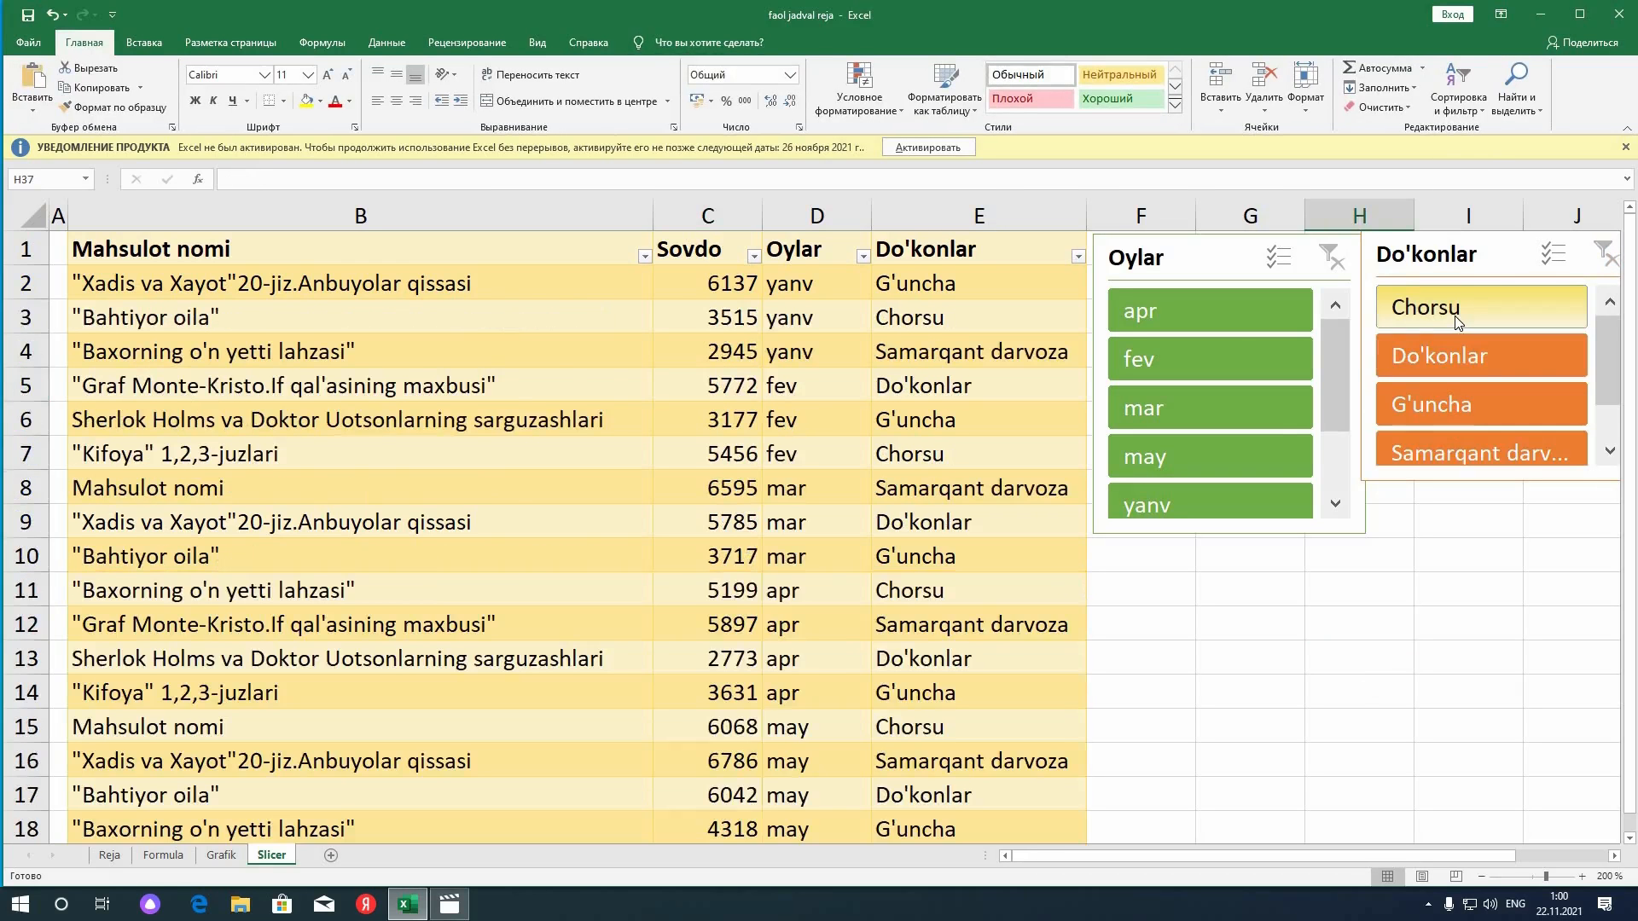
click(1457, 322)
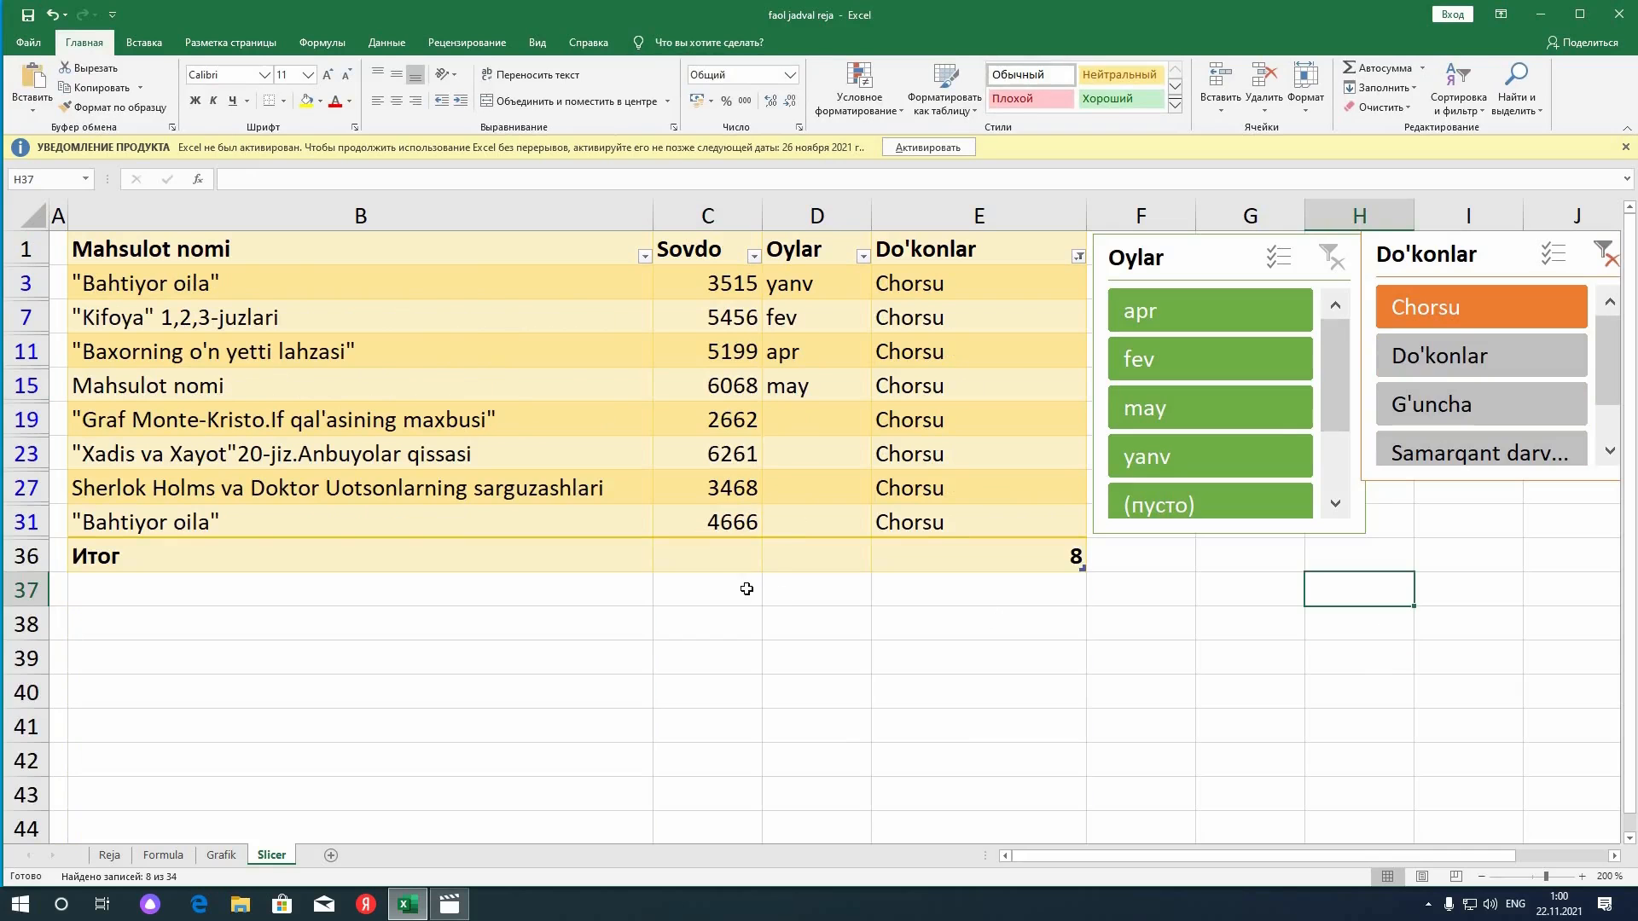
click(720, 575)
click(715, 551)
click(788, 591)
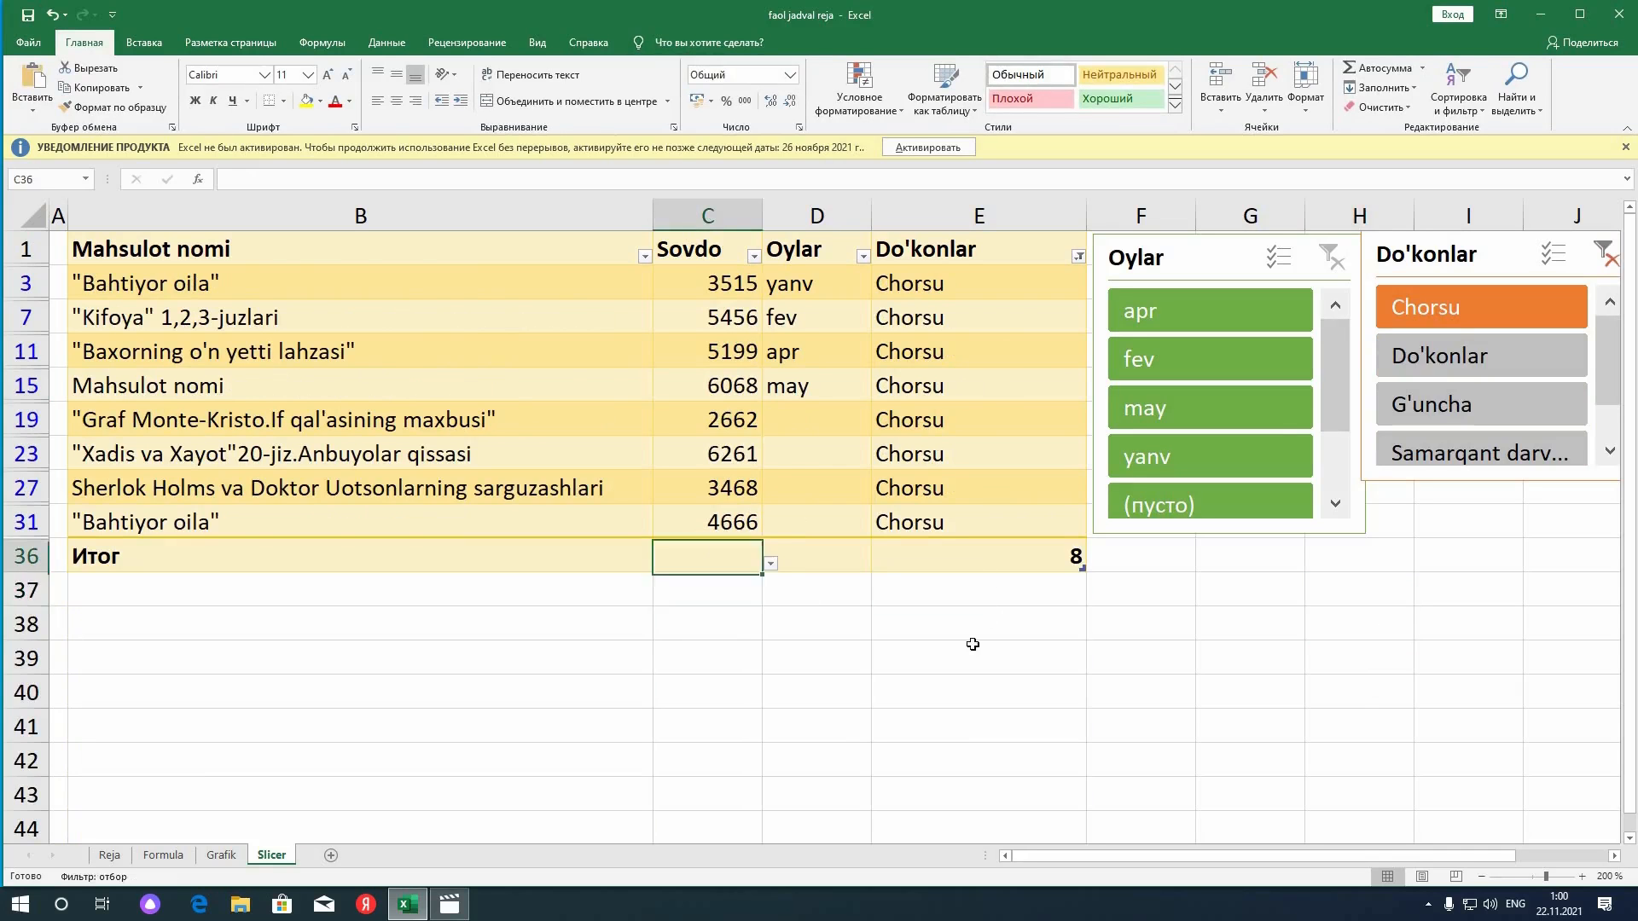
click(979, 645)
Clear the store filter and filter the table by month, first yanv and then fev
click(1605, 255)
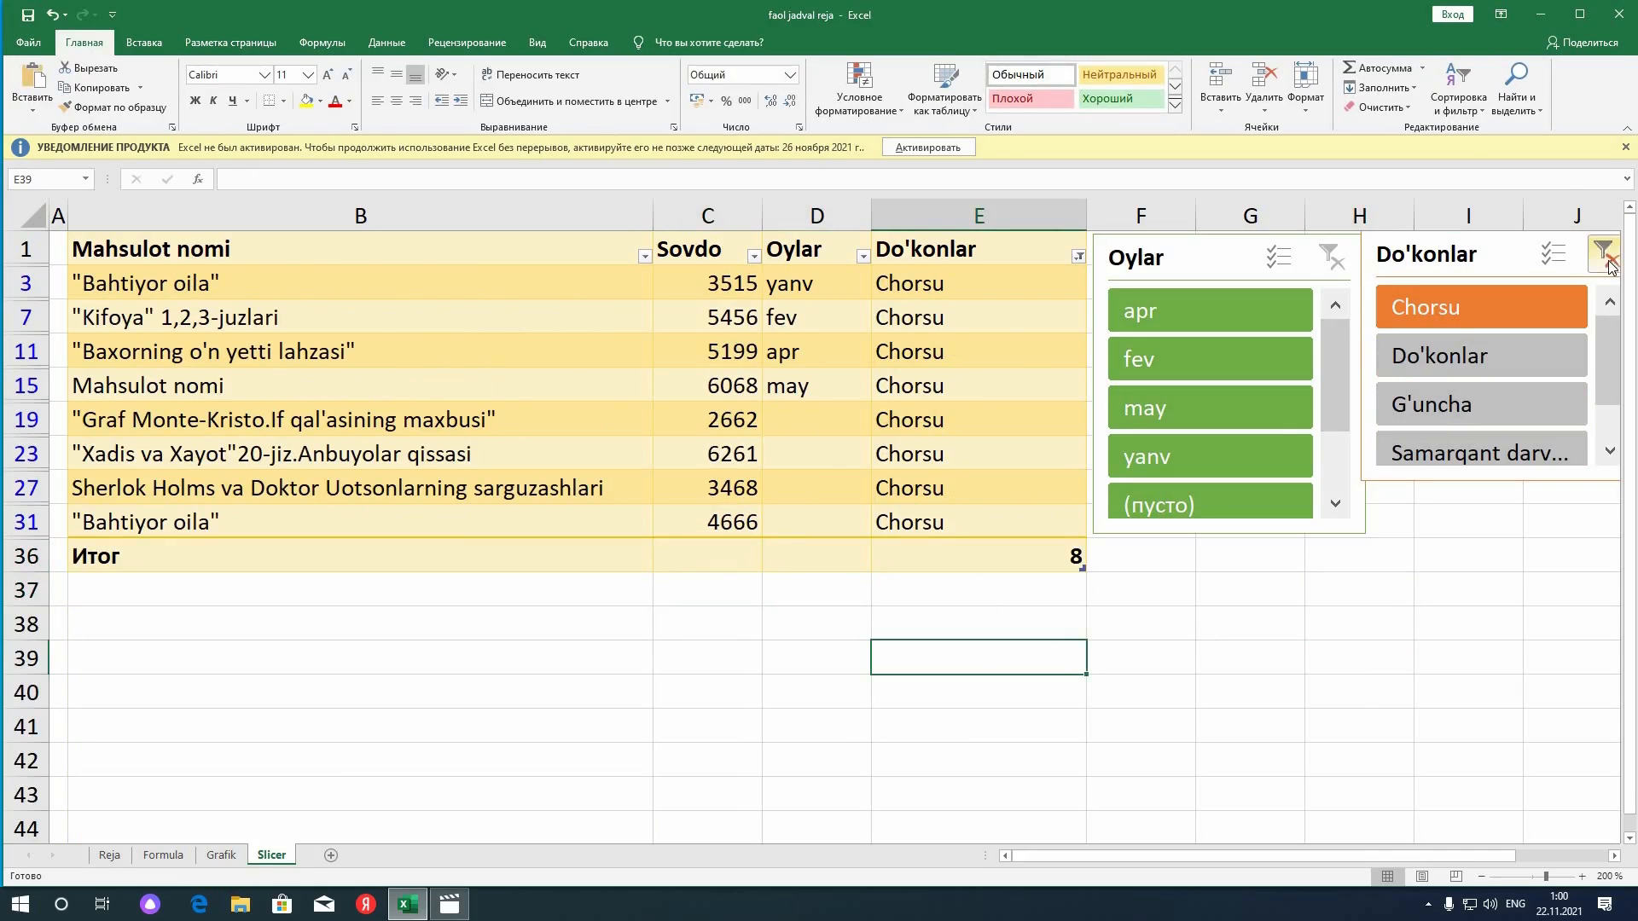
click(1146, 488)
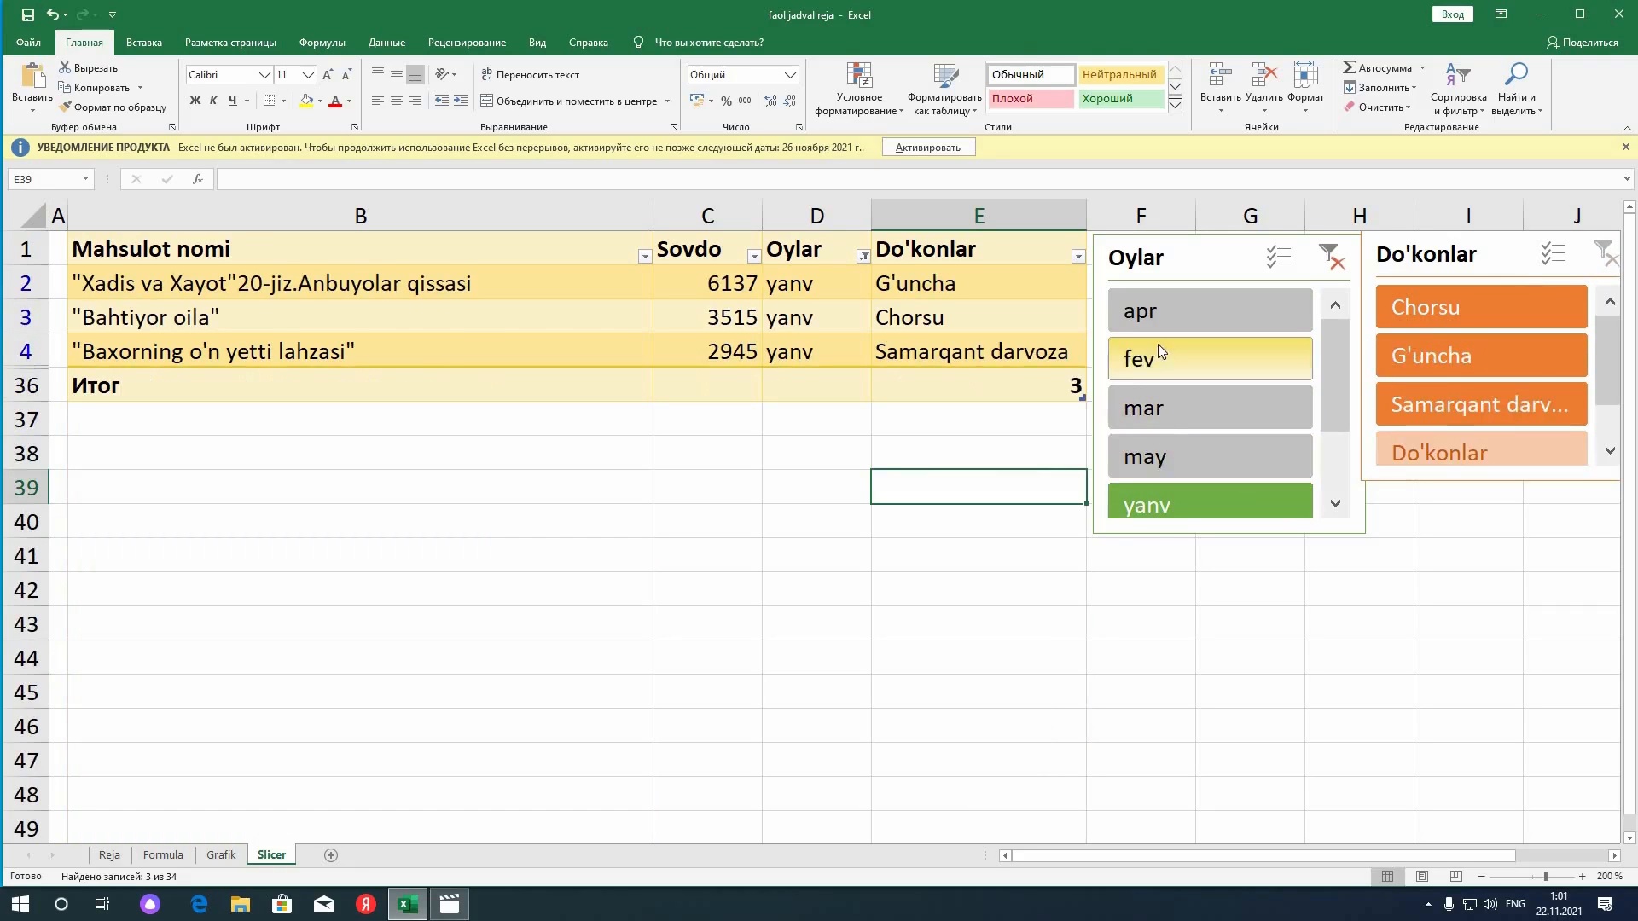
click(1160, 351)
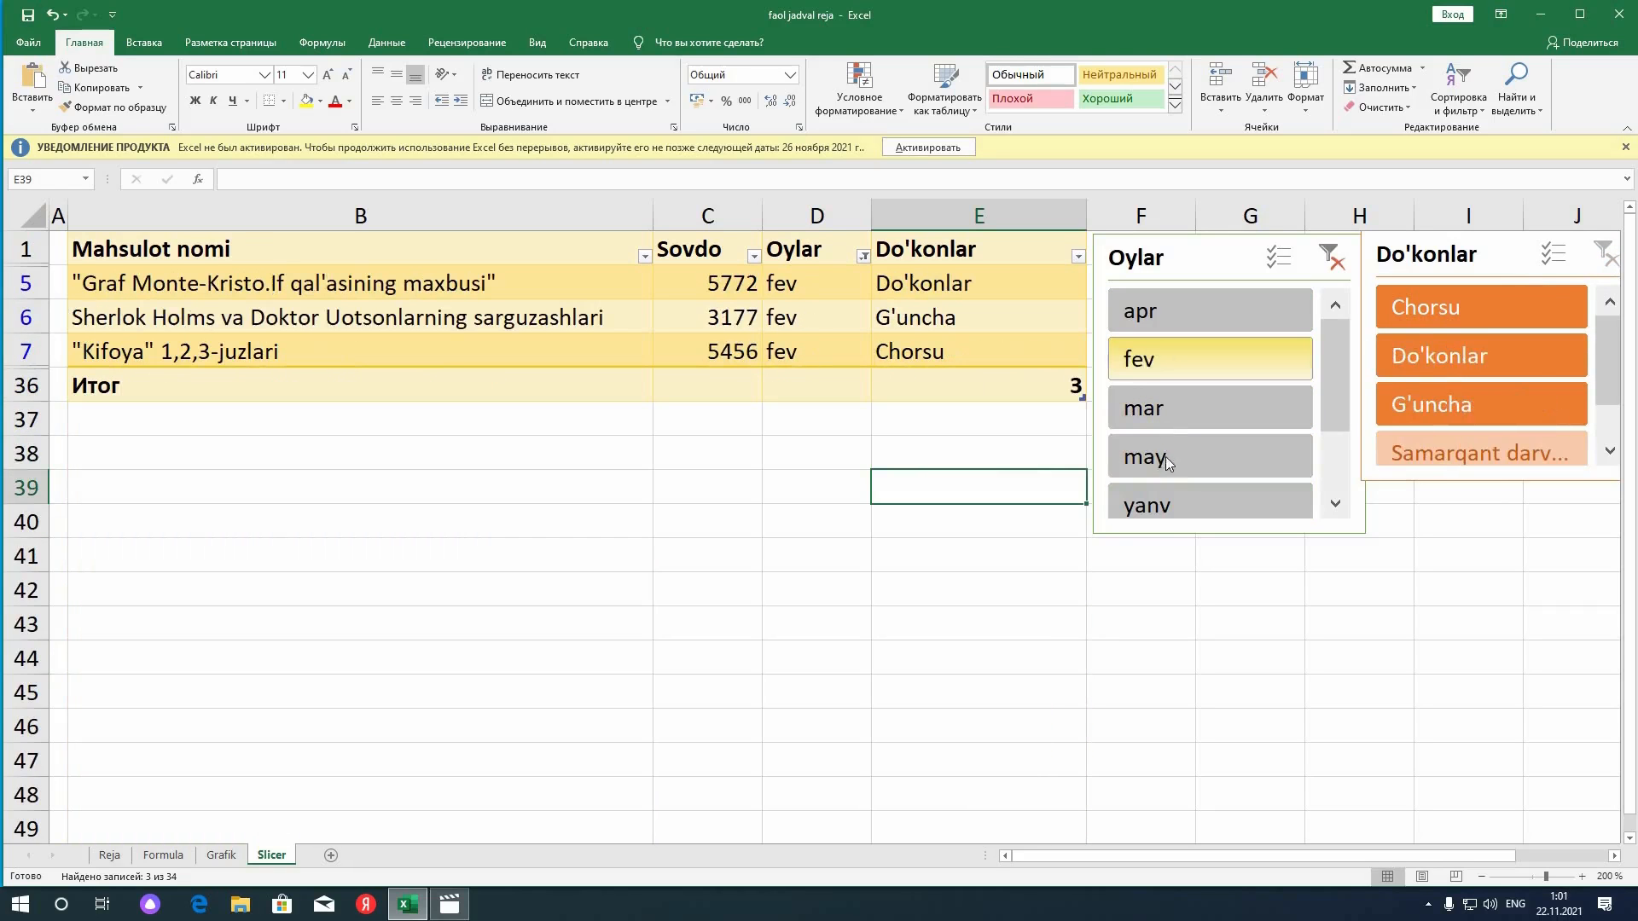
Filter the product sales table by the month mar with the Oylar slicer
click(1165, 409)
click(757, 582)
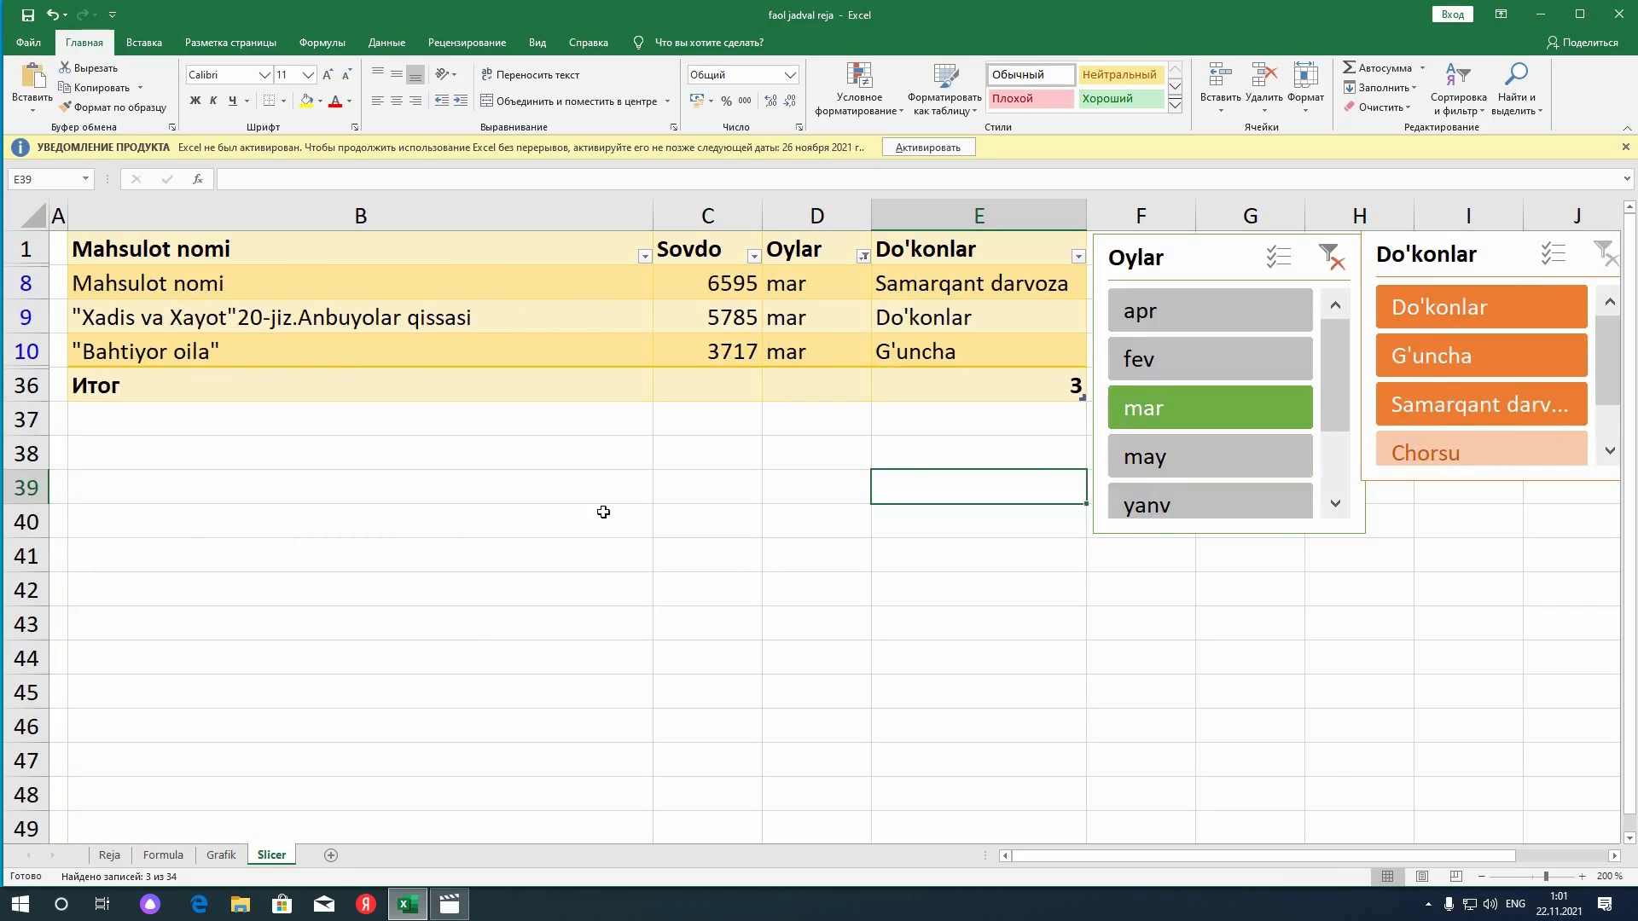
click(543, 444)
click(1300, 578)
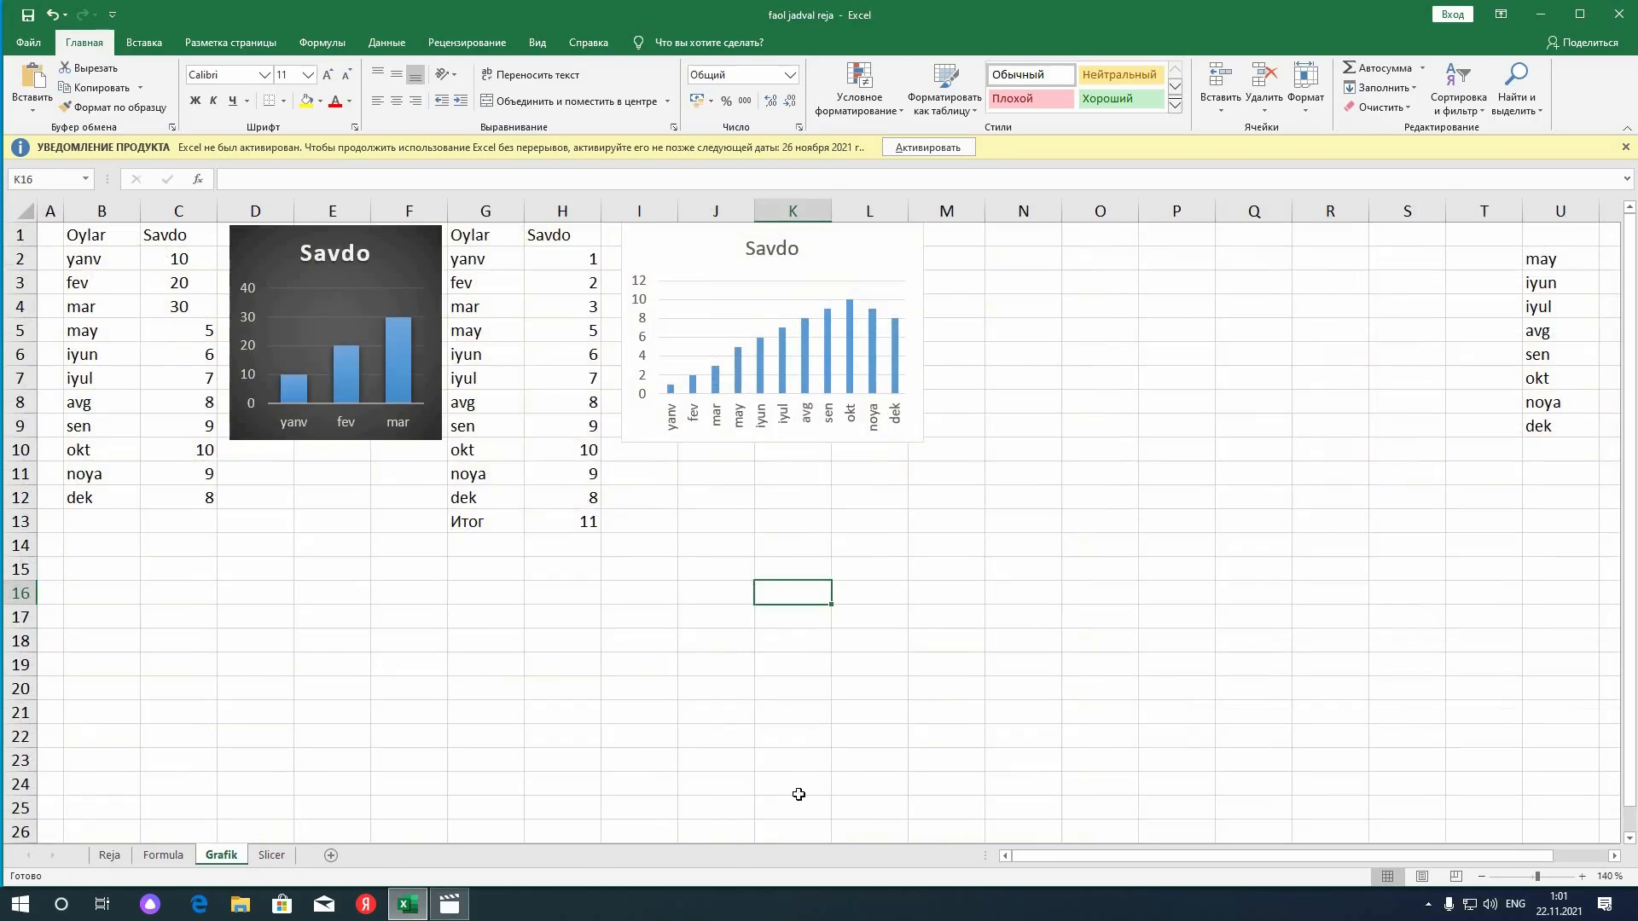
Look over the header and data cells of the monthly sales table in columns G:H on the Grafik sheet
click(562, 258)
click(552, 331)
key(Down)
key(Down)
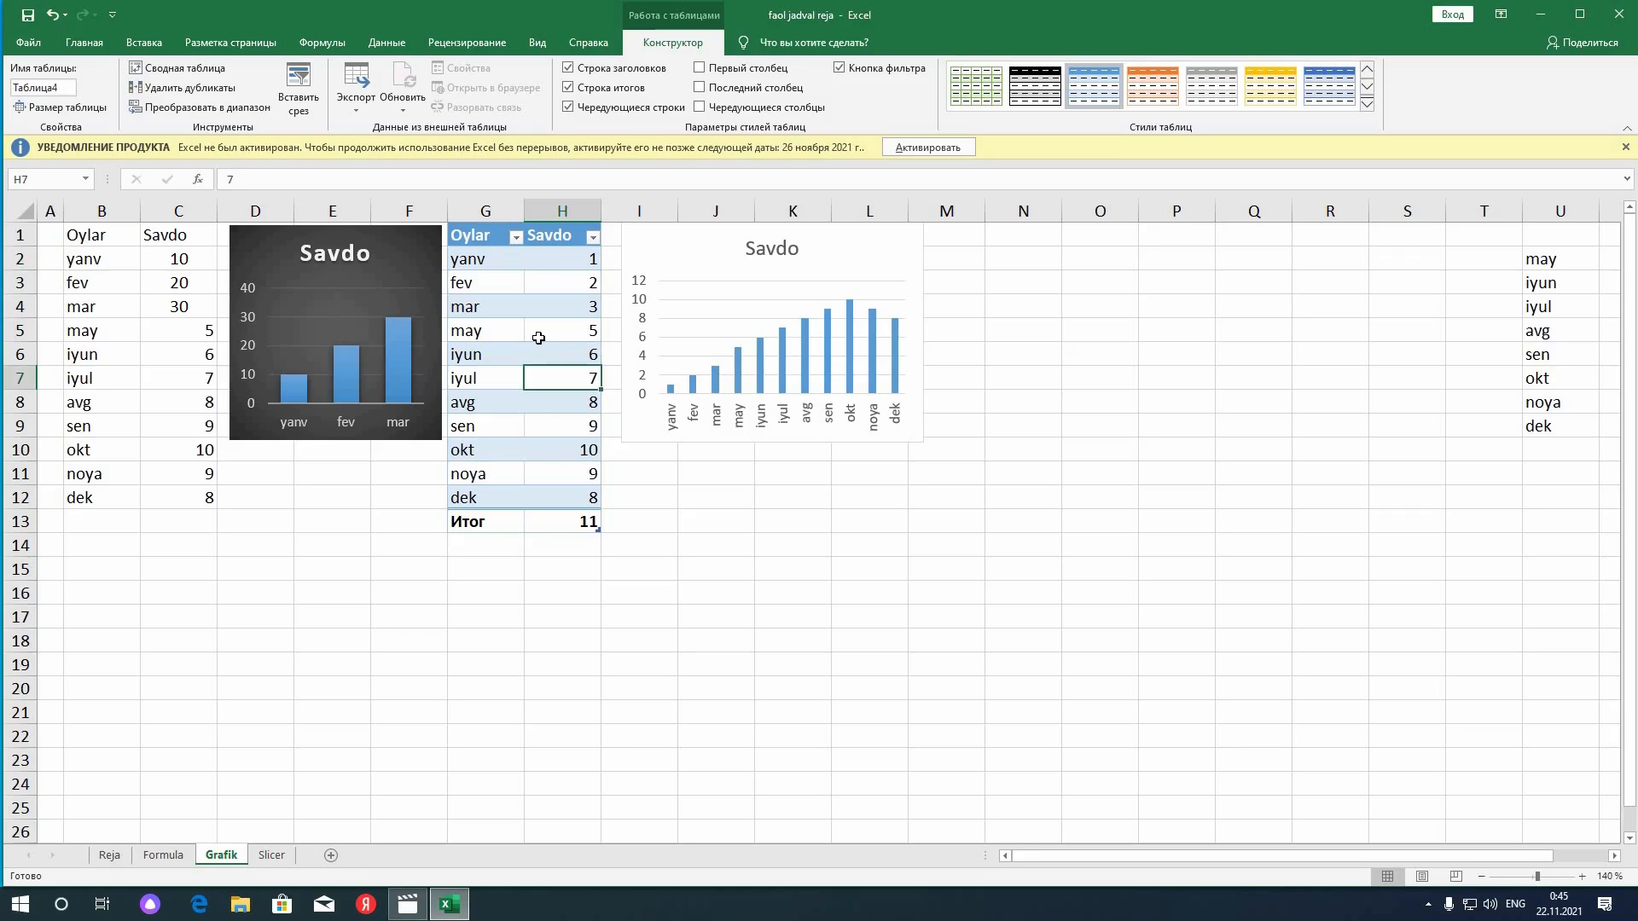
click(543, 282)
click(475, 261)
click(479, 235)
click(510, 309)
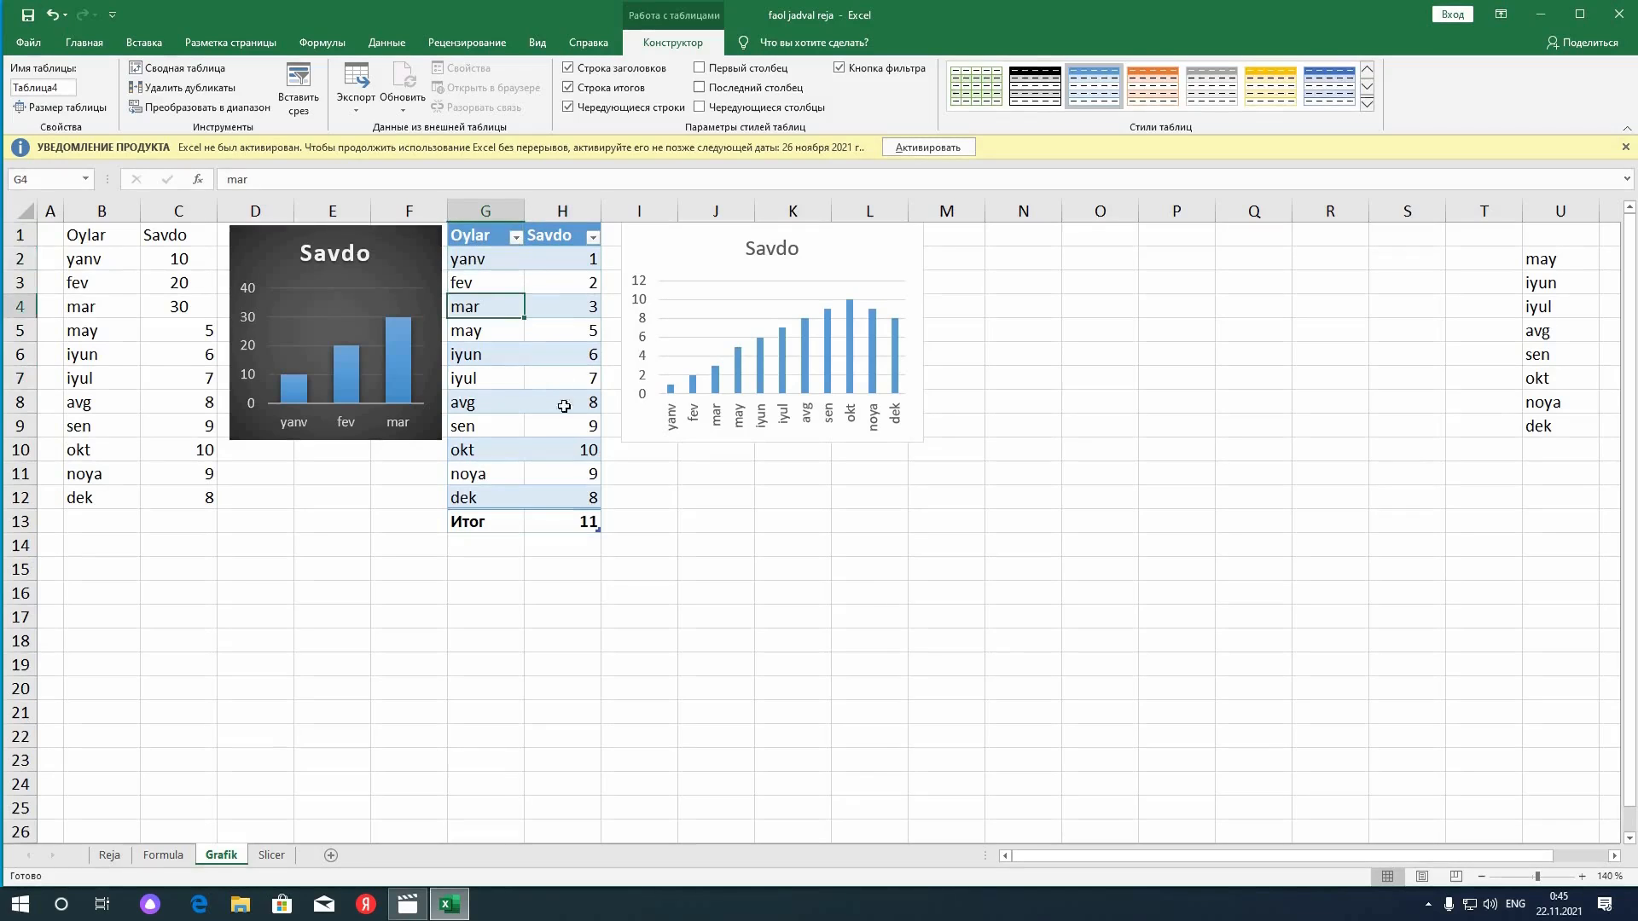
click(579, 260)
Convert the monthly sales table in columns G:H into a normal range
right_click(540, 403)
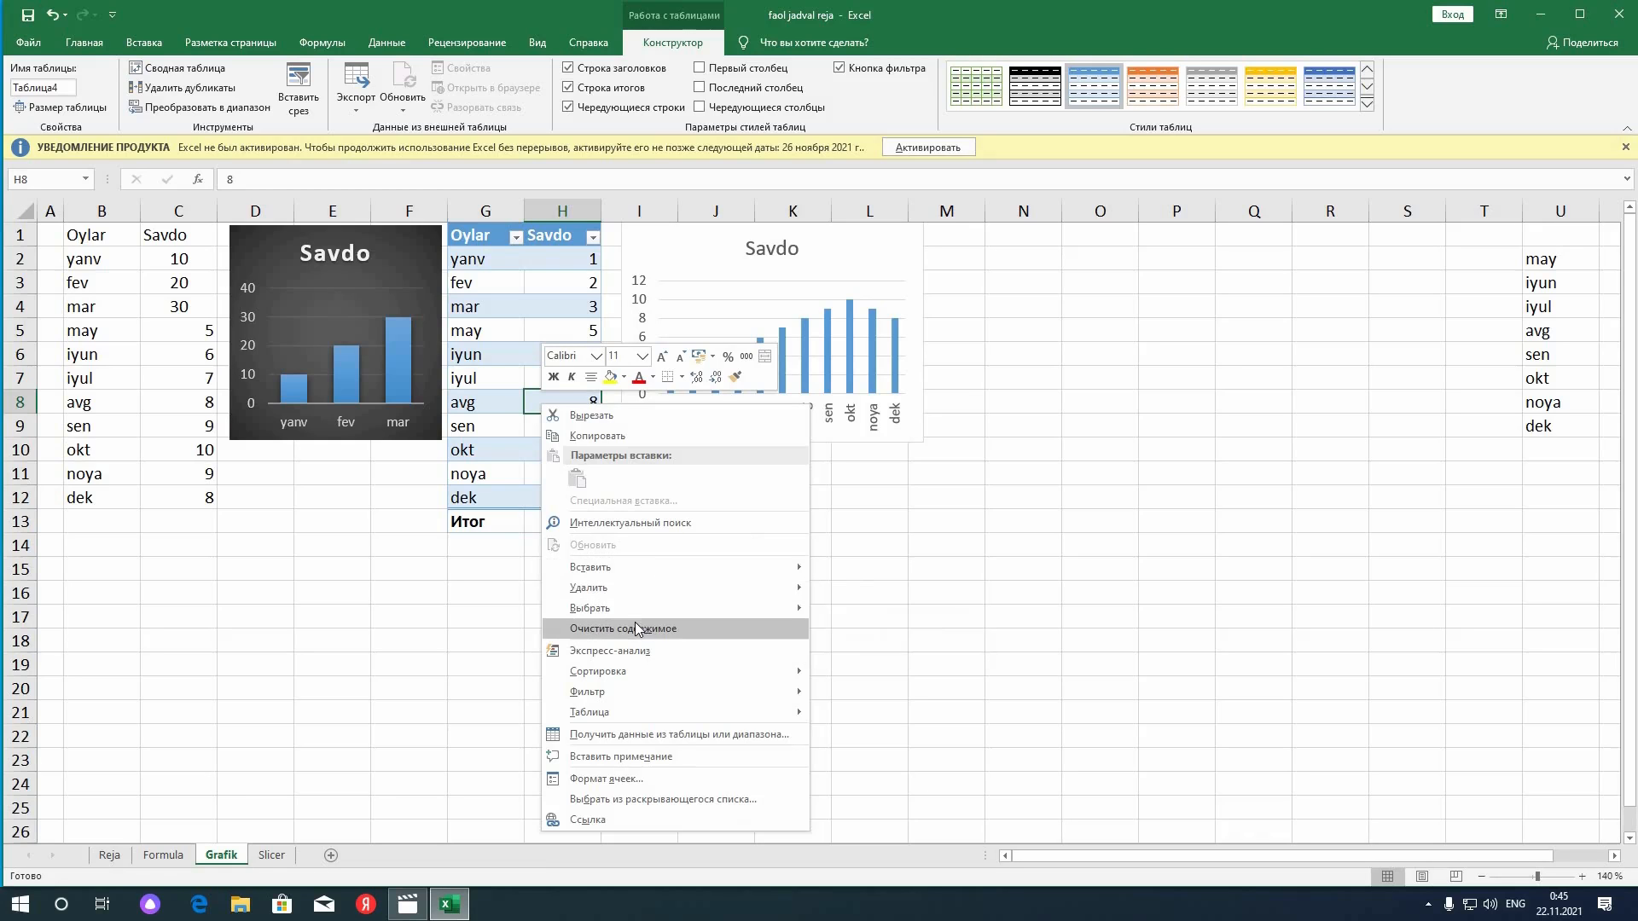
mouse_move(705, 601)
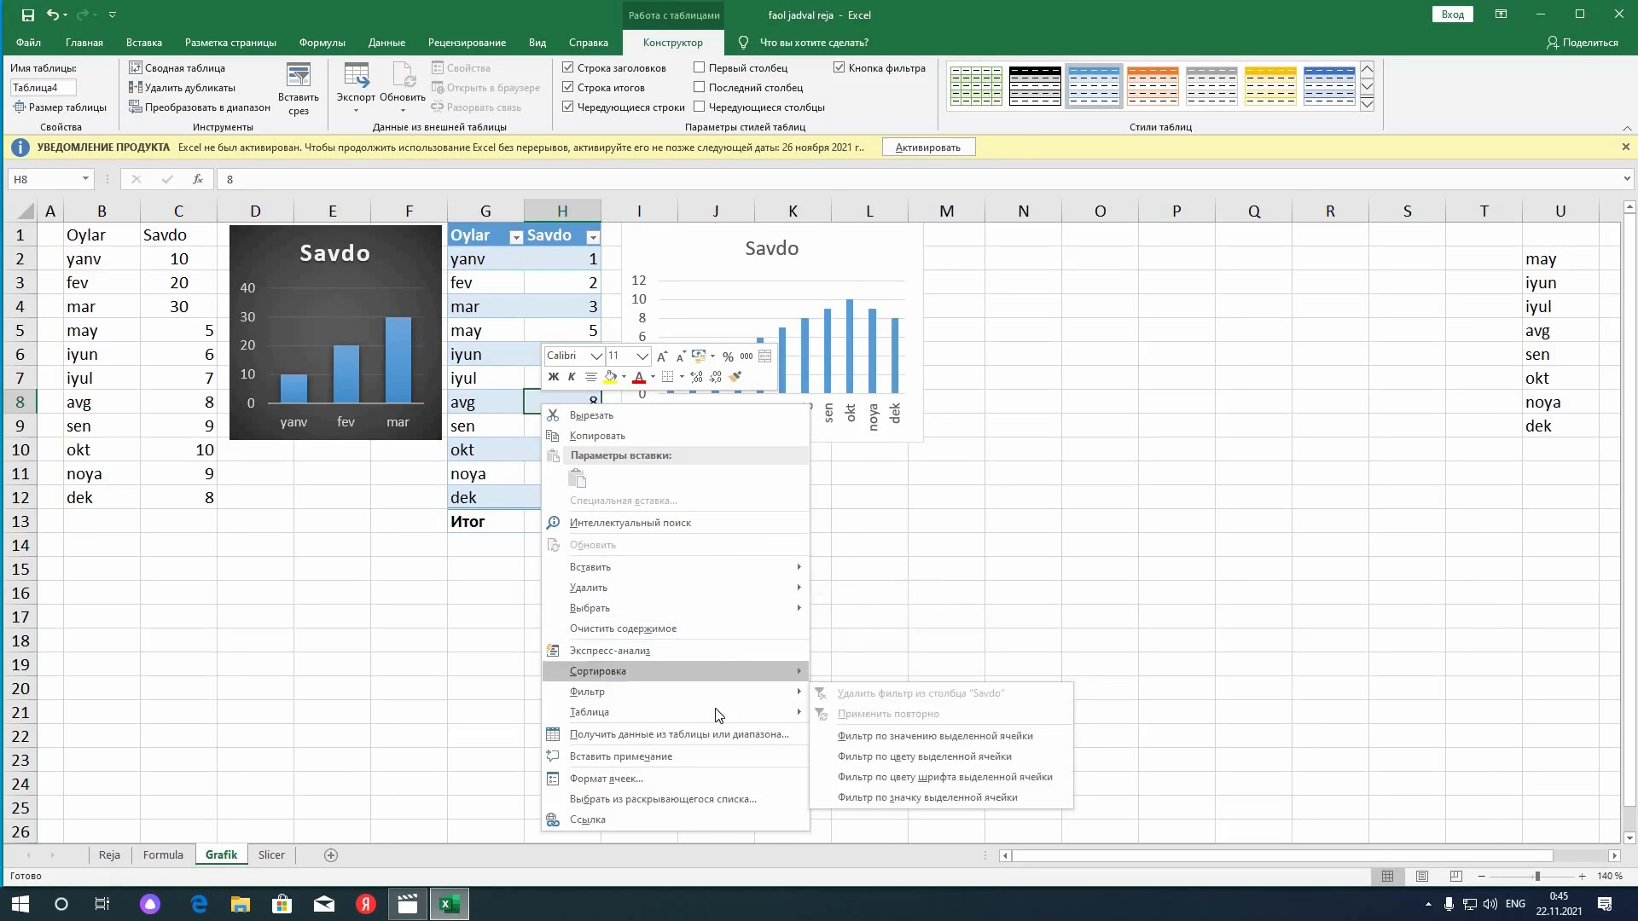
mouse_move(714, 710)
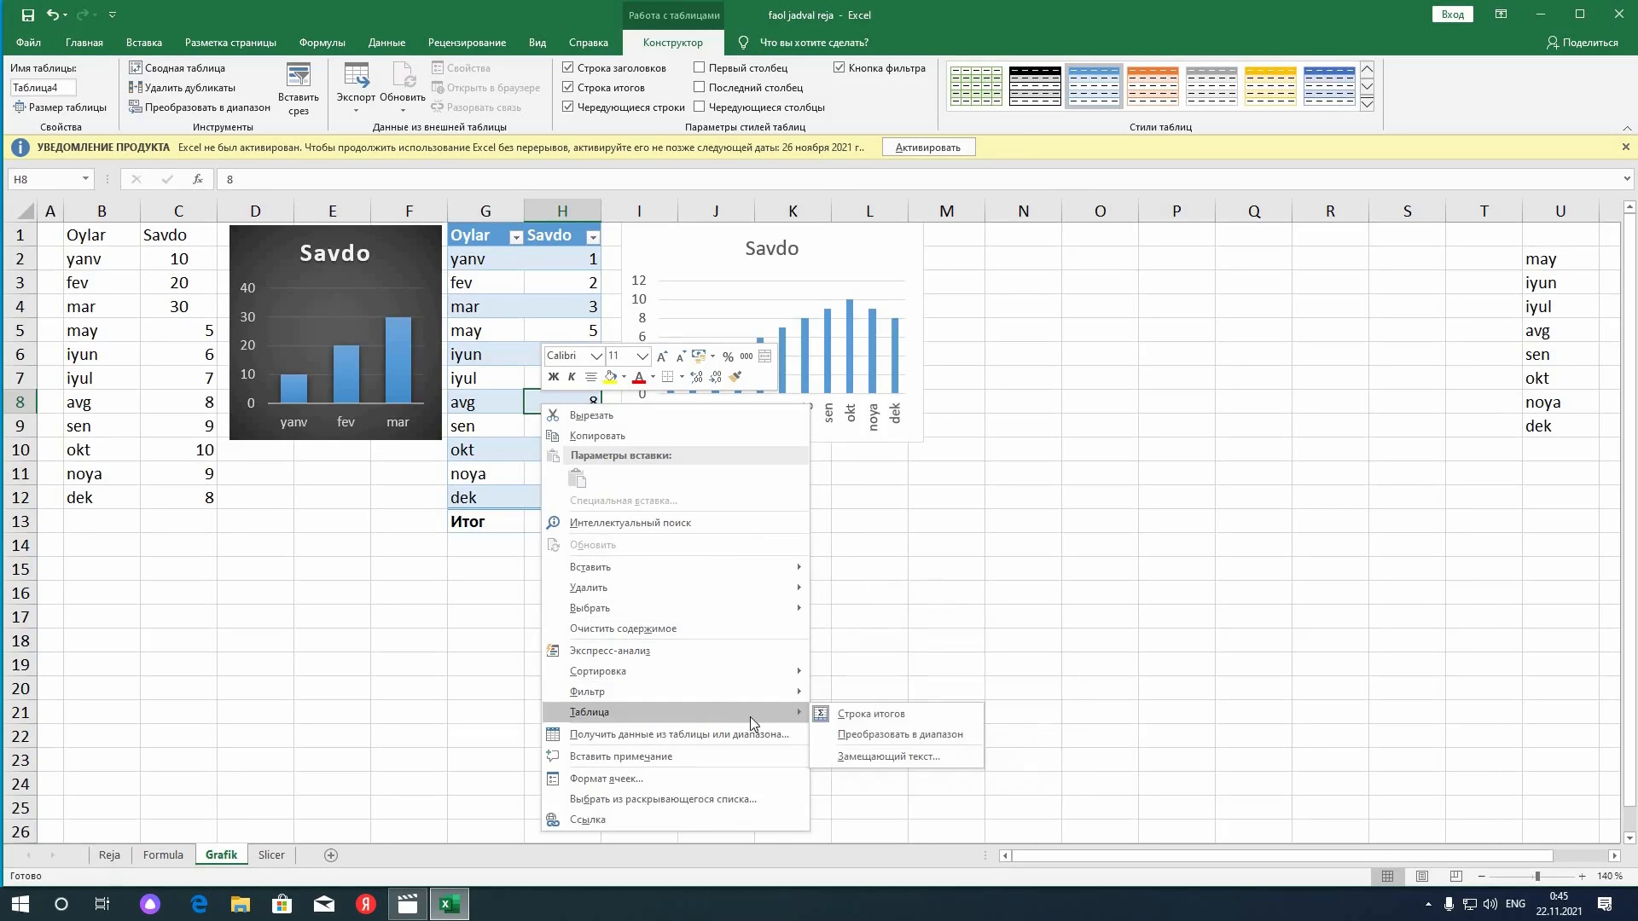
click(868, 732)
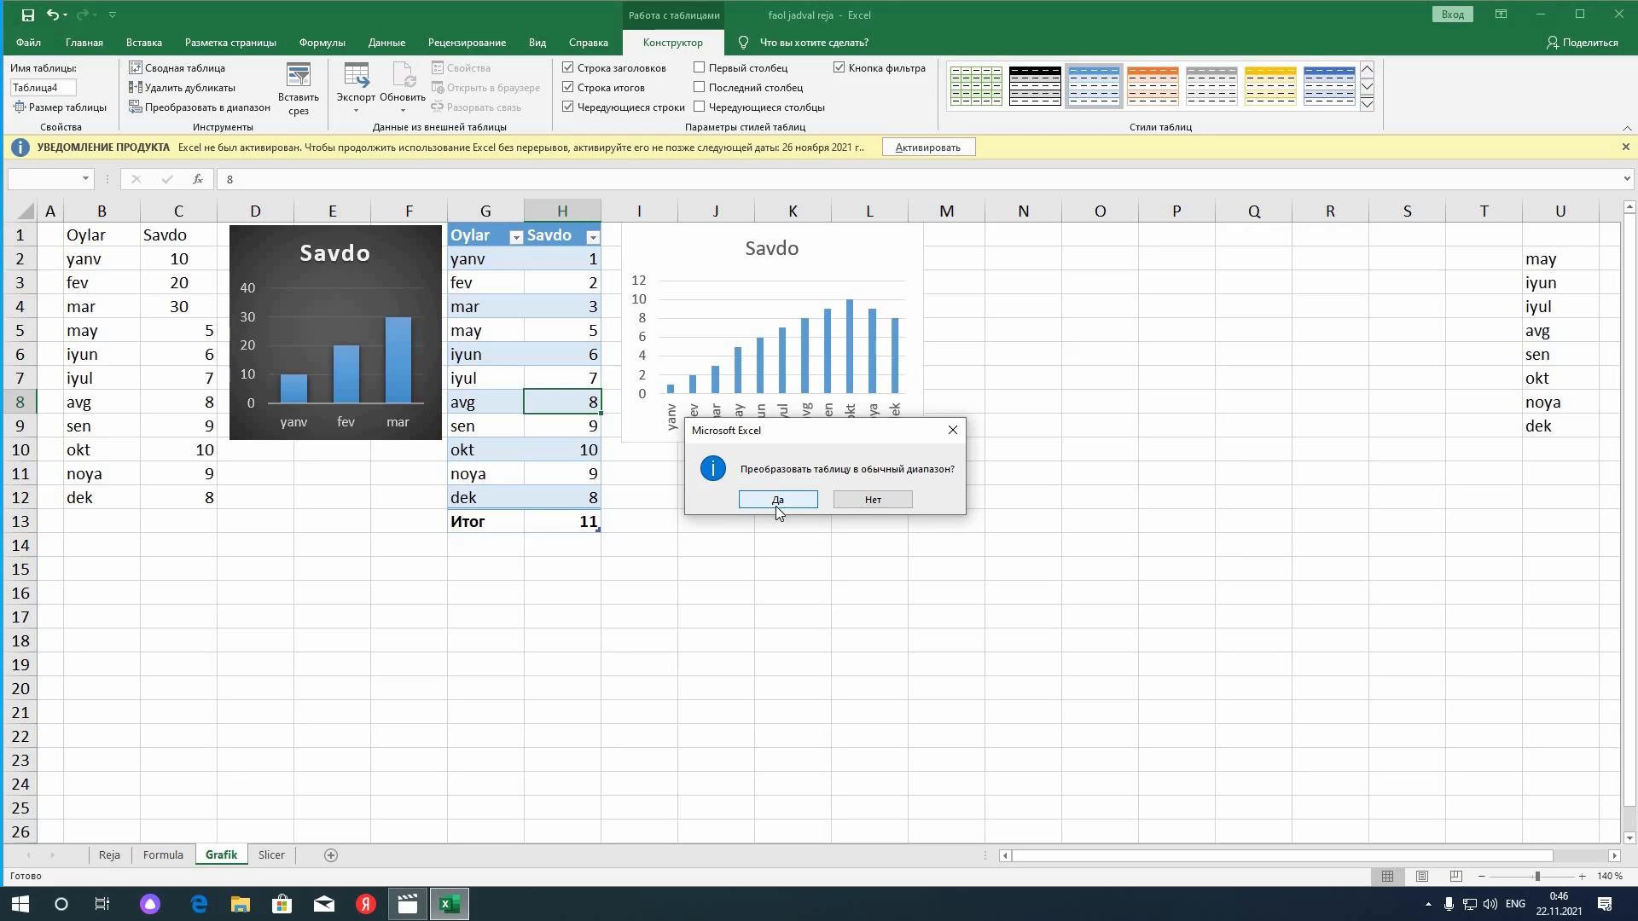
click(777, 500)
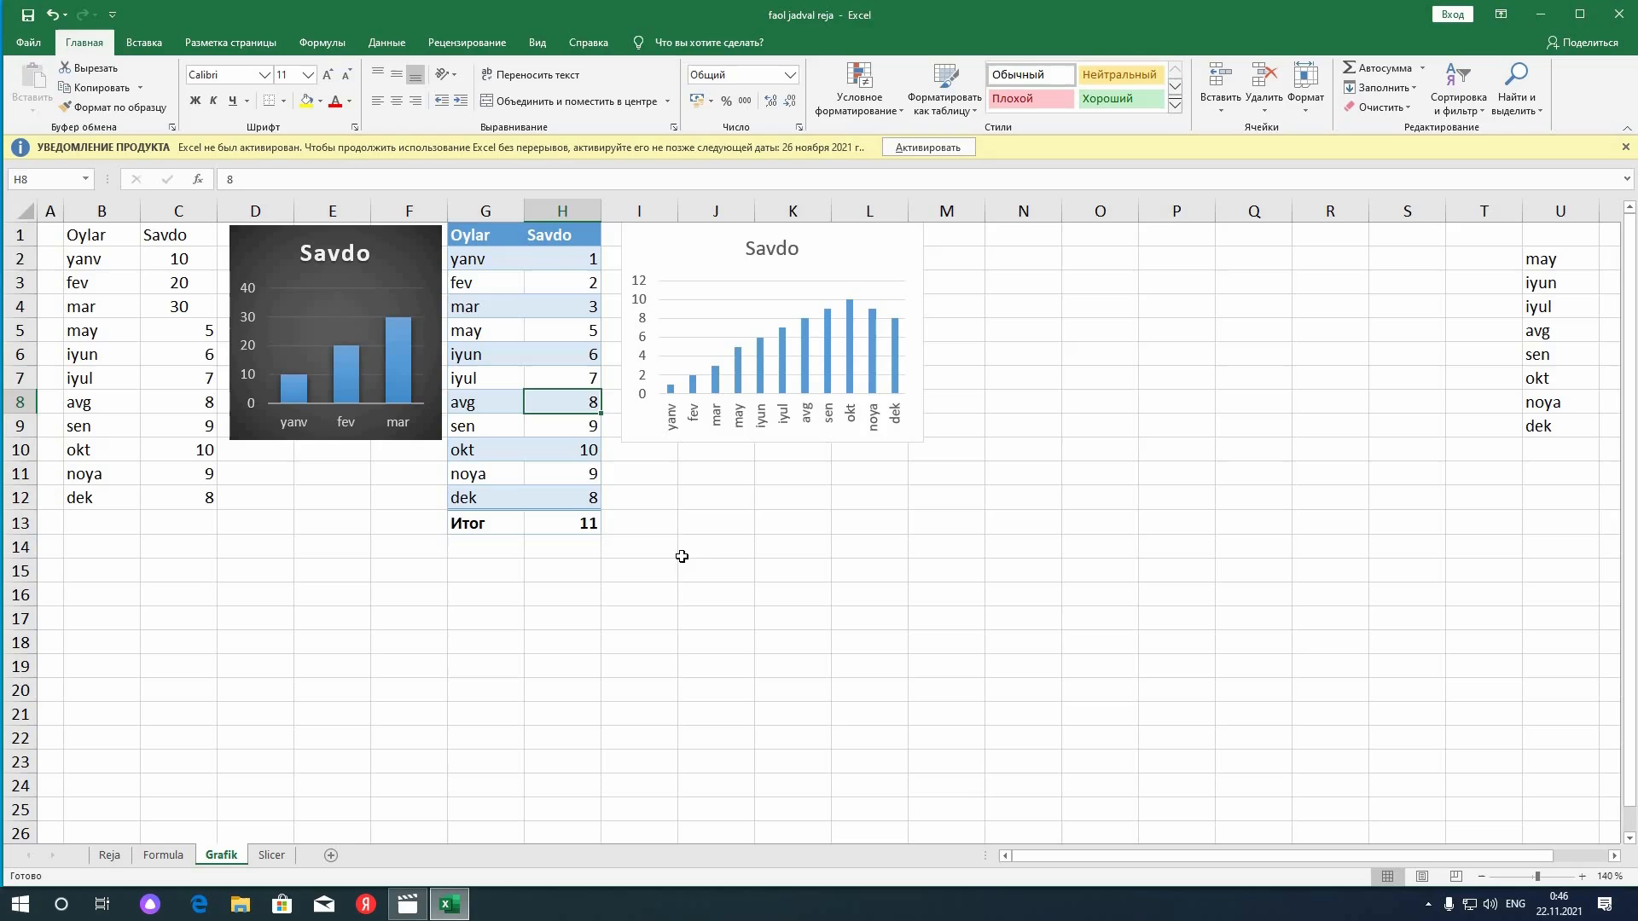
Clear only the formats from the converted range G1:H13, keeping its contents
click(533, 242)
click(511, 304)
click(533, 283)
click(564, 373)
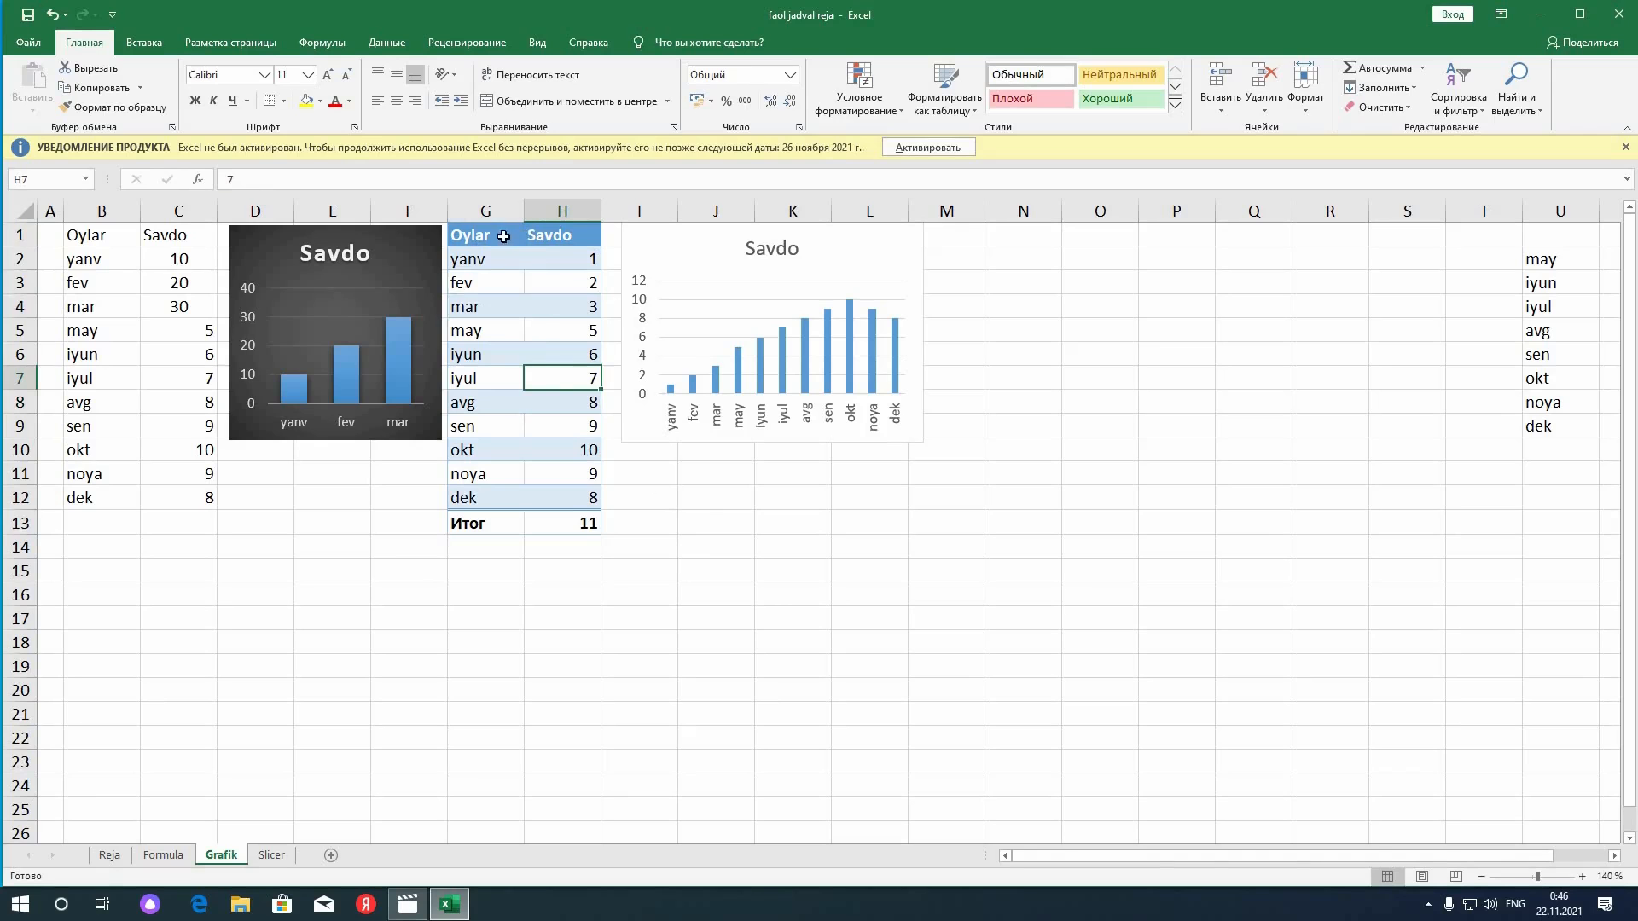
drag(478, 235, 554, 523)
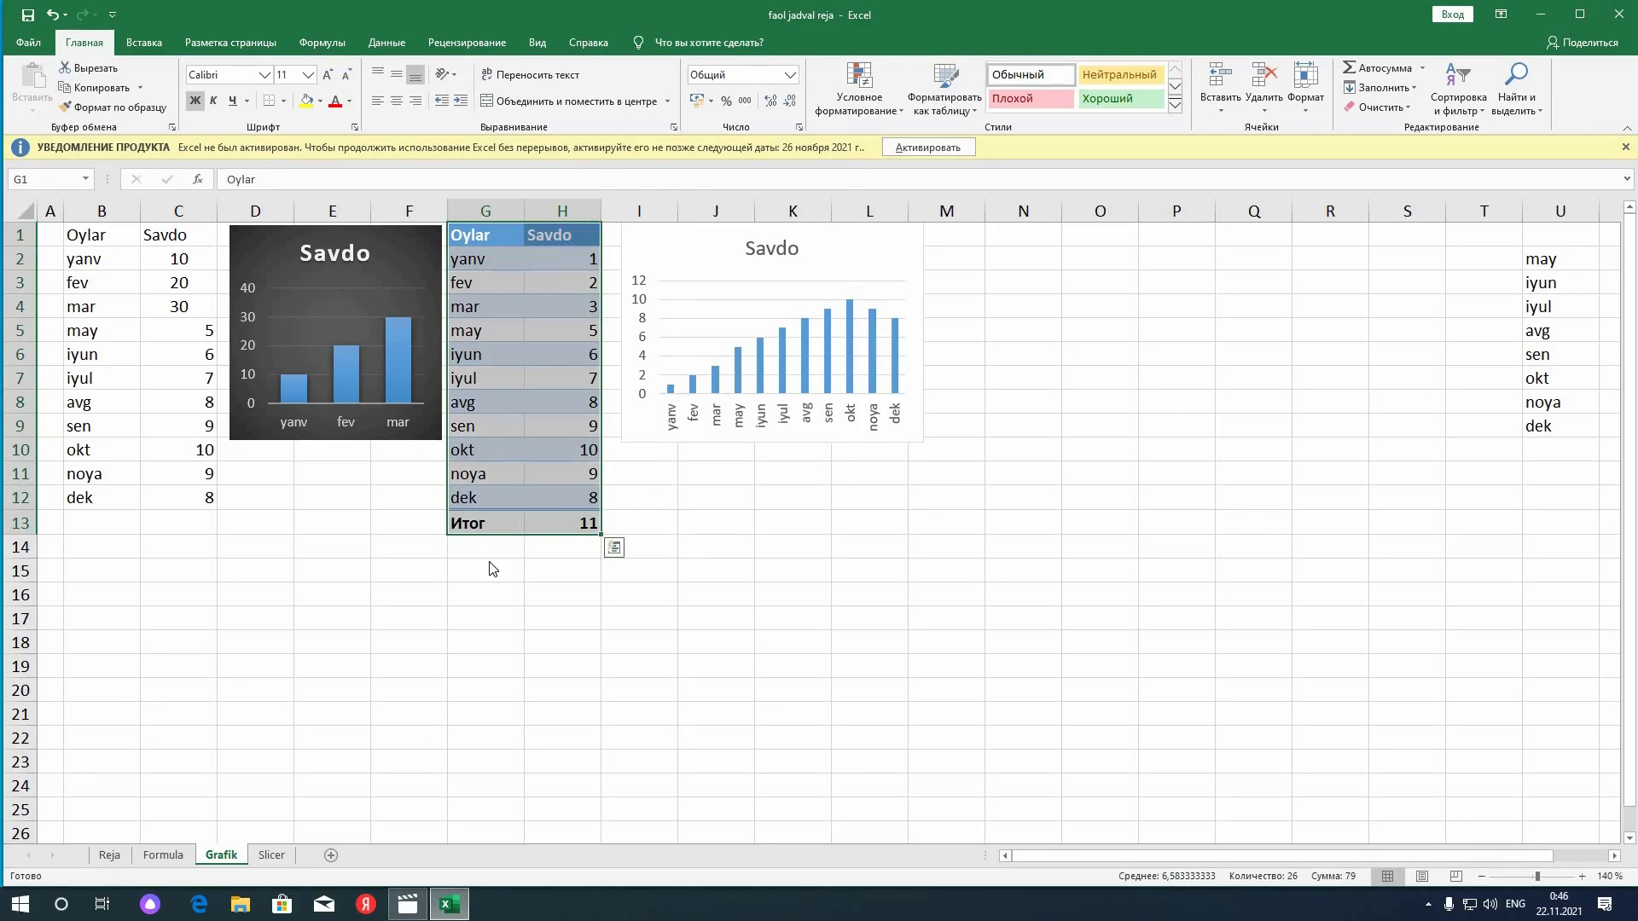
right_click(575, 553)
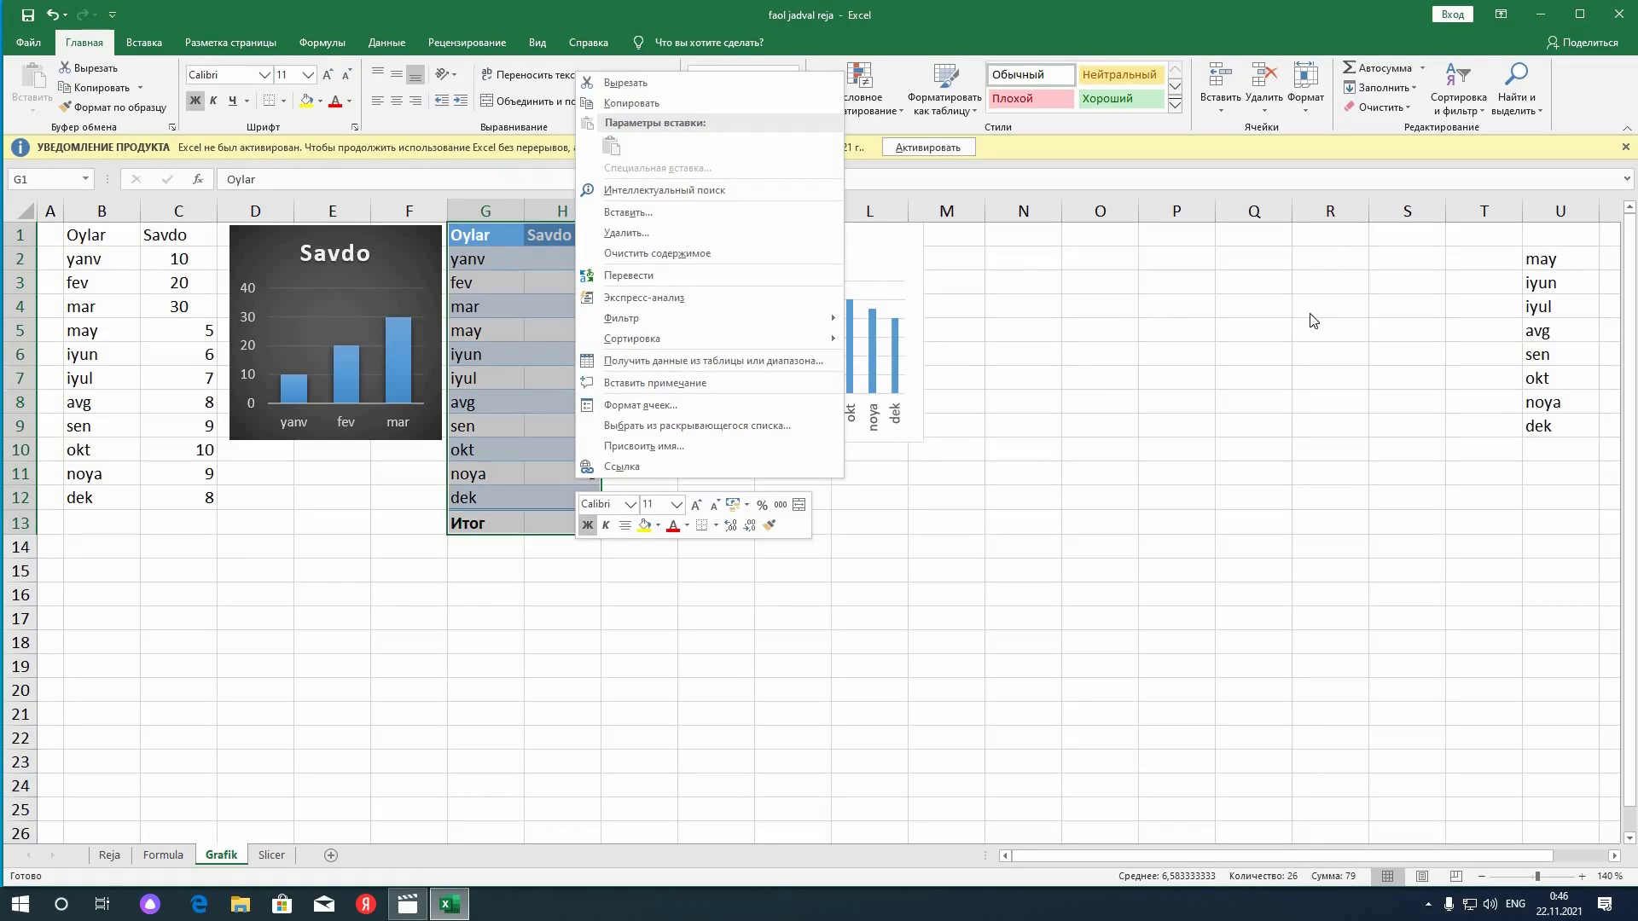
click(1408, 114)
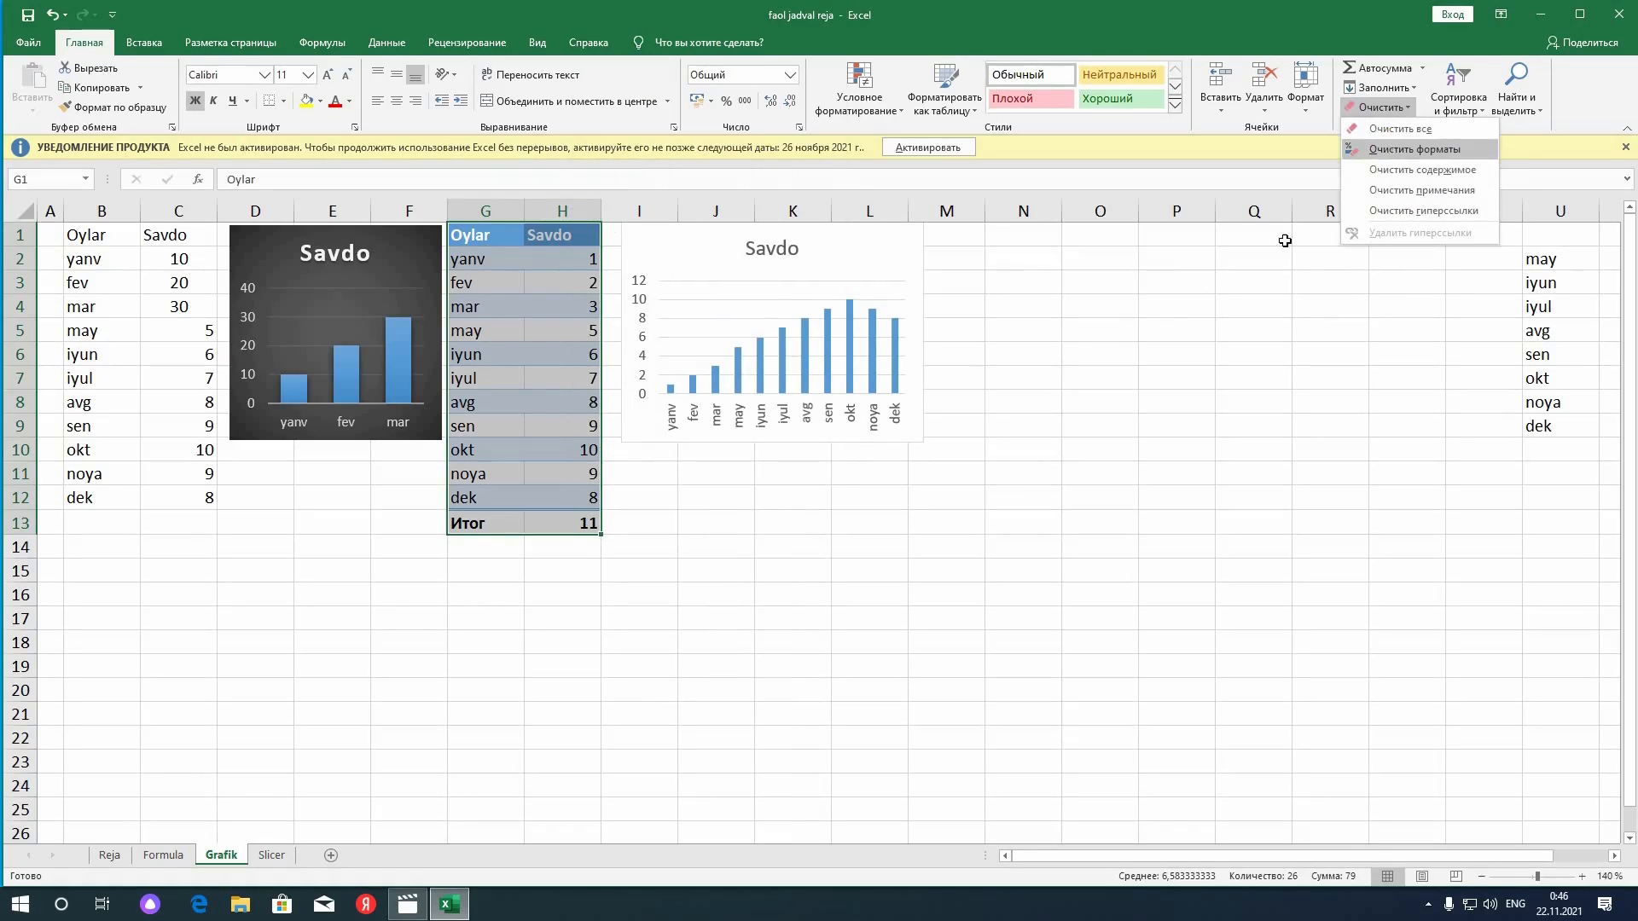
click(1399, 149)
click(1099, 379)
click(793, 592)
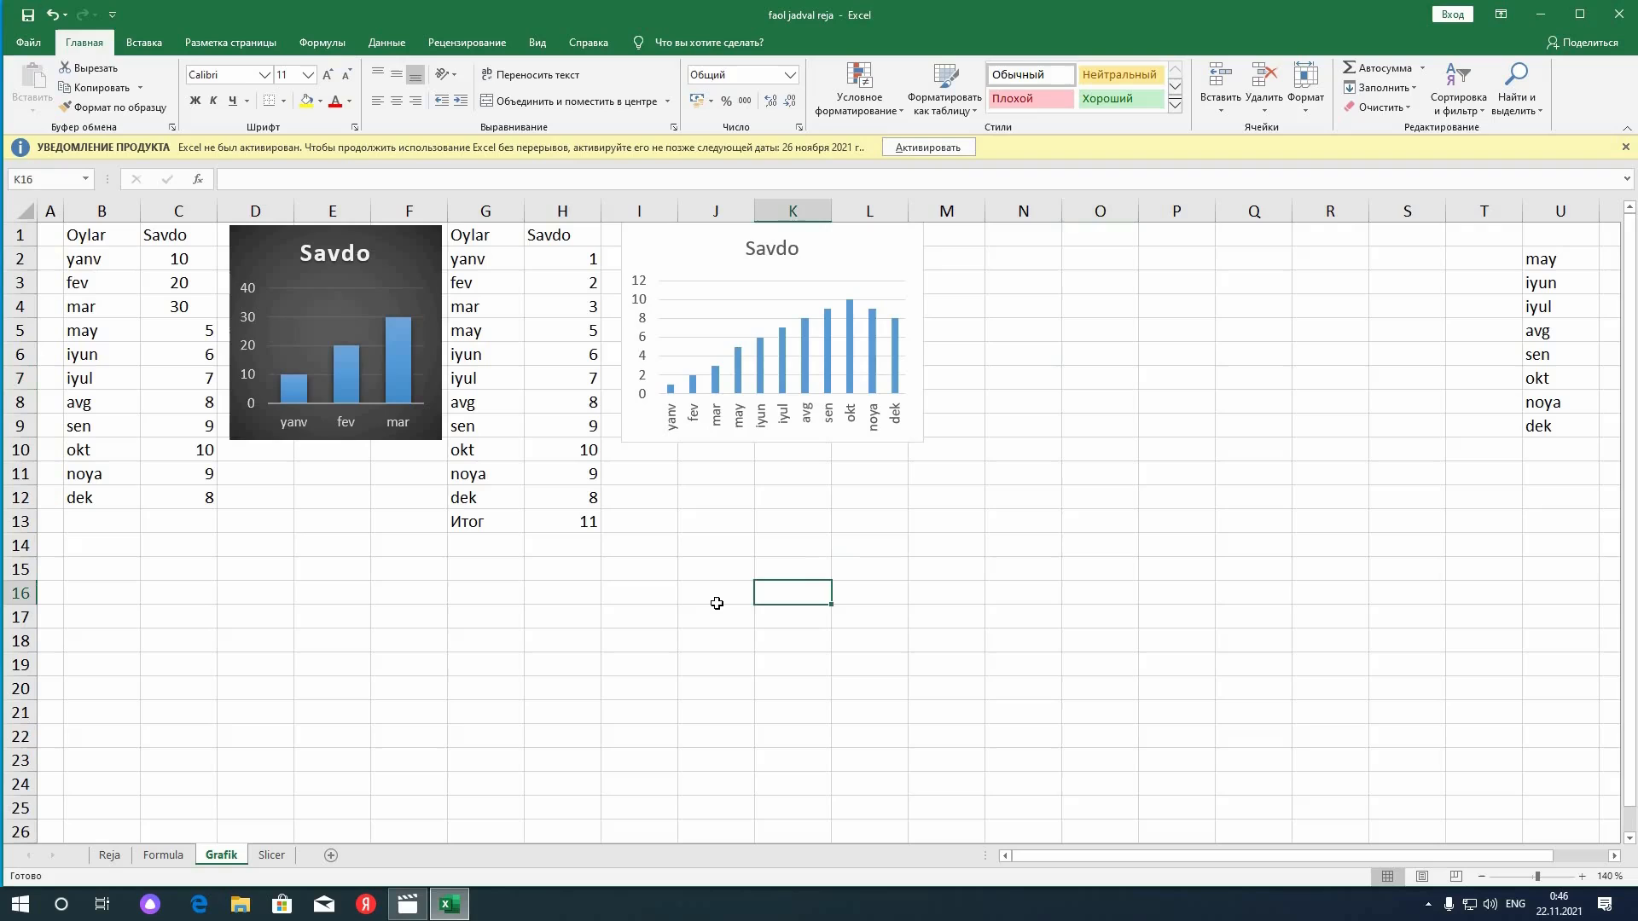